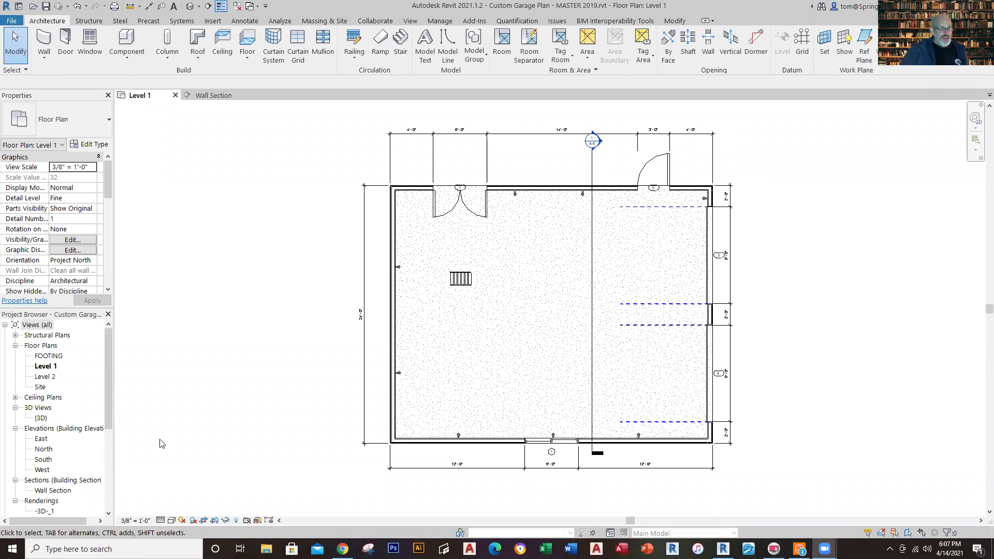
Review the Level 2 and FOOTING floor plans and the East, North, South and West elevations of the master garage project.
{"action": "double_click", "coordinate": [49, 378]}
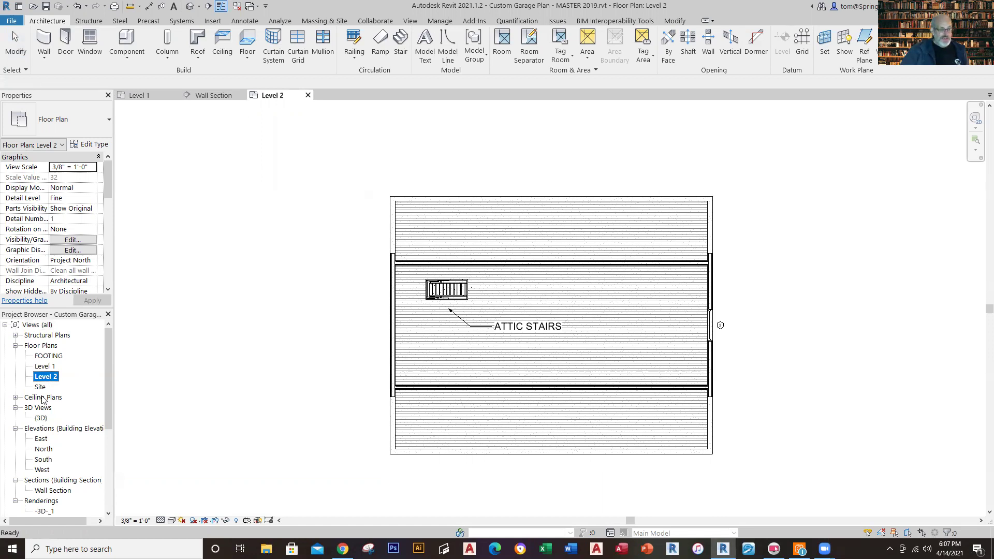
{"action": "double_click", "coordinate": [55, 357]}
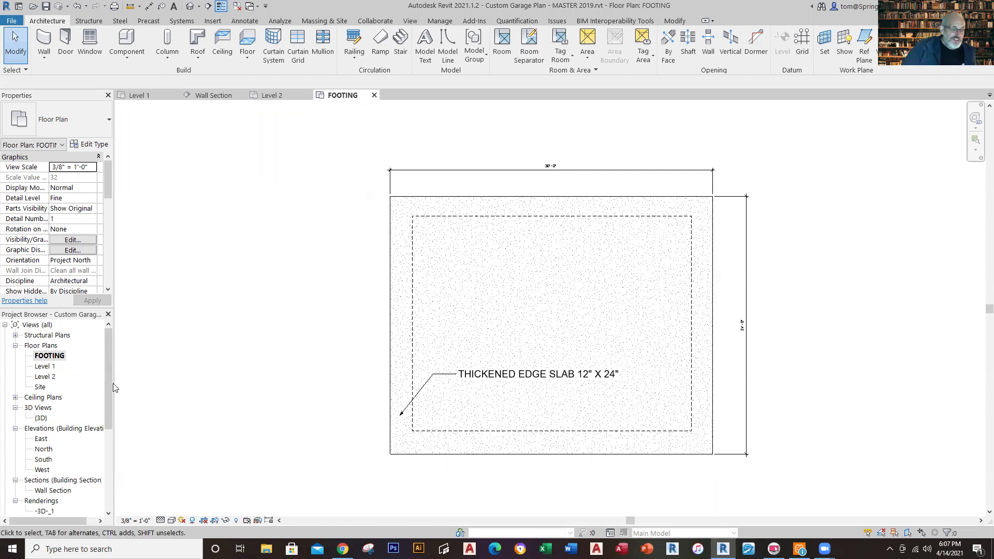
{"action": "left_click_drag", "start_coordinate": [111, 386], "coordinate": [109, 398]}
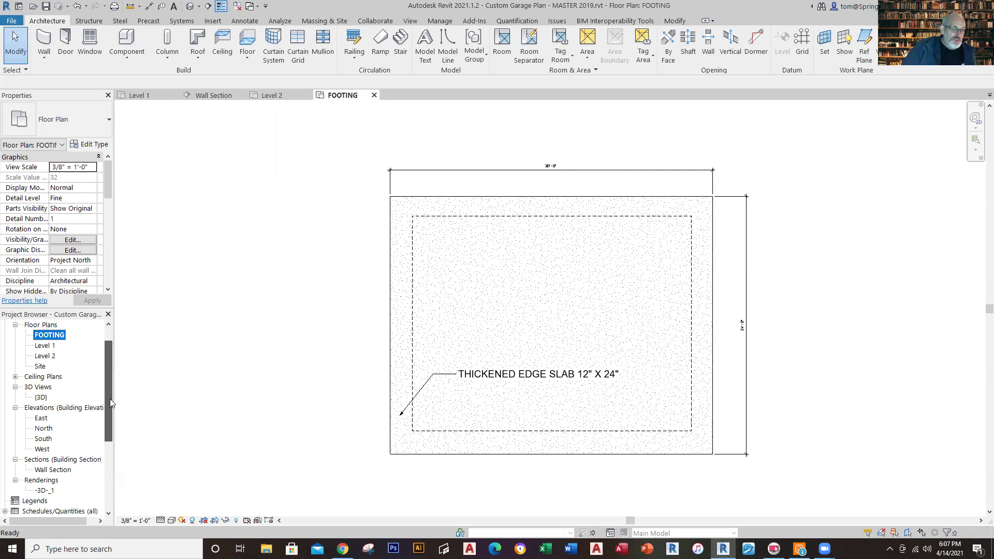
{"action": "double_click", "coordinate": [41, 419]}
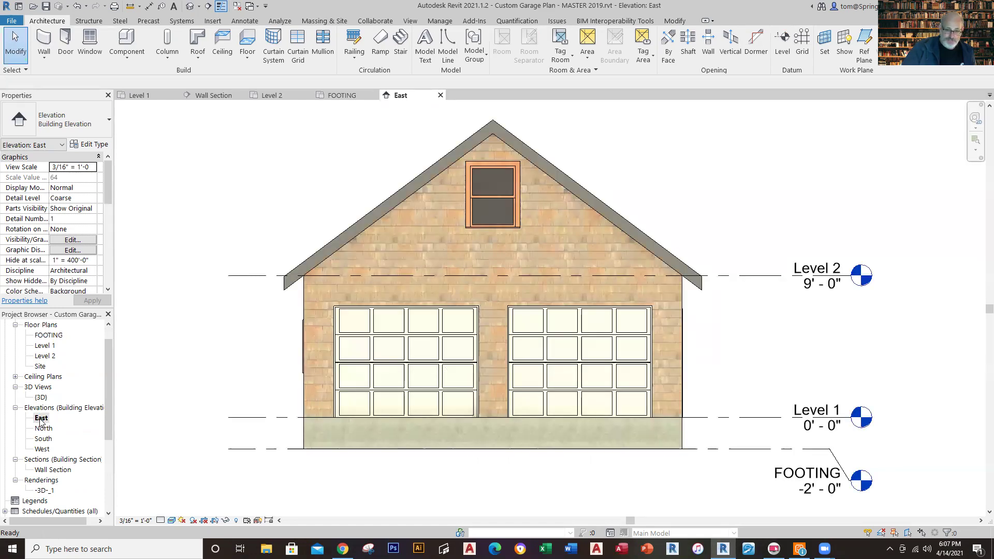
{"action": "double_click", "coordinate": [43, 429]}
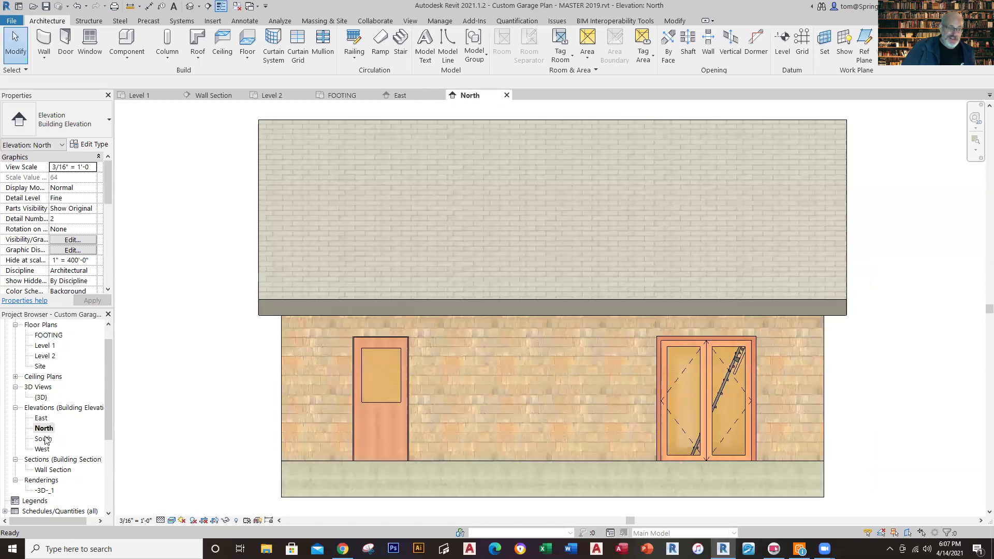
{"action": "double_click", "coordinate": [44, 440]}
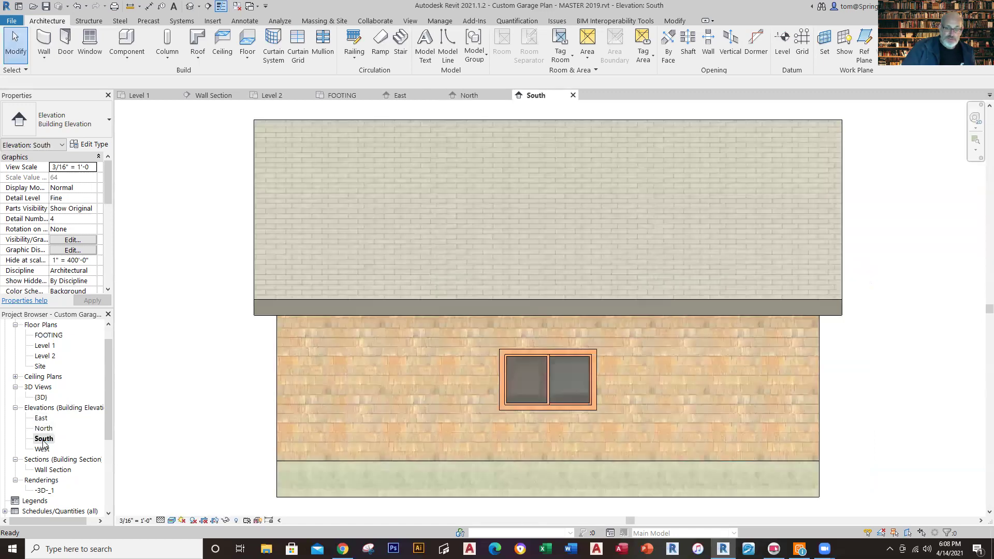
{"action": "double_click", "coordinate": [44, 449]}
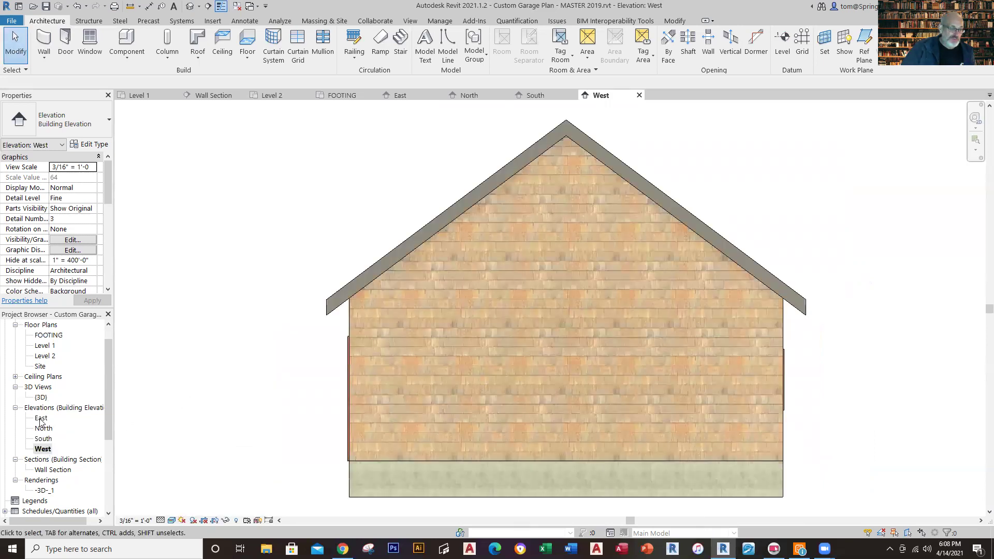
In the Wall Section view, widen the 2x4 STUD and INSULATION text notes so each fits on one line.
{"action": "double_click", "coordinate": [57, 470]}
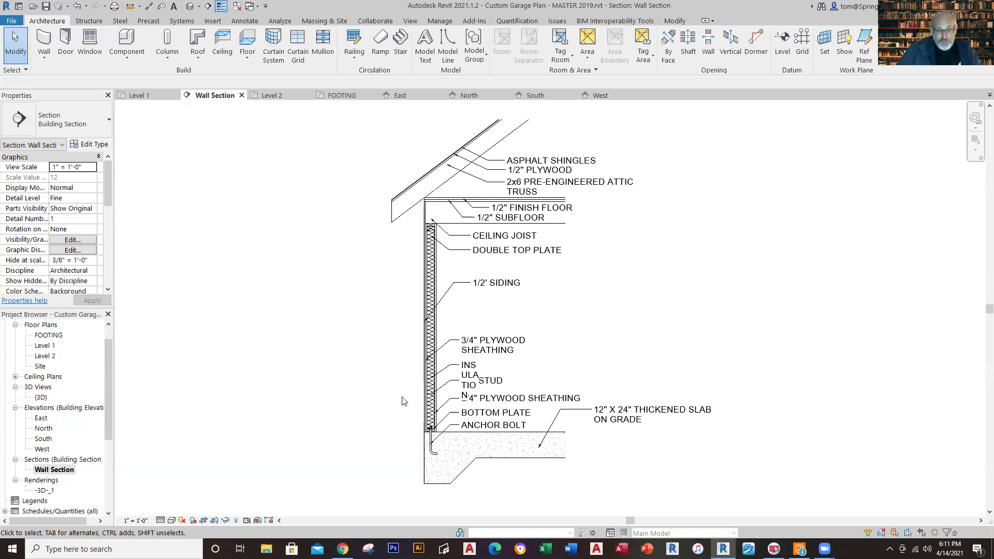
{"action": "left_click", "coordinate": [505, 382]}
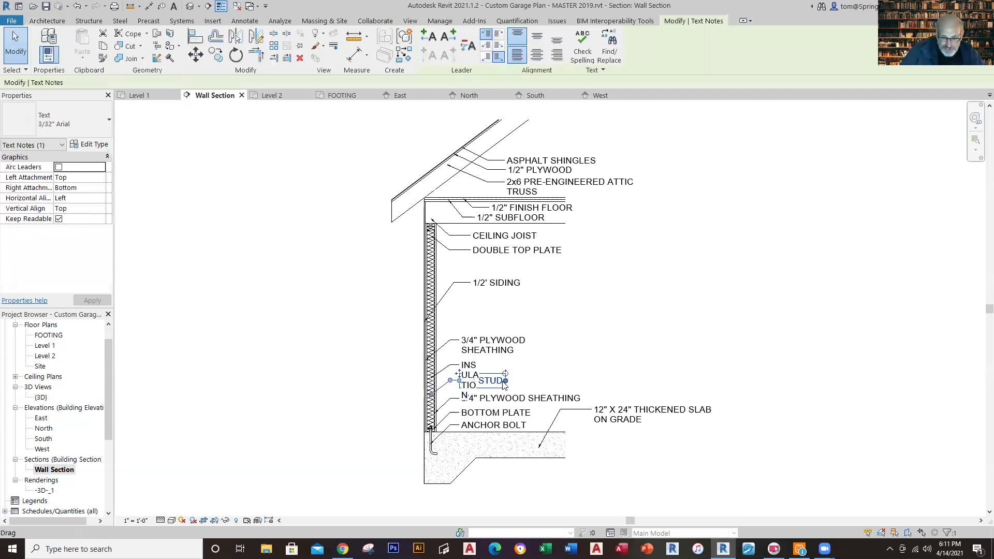
{"action": "left_click_drag", "start_coordinate": [505, 380], "coordinate": [529, 381]}
{"action": "left_click", "coordinate": [502, 351]}
{"action": "left_click", "coordinate": [470, 369]}
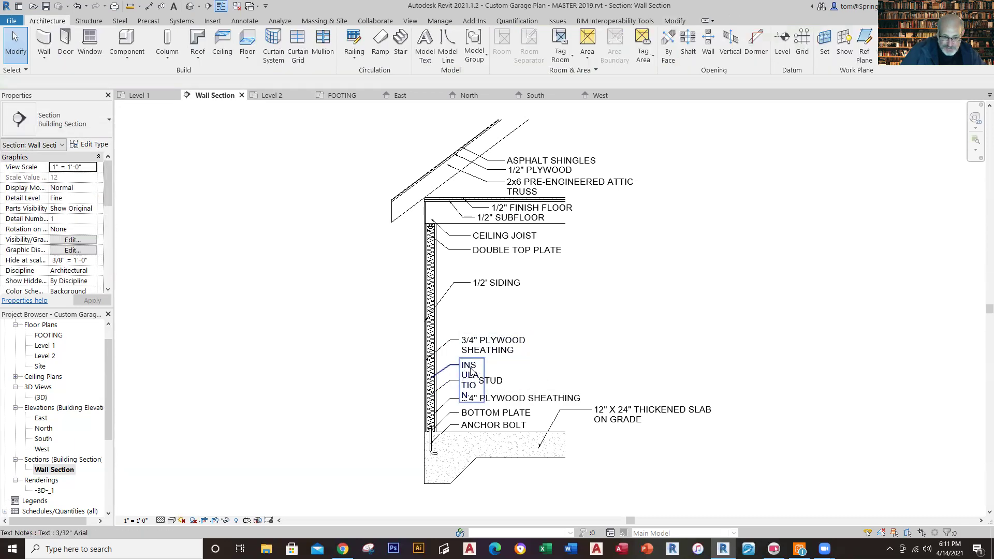
{"action": "left_click_drag", "start_coordinate": [484, 380], "coordinate": [565, 373]}
{"action": "left_click", "coordinate": [642, 354]}
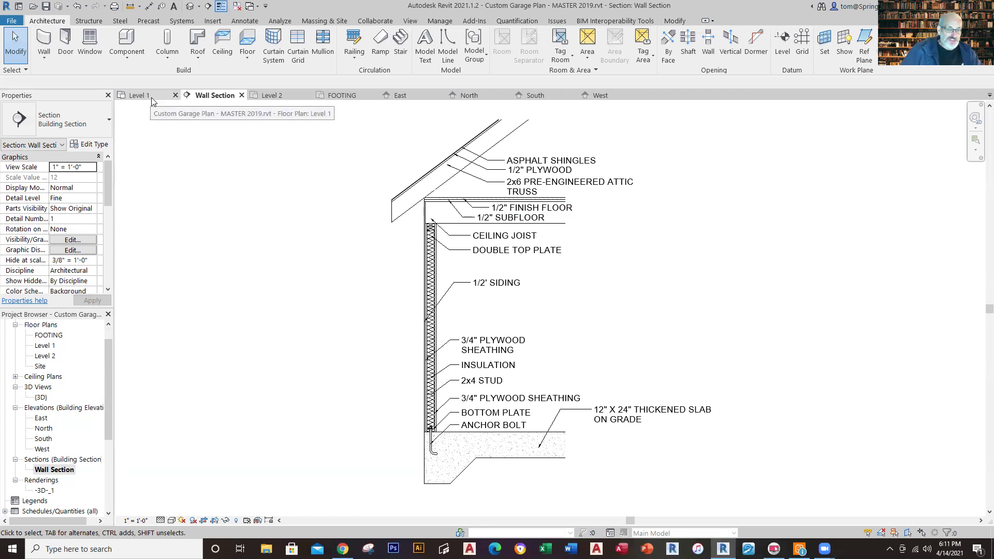
Close all inactive views and open the student's custom garage project from the recent models.
{"action": "left_click", "coordinate": [237, 7]}
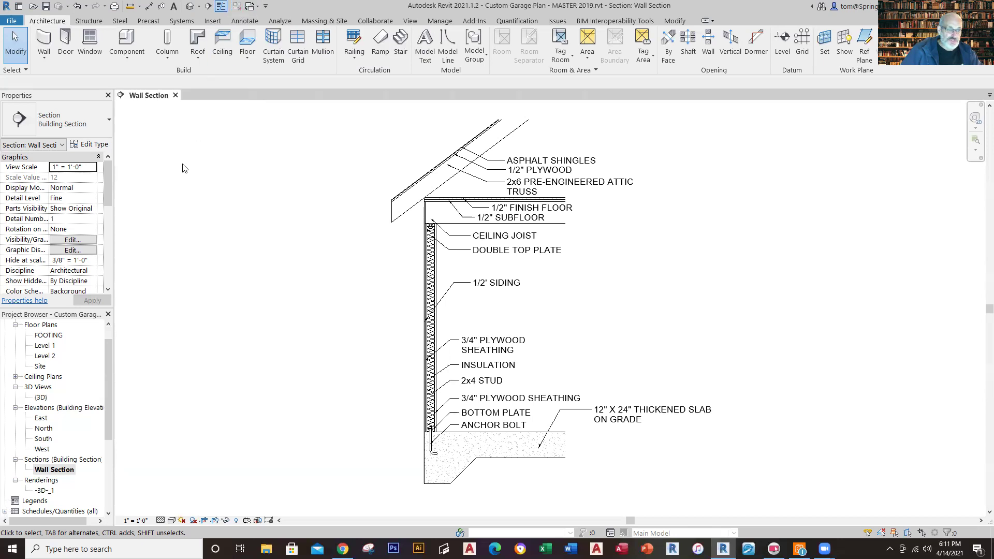
{"action": "left_click", "coordinate": [19, 6]}
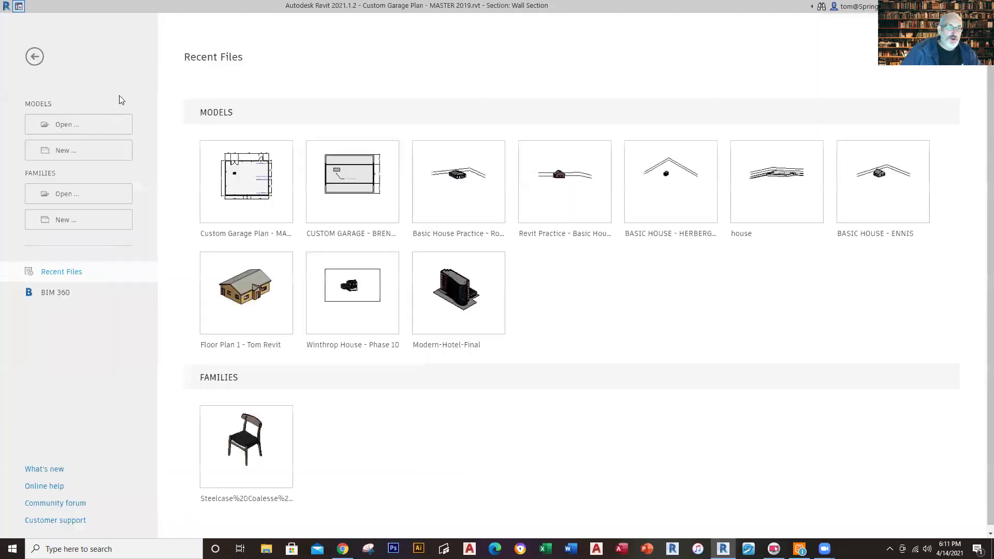
{"action": "left_click", "coordinate": [347, 184]}
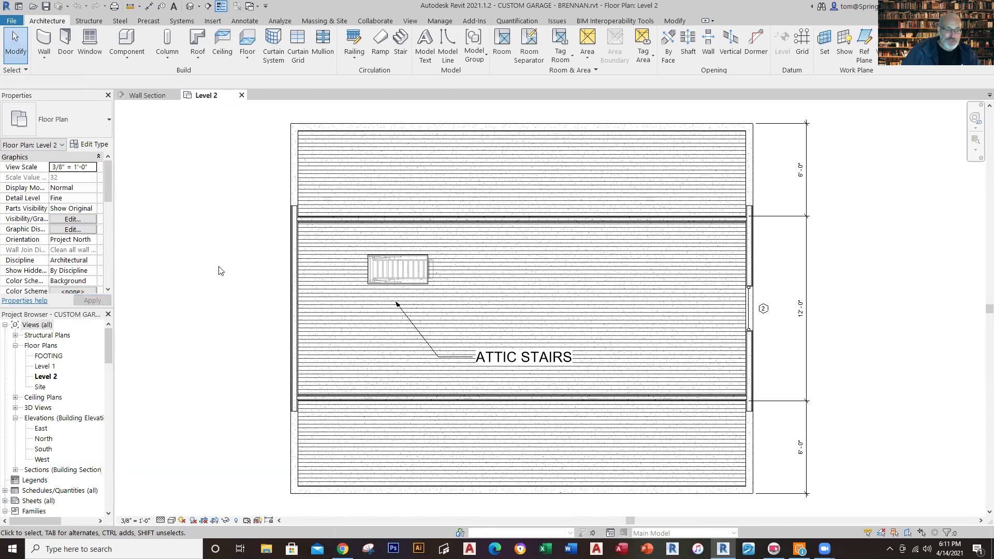
Review the student project's Level 1, Level 2 and FOOTING floor plans and its East, North, South and West elevations.
{"action": "left_click", "coordinate": [44, 368]}
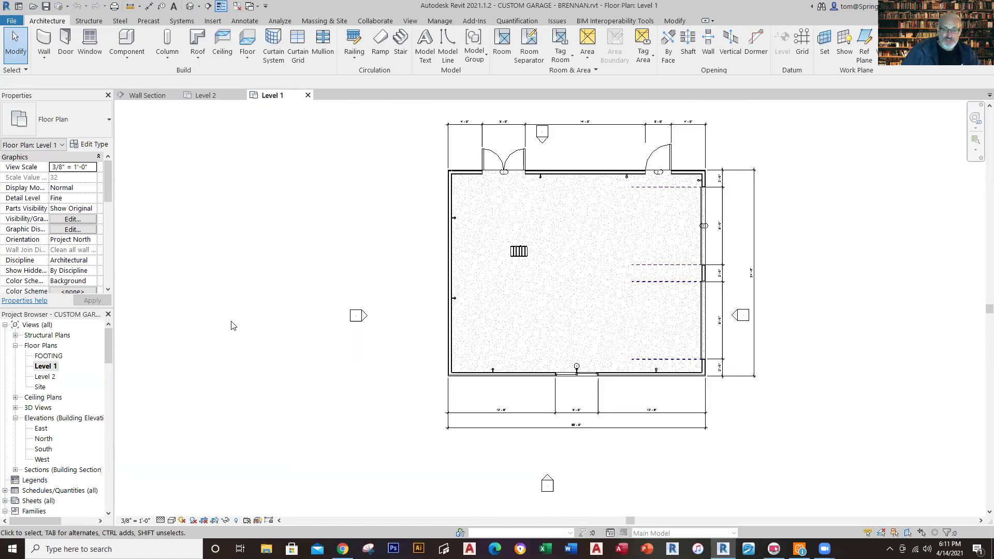
{"action": "double_click", "coordinate": [50, 377]}
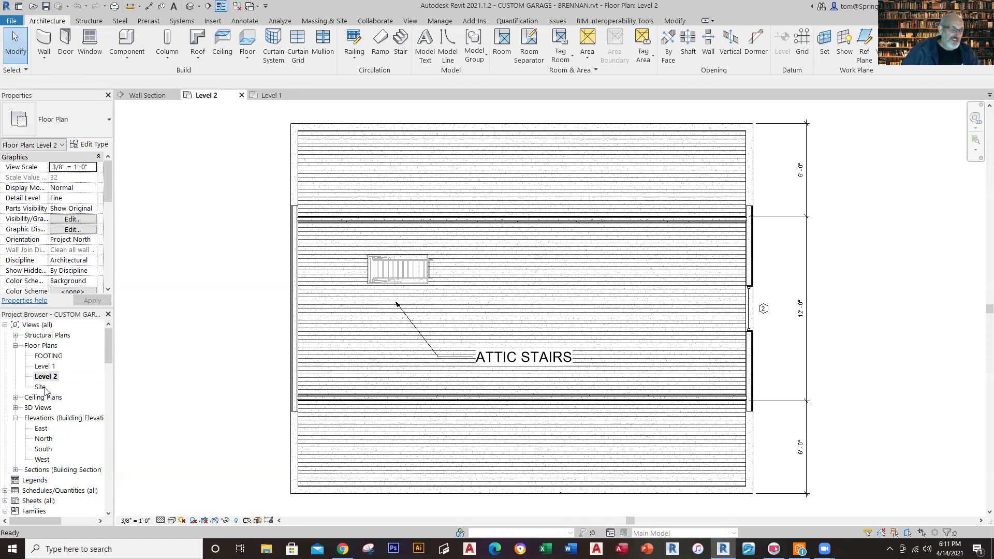
{"action": "double_click", "coordinate": [51, 356]}
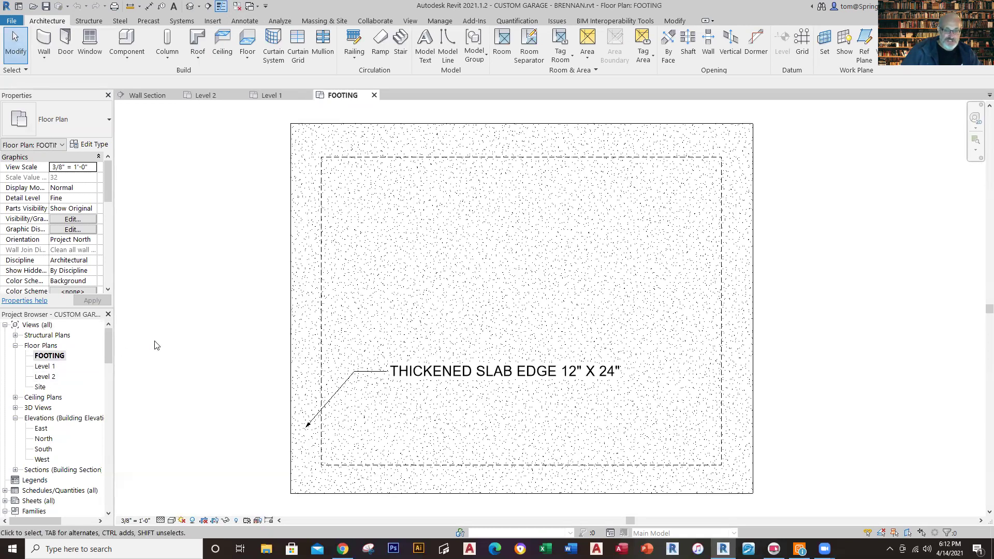
{"action": "double_click", "coordinate": [42, 429]}
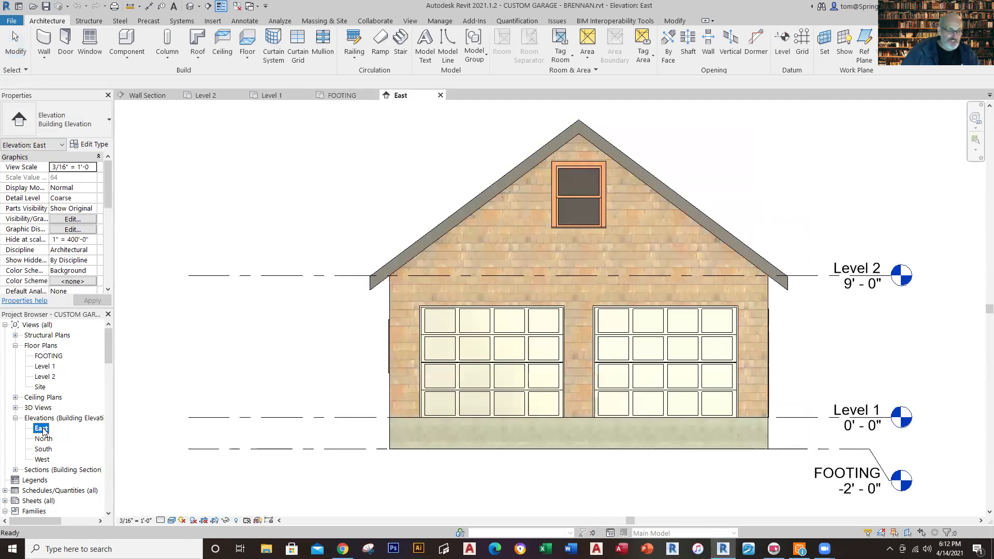
{"action": "double_click", "coordinate": [43, 439]}
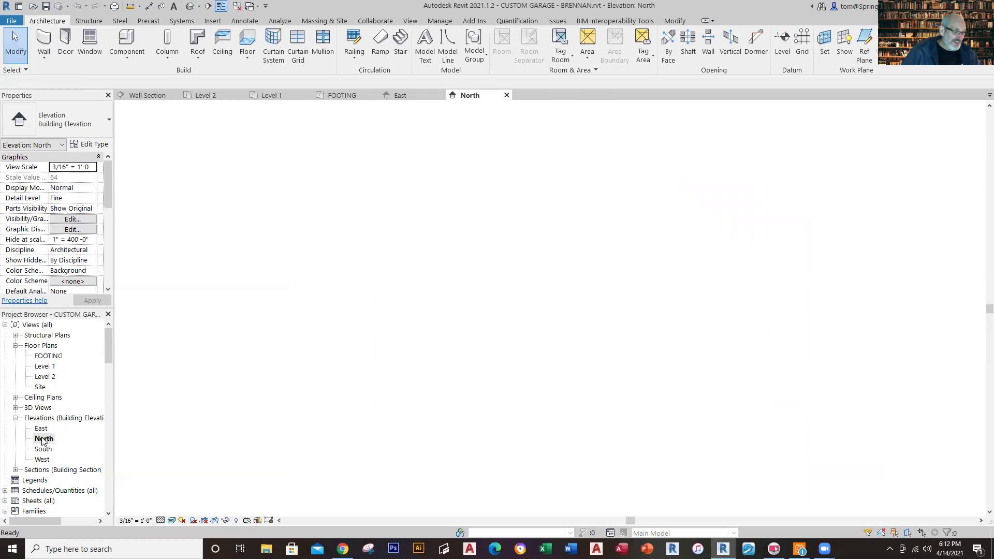
{"action": "double_click", "coordinate": [44, 449]}
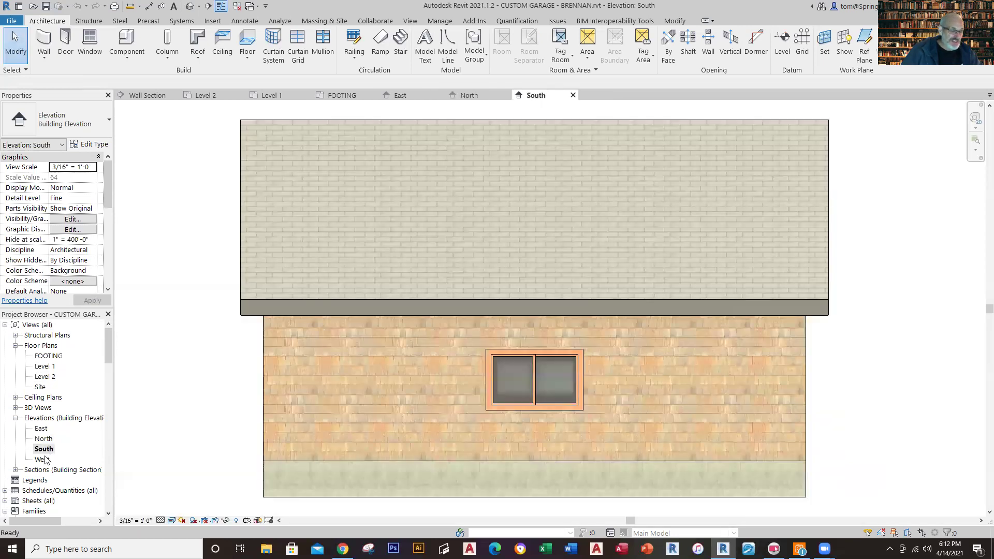
{"action": "double_click", "coordinate": [44, 460]}
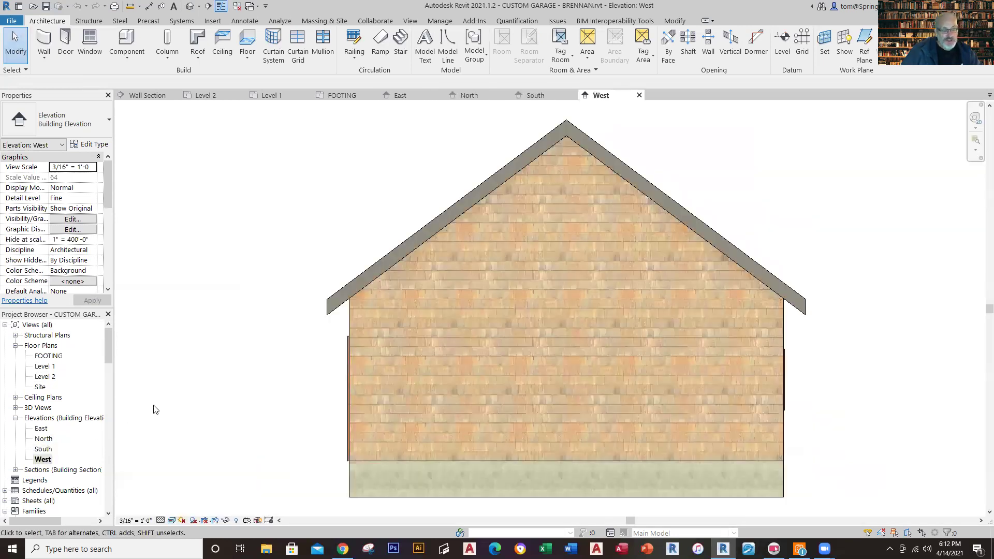
Open the student project's Wall Section and compare it with the master's Wall Section, dismissing the save reminder.
{"action": "left_click", "coordinate": [61, 470]}
{"action": "double_click", "coordinate": [61, 469]}
{"action": "double_click", "coordinate": [54, 480]}
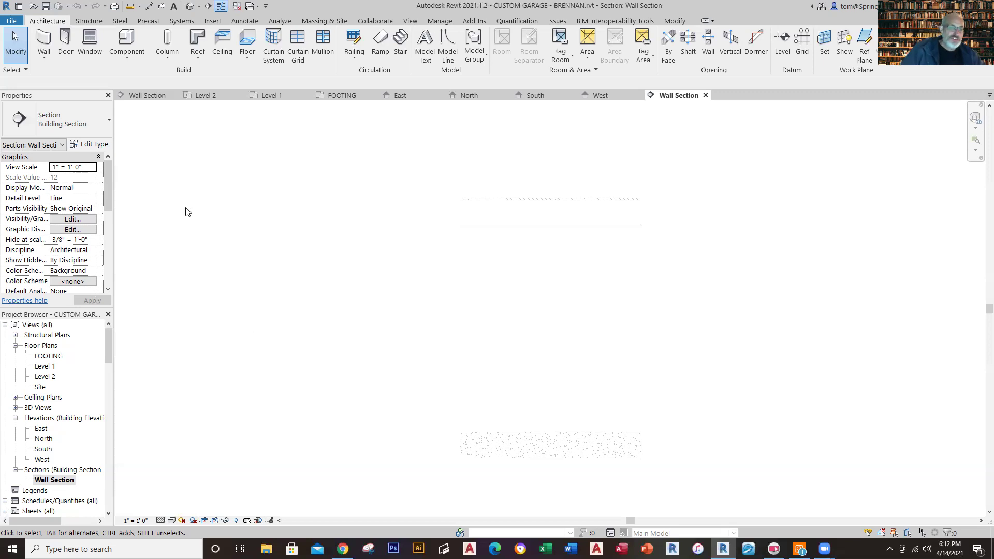
{"action": "left_click", "coordinate": [151, 98]}
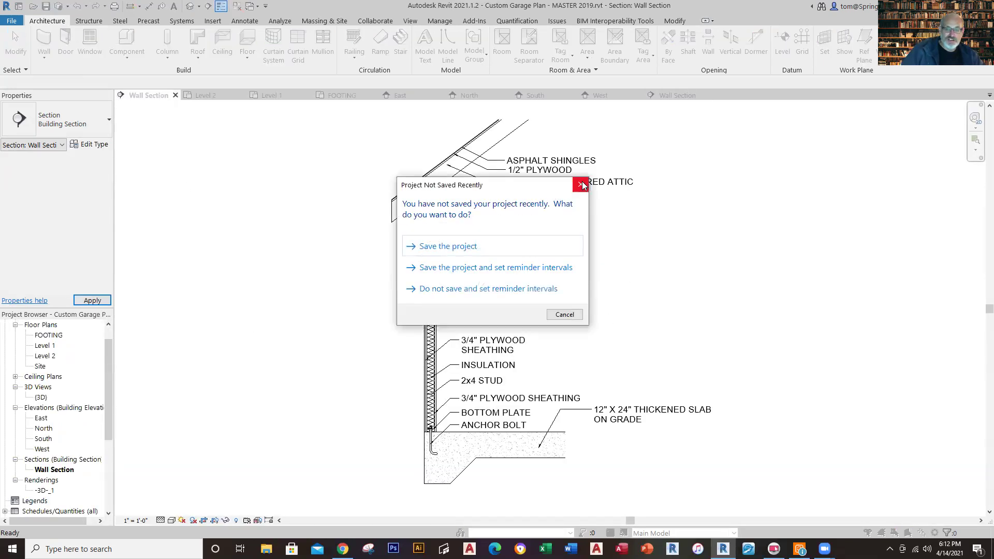
{"action": "left_click", "coordinate": [580, 185]}
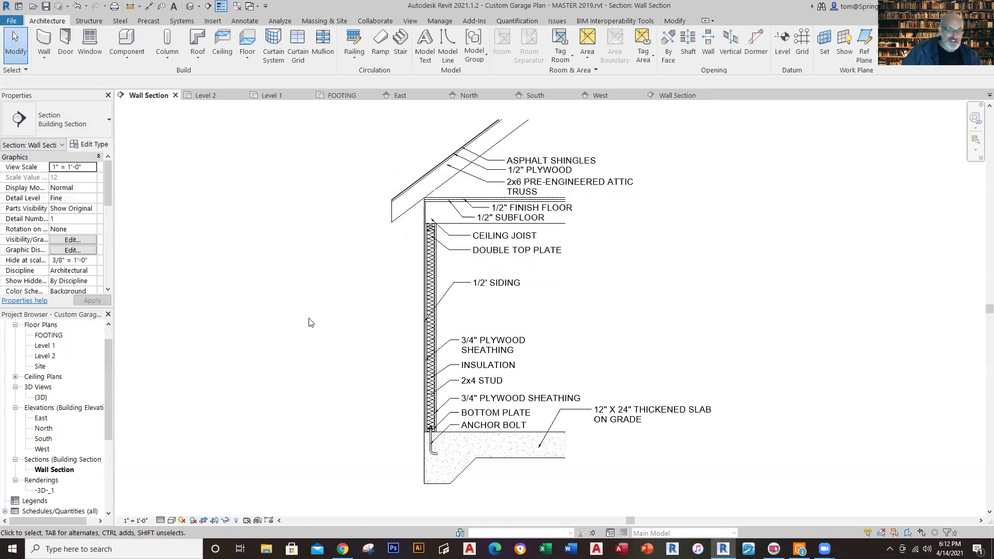
Open the master's Level 1 plan, examine the section line crossing the garage, and open the Wall Section from its marker.
{"action": "double_click", "coordinate": [47, 346]}
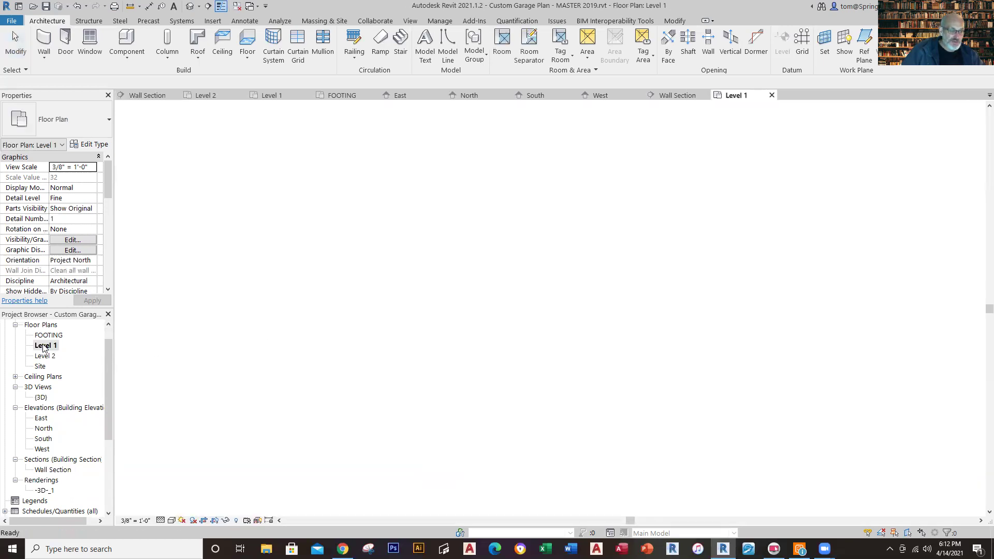
{"action": "middle_click_drag", "start_coordinate": [926, 435], "coordinate": [761, 406]}
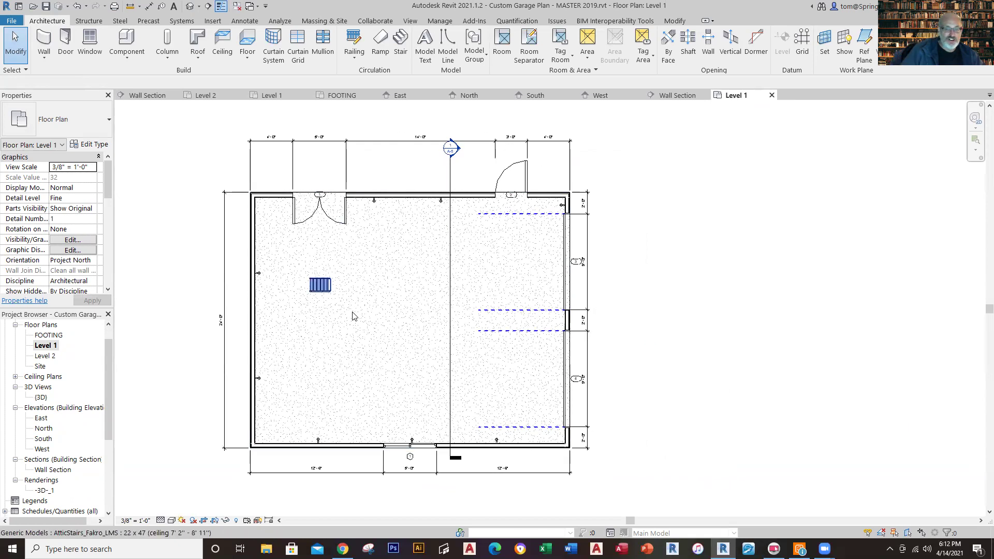
{"action": "left_click", "coordinate": [450, 176]}
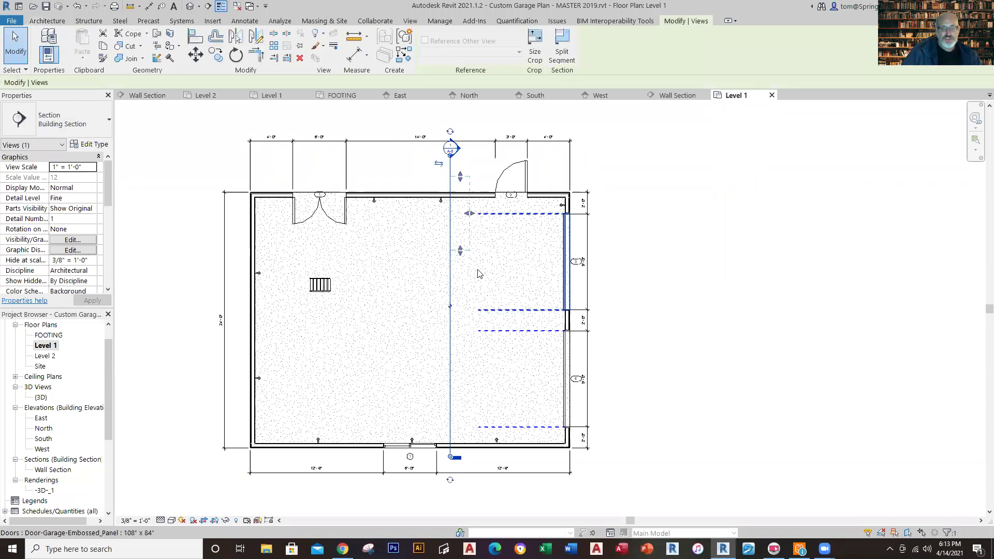
{"action": "scroll", "coordinate": [471, 252], "scroll_direction": "up", "scroll_amount": 2}
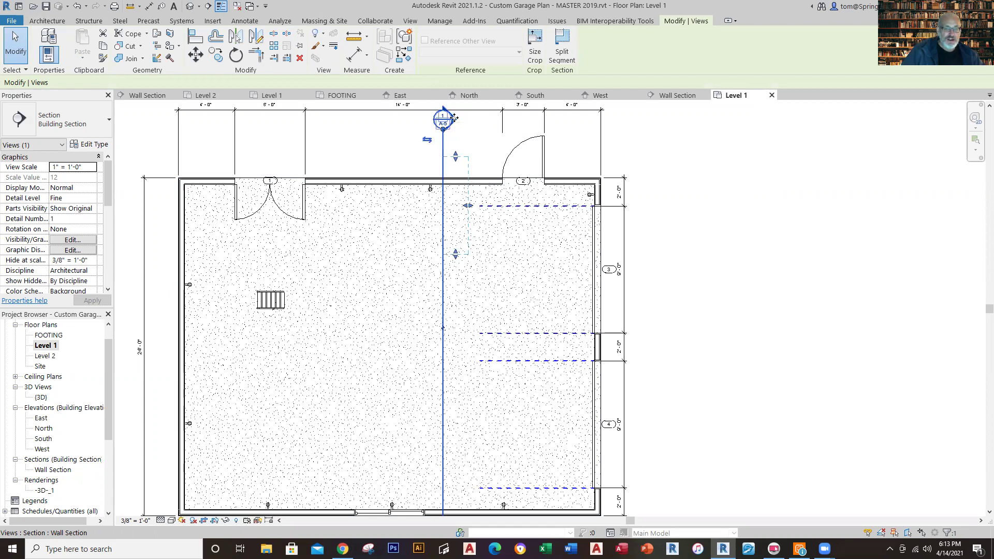
{"action": "left_click", "coordinate": [691, 161]}
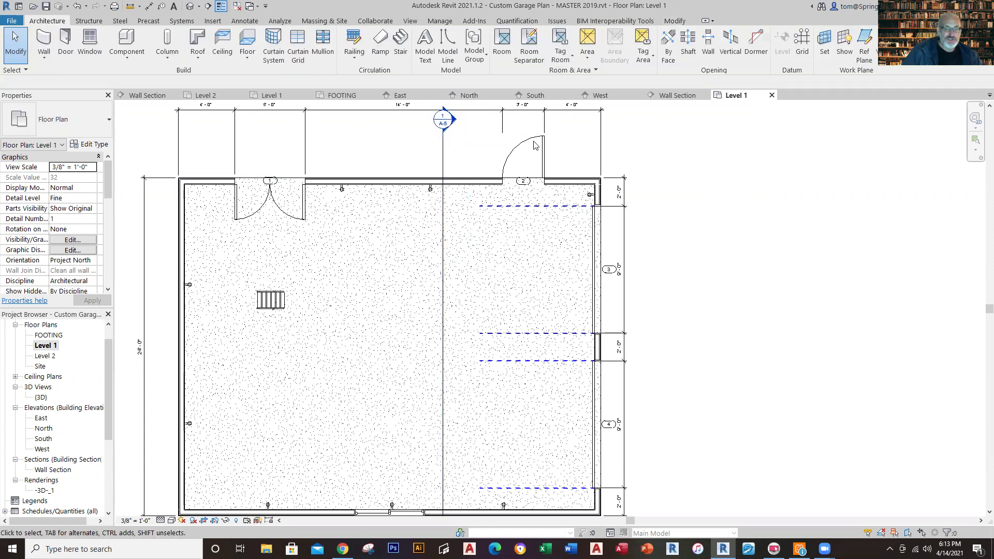
{"action": "double_click", "coordinate": [454, 121]}
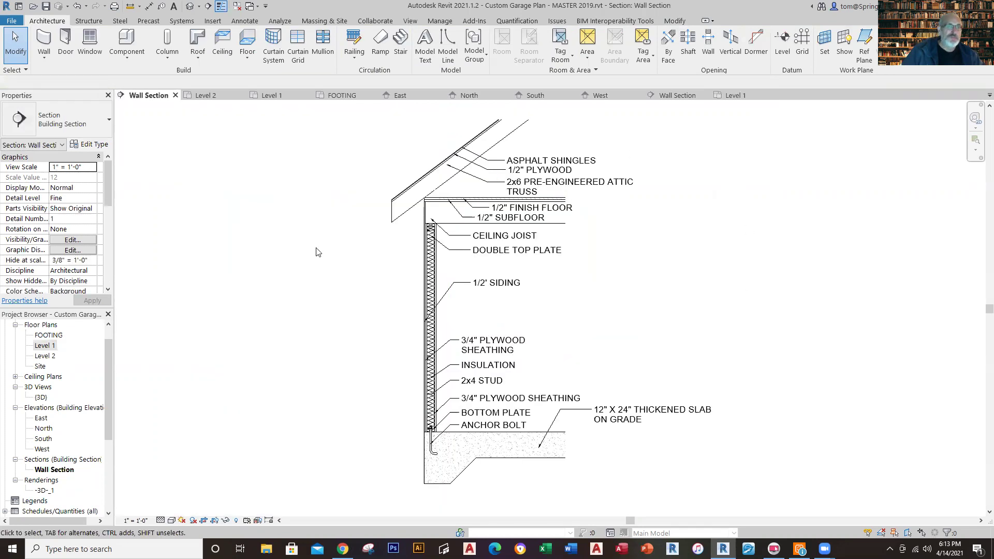
Compare the student project's Level 1 plan with the master's, and select the section line in the master plan.
{"action": "left_click", "coordinate": [265, 97]}
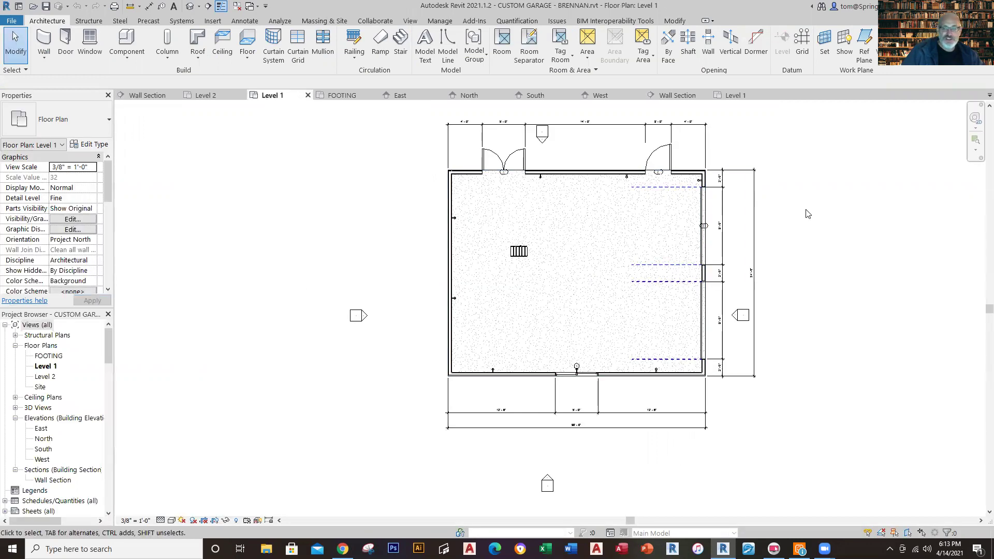
{"action": "middle_click_drag", "start_coordinate": [807, 214], "coordinate": [692, 232]}
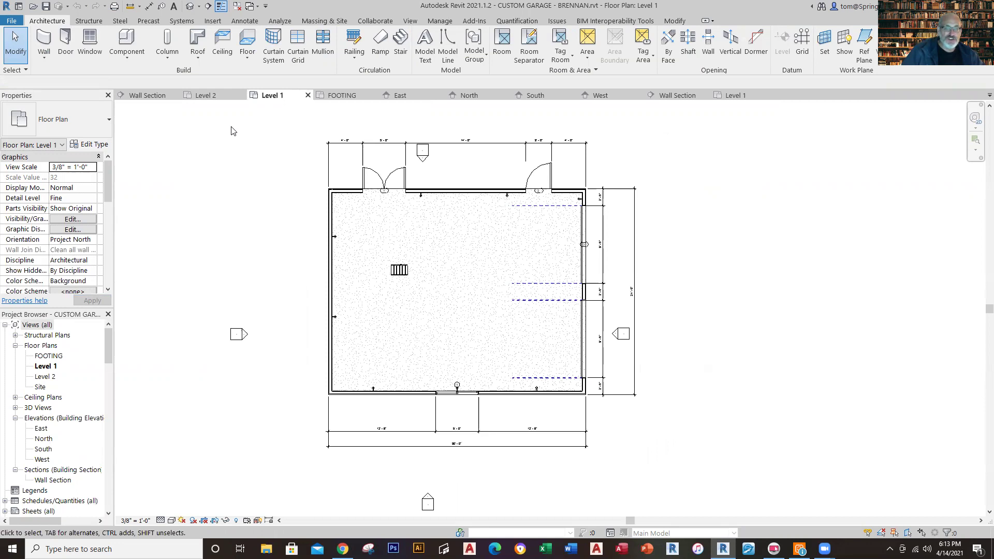
{"action": "left_click", "coordinate": [133, 98]}
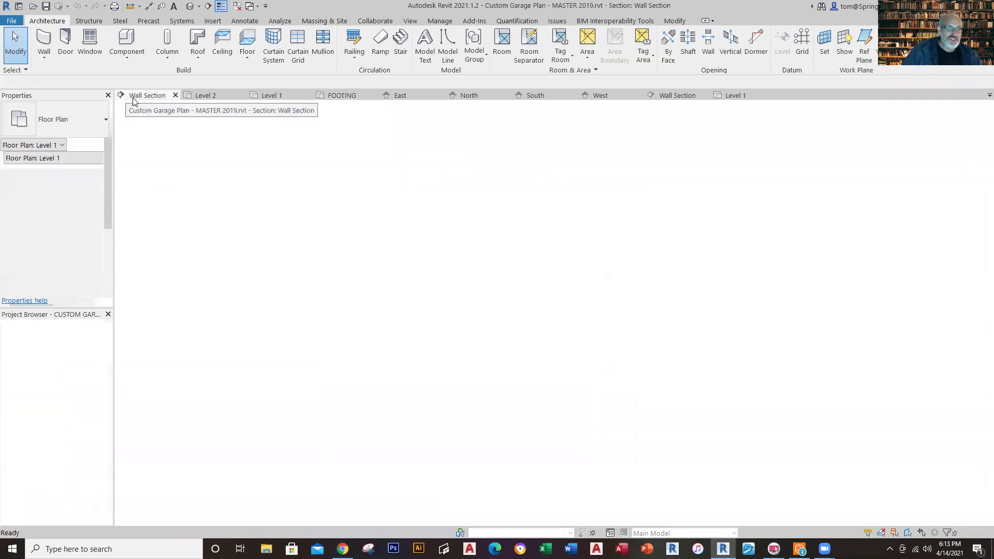
{"action": "left_click", "coordinate": [714, 99]}
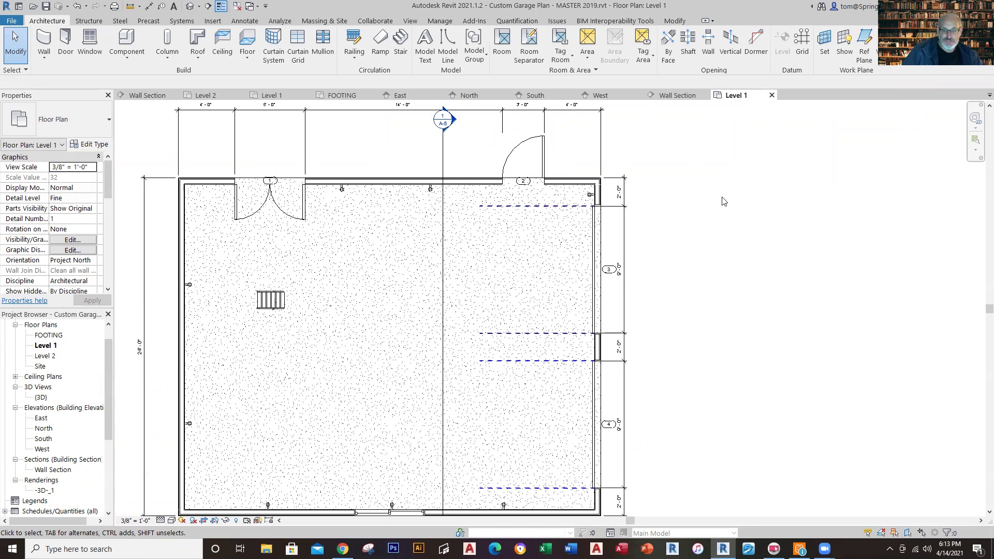
{"action": "left_click", "coordinate": [442, 146]}
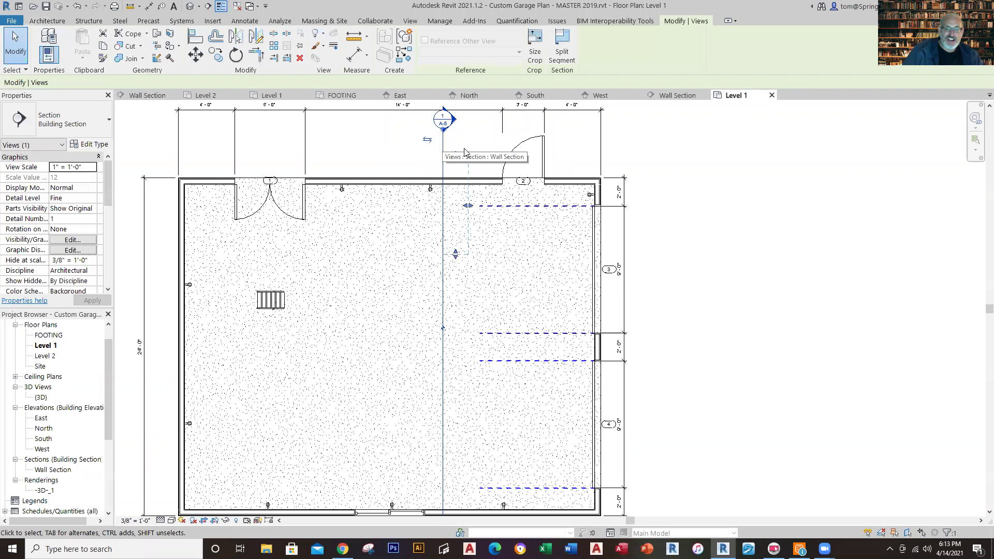
In the student project's Level 1 plan, draw a vertical Wall Section line through the garage from above the upper wall to below the lower wall.
{"action": "left_click", "coordinate": [378, 158]}
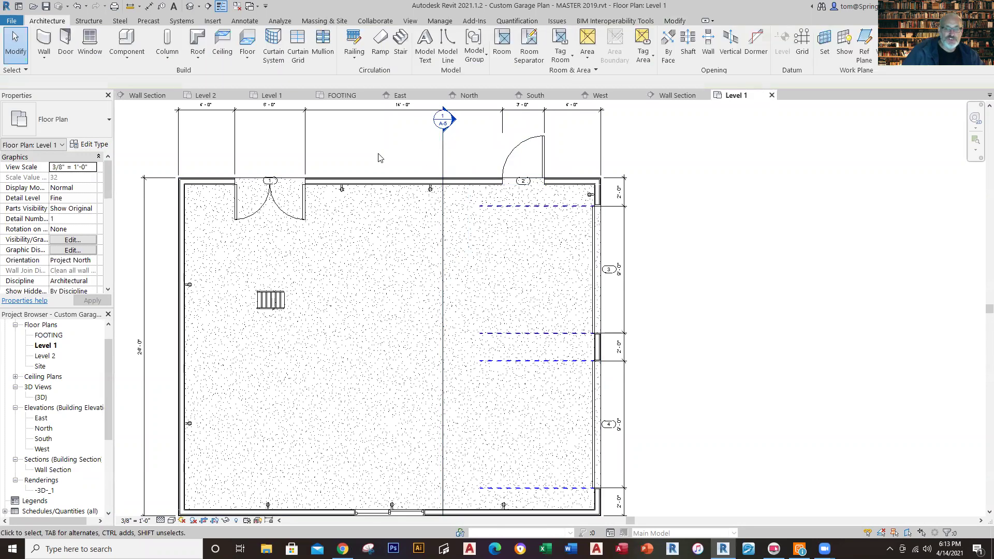
{"action": "left_click", "coordinate": [264, 97]}
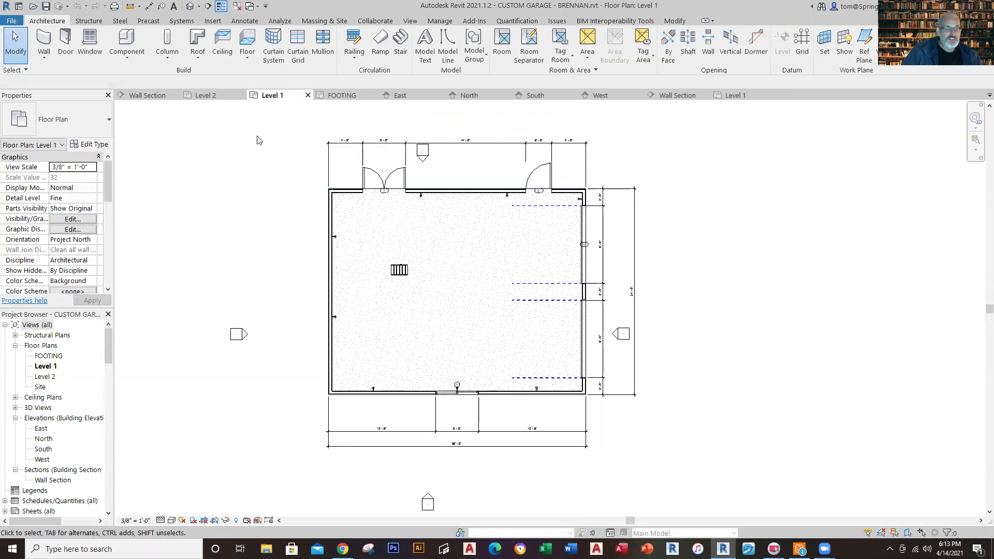
{"action": "left_click", "coordinate": [243, 21]}
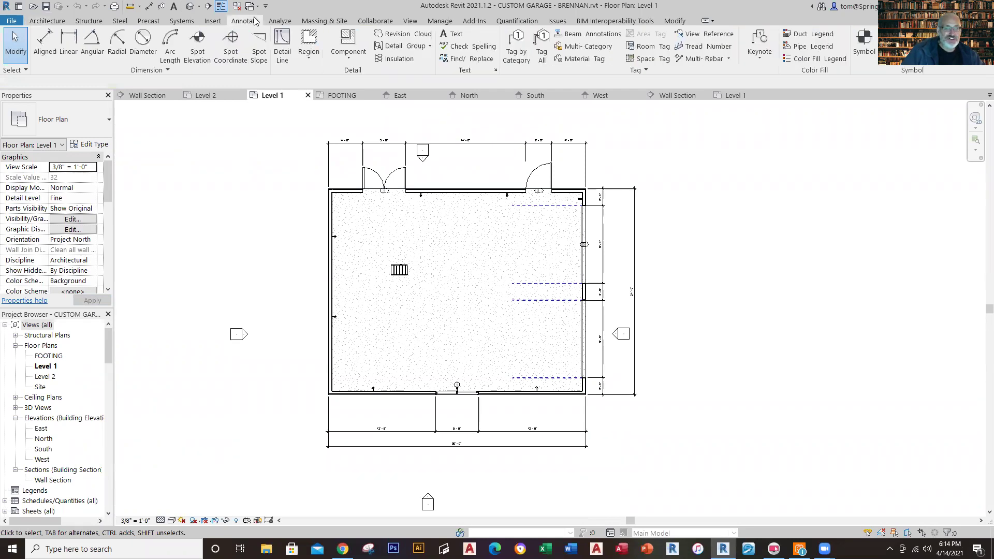
{"action": "left_click", "coordinate": [409, 21]}
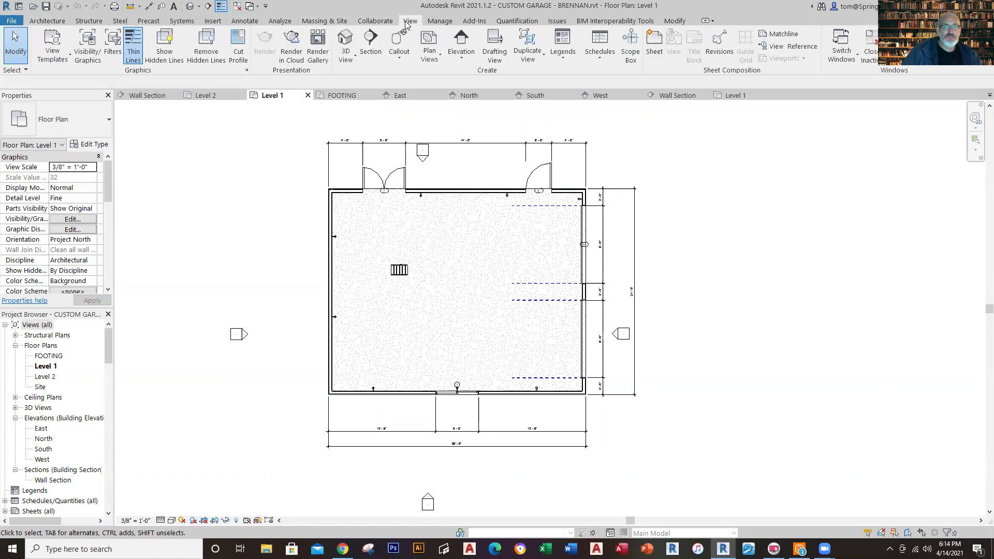
{"action": "left_click", "coordinate": [369, 53]}
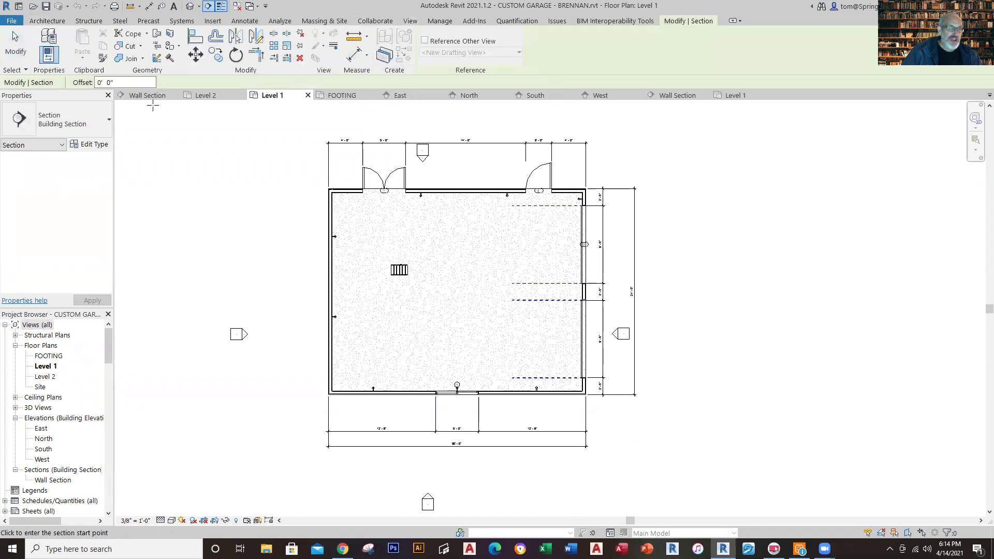
{"action": "left_click", "coordinate": [109, 122]}
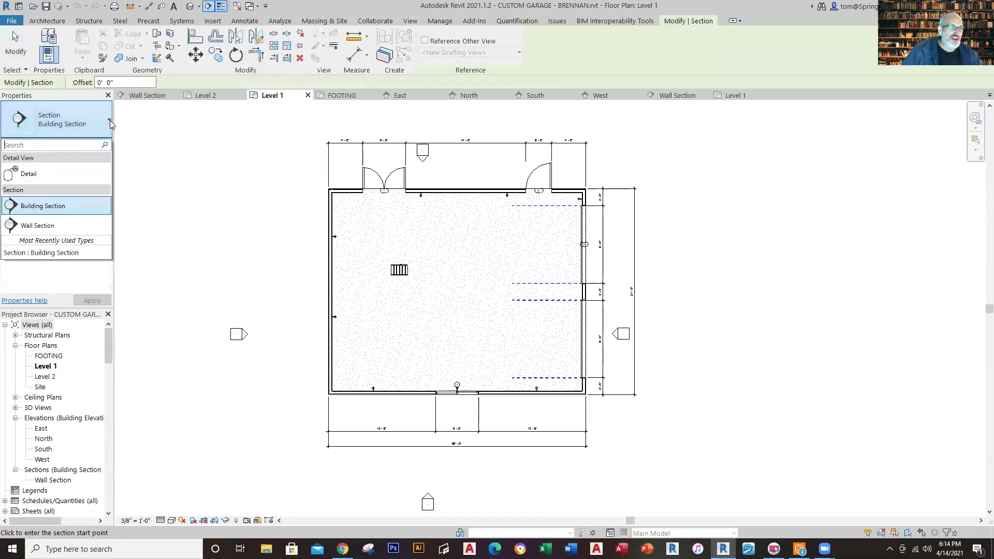
{"action": "left_click", "coordinate": [39, 225]}
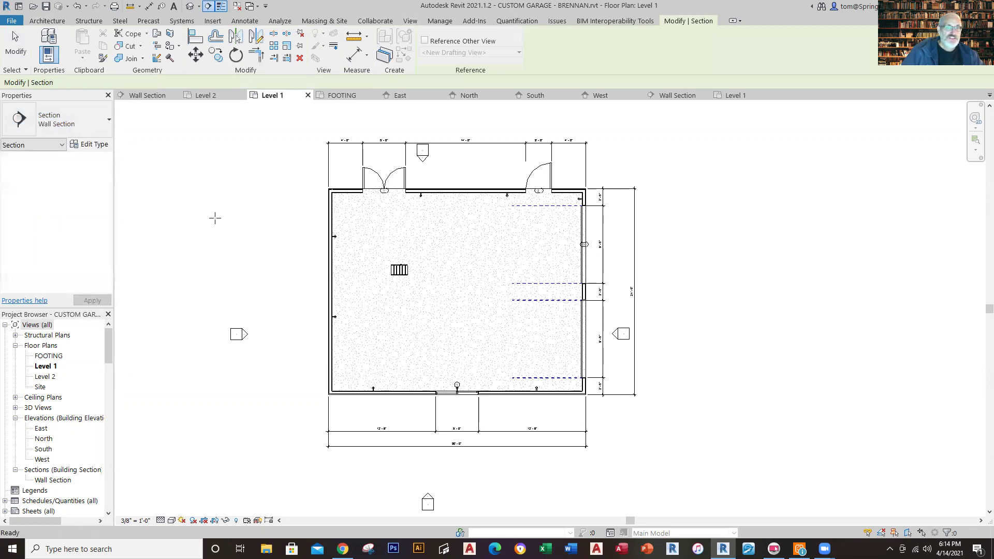
{"action": "left_click", "coordinate": [486, 168]}
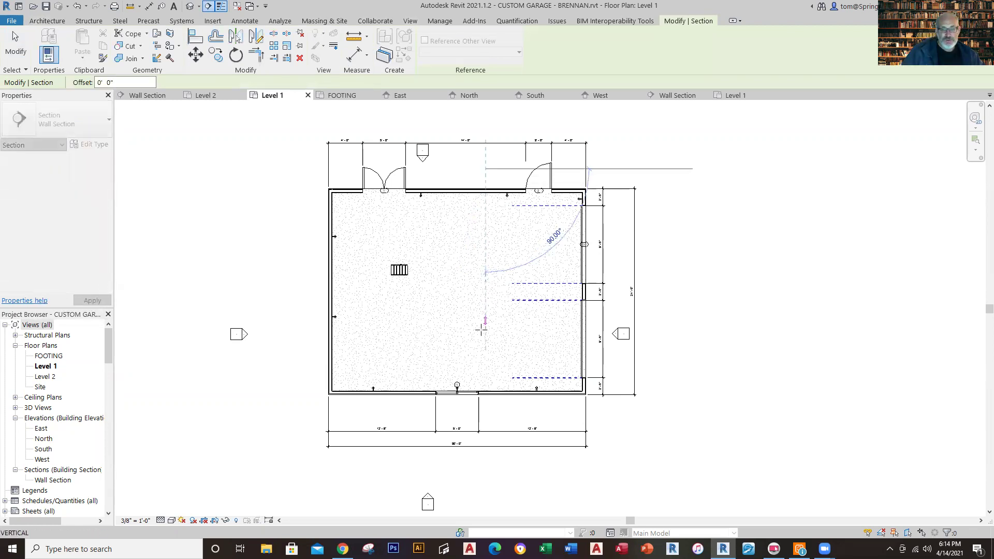
{"action": "left_click", "coordinate": [482, 419]}
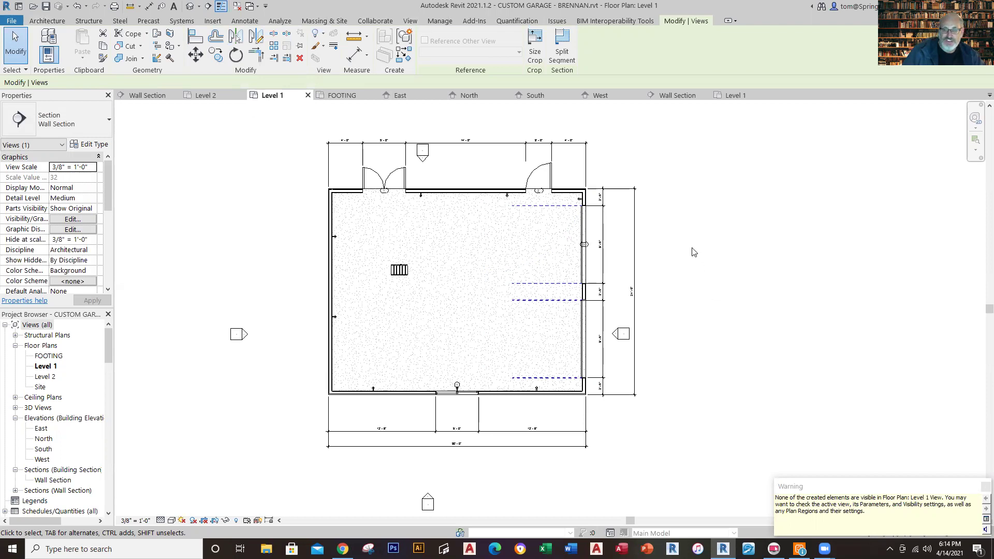
{"action": "left_click", "coordinate": [688, 305]}
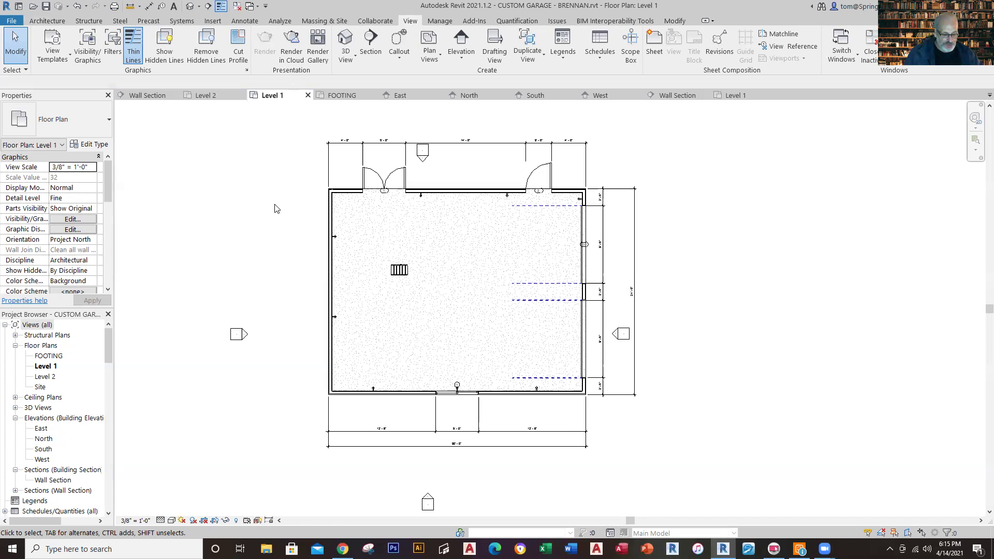
{"action": "key", "text": "v"}
{"action": "key", "text": "g"}
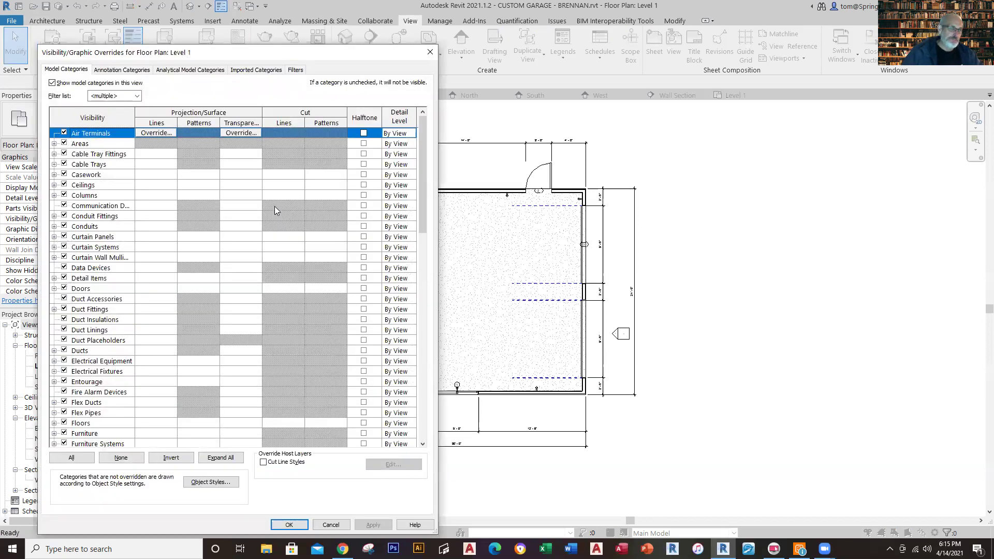
{"action": "left_click", "coordinate": [130, 71]}
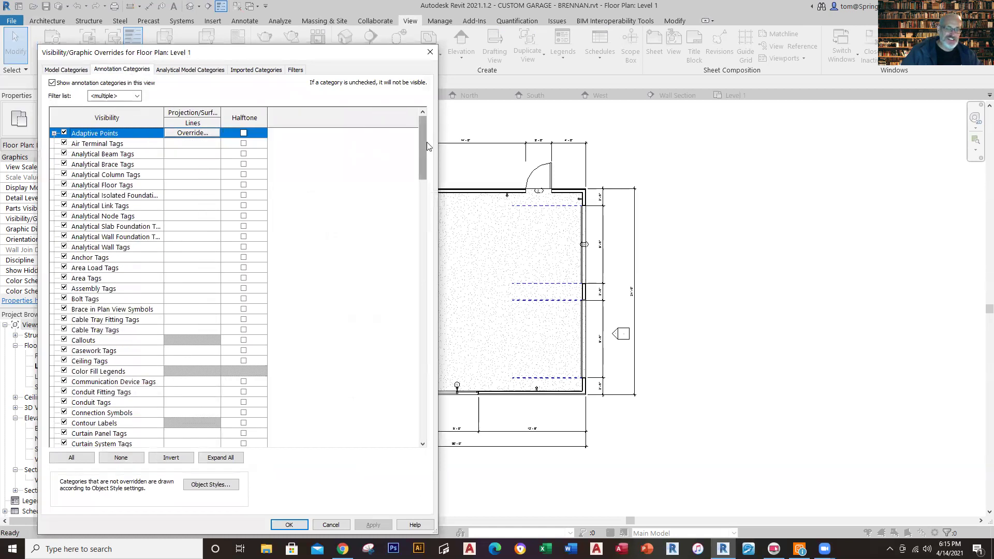
{"action": "left_click_drag", "start_coordinate": [418, 153], "coordinate": [412, 363]}
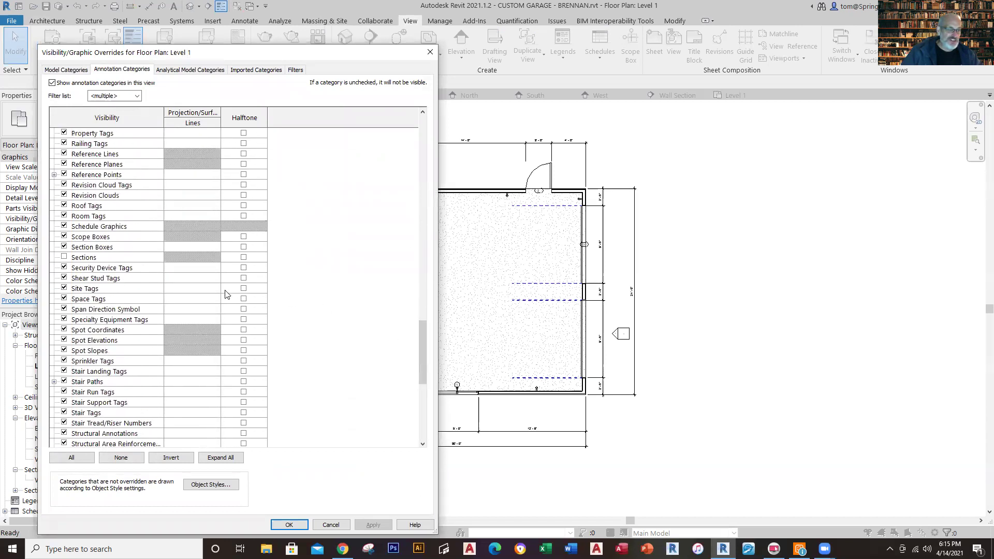
{"action": "left_click", "coordinate": [63, 258]}
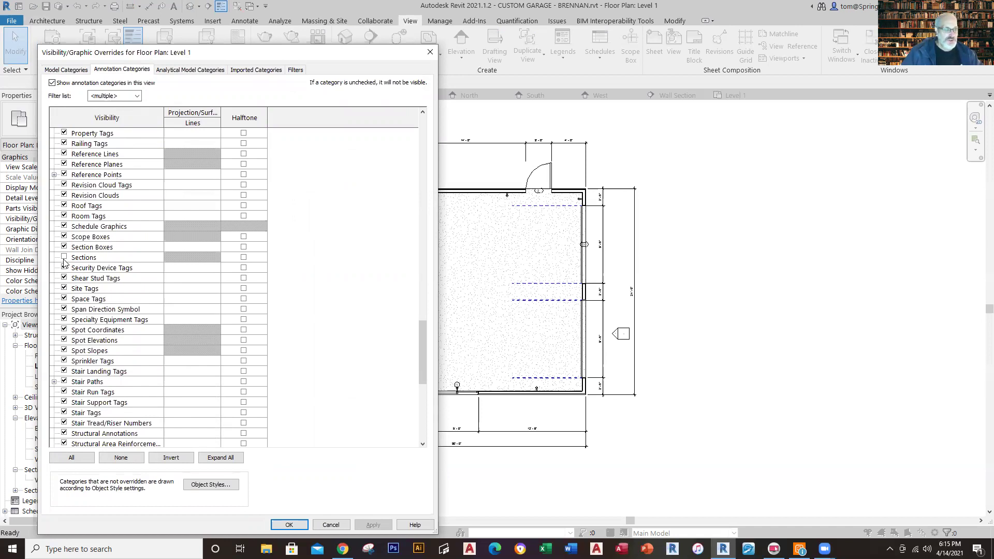
{"action": "left_click", "coordinate": [63, 258]}
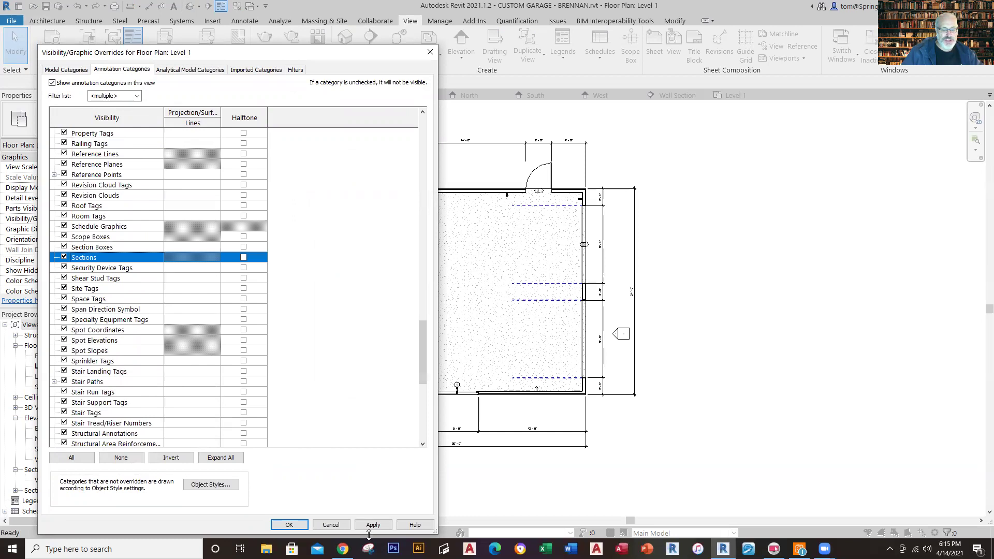
{"action": "left_click", "coordinate": [371, 524]}
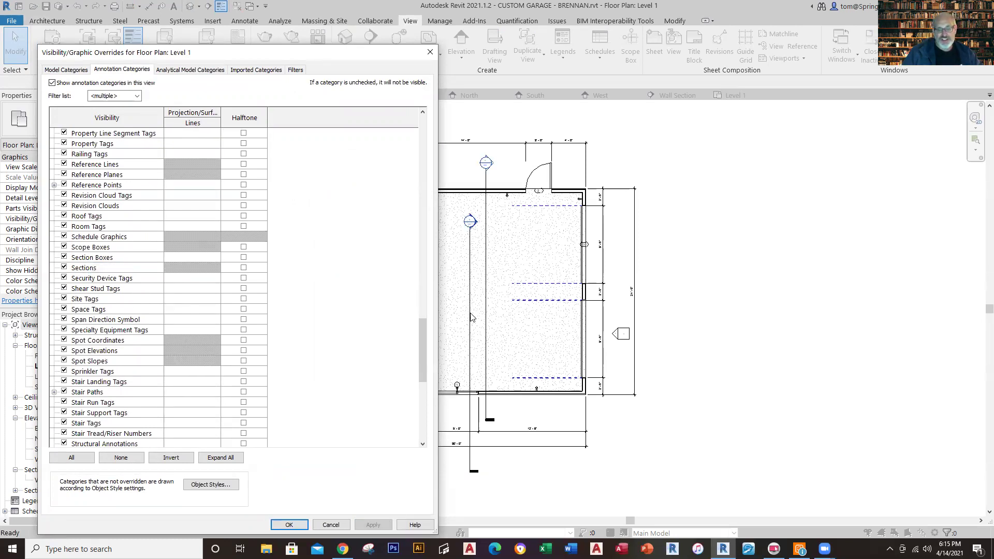
{"action": "left_click", "coordinate": [429, 52]}
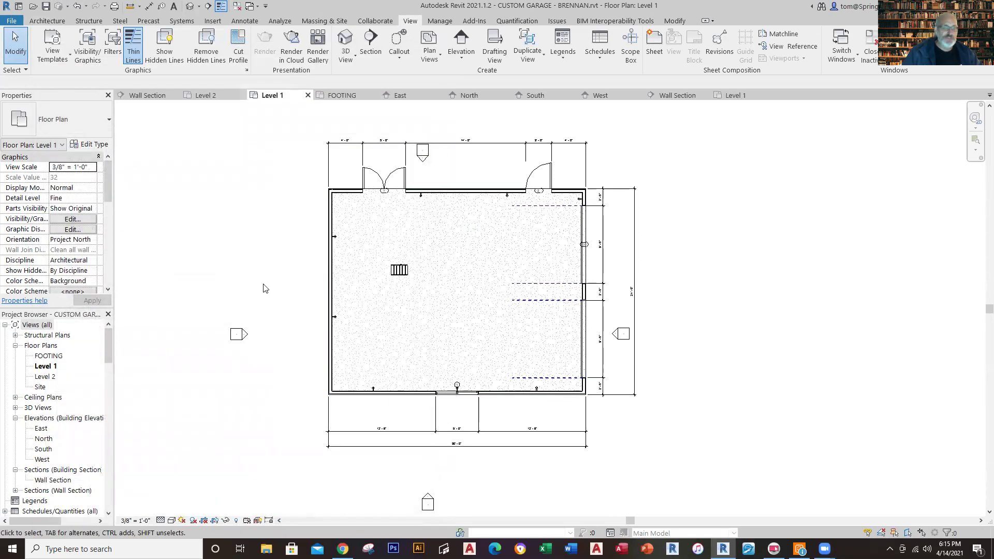
Turn on the Sections annotation category in the Level 1 plan's visibility/graphics overrides.
{"action": "key", "text": "v"}
{"action": "key", "text": "v"}
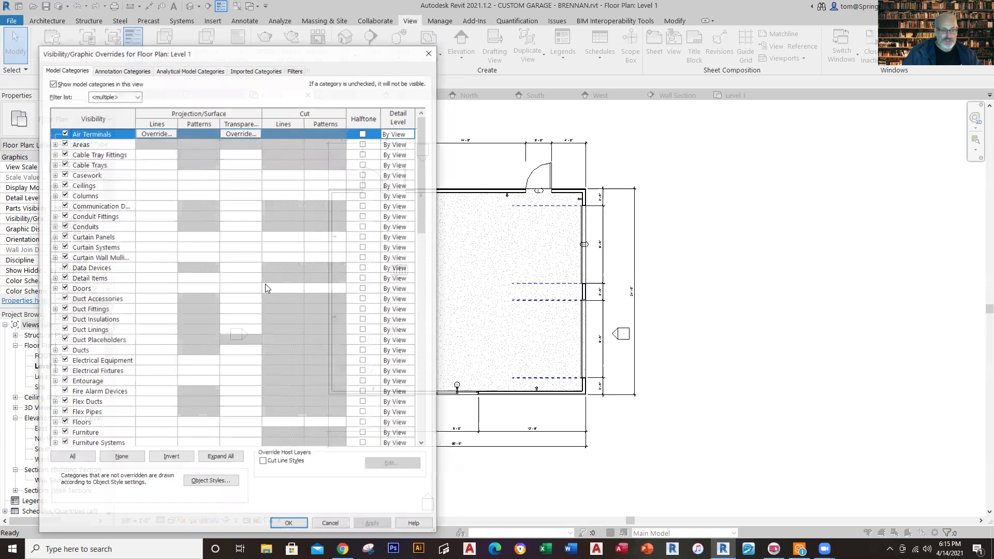
{"action": "left_click", "coordinate": [121, 70]}
{"action": "scroll", "coordinate": [142, 253], "scroll_direction": "down", "scroll_amount": 5}
{"action": "scroll", "coordinate": [129, 264], "scroll_direction": "down", "scroll_amount": 20}
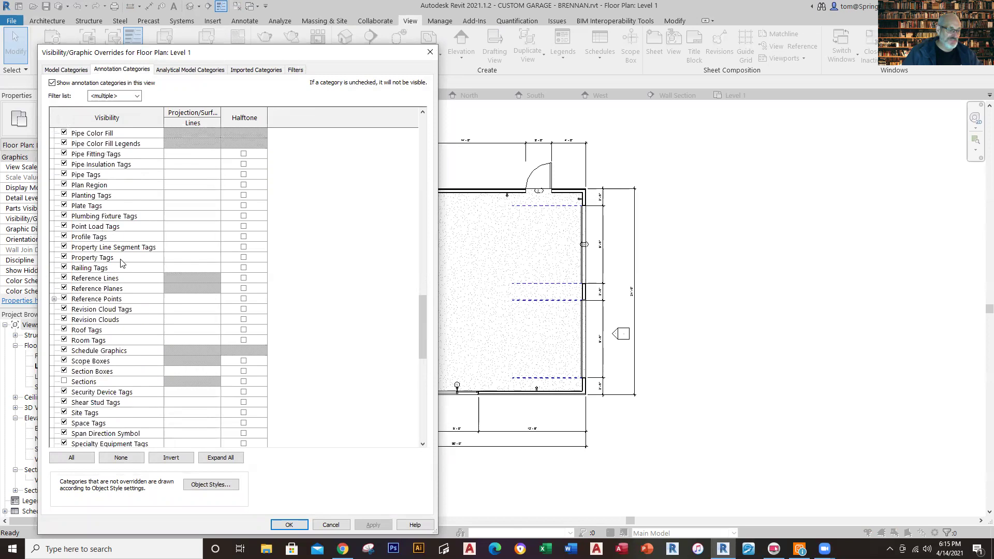
{"action": "left_click", "coordinate": [64, 382]}
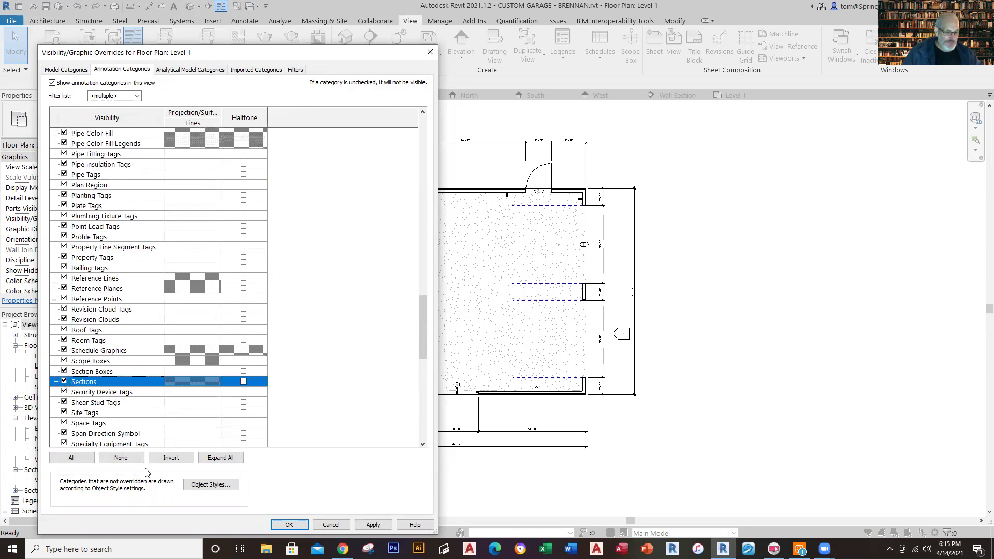
{"action": "left_click", "coordinate": [373, 525]}
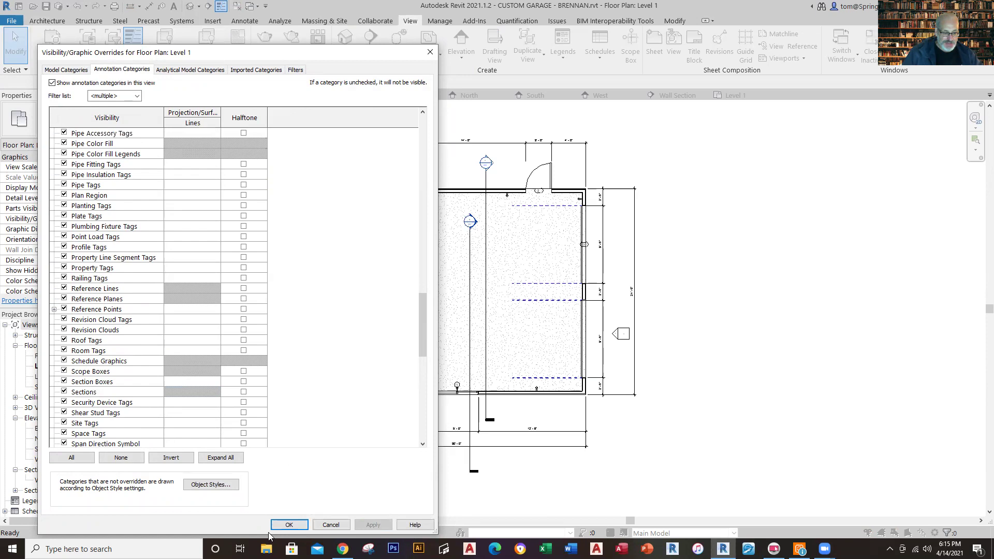
{"action": "left_click", "coordinate": [289, 525]}
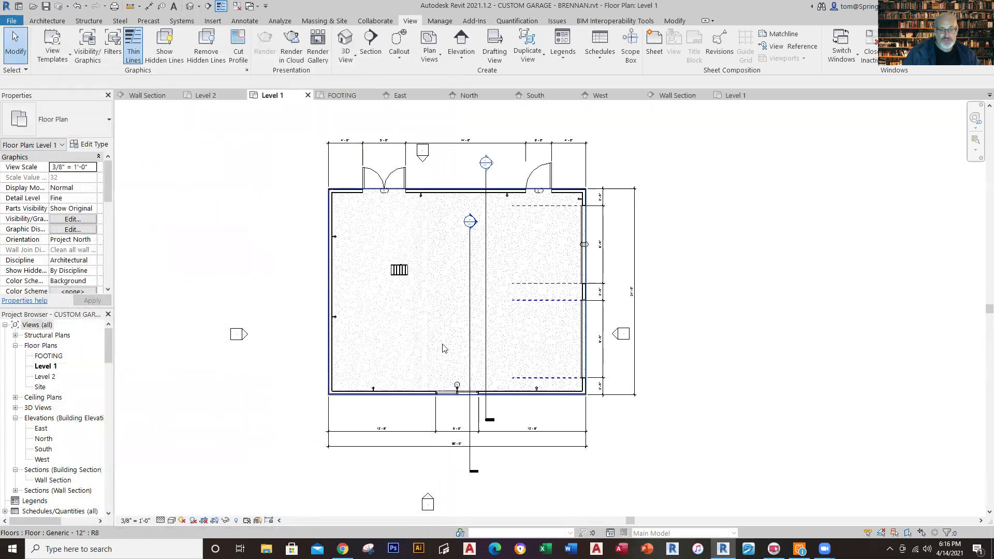
Delete the old building section line nearer the middle of the garage, keeping the new wall section line.
{"action": "left_click", "coordinate": [469, 350]}
{"action": "key", "text": "Delete"}
{"action": "left_click", "coordinate": [551, 308]}
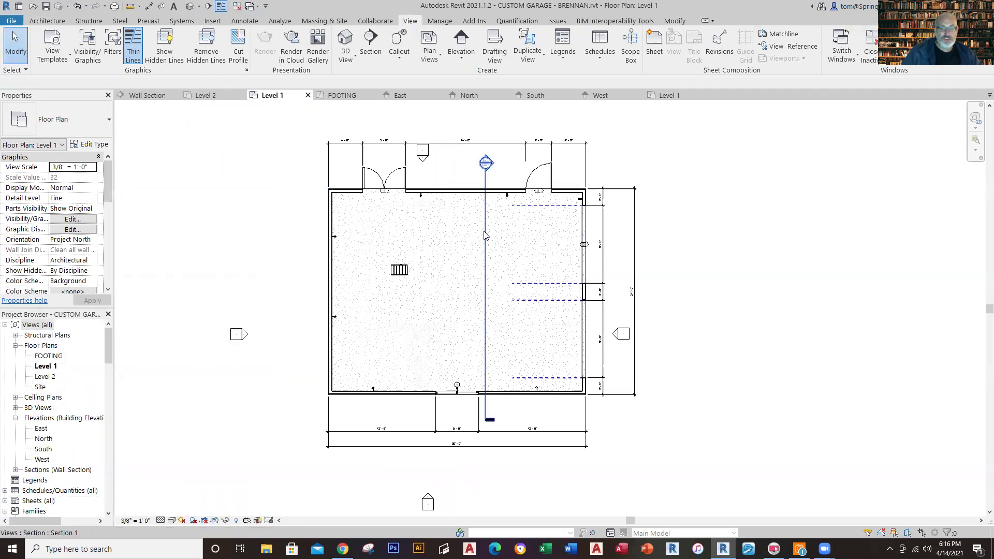
Open the view of the new wall section from its section head in the Level 1 plan.
{"action": "scroll", "coordinate": [498, 169], "scroll_direction": "up", "scroll_amount": 3}
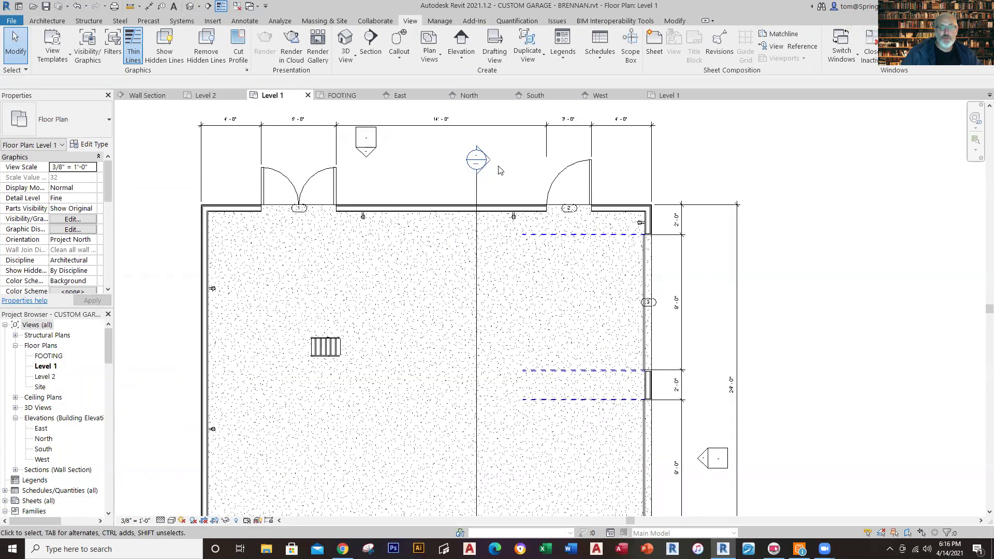
{"action": "scroll", "coordinate": [499, 169], "scroll_direction": "up", "scroll_amount": 4}
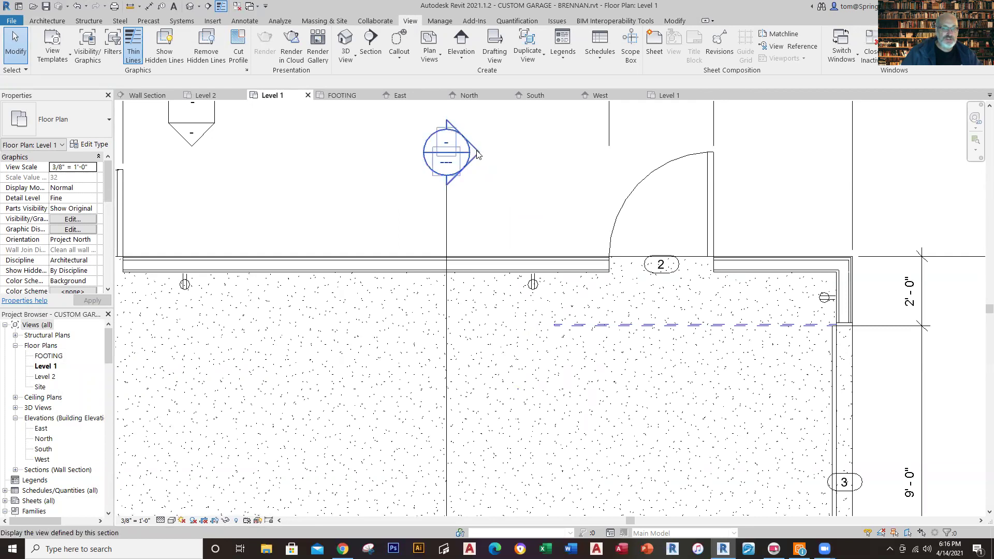
{"action": "double_click", "coordinate": [477, 155]}
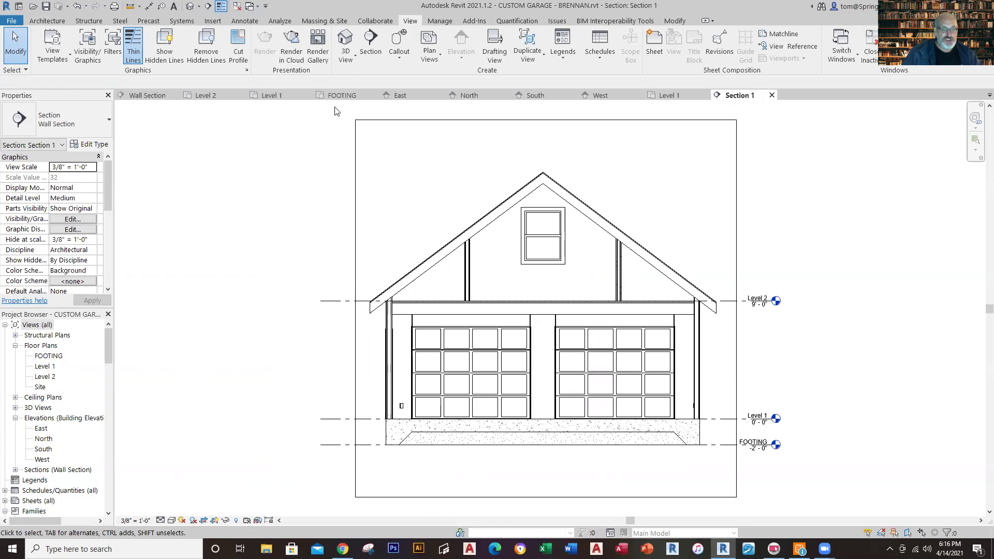
In the student's Level 1 plan, shrink the section's extents to just the upper exterior wall and bring its view depth close to the section line.
{"action": "left_click", "coordinate": [267, 96]}
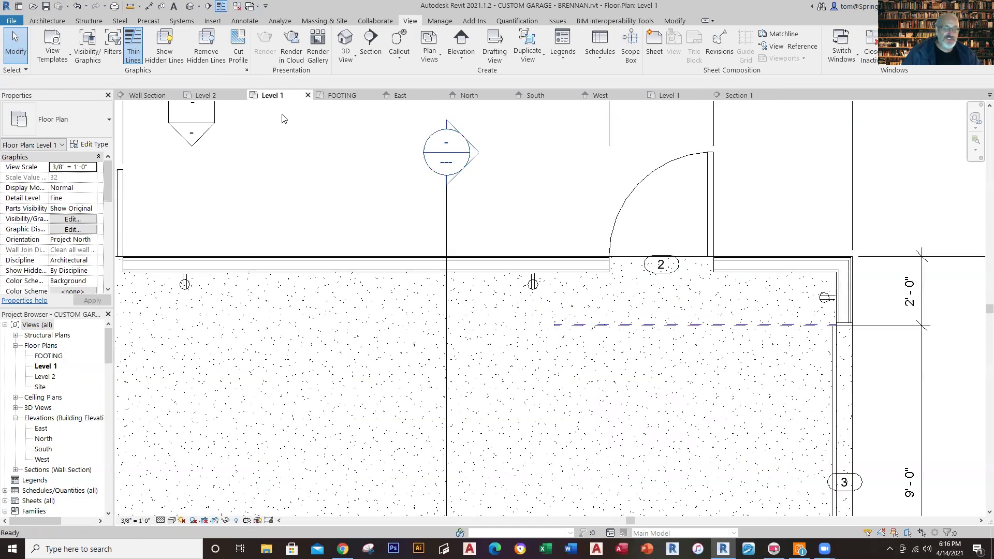
{"action": "left_click", "coordinate": [446, 219]}
{"action": "scroll", "coordinate": [733, 230], "scroll_direction": "down", "scroll_amount": 3}
{"action": "scroll", "coordinate": [732, 230], "scroll_direction": "down", "scroll_amount": 2}
{"action": "middle_click_drag", "start_coordinate": [731, 231], "coordinate": [694, 162]}
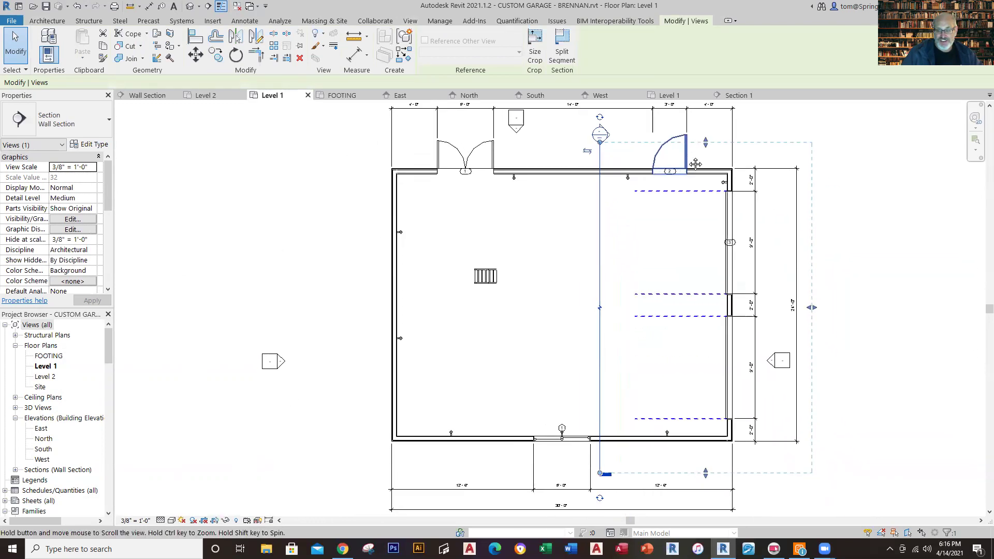
{"action": "left_click_drag", "start_coordinate": [705, 468], "coordinate": [700, 200]}
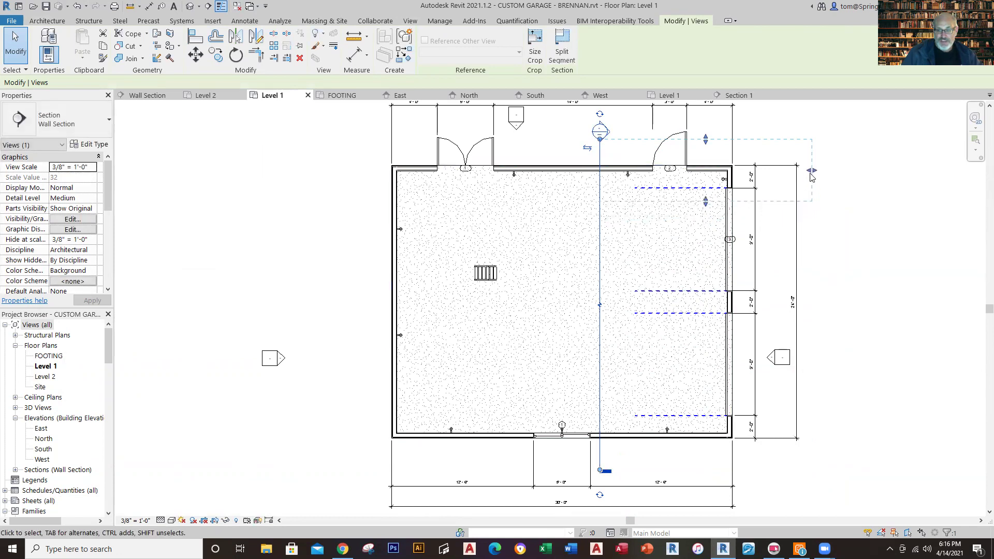
{"action": "left_click_drag", "start_coordinate": [809, 172], "coordinate": [609, 154]}
{"action": "left_click", "coordinate": [635, 145]}
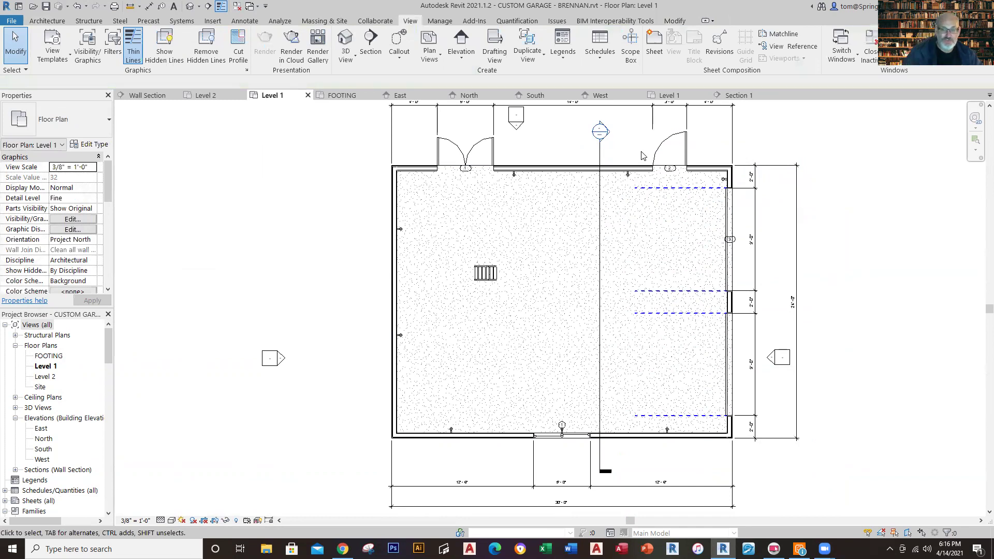
Open the section view from its section head and shorten its crop region to just above the cut roof and just below the footing.
{"action": "double_click", "coordinate": [601, 132]}
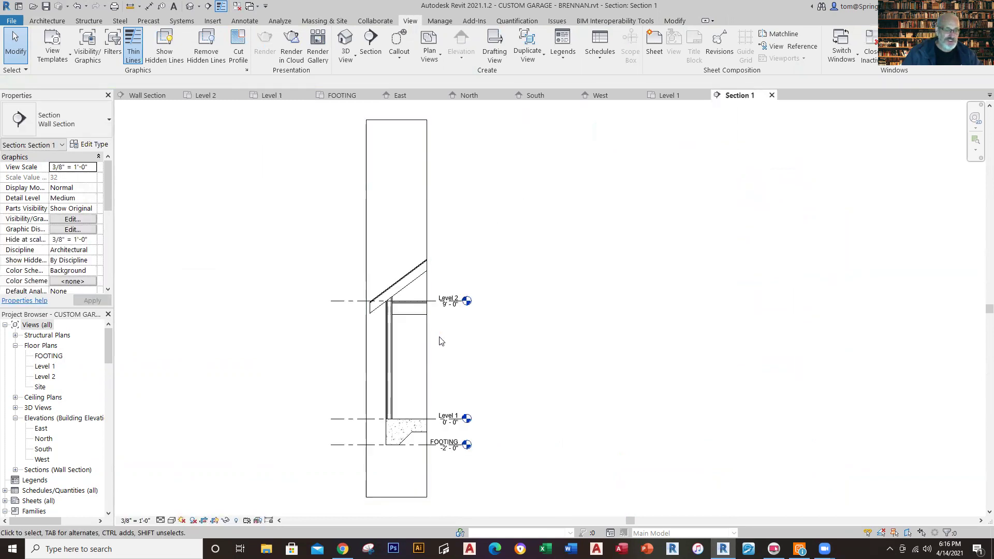
{"action": "scroll", "coordinate": [441, 340], "scroll_direction": "up", "scroll_amount": 2}
{"action": "middle_click_drag", "start_coordinate": [453, 341], "coordinate": [528, 282]}
{"action": "scroll", "coordinate": [518, 275], "scroll_direction": "down", "scroll_amount": 2}
{"action": "scroll", "coordinate": [559, 215], "scroll_direction": "down", "scroll_amount": 1}
{"action": "middle_click_drag", "start_coordinate": [559, 214], "coordinate": [557, 332]}
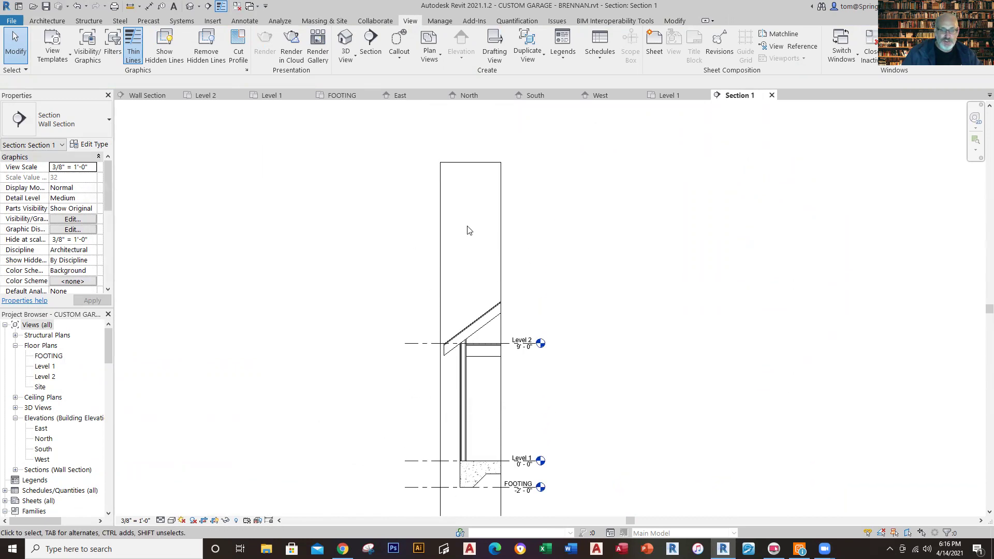
{"action": "left_click", "coordinate": [477, 163]}
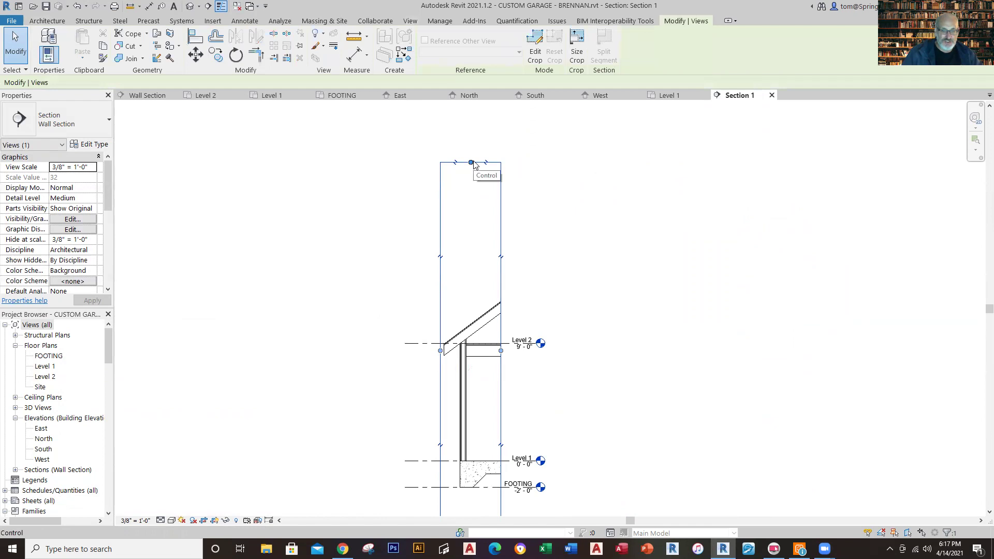
{"action": "left_click_drag", "start_coordinate": [474, 165], "coordinate": [488, 296]}
{"action": "middle_click_drag", "start_coordinate": [561, 406], "coordinate": [587, 283]}
{"action": "left_click_drag", "start_coordinate": [492, 409], "coordinate": [494, 369]}
{"action": "left_click", "coordinate": [572, 269]}
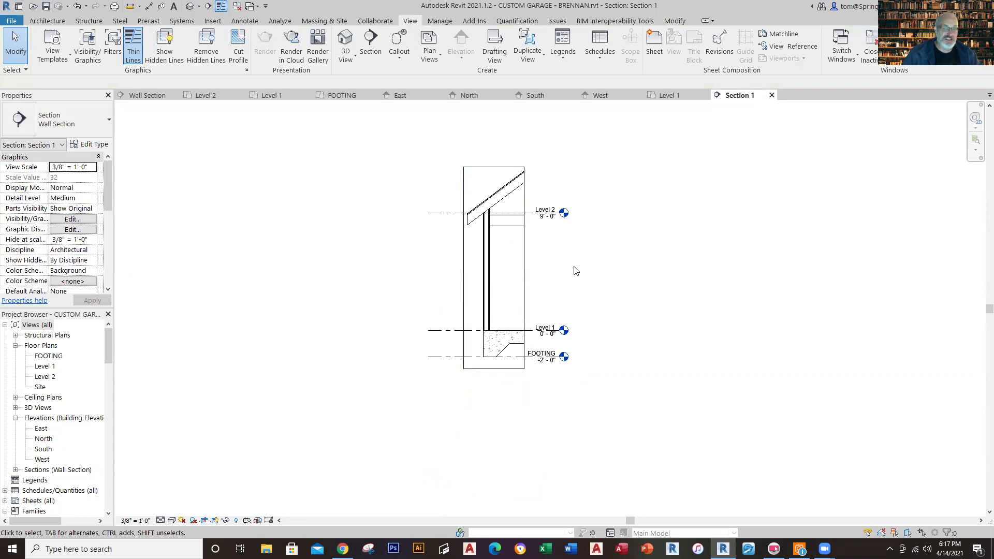
{"action": "middle_click_drag", "start_coordinate": [593, 274], "coordinate": [573, 299]}
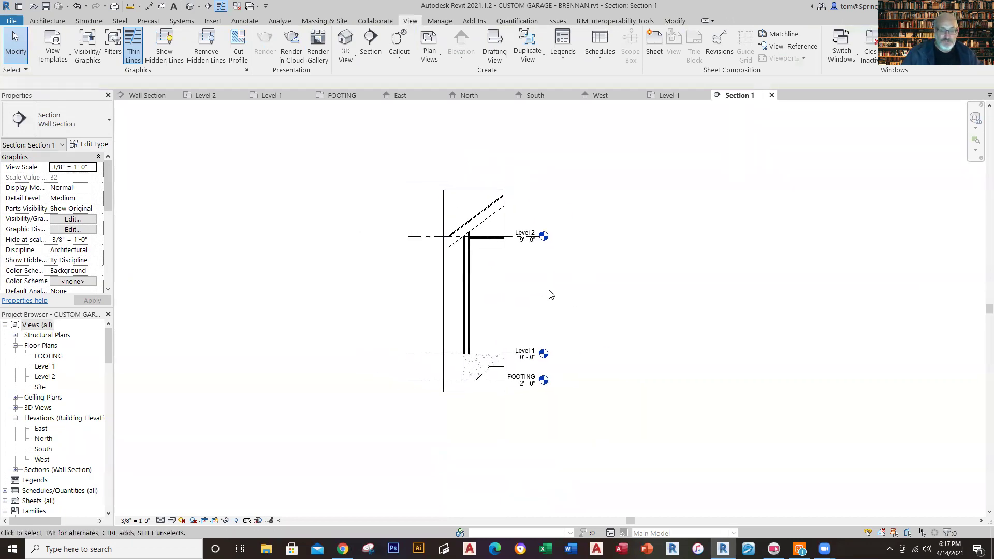
Hide the whole Levels category in the new wall section view, starting from the Level 2 line.
{"action": "scroll", "coordinate": [540, 274], "scroll_direction": "up", "scroll_amount": 1}
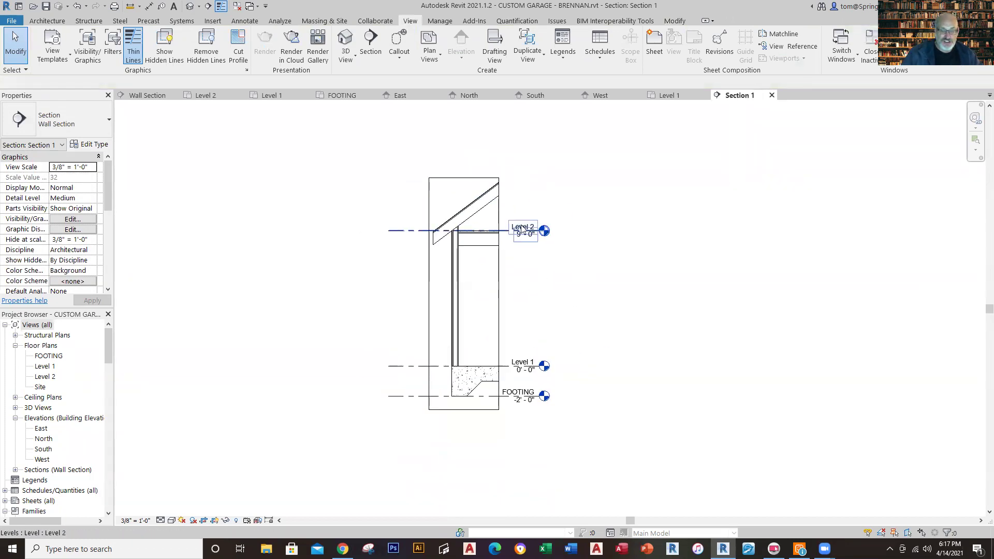
{"action": "left_click", "coordinate": [398, 229]}
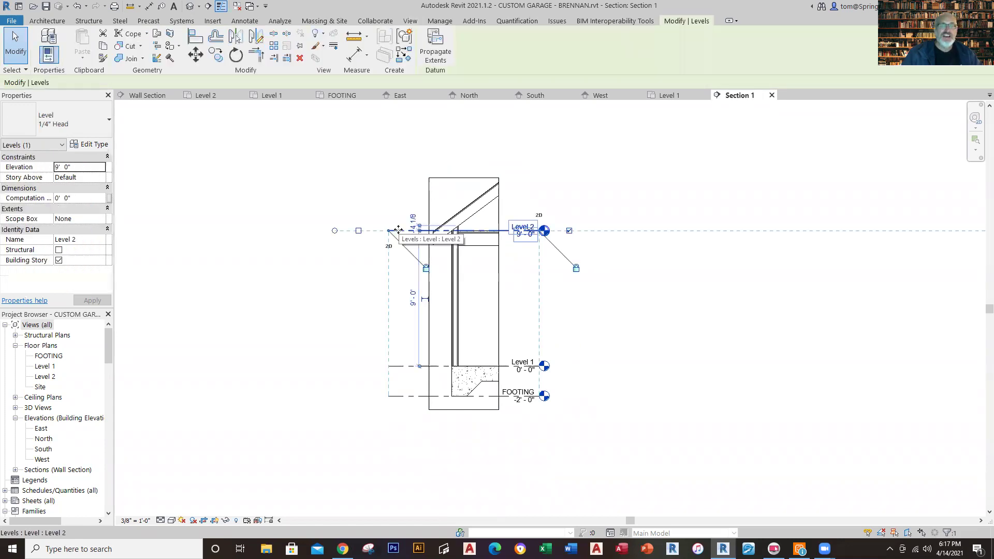
{"action": "right_click", "coordinate": [398, 232]}
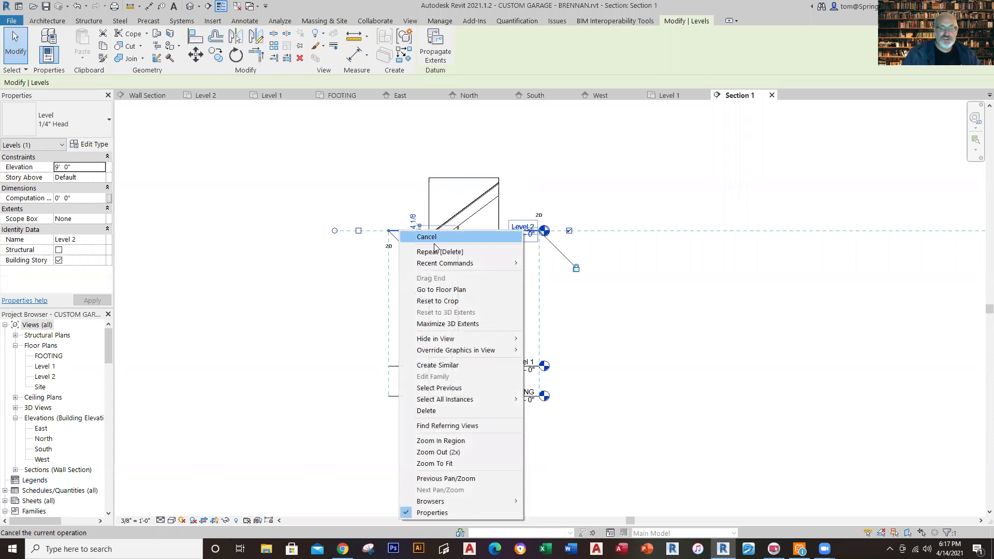
{"action": "mouse_move", "coordinate": [448, 339]}
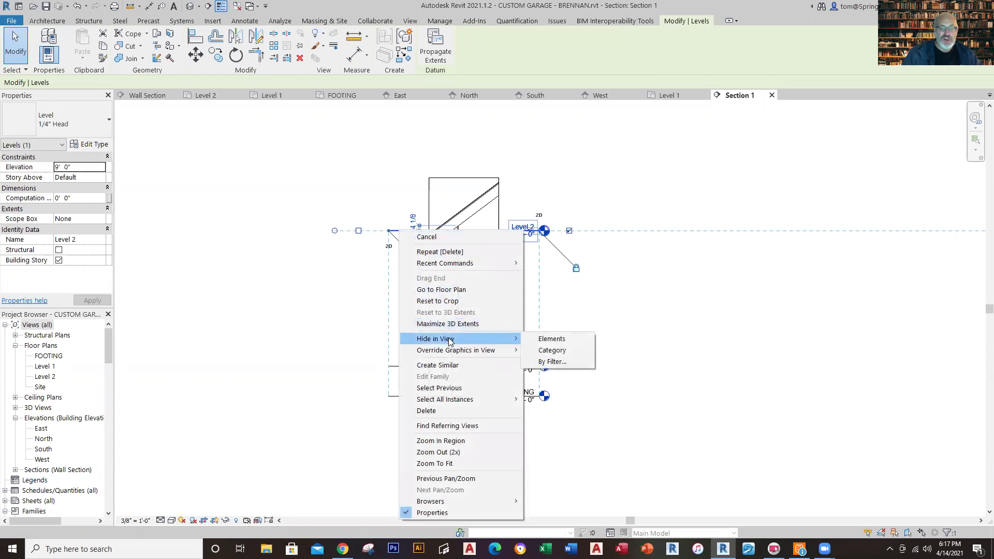
{"action": "left_click", "coordinate": [558, 351]}
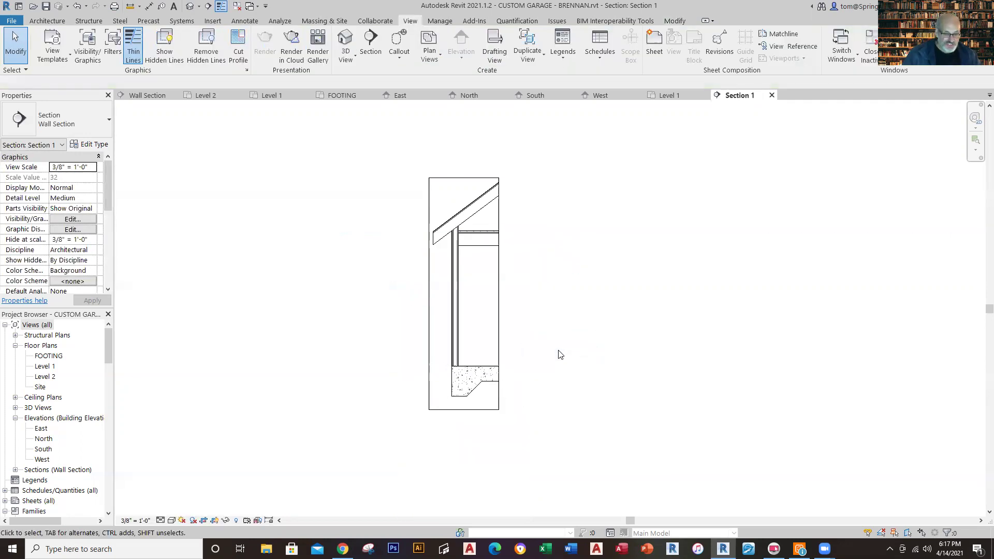
Turn the Levels annotation category back on in the section's visibility overrides, apply it, and hide the category again.
{"action": "scroll", "coordinate": [490, 278], "scroll_direction": "up", "scroll_amount": 2}
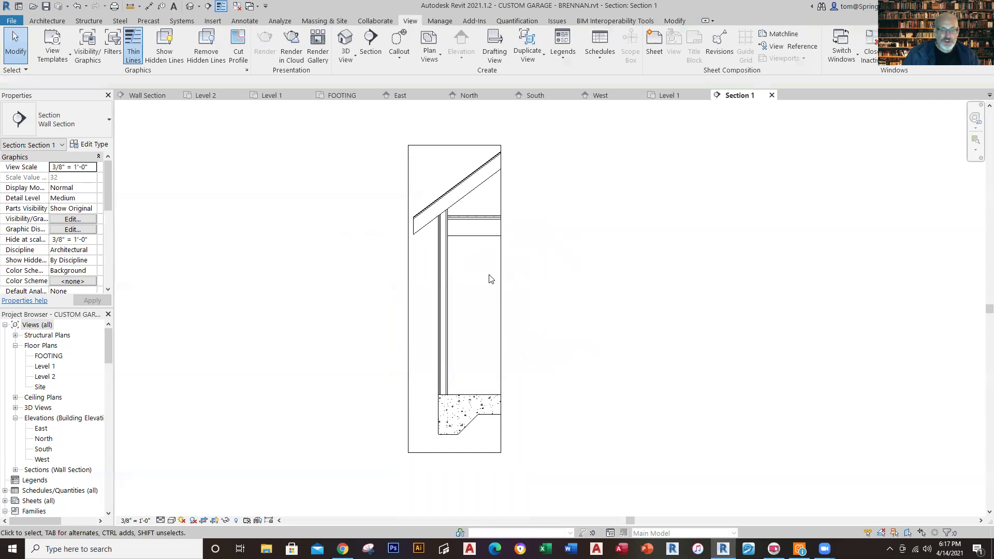
{"action": "scroll", "coordinate": [490, 279], "scroll_direction": "up", "scroll_amount": 1}
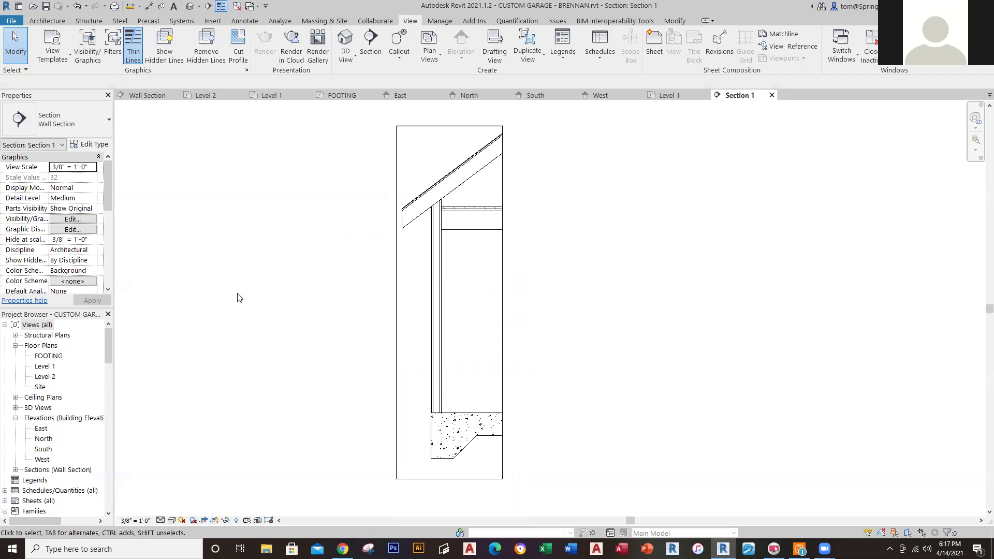
{"action": "key", "text": "v"}
{"action": "key", "text": "g"}
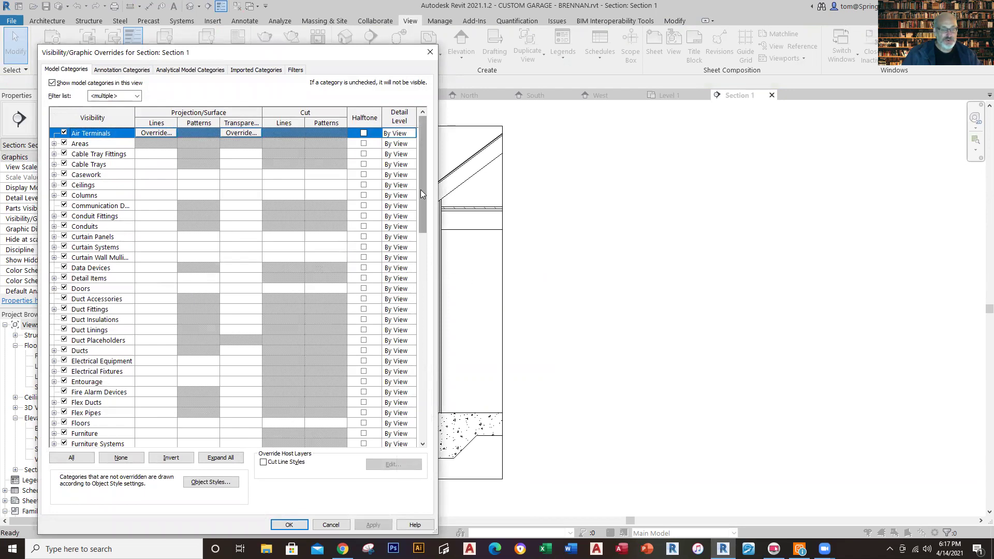
{"action": "left_click", "coordinate": [122, 70]}
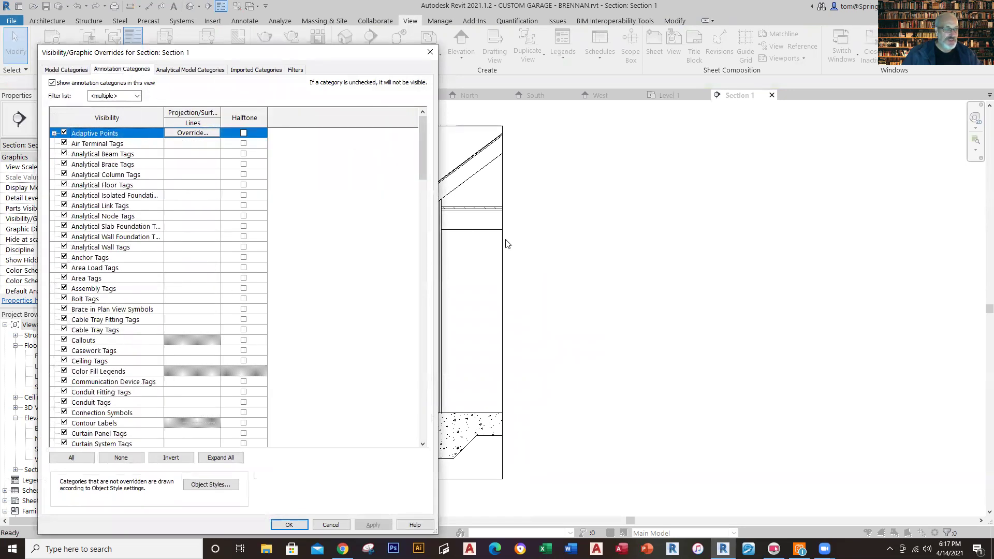
{"action": "mouse_move", "coordinate": [423, 137]}
{"action": "left_mouse_down"}
{"action": "mouse_move", "coordinate": [423, 255]}
{"action": "mouse_move", "coordinate": [427, 222]}
{"action": "left_mouse_up"}
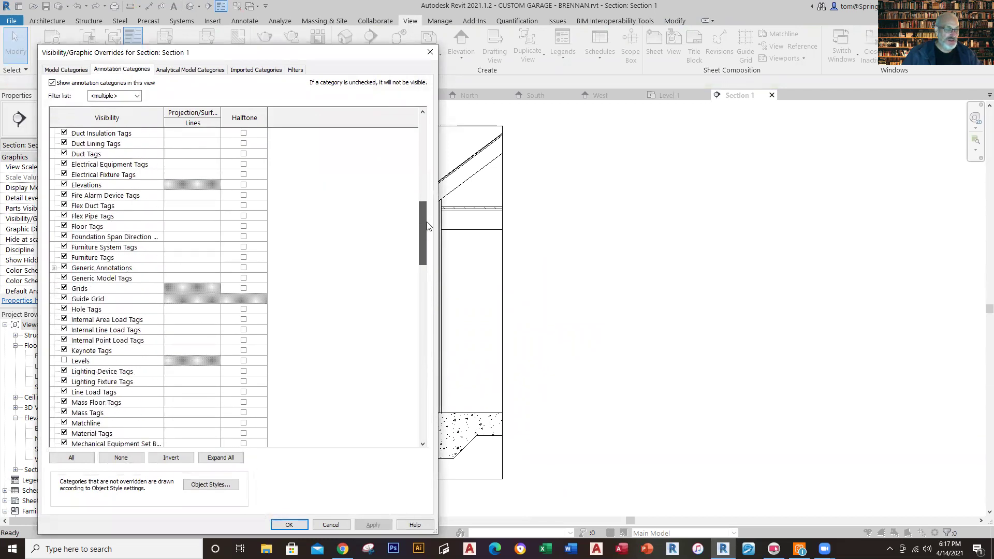
{"action": "left_click", "coordinate": [64, 361]}
{"action": "left_click", "coordinate": [371, 525]}
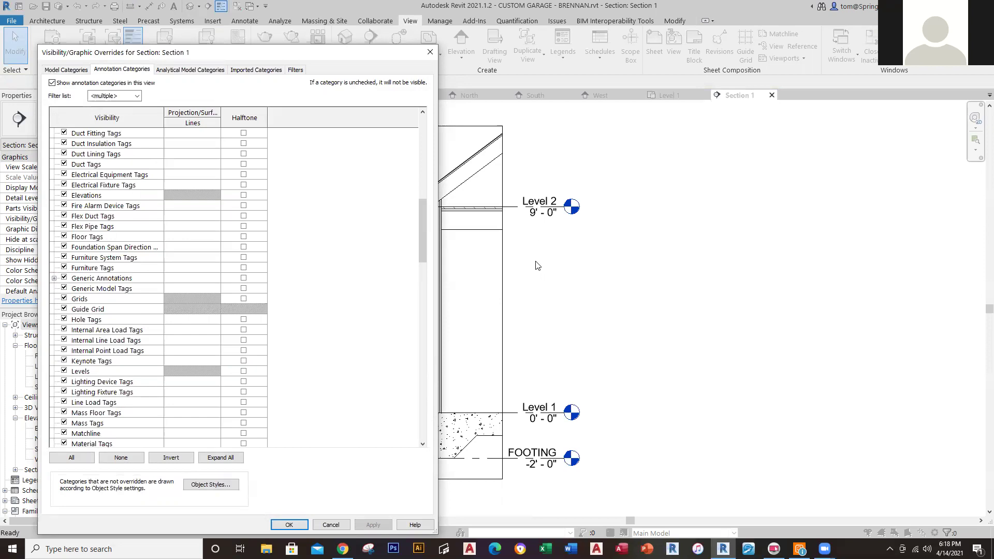
{"action": "left_click", "coordinate": [430, 50]}
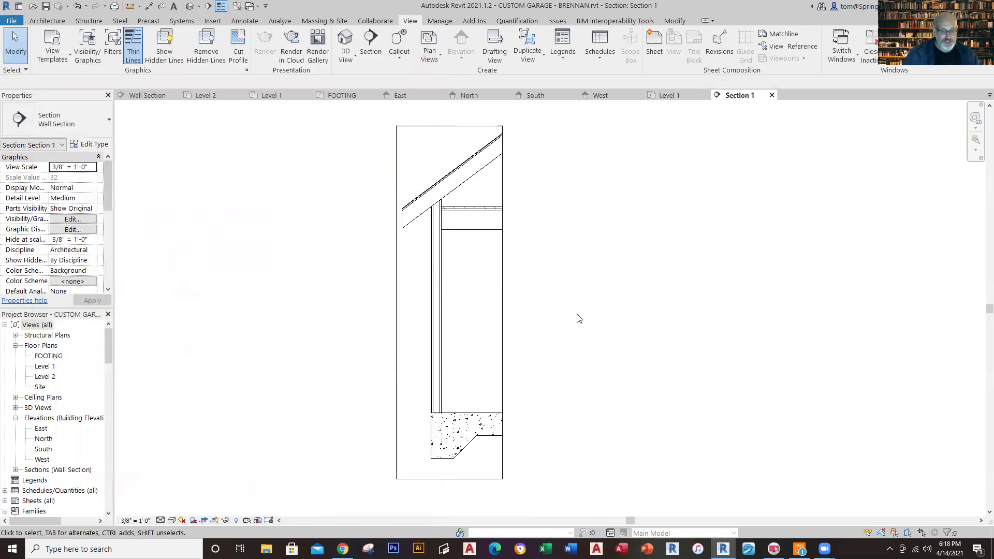
Try the Coarse detail level on the wall base and footing, and set the section's detail level to Fine.
{"action": "scroll", "coordinate": [470, 425], "scroll_direction": "up", "scroll_amount": 5}
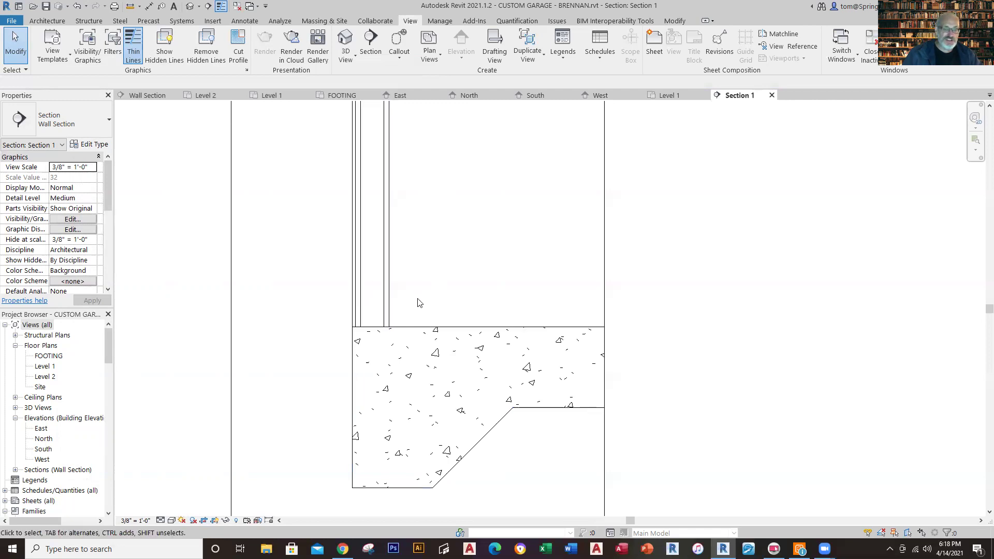
{"action": "scroll", "coordinate": [415, 312], "scroll_direction": "up", "scroll_amount": 1}
{"action": "middle_click_drag", "start_coordinate": [415, 313], "coordinate": [443, 273]}
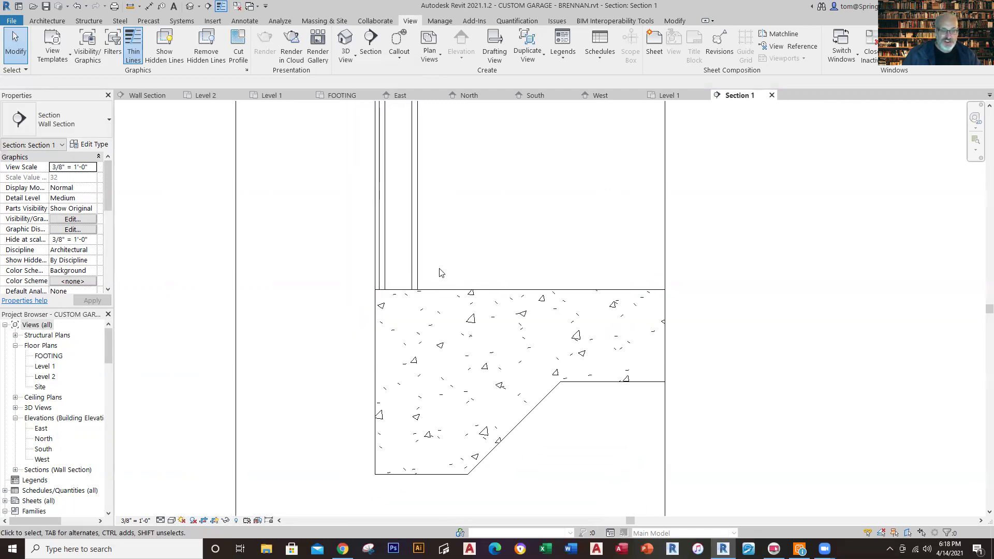
{"action": "left_click", "coordinate": [161, 520]}
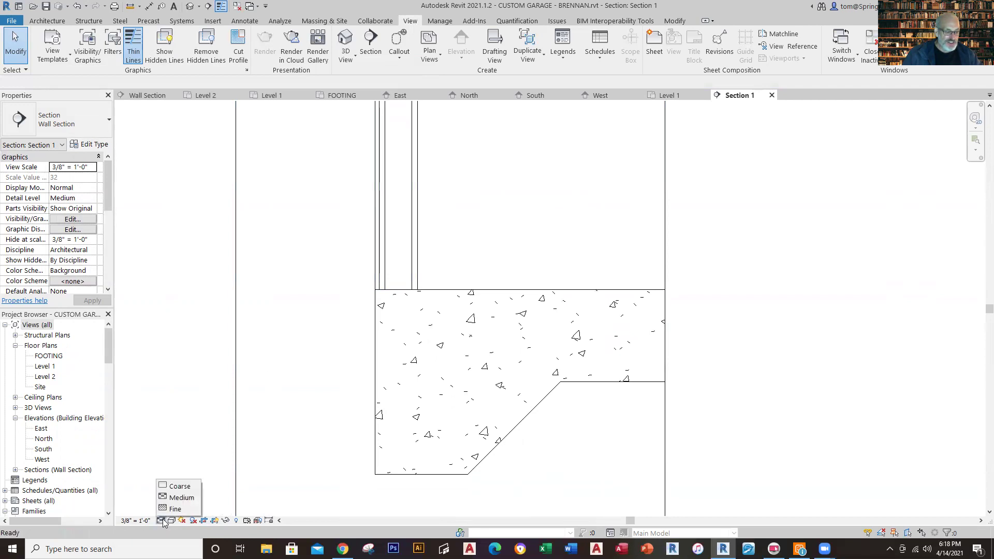
{"action": "left_click", "coordinate": [179, 489]}
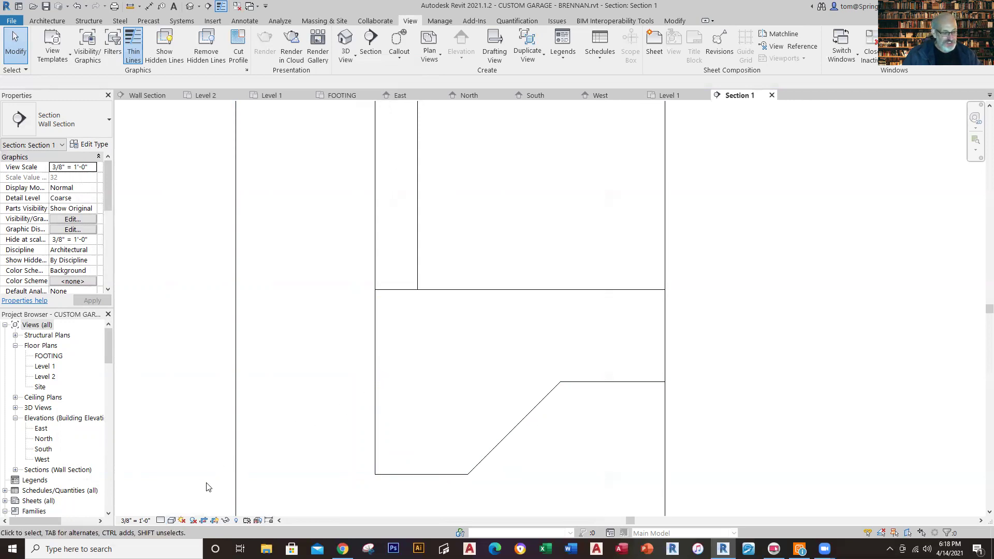
{"action": "left_click", "coordinate": [161, 520]}
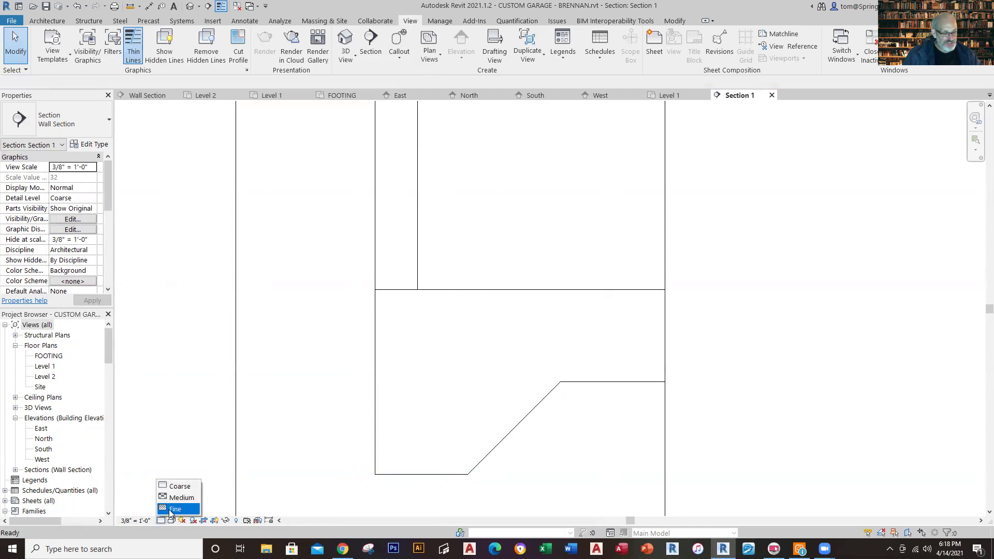
{"action": "left_click", "coordinate": [171, 511]}
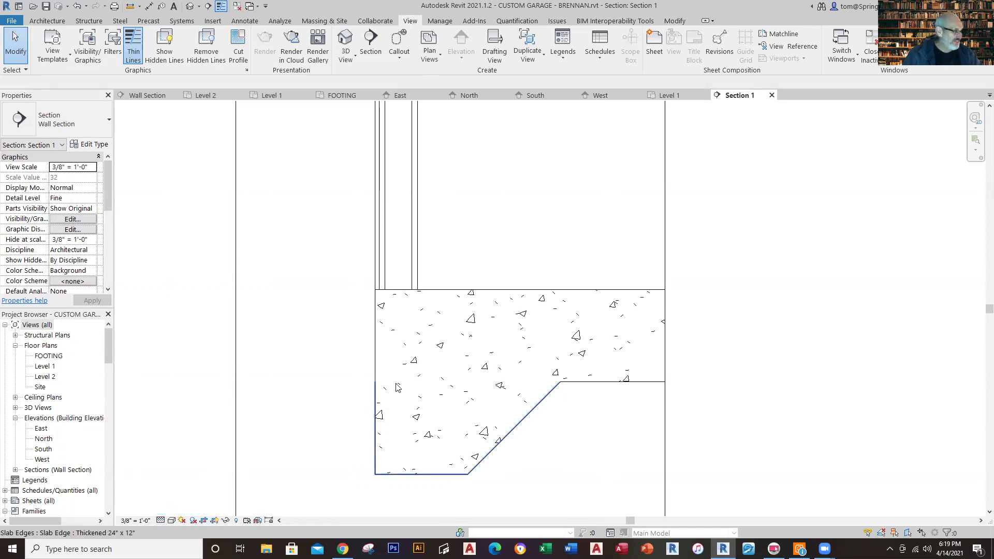
Preview the section's wall, floor and roof materials in the Consistent Colors visual style, and return the view to Hidden Line.
{"action": "scroll", "coordinate": [456, 274], "scroll_direction": "down", "scroll_amount": 2}
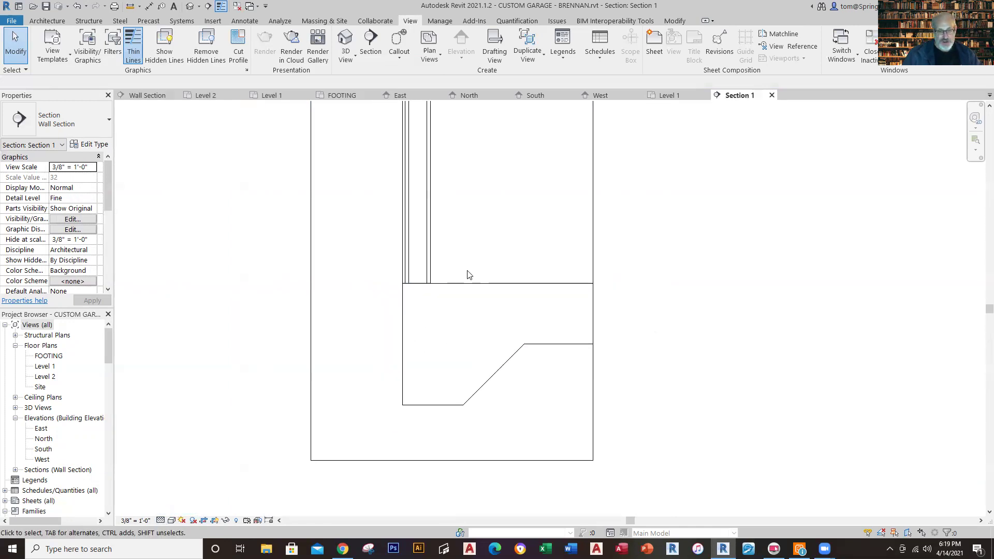
{"action": "left_click", "coordinate": [173, 520]}
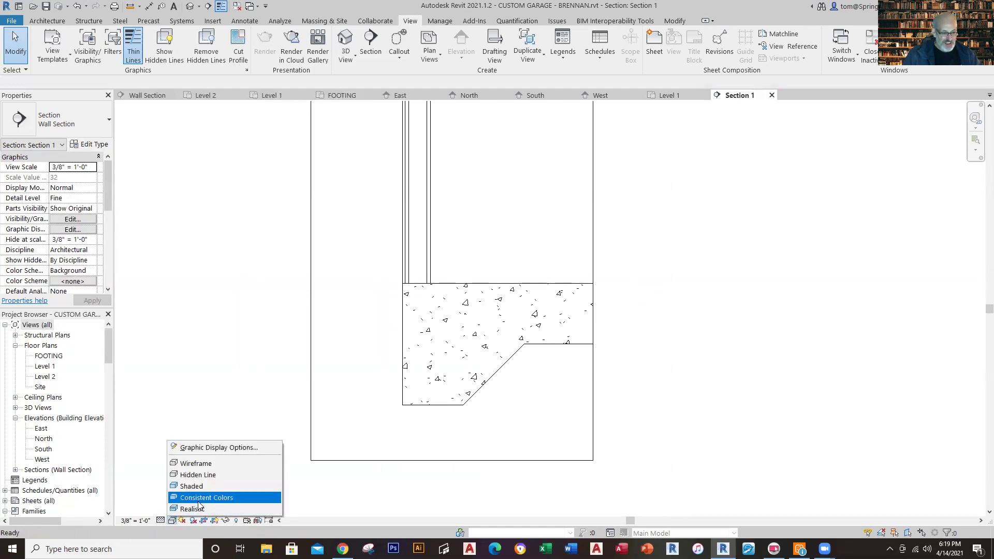
{"action": "left_click", "coordinate": [202, 498]}
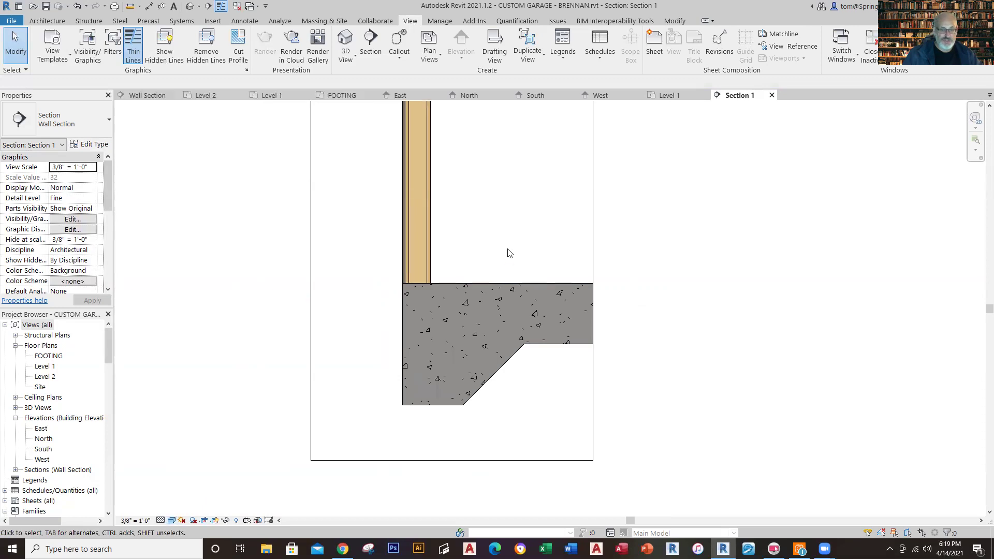
{"action": "scroll", "coordinate": [531, 248], "scroll_direction": "down", "scroll_amount": 2}
{"action": "middle_click_drag", "start_coordinate": [533, 240], "coordinate": [473, 408]}
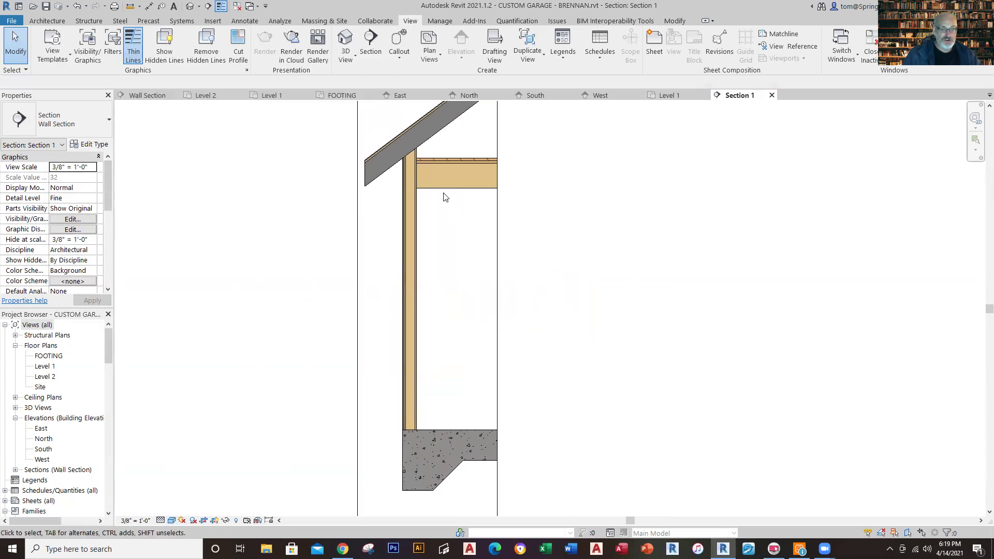
{"action": "scroll", "coordinate": [411, 146], "scroll_direction": "up", "scroll_amount": 3}
{"action": "scroll", "coordinate": [414, 146], "scroll_direction": "up", "scroll_amount": 3}
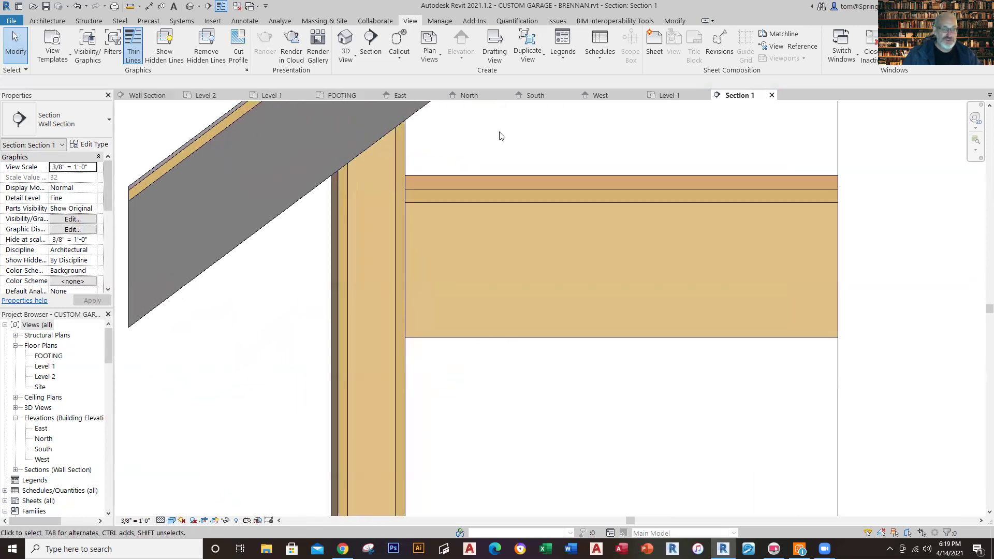
{"action": "scroll", "coordinate": [500, 136], "scroll_direction": "down", "scroll_amount": 5}
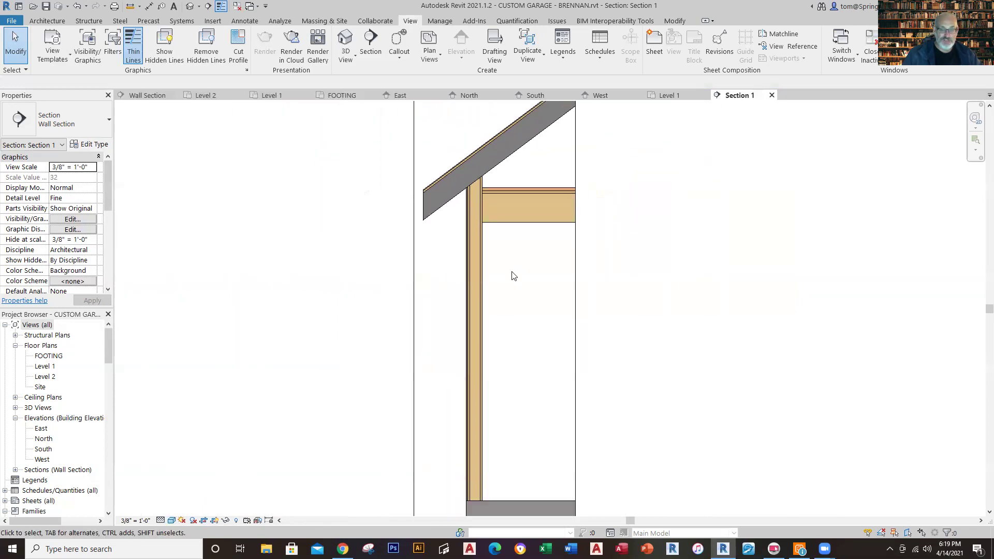
{"action": "mouse_move", "coordinate": [512, 275]}
{"action": "middle_mouse_down"}
{"action": "mouse_move", "coordinate": [521, 257]}
{"action": "mouse_move", "coordinate": [467, 213]}
{"action": "middle_mouse_up"}
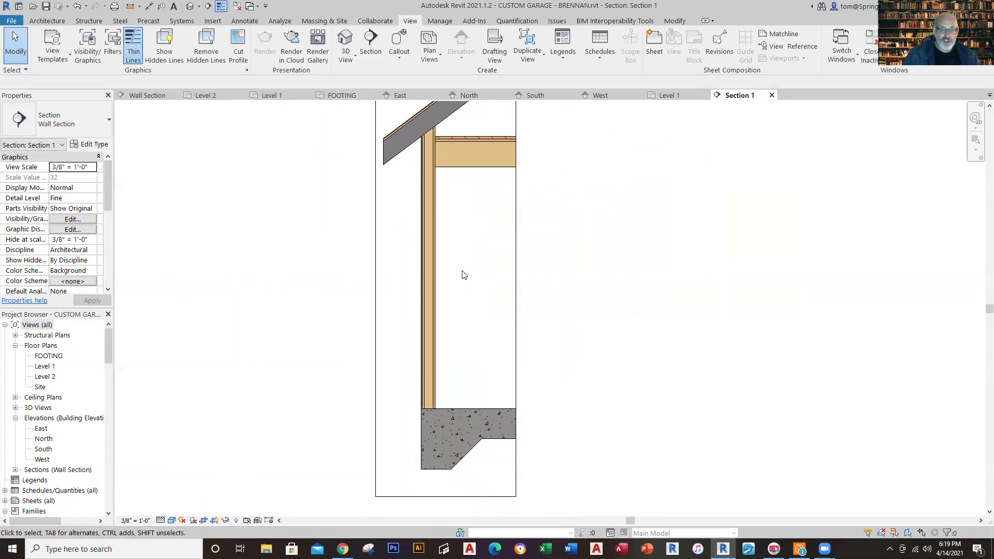
{"action": "left_click", "coordinate": [176, 525]}
{"action": "left_click", "coordinate": [216, 480]}
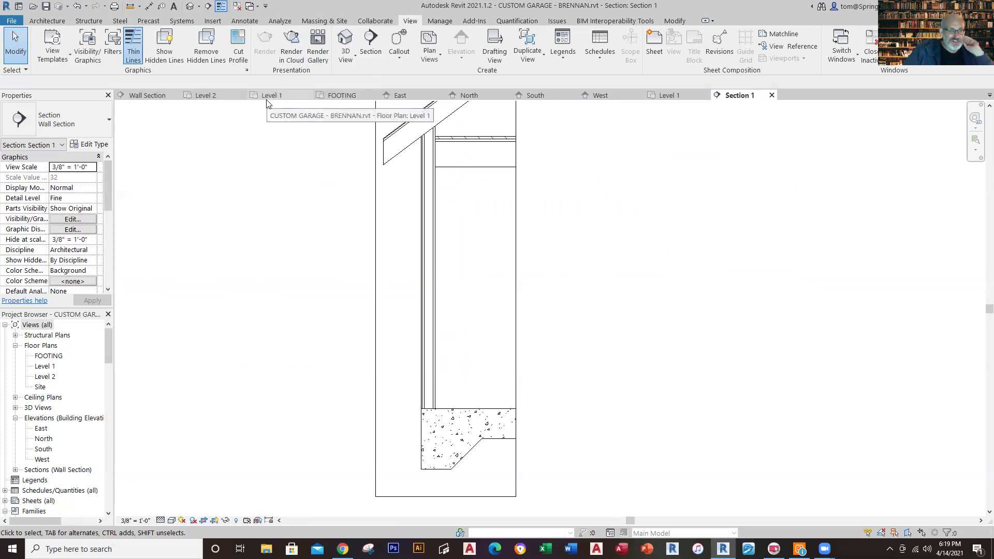
Examine the bottom plate, anchor bolt and insulation details at the wall base in the master plan's Wall Section.
{"action": "left_click", "coordinate": [147, 96]}
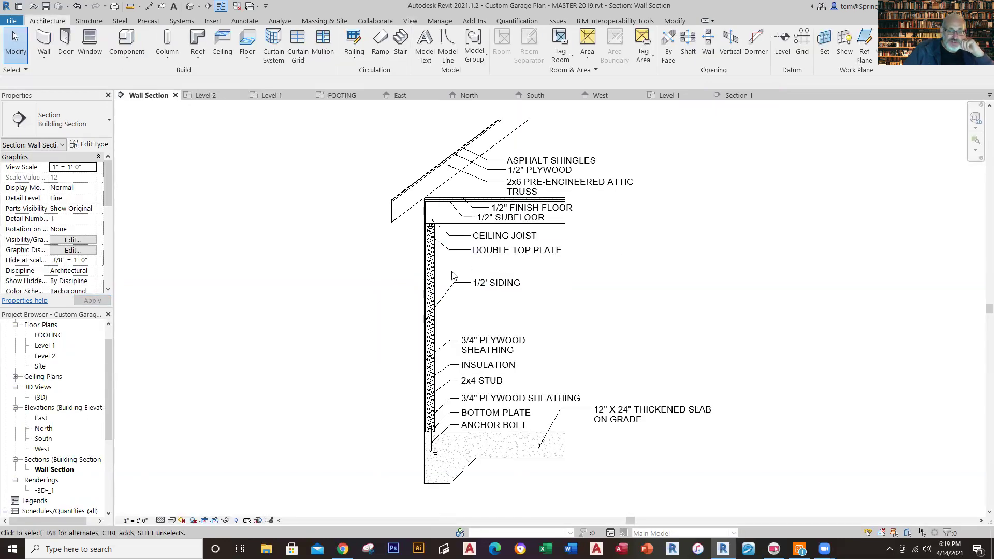
{"action": "scroll", "coordinate": [452, 273], "scroll_direction": "up", "scroll_amount": 1}
{"action": "mouse_move", "coordinate": [458, 292]}
{"action": "middle_mouse_down"}
{"action": "mouse_move", "coordinate": [503, 220]}
{"action": "mouse_move", "coordinate": [499, 211]}
{"action": "middle_mouse_up"}
{"action": "scroll", "coordinate": [481, 336], "scroll_direction": "up", "scroll_amount": 5}
{"action": "scroll", "coordinate": [473, 448], "scroll_direction": "up", "scroll_amount": 5}
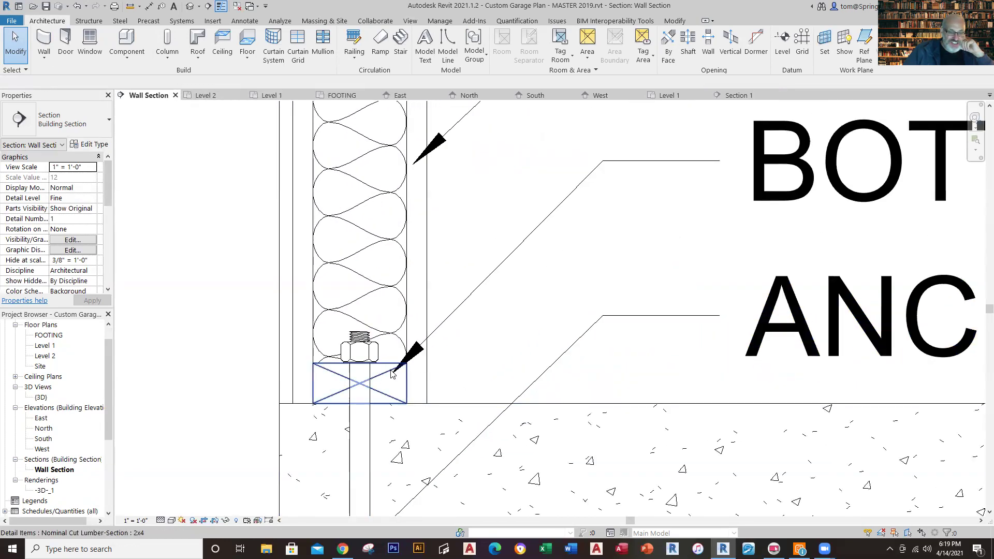
{"action": "scroll", "coordinate": [577, 354], "scroll_direction": "down", "scroll_amount": 4}
{"action": "scroll", "coordinate": [580, 355], "scroll_direction": "down", "scroll_amount": 1}
{"action": "scroll", "coordinate": [548, 384], "scroll_direction": "up", "scroll_amount": 2}
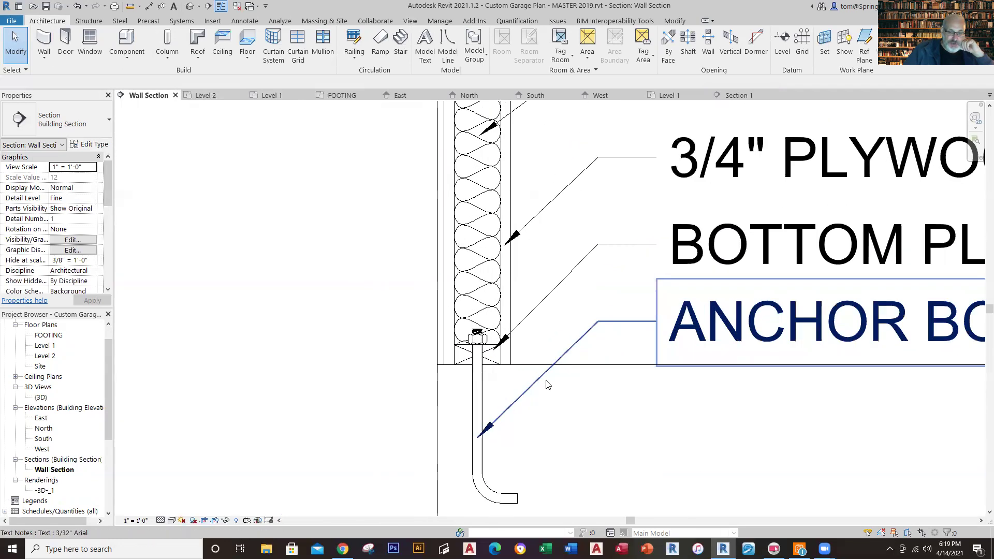
{"action": "scroll", "coordinate": [548, 384], "scroll_direction": "up", "scroll_amount": 2}
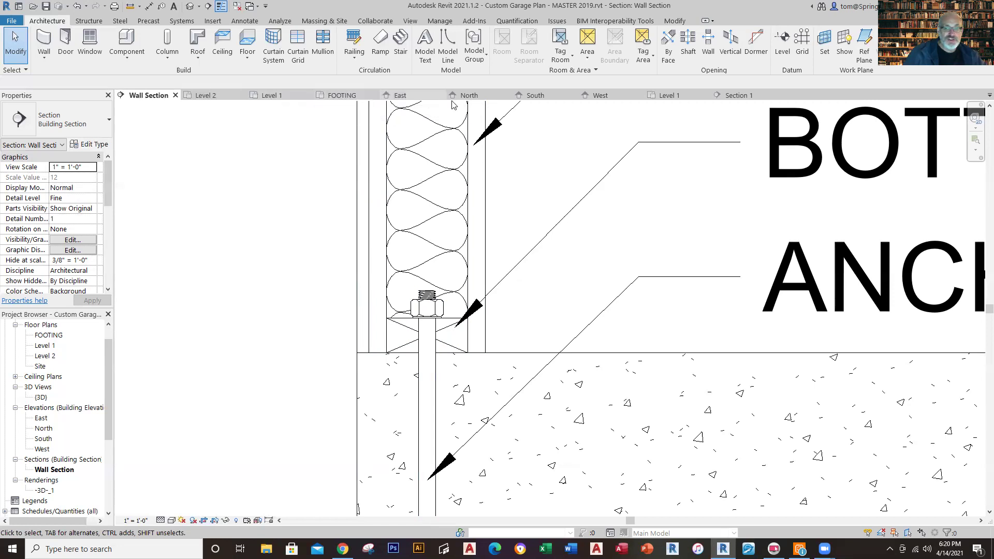
Return to Section 1 of the student's garage at the wall base and locate the Nominal Cut Lumber detail items.
{"action": "left_click", "coordinate": [740, 95]}
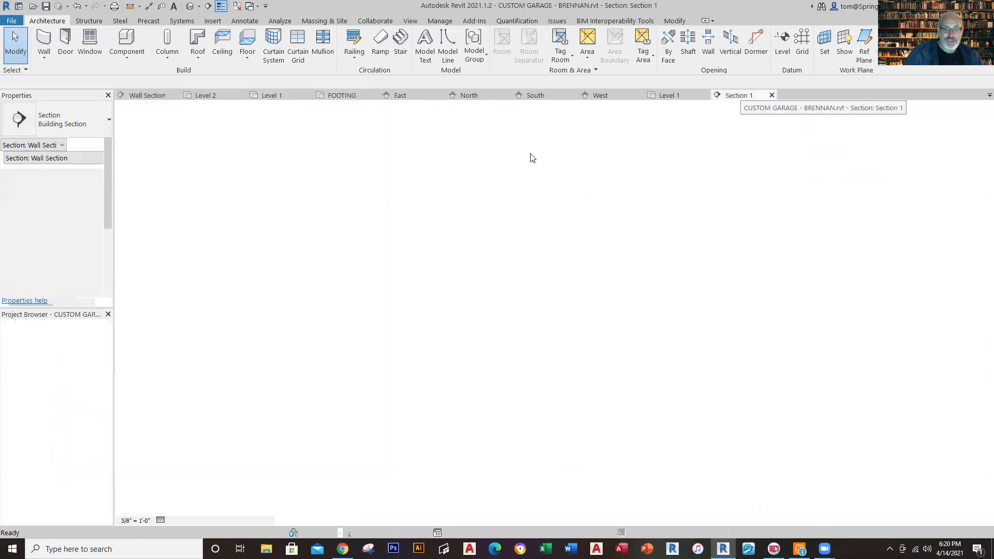
{"action": "scroll", "coordinate": [458, 406], "scroll_direction": "up", "scroll_amount": 5}
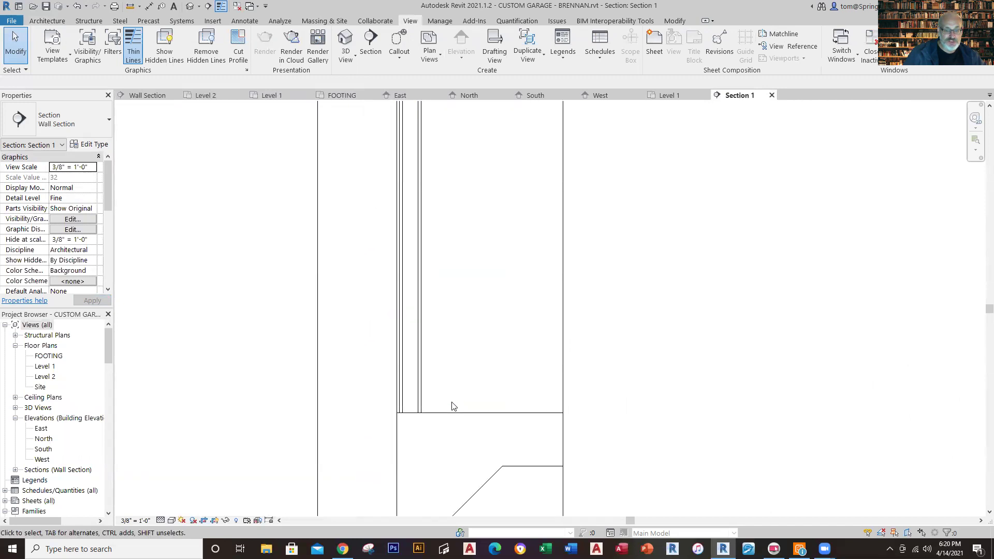
{"action": "middle_click_drag", "start_coordinate": [441, 406], "coordinate": [468, 349]}
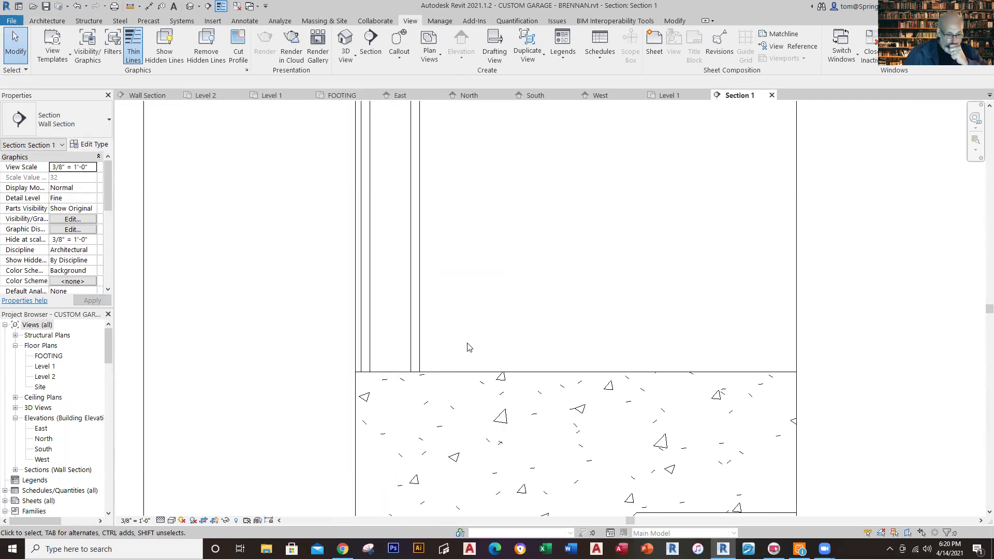
{"action": "left_click_drag", "start_coordinate": [109, 343], "coordinate": [107, 389]}
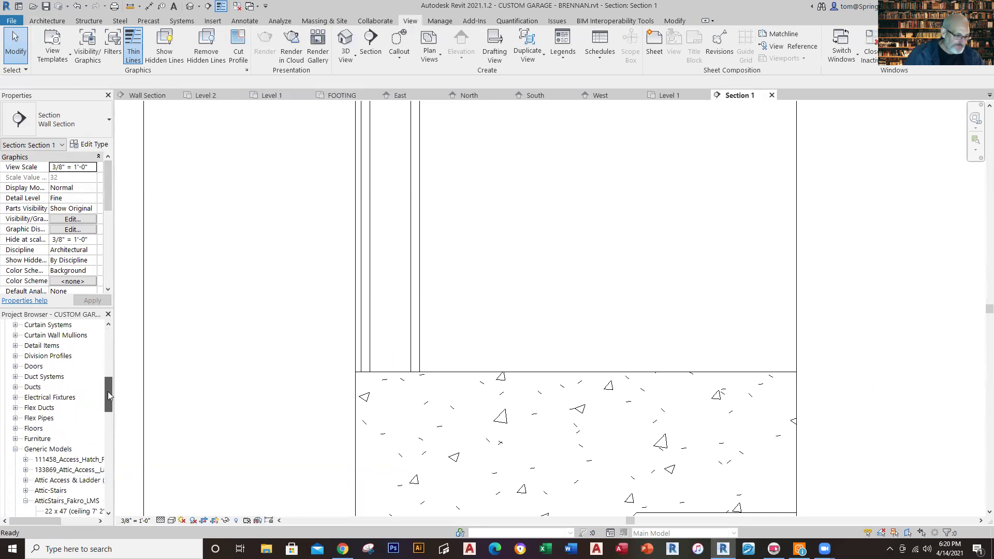
{"action": "mouse_move", "coordinate": [108, 392]}
{"action": "left_mouse_down"}
{"action": "mouse_move", "coordinate": [105, 493]}
{"action": "mouse_move", "coordinate": [116, 390]}
{"action": "left_mouse_up"}
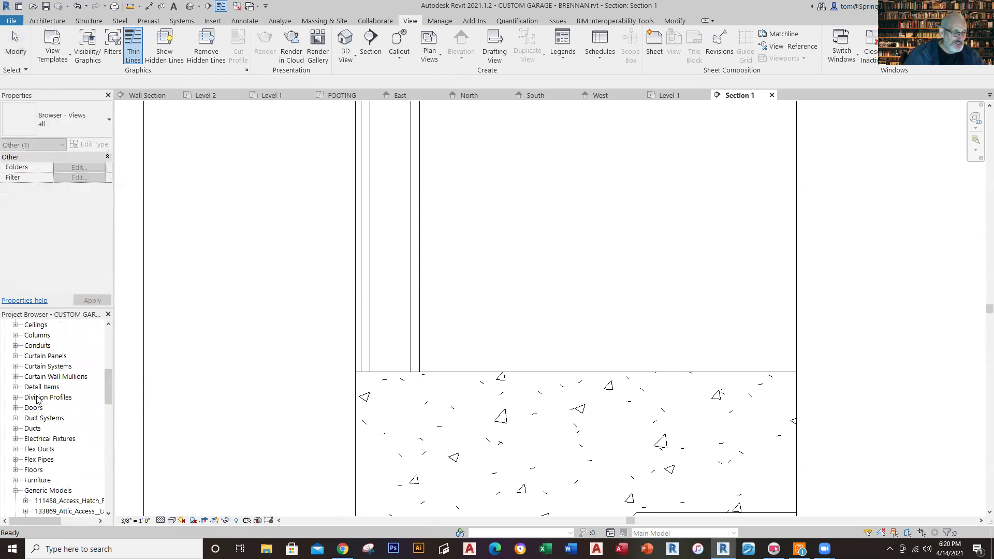
{"action": "left_click", "coordinate": [15, 387]}
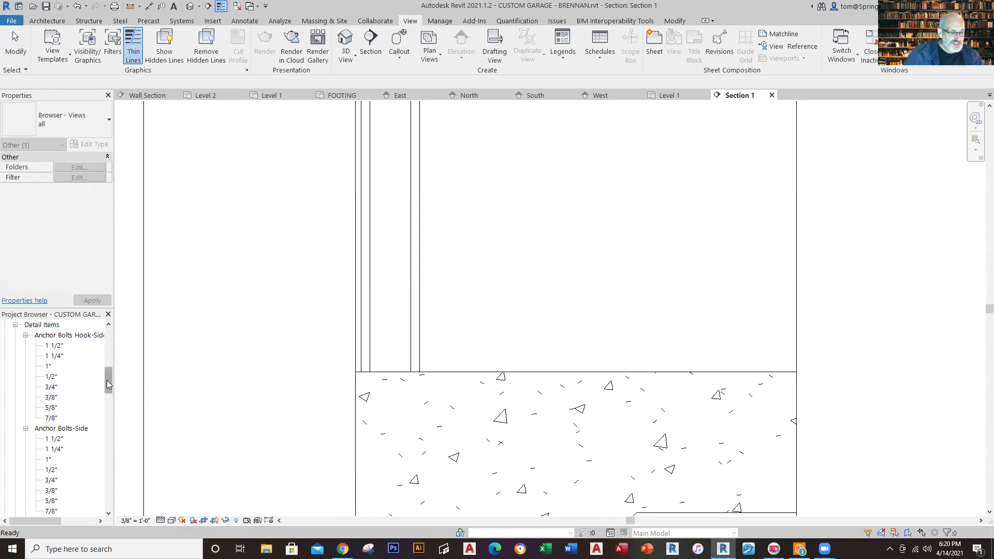
{"action": "left_click_drag", "start_coordinate": [107, 380], "coordinate": [107, 409]}
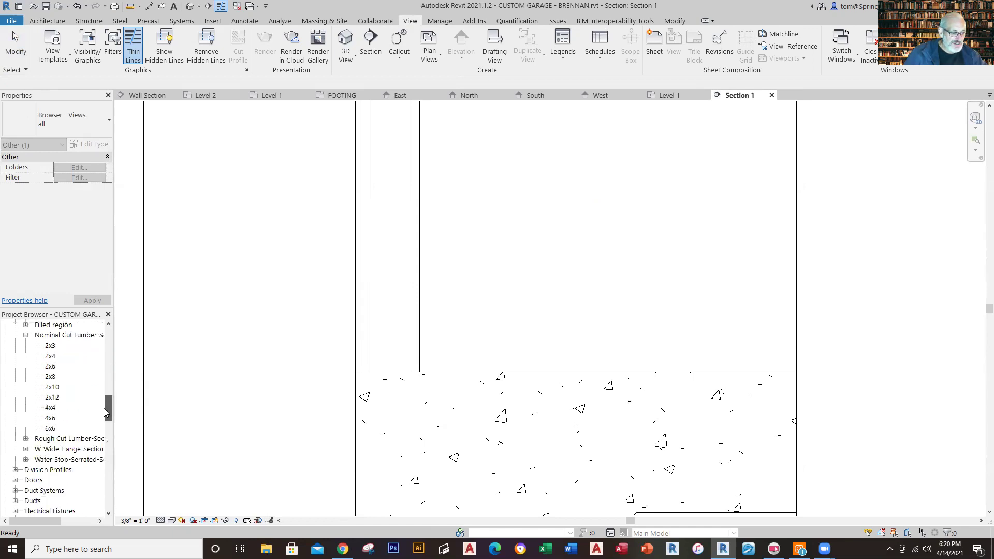
{"action": "left_click", "coordinate": [50, 366]}
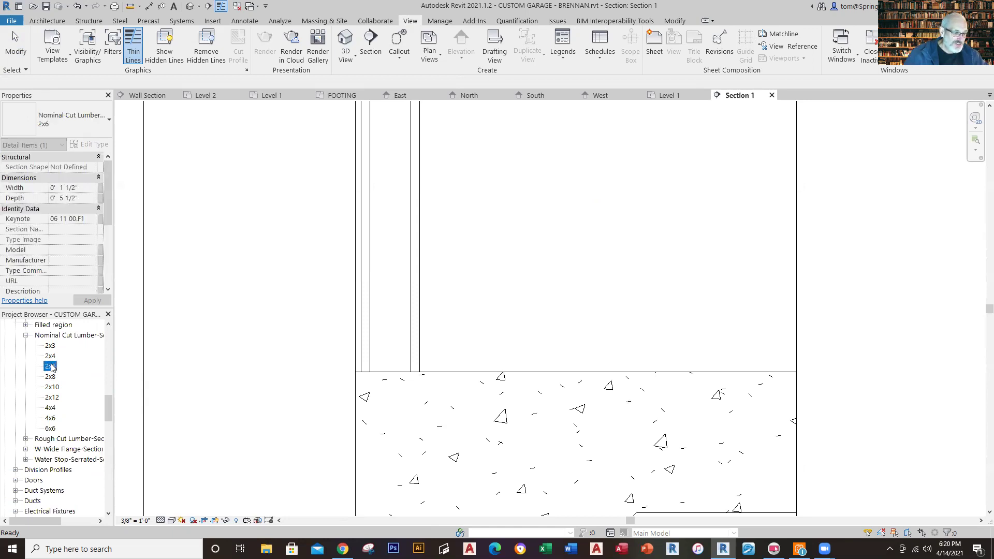
{"action": "left_click_drag", "start_coordinate": [248, 373], "coordinate": [466, 356]}
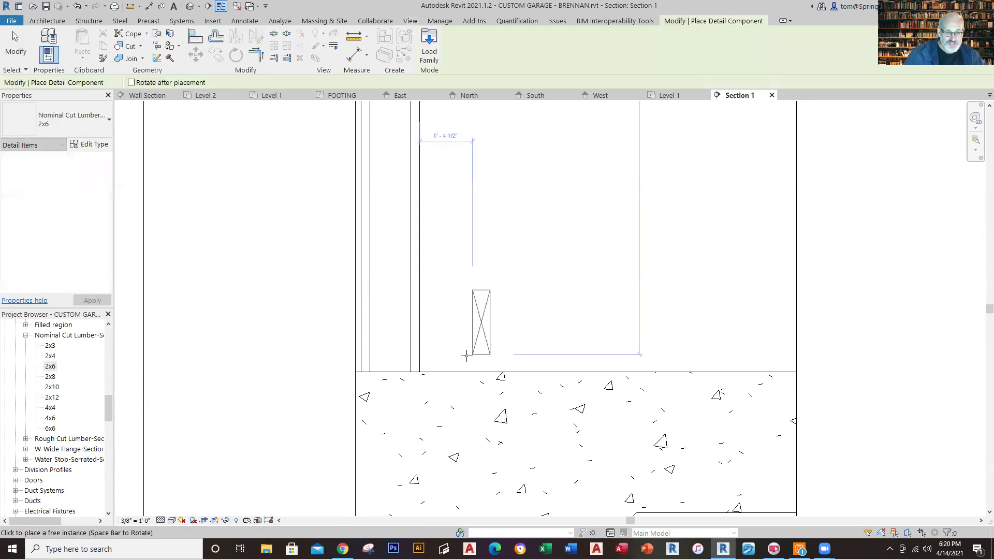
{"action": "key", "text": "space"}
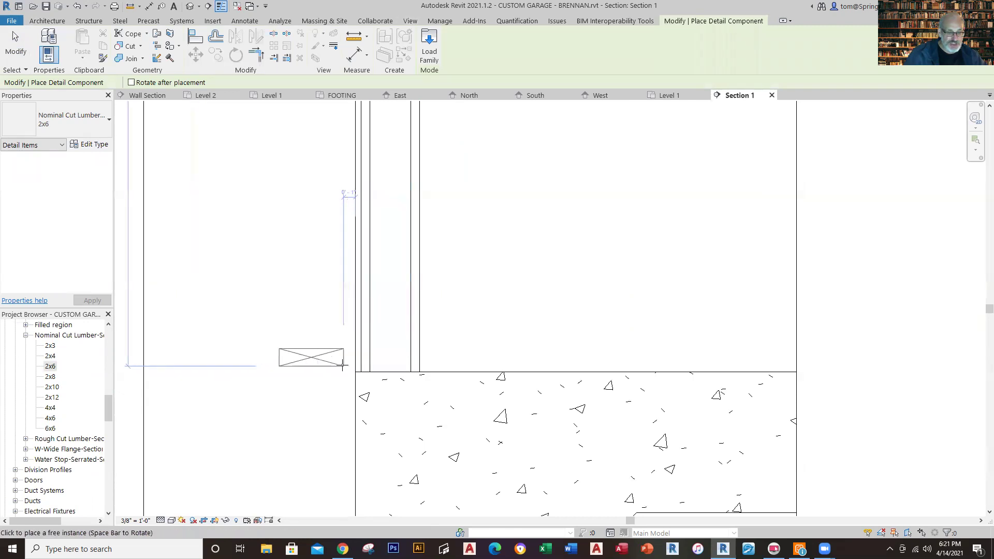
{"action": "key", "text": "Escape"}
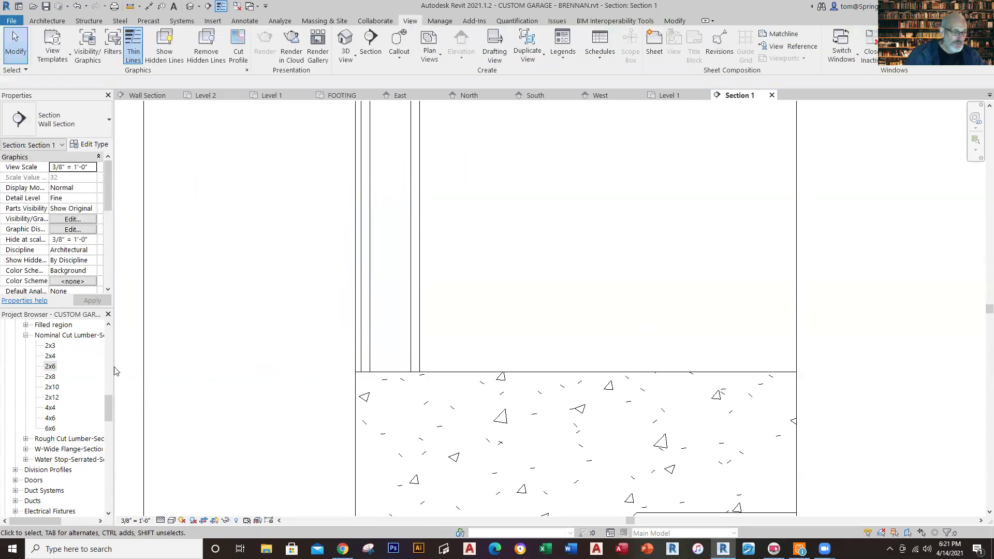
Place a 2x4 Nominal Cut Lumber section flat on the slab between the wall's inner layer lines as the bottom plate.
{"action": "left_click", "coordinate": [50, 356]}
{"action": "left_click_drag", "start_coordinate": [50, 356], "coordinate": [356, 365]}
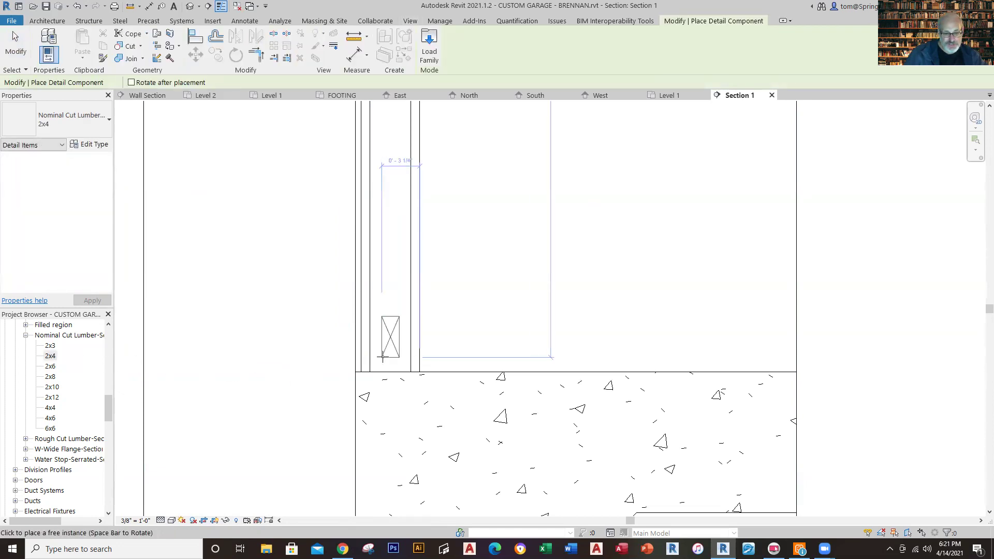
{"action": "scroll", "coordinate": [383, 356], "scroll_direction": "up", "scroll_amount": 4}
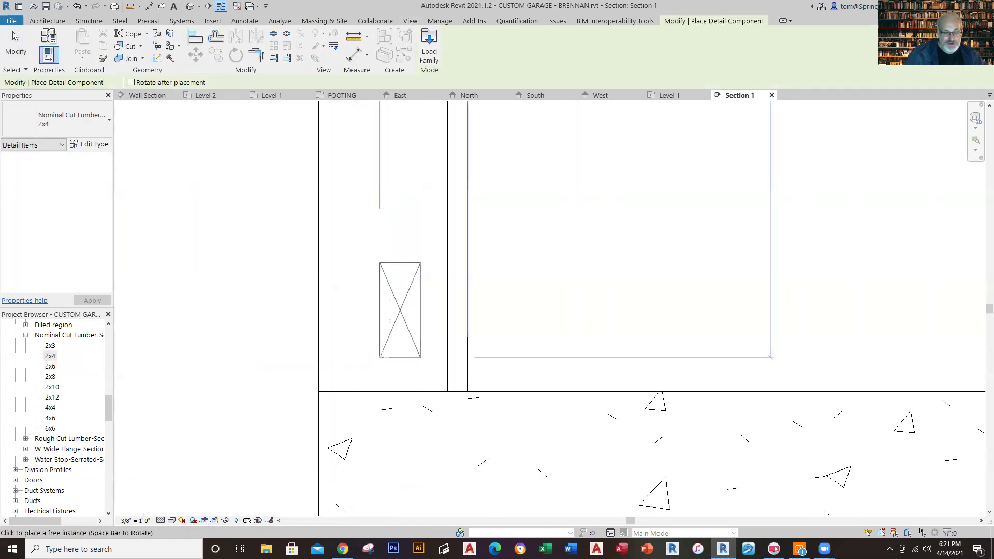
{"action": "key", "text": "space"}
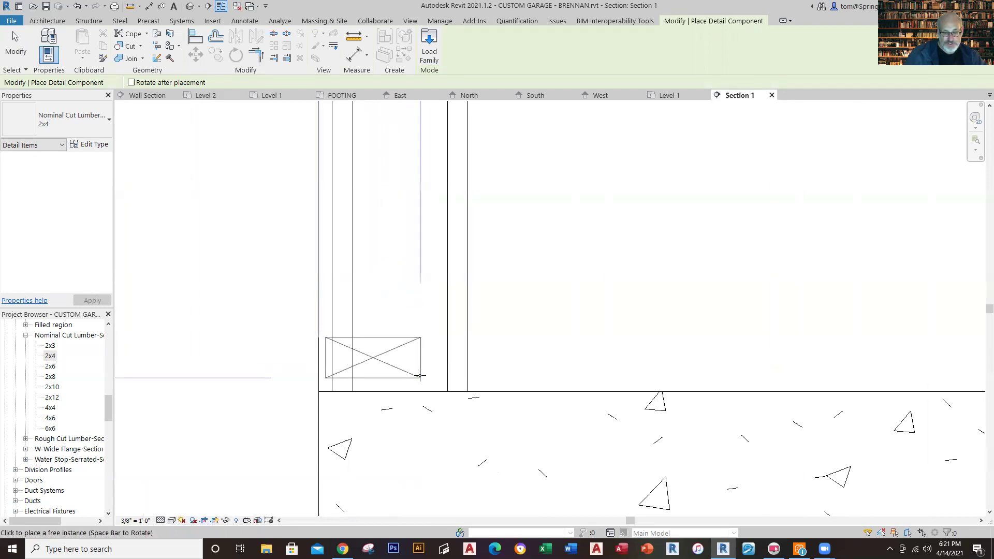
{"action": "left_click", "coordinate": [450, 391]}
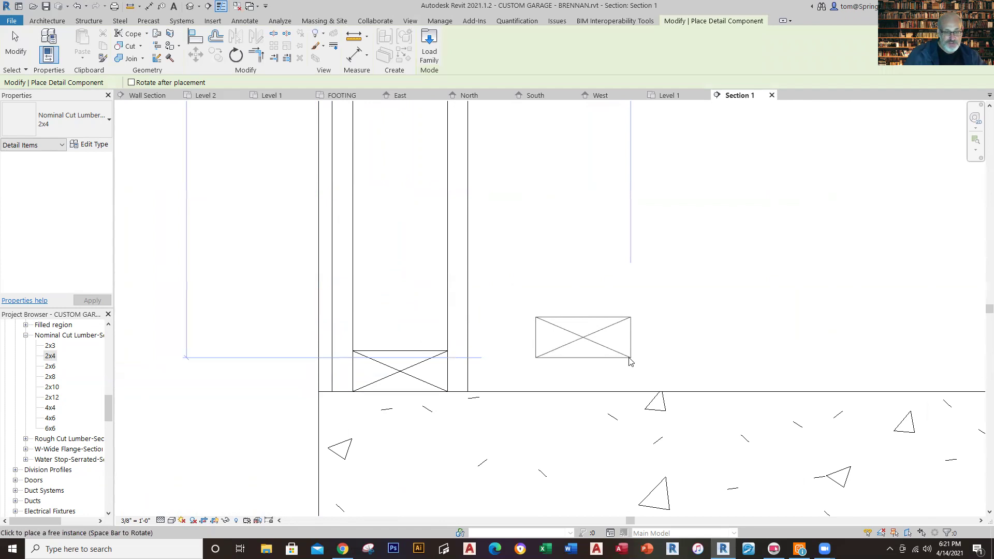
{"action": "key", "text": "Escape"}
{"action": "key", "text": "Escape"}
{"action": "scroll", "coordinate": [630, 360], "scroll_direction": "down", "scroll_amount": 2}
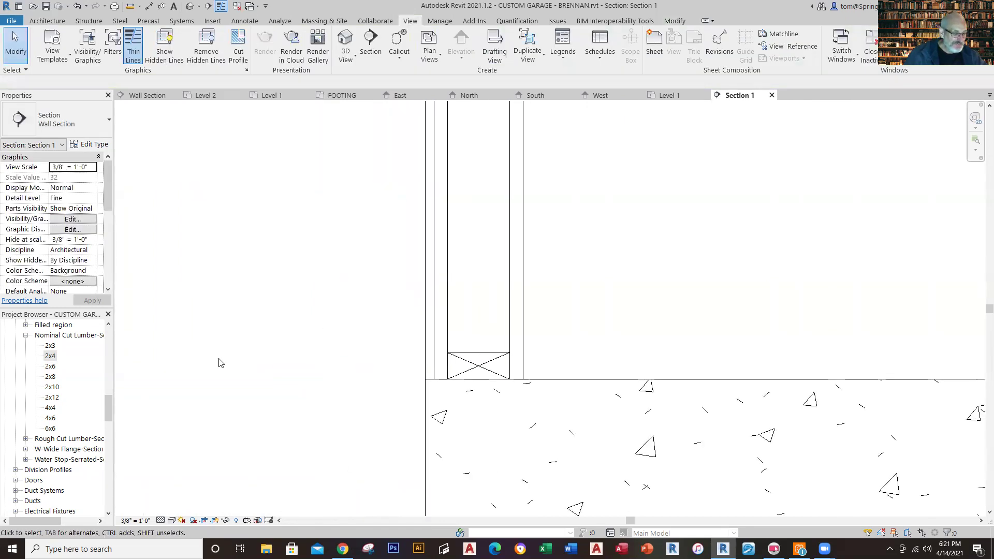
Place a 3/4" Anchor Bolts Hook-Side detail item through the middle of the bottom plate into the slab.
{"action": "mouse_move", "coordinate": [110, 405]}
{"action": "left_mouse_down"}
{"action": "mouse_move", "coordinate": [114, 380]}
{"action": "mouse_move", "coordinate": [110, 391]}
{"action": "left_mouse_up"}
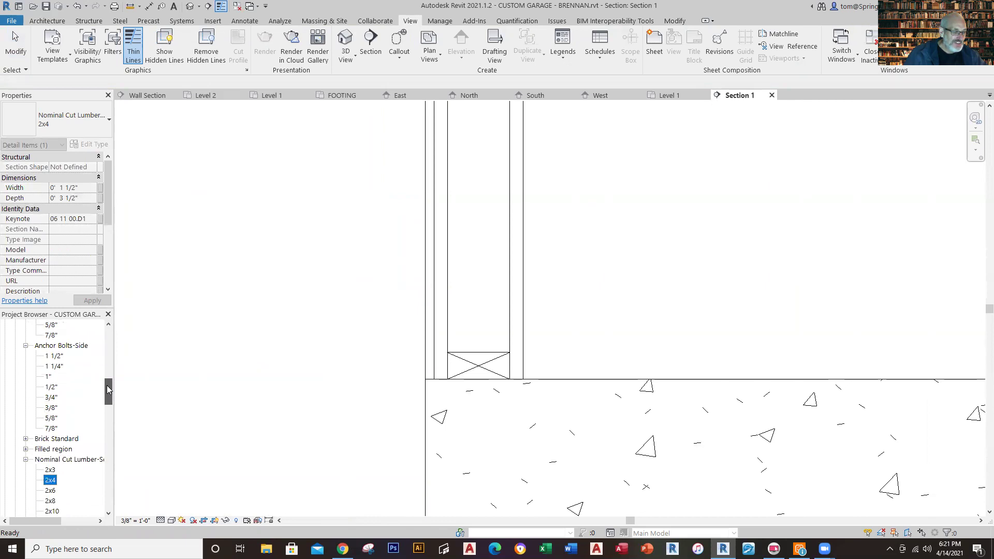
{"action": "left_click", "coordinate": [50, 397]}
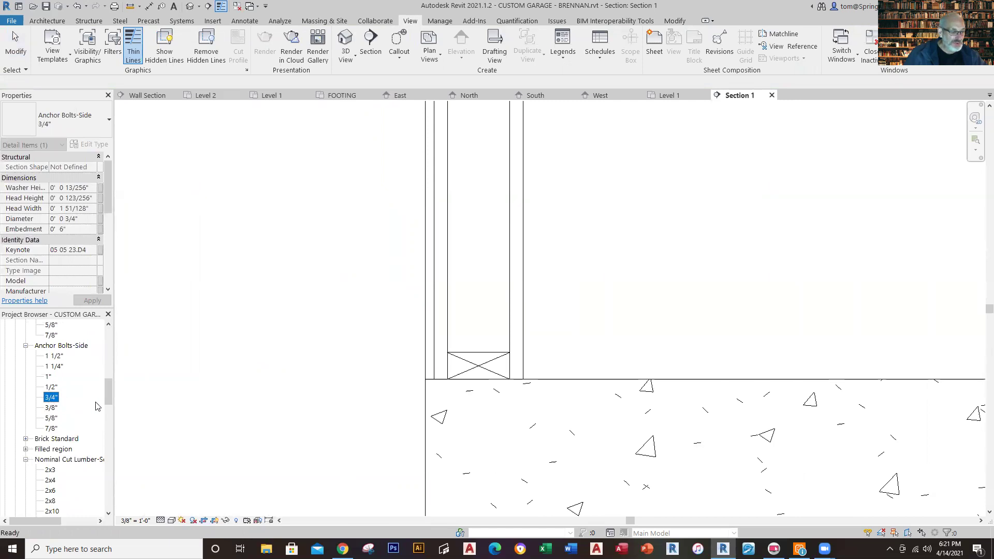
{"action": "left_click_drag", "start_coordinate": [112, 392], "coordinate": [111, 381]}
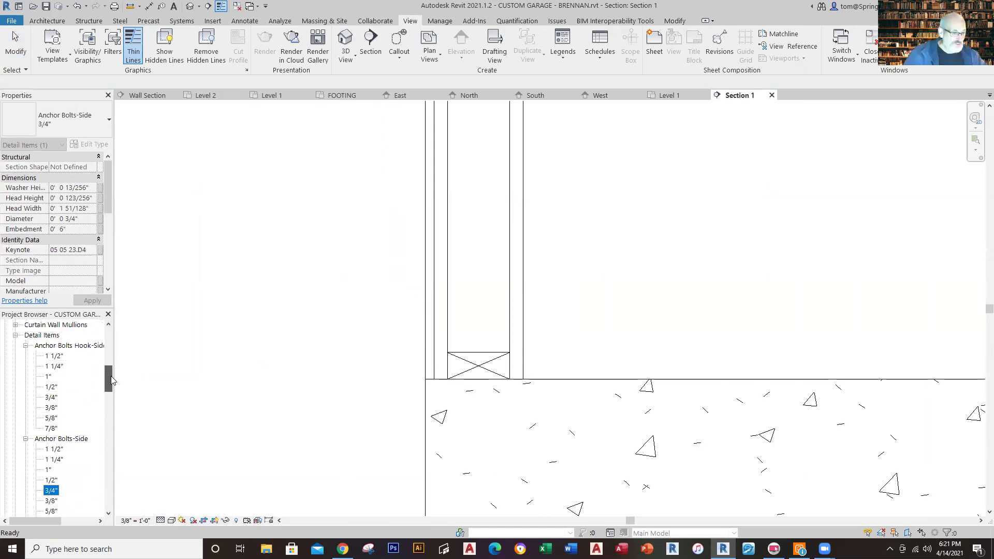
{"action": "left_click", "coordinate": [52, 398]}
{"action": "left_click_drag", "start_coordinate": [52, 398], "coordinate": [457, 331]}
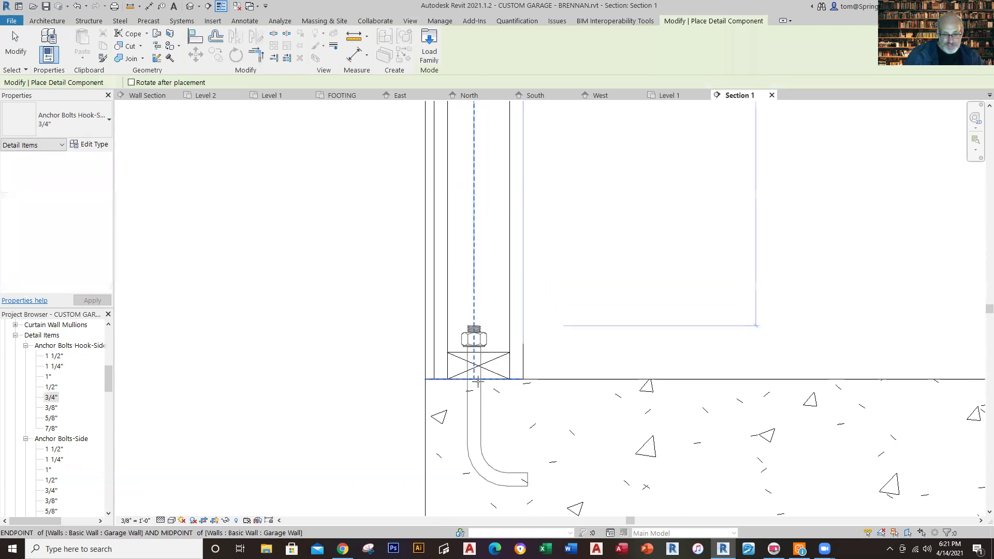
{"action": "left_click", "coordinate": [477, 381]}
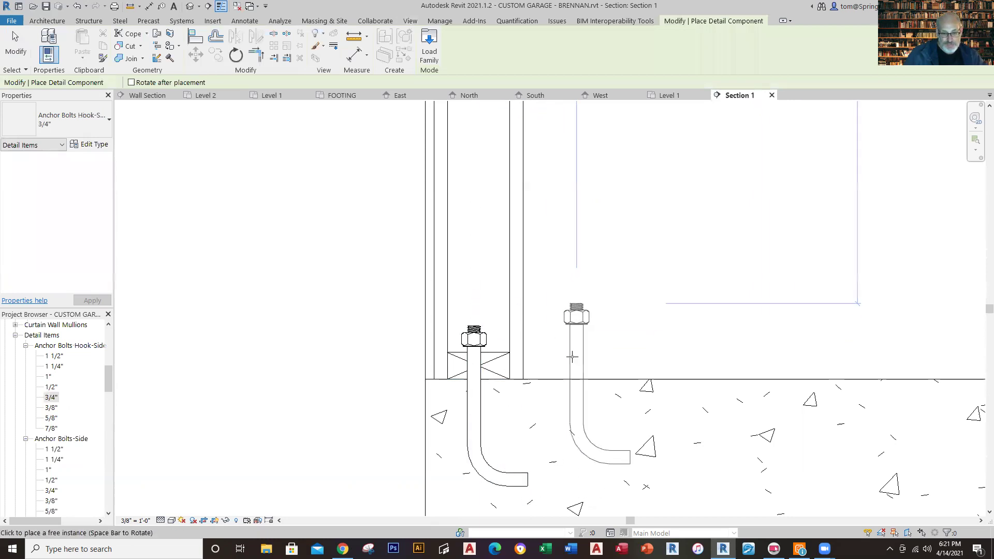
{"action": "key", "text": "Escape"}
{"action": "key", "text": "Escape"}
{"action": "scroll", "coordinate": [558, 355], "scroll_direction": "up", "scroll_amount": 3}
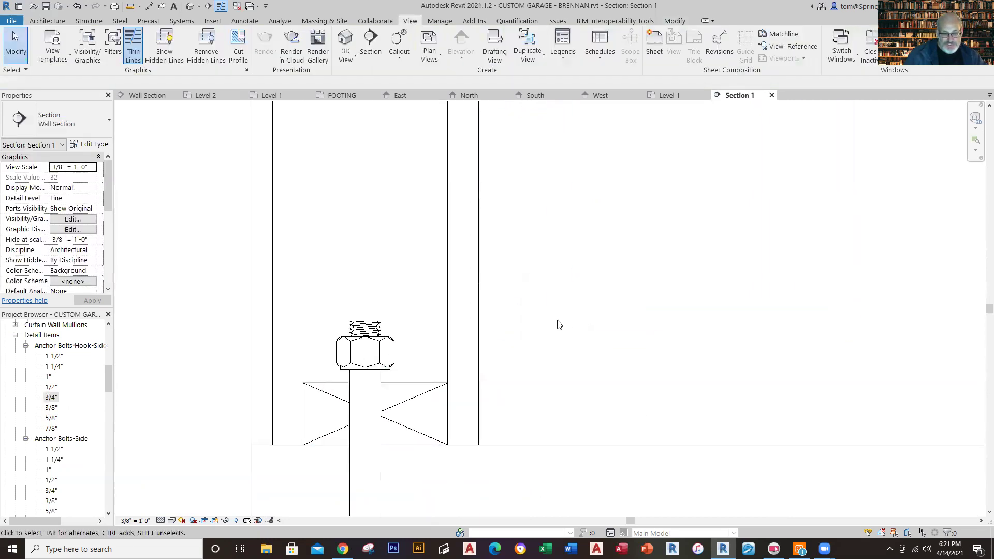
Nudge the anchor bolt horizontally until it is nearly centered on the crossing diagonals of the 2x4 bottom plate.
{"action": "left_click", "coordinate": [389, 356]}
{"action": "scroll", "coordinate": [394, 356], "scroll_direction": "up", "scroll_amount": 1}
{"action": "scroll", "coordinate": [437, 356], "scroll_direction": "up", "scroll_amount": 4}
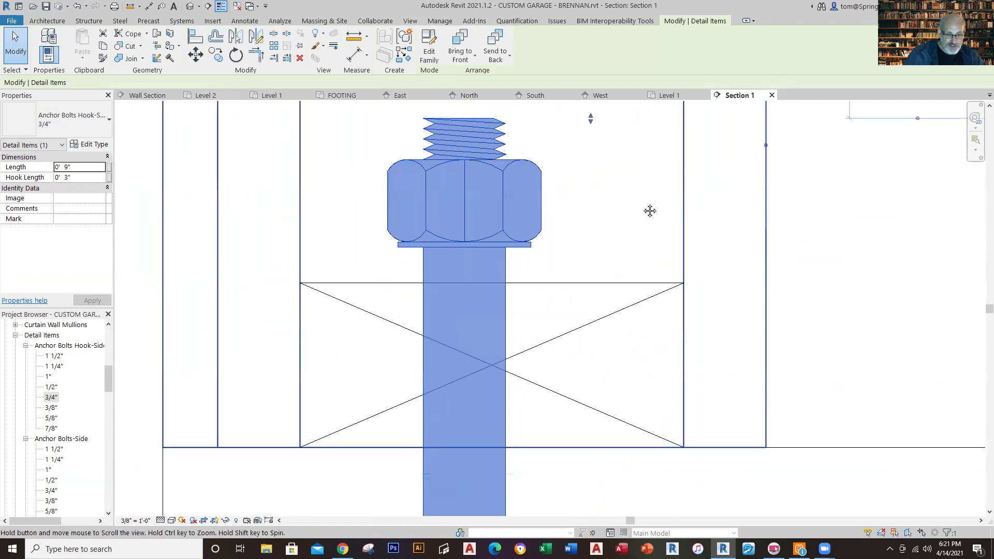
{"action": "key", "text": "Right"}
{"action": "key", "text": "Right"}
{"action": "key", "text": "Right"}
{"action": "key", "text": "Right"}
{"action": "key", "text": "Right"}
{"action": "key", "text": "Right"}
{"action": "key", "text": "Right"}
{"action": "key", "text": "Right"}
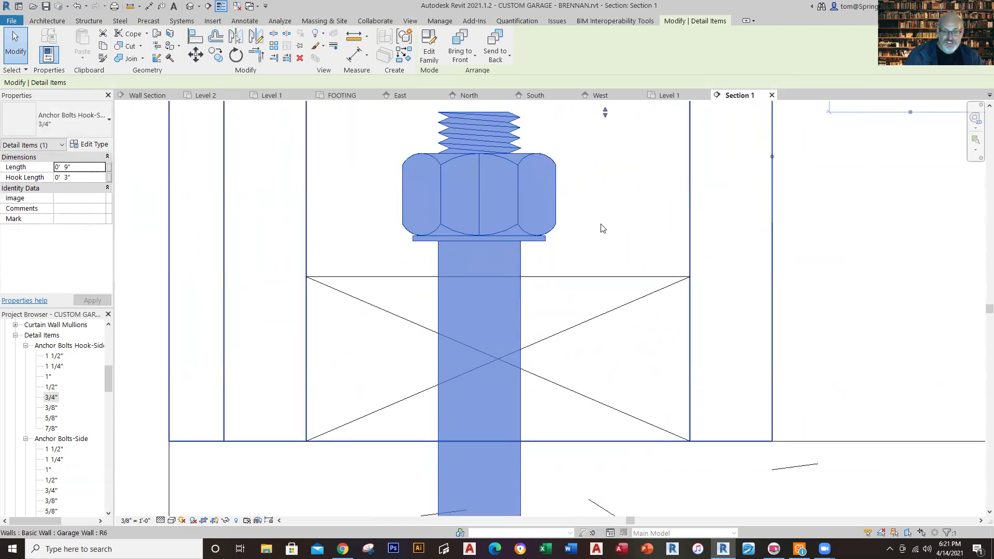
{"action": "key", "text": "Right"}
{"action": "key", "text": "Right"}
{"action": "key", "text": "Right"}
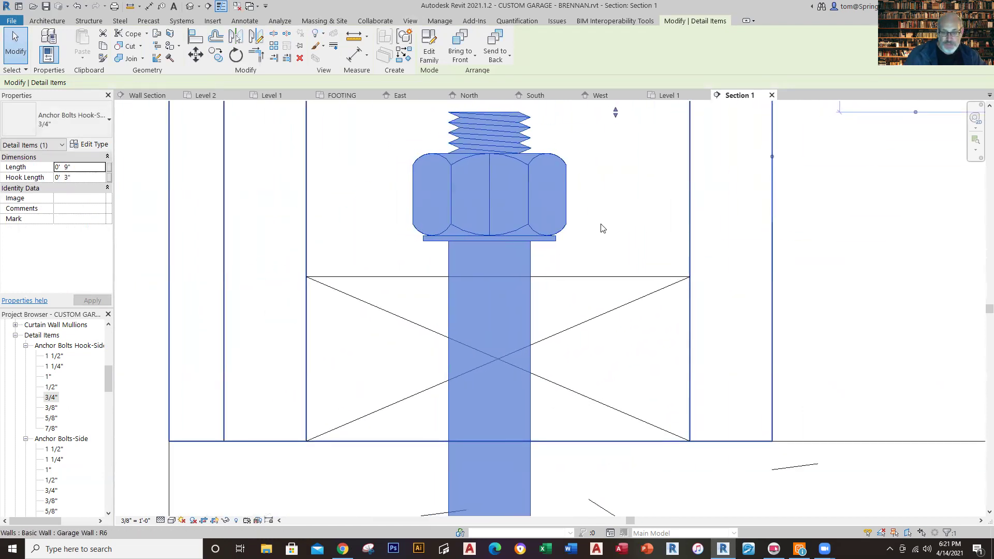
{"action": "key", "text": "Right"}
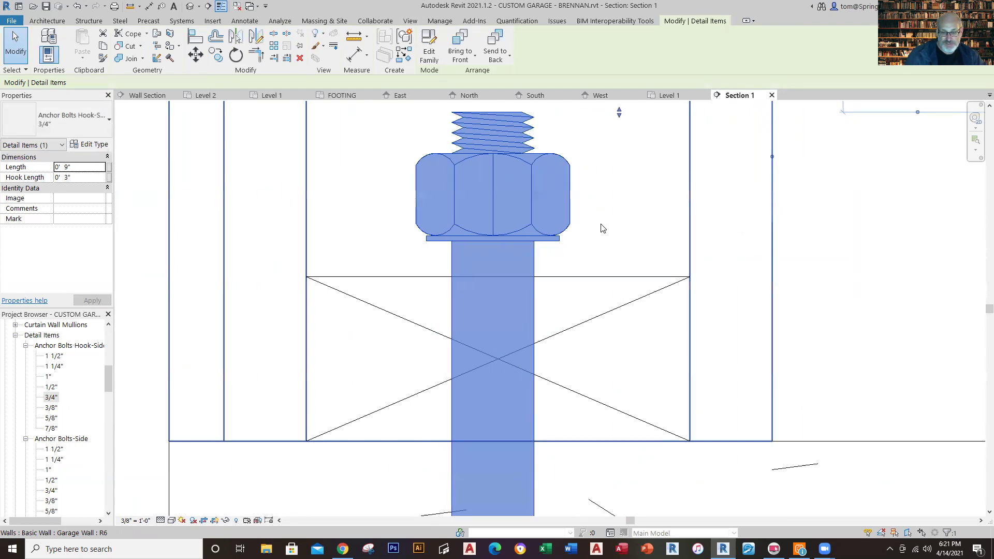
Nudge the anchor bolt down until its washer rests on top of the bottom plate, and clear the selection.
{"action": "key", "text": "Down"}
{"action": "key", "text": "Down"}
{"action": "key", "text": "Down"}
{"action": "key", "text": "Down"}
{"action": "key", "text": "Down"}
{"action": "key", "text": "Down"}
{"action": "key", "text": "Down"}
{"action": "key", "text": "Down"}
{"action": "key", "text": "Down"}
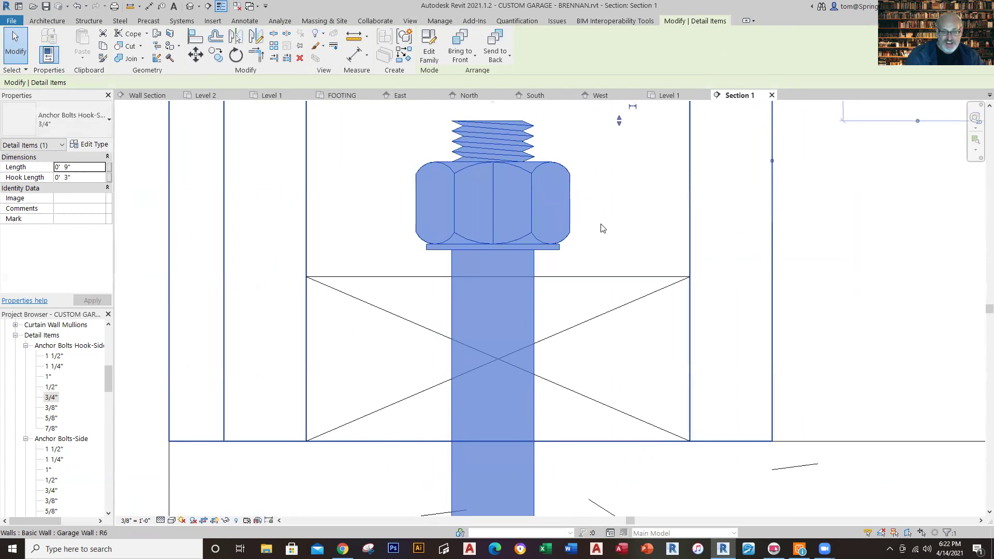
{"action": "key", "text": "Down"}
{"action": "key", "text": "Down"}
{"action": "key", "text": "Down"}
{"action": "key", "text": "Down"}
{"action": "key", "text": "Down"}
{"action": "key", "text": "Down"}
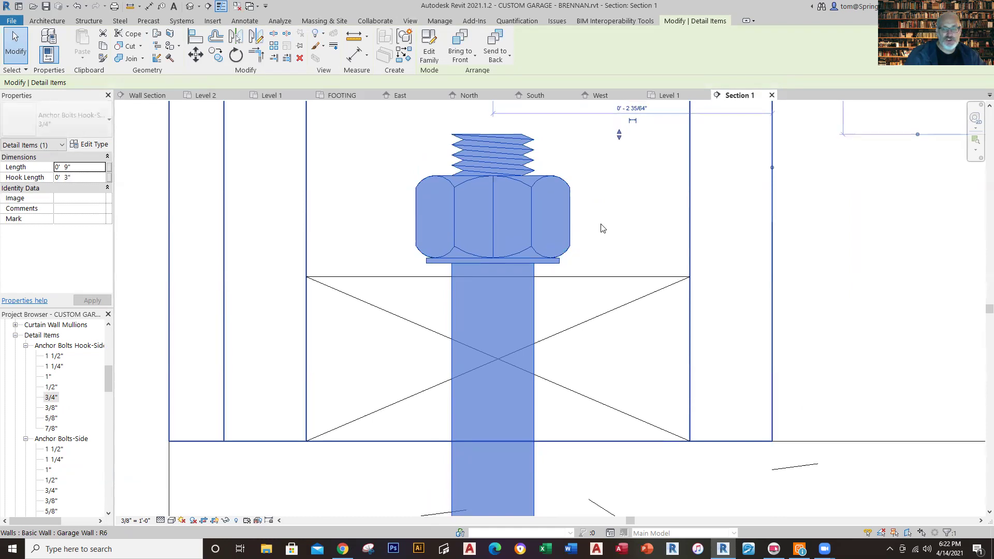
{"action": "key", "text": "Down"}
{"action": "key", "text": "Down"}
{"action": "key", "text": "Down"}
{"action": "key", "text": "Down"}
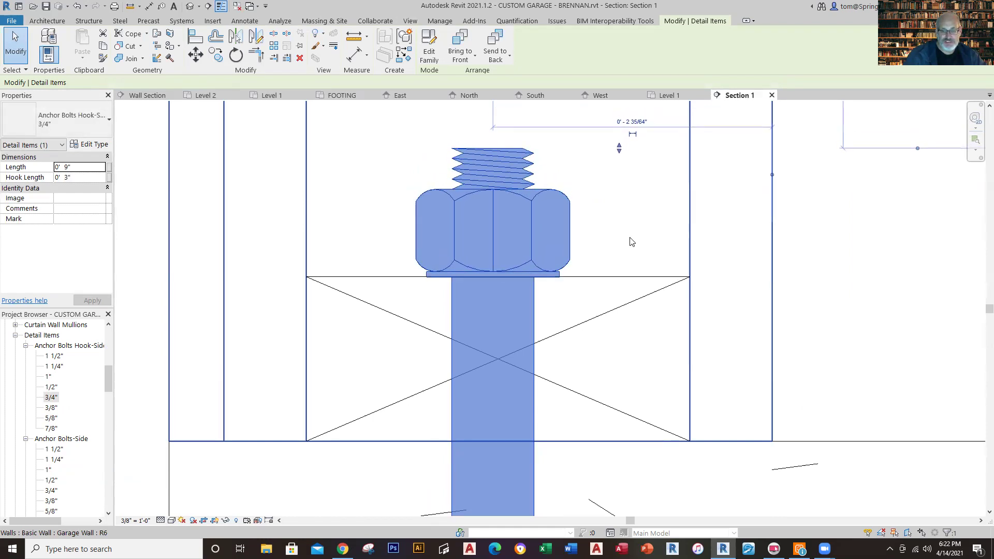
{"action": "left_click", "coordinate": [706, 371]}
{"action": "scroll", "coordinate": [706, 371], "scroll_direction": "down", "scroll_amount": 5}
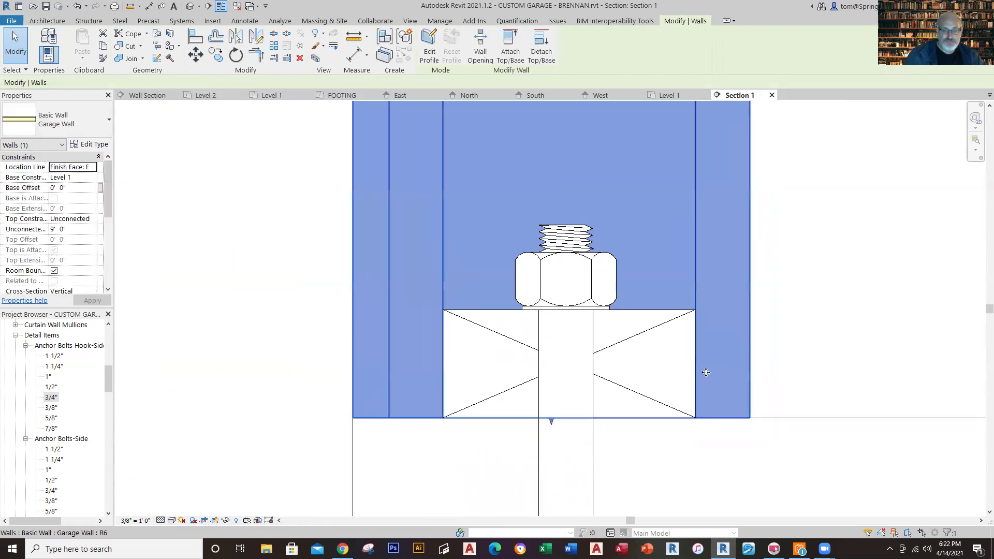
{"action": "key", "text": "Escape"}
Lengthen the anchor bolt down into the slab to about 1' 0 9/16" and make its hook slightly shorter.
{"action": "scroll", "coordinate": [702, 460], "scroll_direction": "down", "scroll_amount": 4}
{"action": "middle_click_drag", "start_coordinate": [701, 460], "coordinate": [493, 204]}
{"action": "left_click", "coordinate": [463, 273]}
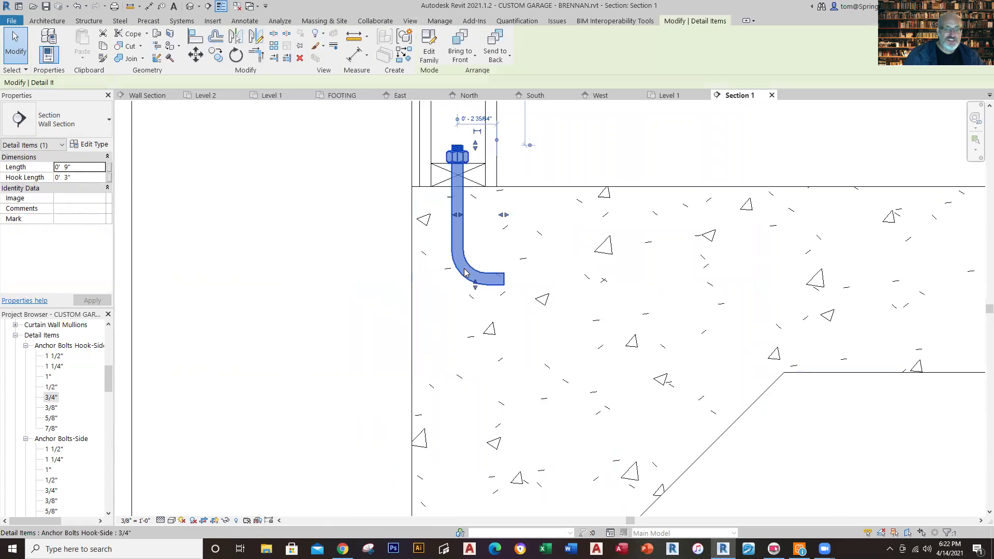
{"action": "left_click_drag", "start_coordinate": [476, 285], "coordinate": [464, 340]}
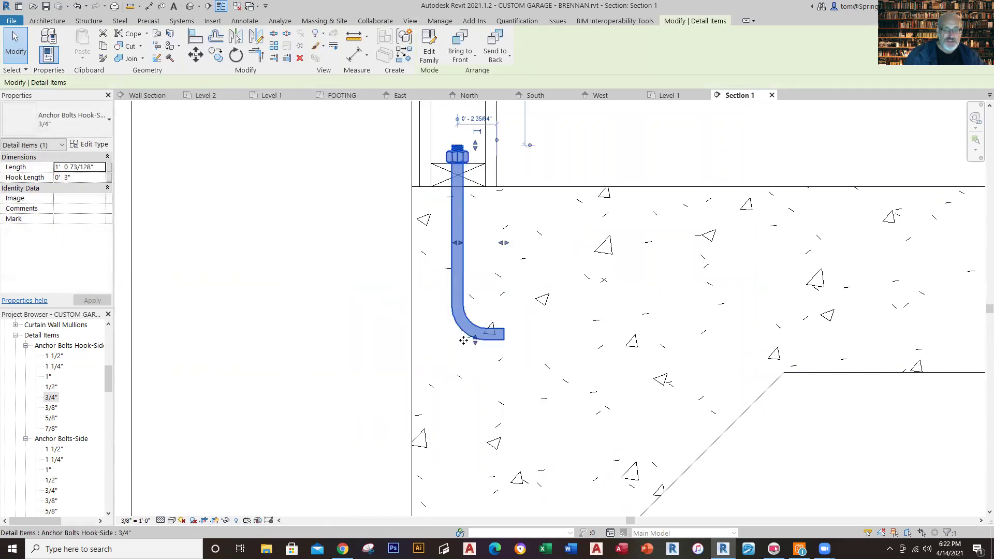
{"action": "left_click_drag", "start_coordinate": [505, 243], "coordinate": [539, 247]}
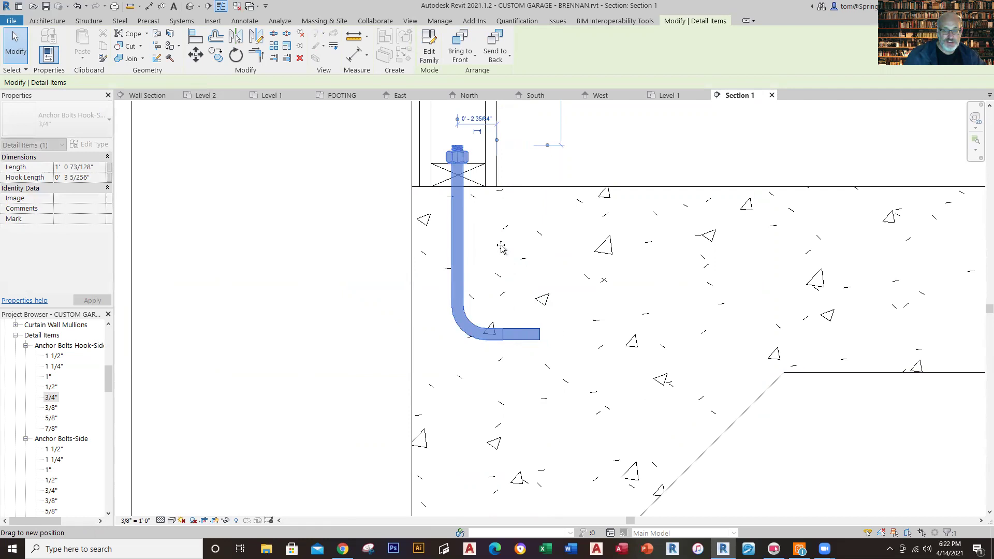
{"action": "key", "text": "ctrl+z"}
{"action": "left_click", "coordinate": [557, 239]}
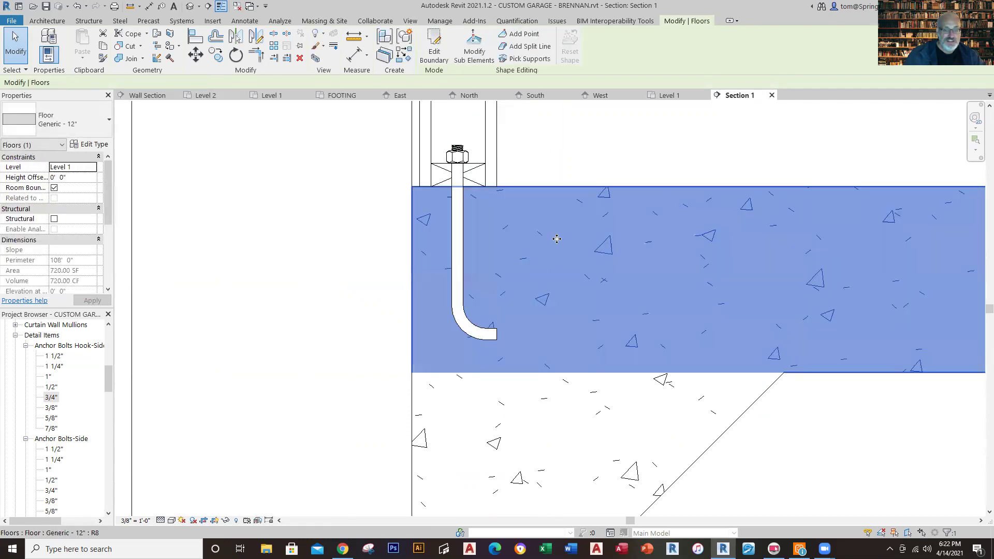
{"action": "left_click", "coordinate": [596, 145]}
{"action": "scroll", "coordinate": [596, 144], "scroll_direction": "down", "scroll_amount": 3}
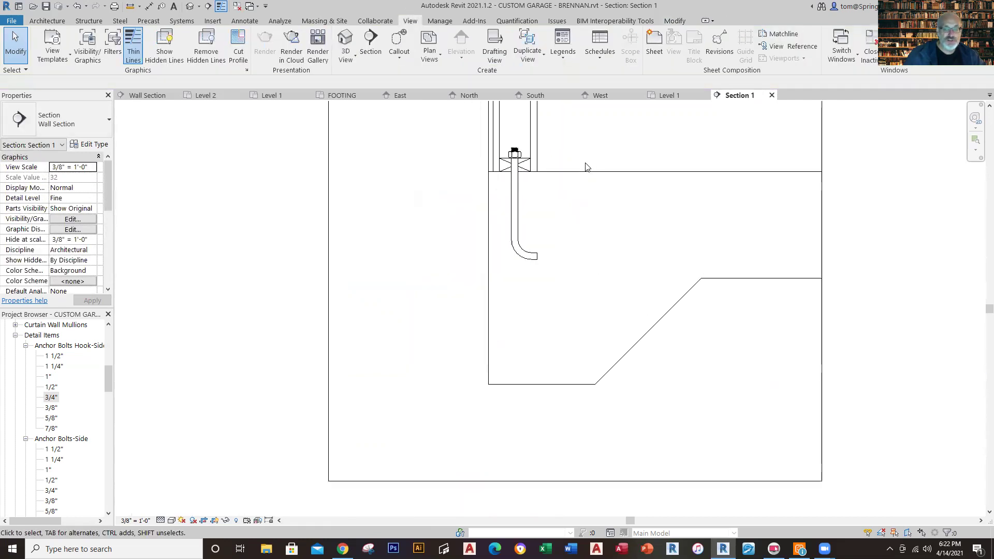
Examine the anchor bolt and slab in Section 1, and check on the Level 1 plan where the section cuts the wall.
{"action": "middle_click_drag", "start_coordinate": [595, 174], "coordinate": [502, 371]}
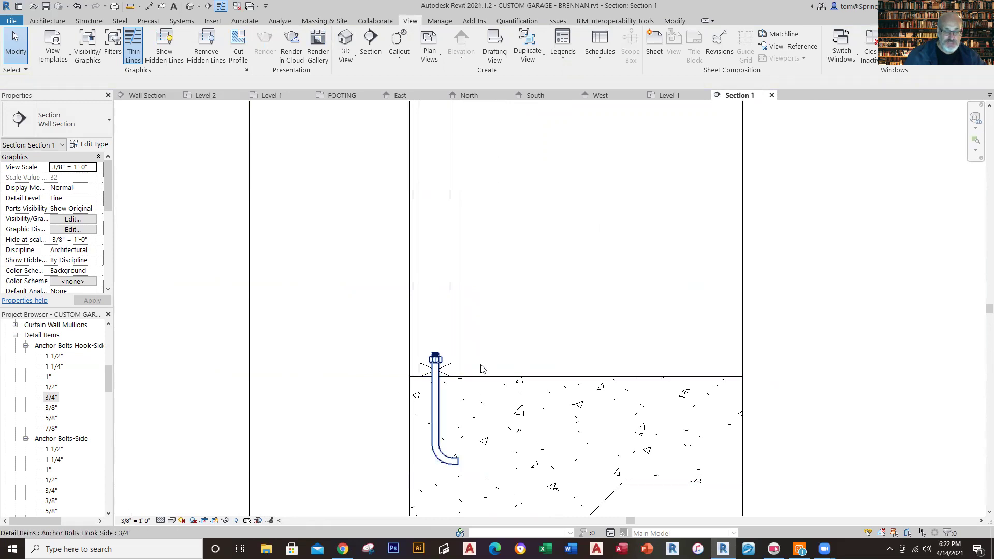
{"action": "scroll", "coordinate": [504, 306], "scroll_direction": "down", "scroll_amount": 3}
{"action": "scroll", "coordinate": [506, 301], "scroll_direction": "down", "scroll_amount": 3}
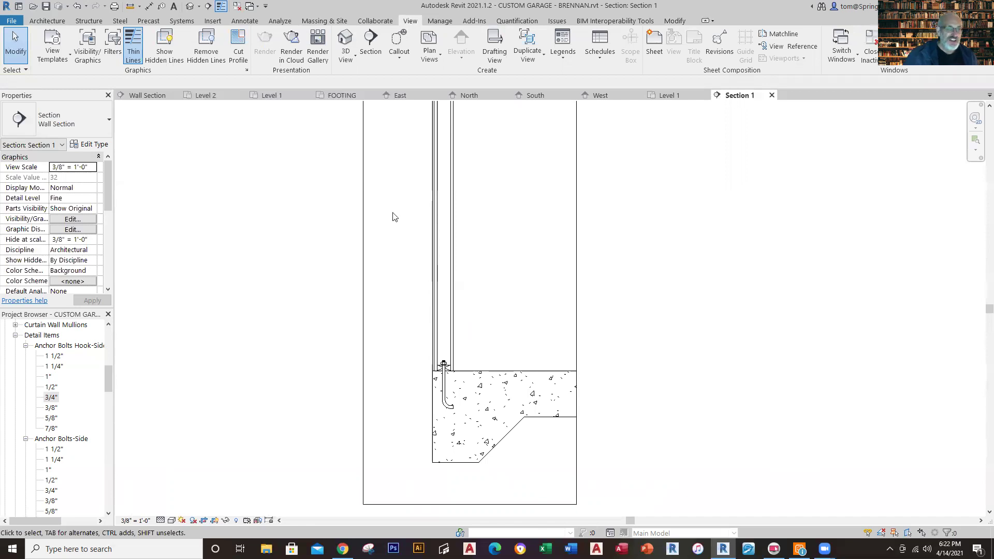
{"action": "left_click", "coordinate": [271, 96]}
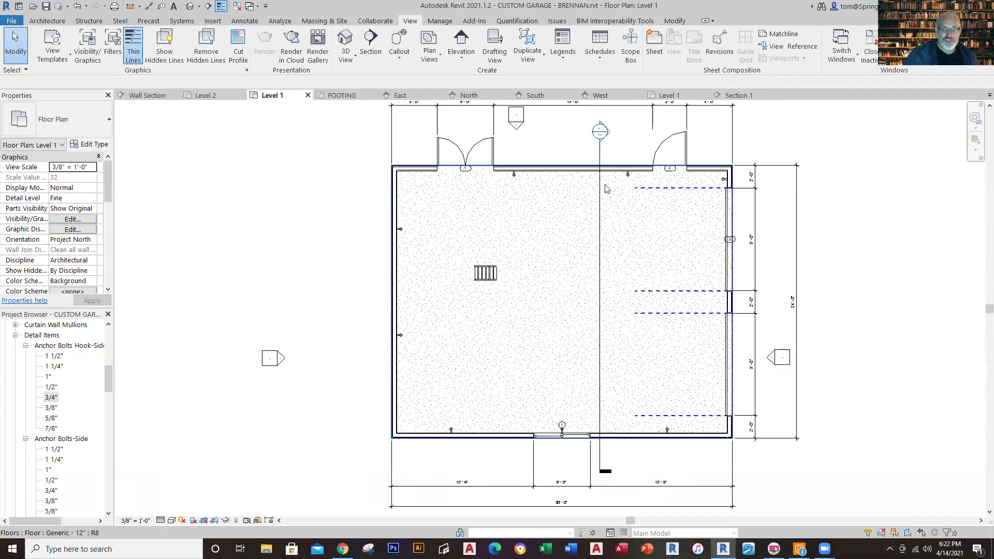
{"action": "scroll", "coordinate": [590, 170], "scroll_direction": "up", "scroll_amount": 2}
{"action": "scroll", "coordinate": [590, 170], "scroll_direction": "up", "scroll_amount": 4}
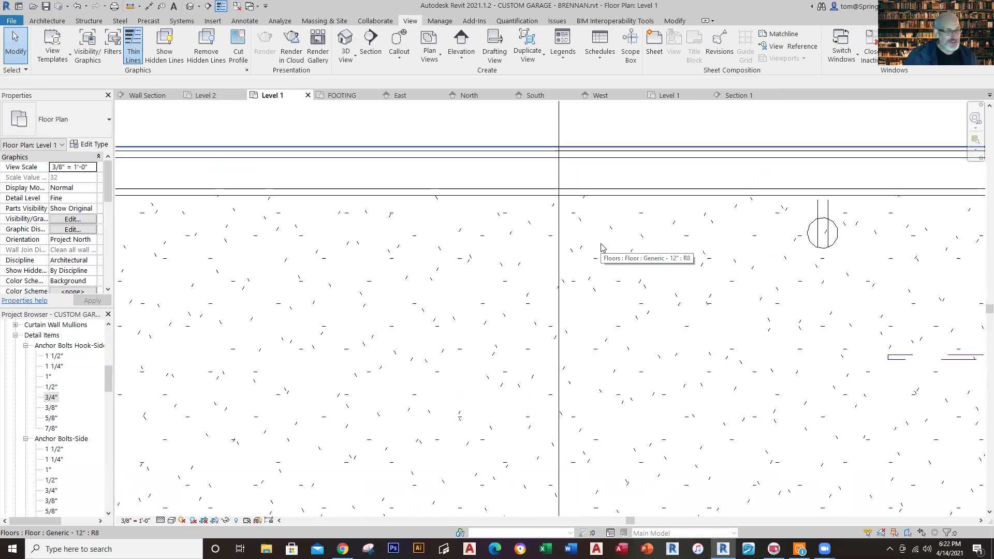
{"action": "left_click", "coordinate": [738, 95]}
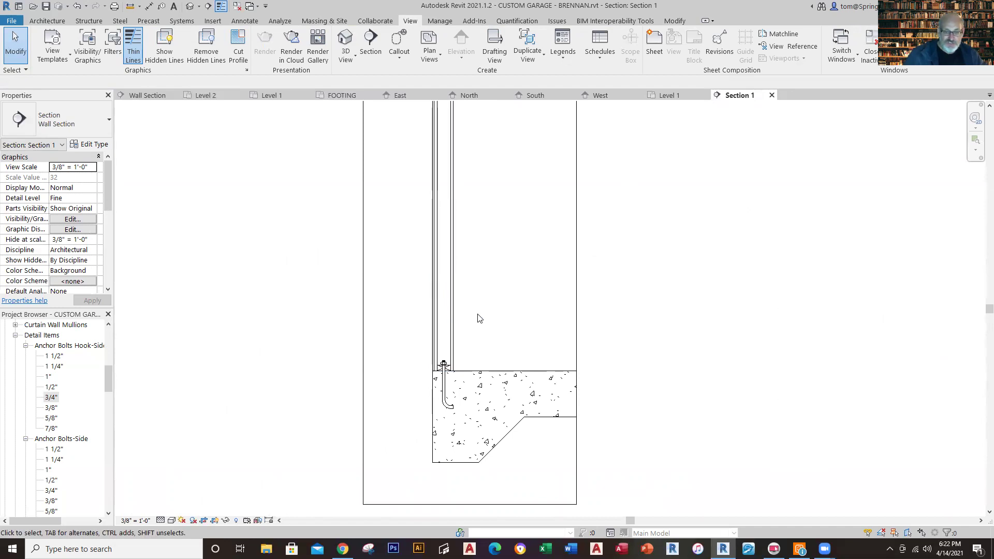
{"action": "scroll", "coordinate": [479, 317], "scroll_direction": "down", "scroll_amount": 4}
{"action": "middle_click_drag", "start_coordinate": [491, 310], "coordinate": [495, 319]}
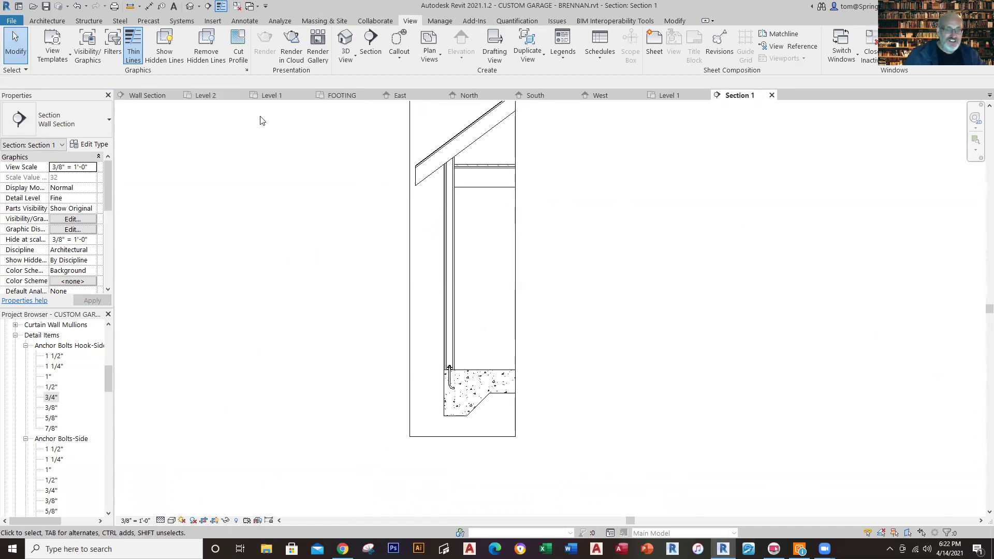
Inspect the batting insulation above the bottom plate in the master plan's Wall Section, and return to the student's Section 1.
{"action": "left_click", "coordinate": [148, 95]}
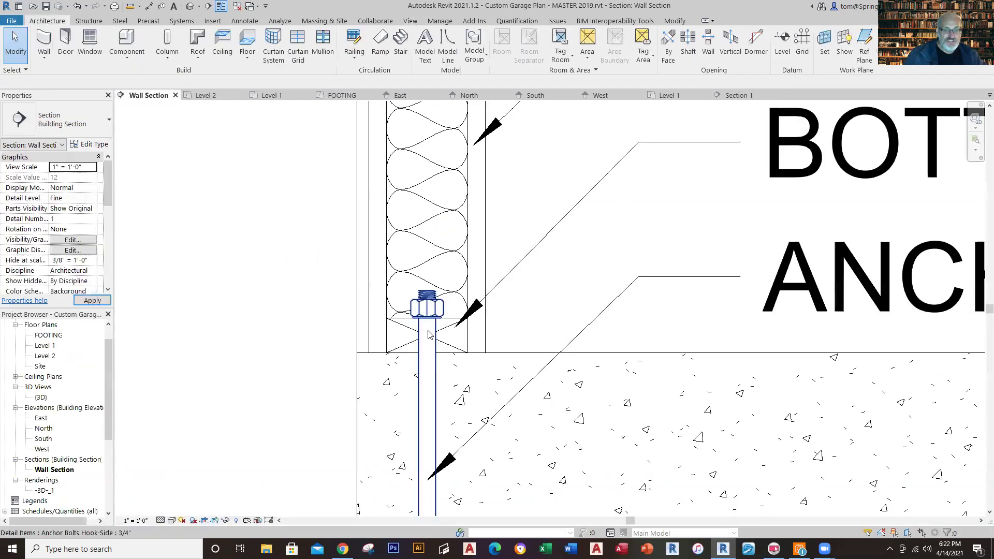
{"action": "left_click", "coordinate": [425, 273]}
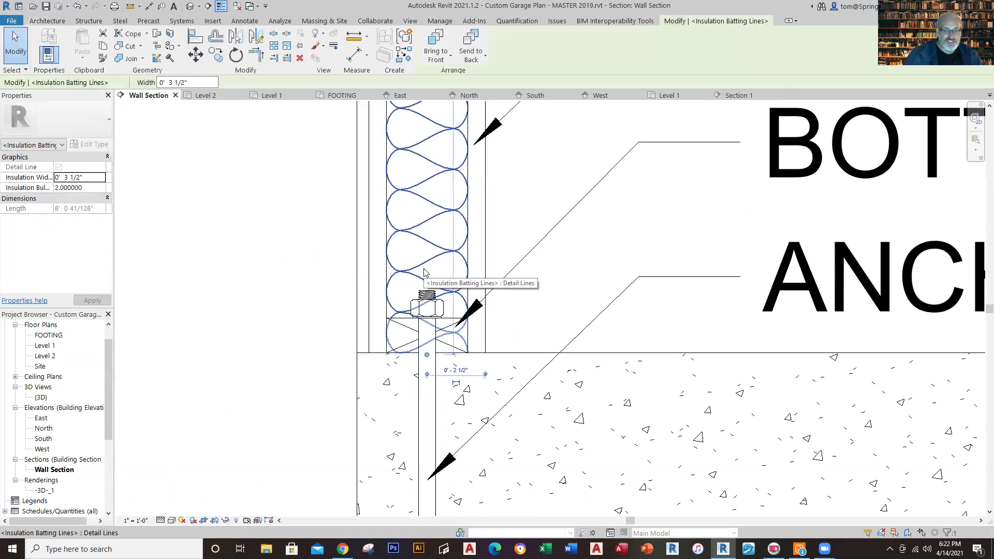
{"action": "left_click", "coordinate": [211, 258]}
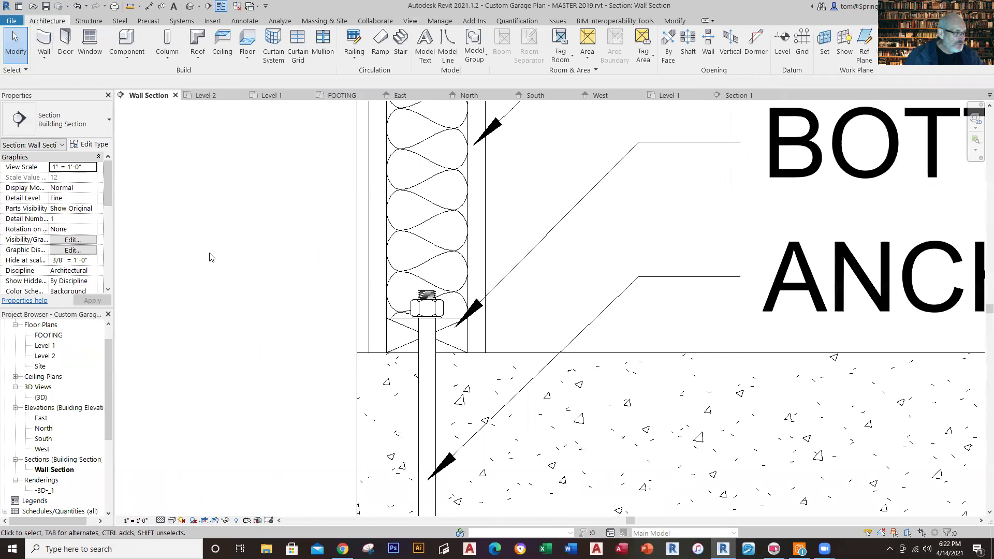
{"action": "left_click", "coordinate": [733, 97]}
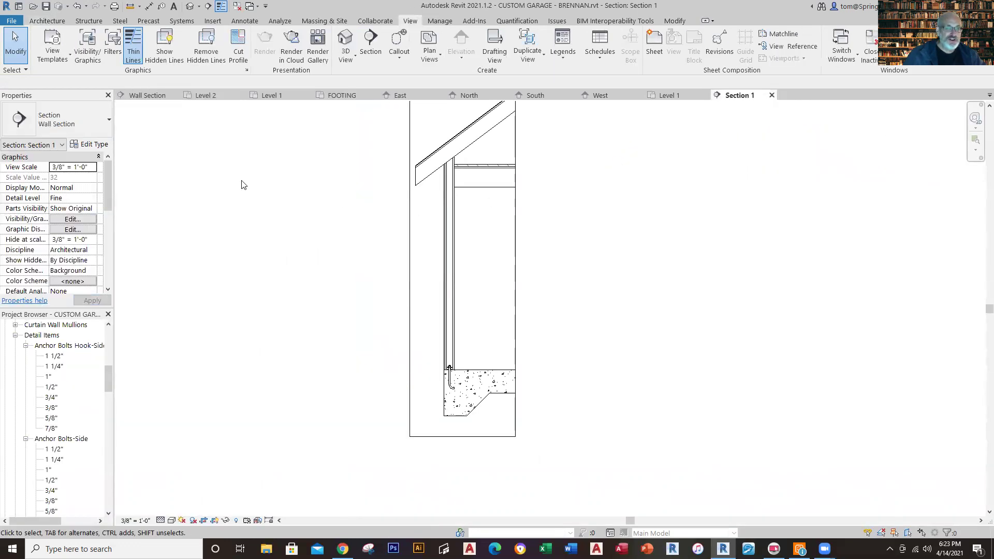
Draw 3 1/2" wide batting insulation up the stud cavity from the top of the bottom plate to the roof underside, about 8' 11" long.
{"action": "left_click", "coordinate": [243, 21]}
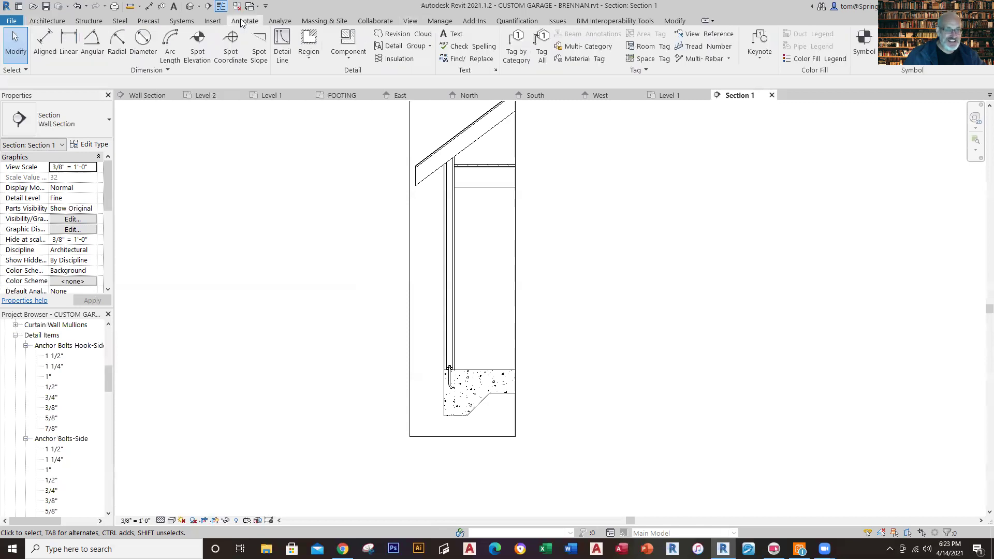
{"action": "left_click", "coordinate": [380, 58]}
{"action": "scroll", "coordinate": [461, 373], "scroll_direction": "up", "scroll_amount": 4}
{"action": "scroll", "coordinate": [457, 366], "scroll_direction": "up", "scroll_amount": 2}
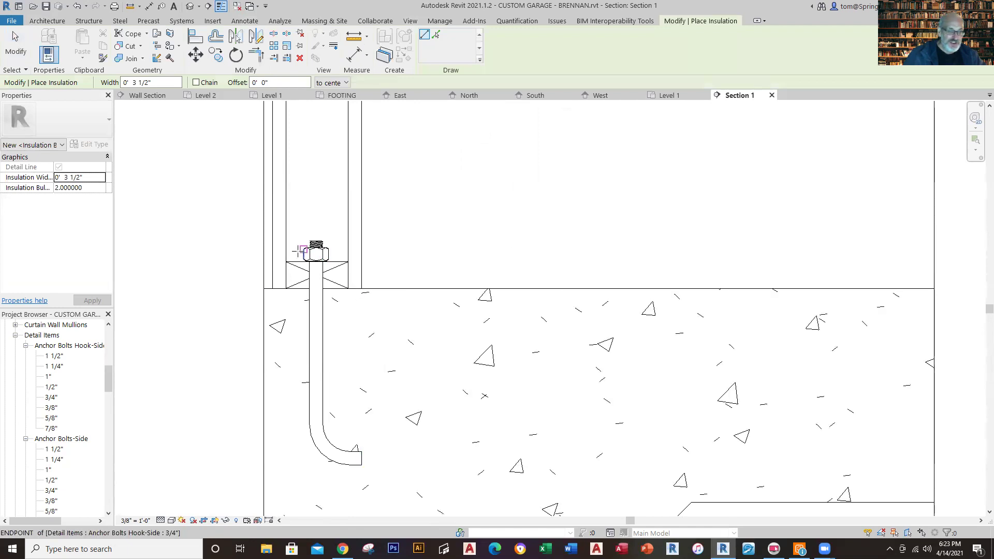
{"action": "left_click", "coordinate": [376, 301]}
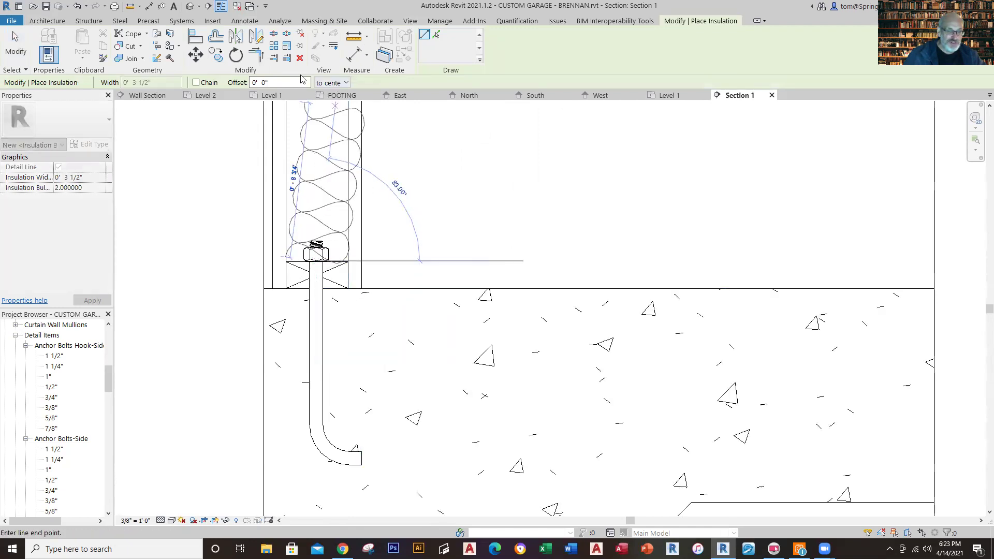
{"action": "scroll", "coordinate": [305, 155], "scroll_direction": "down", "scroll_amount": 5}
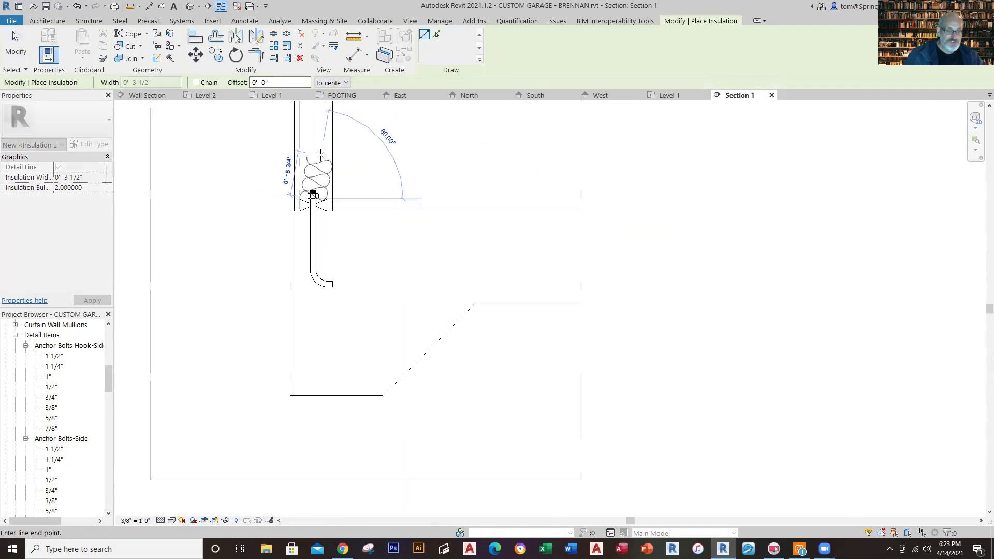
{"action": "scroll", "coordinate": [309, 170], "scroll_direction": "down", "scroll_amount": 1}
{"action": "middle_click_drag", "start_coordinate": [311, 139], "coordinate": [284, 461]}
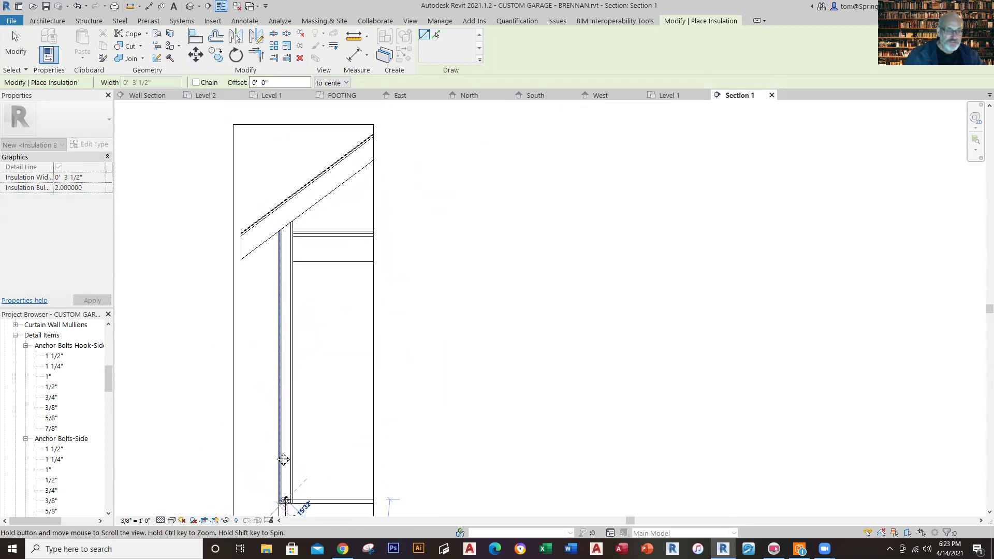
{"action": "scroll", "coordinate": [286, 233], "scroll_direction": "up", "scroll_amount": 2}
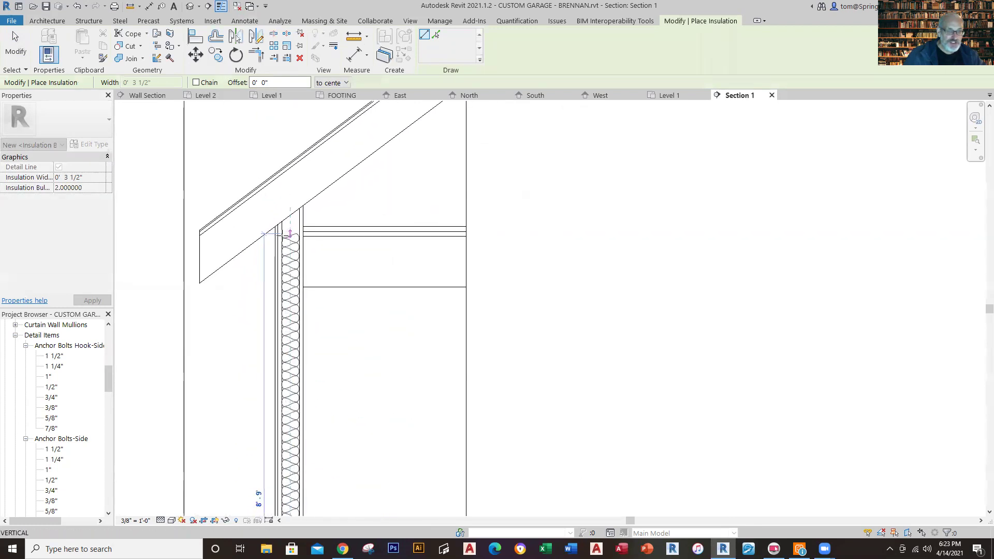
{"action": "left_click", "coordinate": [290, 224]}
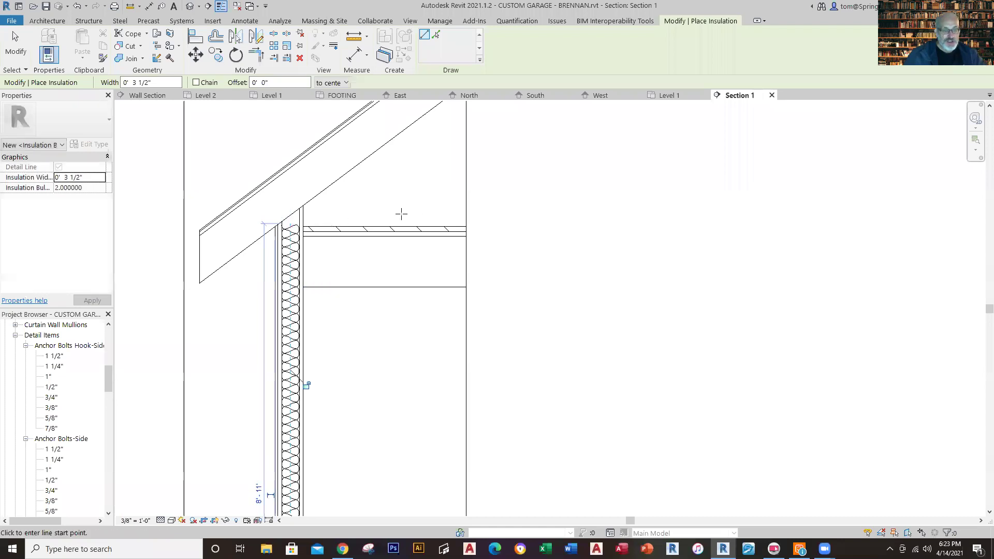
{"action": "key", "text": "Escape"}
{"action": "key", "text": "Escape"}
Nudge the insulation batting horizontally until it fits exactly between the inner faces of the stud cavity, and clear the selection.
{"action": "scroll", "coordinate": [282, 370], "scroll_direction": "up", "scroll_amount": 4}
{"action": "scroll", "coordinate": [313, 344], "scroll_direction": "up", "scroll_amount": 2}
{"action": "left_click", "coordinate": [266, 329]}
{"action": "key", "text": "Escape"}
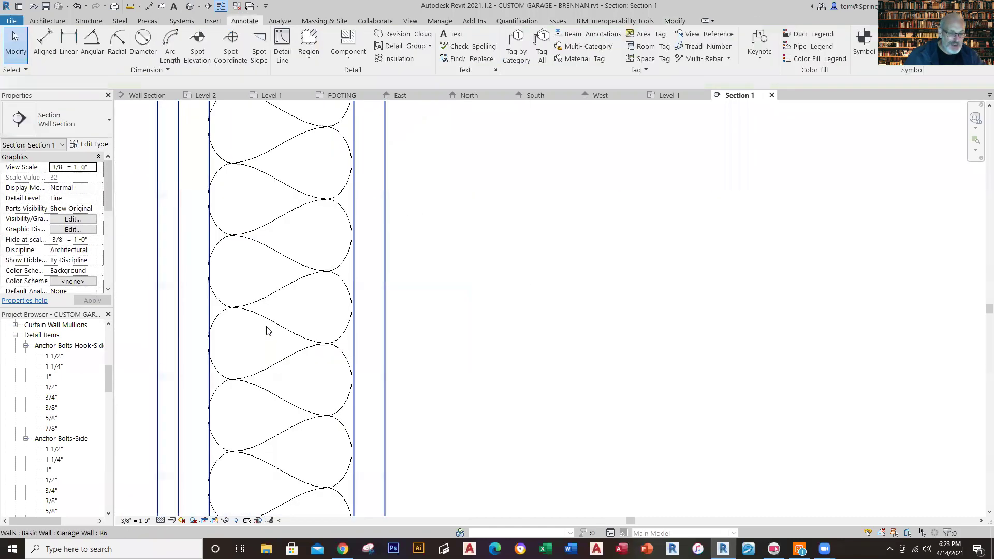
{"action": "left_click", "coordinate": [266, 327]}
{"action": "key", "text": "Escape"}
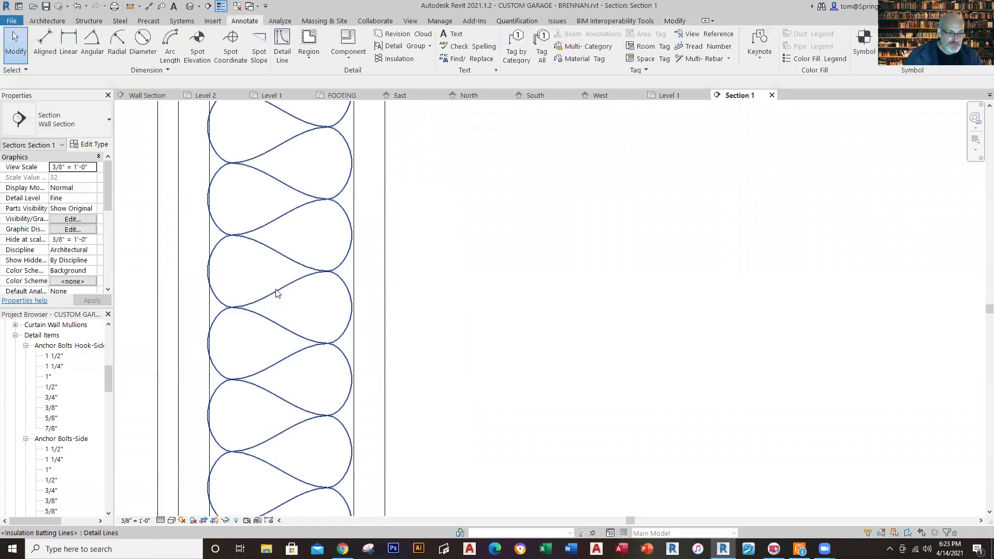
{"action": "left_click", "coordinate": [276, 293]}
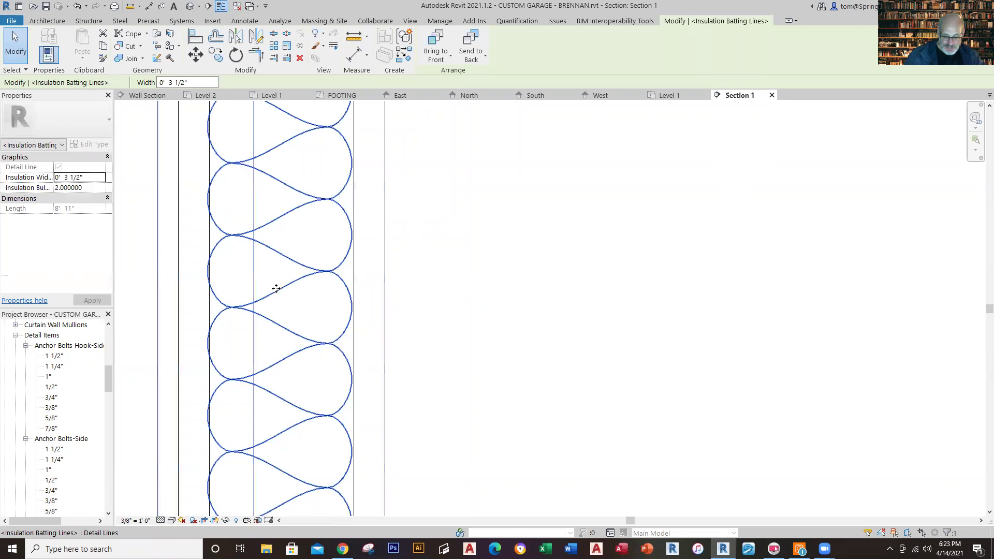
{"action": "key", "text": "Escape"}
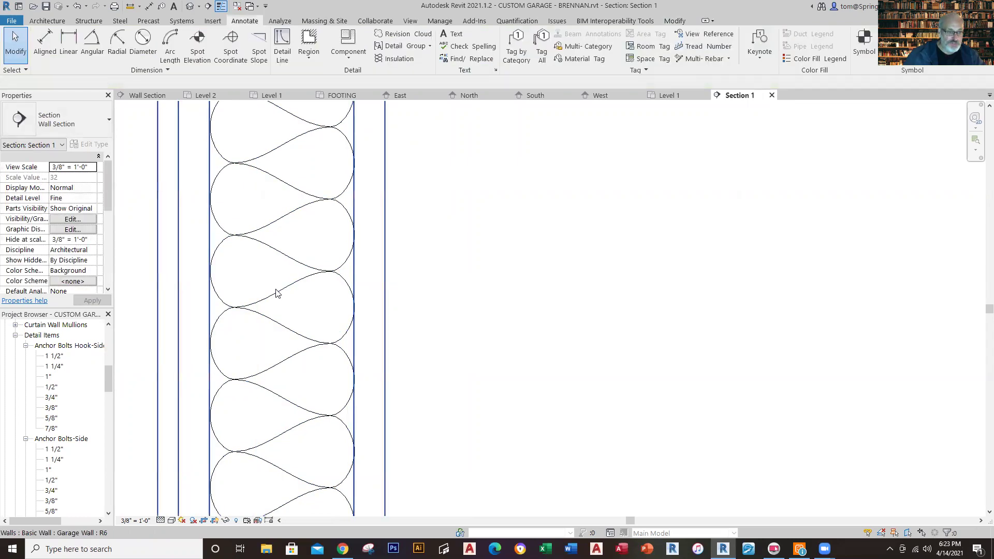
{"action": "scroll", "coordinate": [471, 286], "scroll_direction": "down", "scroll_amount": 5}
{"action": "scroll", "coordinate": [471, 286], "scroll_direction": "down", "scroll_amount": 5}
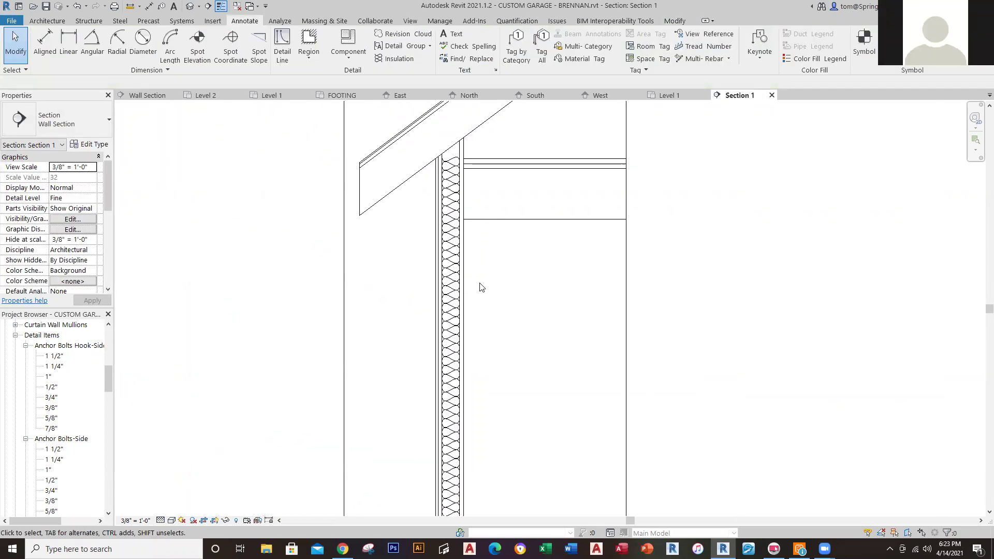
{"action": "middle_click_drag", "start_coordinate": [487, 288], "coordinate": [320, 219]}
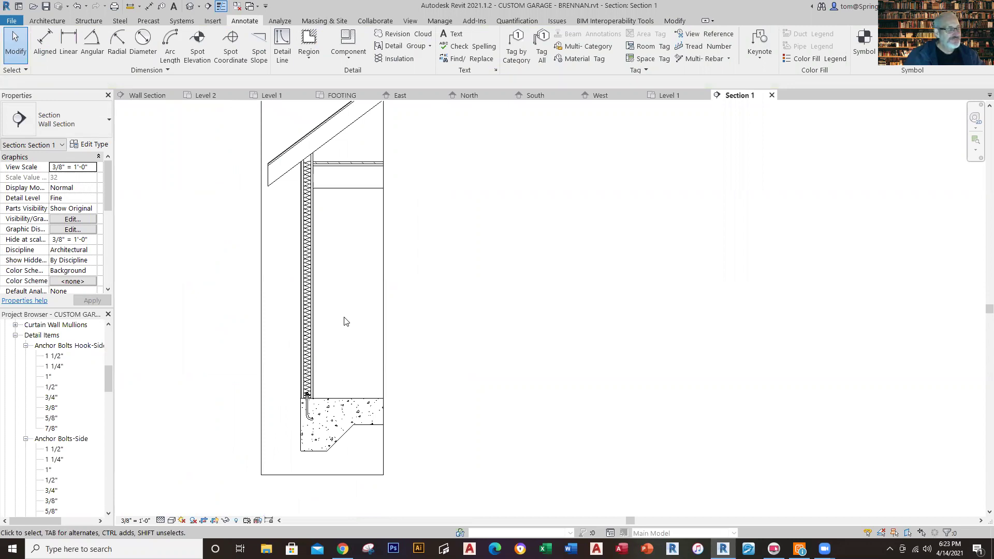
{"action": "scroll", "coordinate": [340, 321], "scroll_direction": "up", "scroll_amount": 4}
{"action": "middle_click_drag", "start_coordinate": [350, 337], "coordinate": [386, 413]}
{"action": "scroll", "coordinate": [412, 266], "scroll_direction": "up", "scroll_amount": 2}
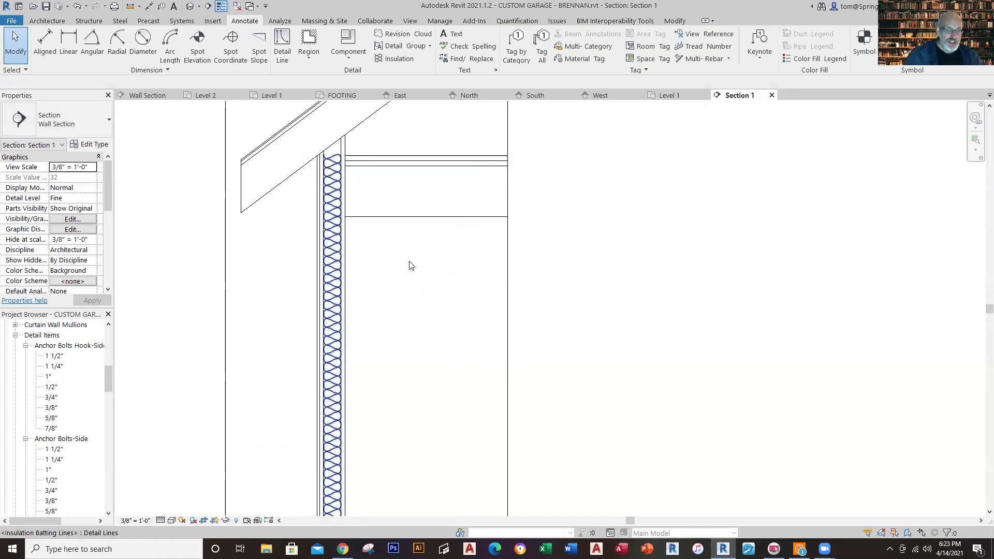
{"action": "scroll", "coordinate": [411, 266], "scroll_direction": "up", "scroll_amount": 1}
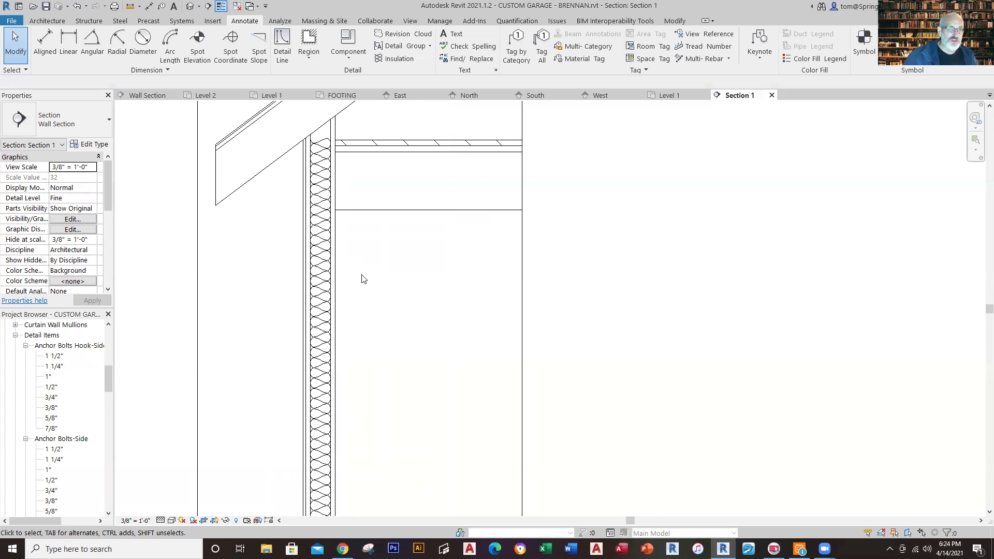
Examine the double top plate and ceiling joist at the wall's upper end in the master plan's Wall Section.
{"action": "left_click", "coordinate": [138, 96]}
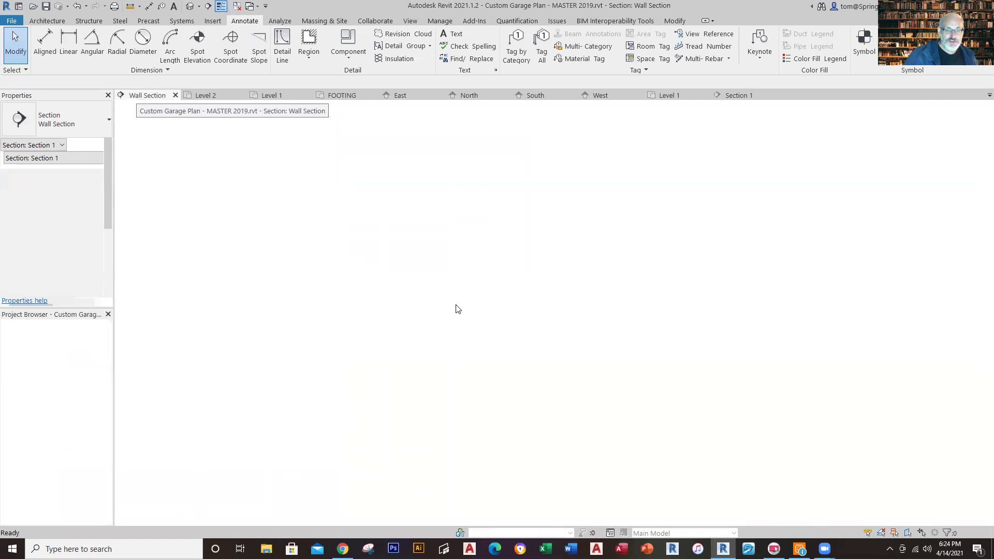
{"action": "scroll", "coordinate": [501, 259], "scroll_direction": "down", "scroll_amount": 2}
{"action": "scroll", "coordinate": [502, 258], "scroll_direction": "down", "scroll_amount": 3}
{"action": "middle_click_drag", "start_coordinate": [503, 294], "coordinate": [472, 457]}
{"action": "scroll", "coordinate": [450, 273], "scroll_direction": "up", "scroll_amount": 8}
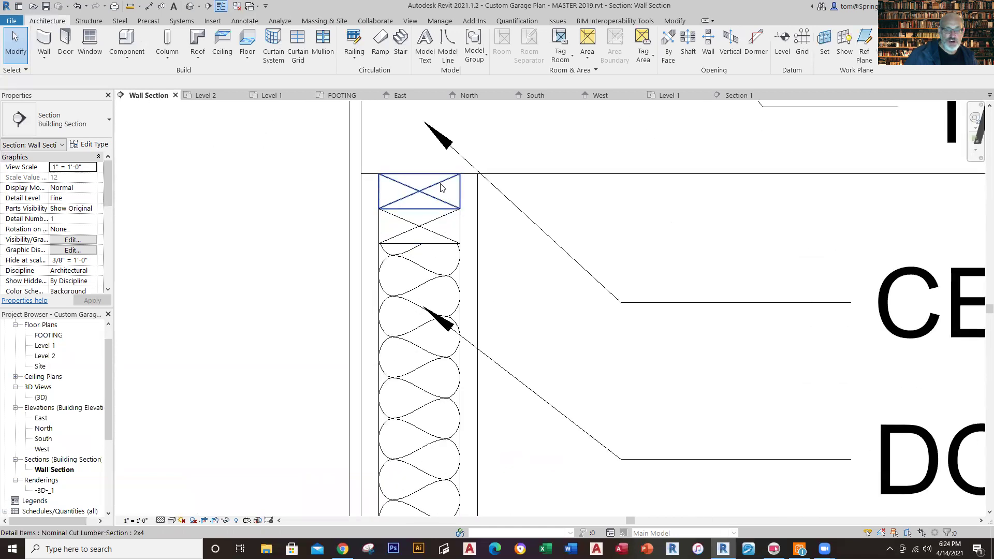
{"action": "scroll", "coordinate": [572, 219], "scroll_direction": "down", "scroll_amount": 3}
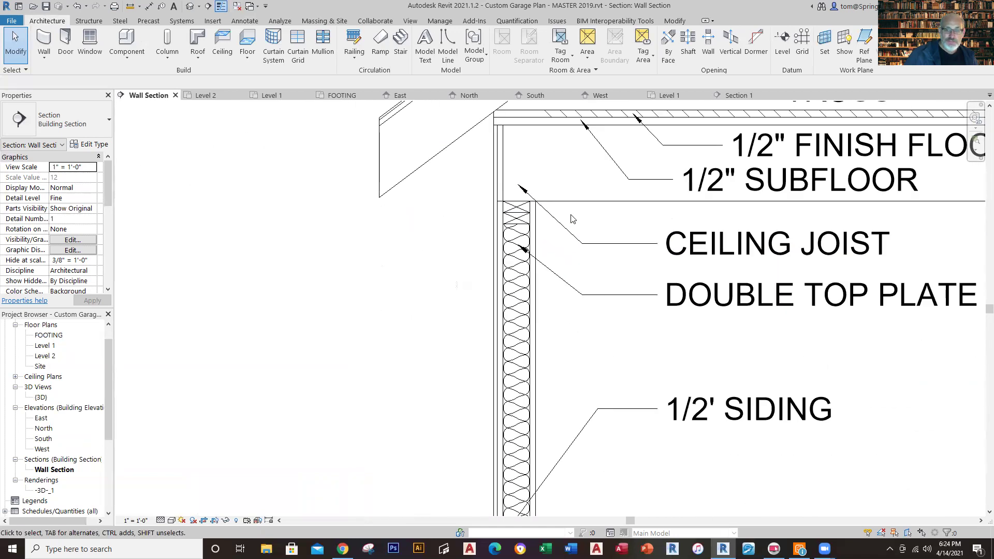
{"action": "middle_click_drag", "start_coordinate": [572, 219], "coordinate": [483, 326]}
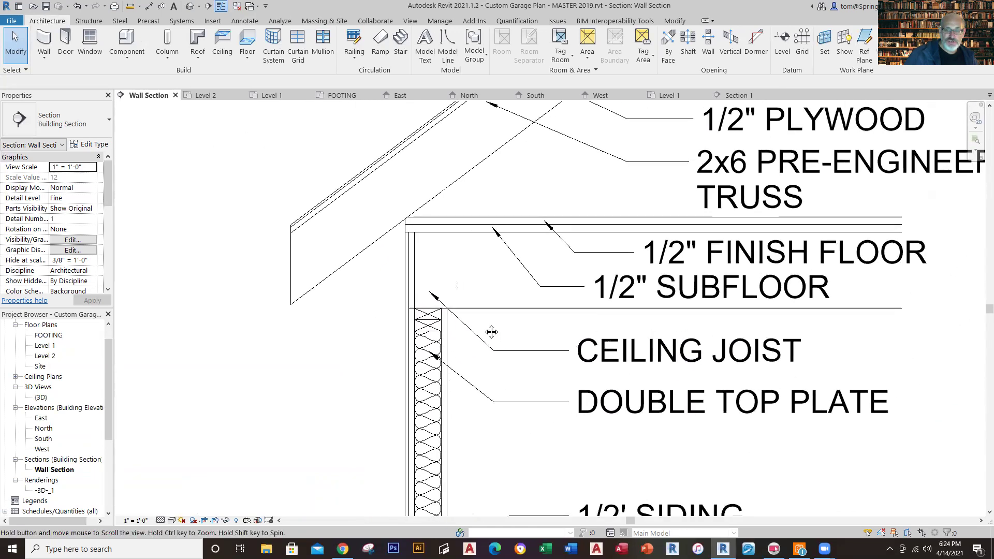
Inspect the Level 2 floor and the masking region covering the joist end above the double top plate.
{"action": "left_click", "coordinate": [489, 279]}
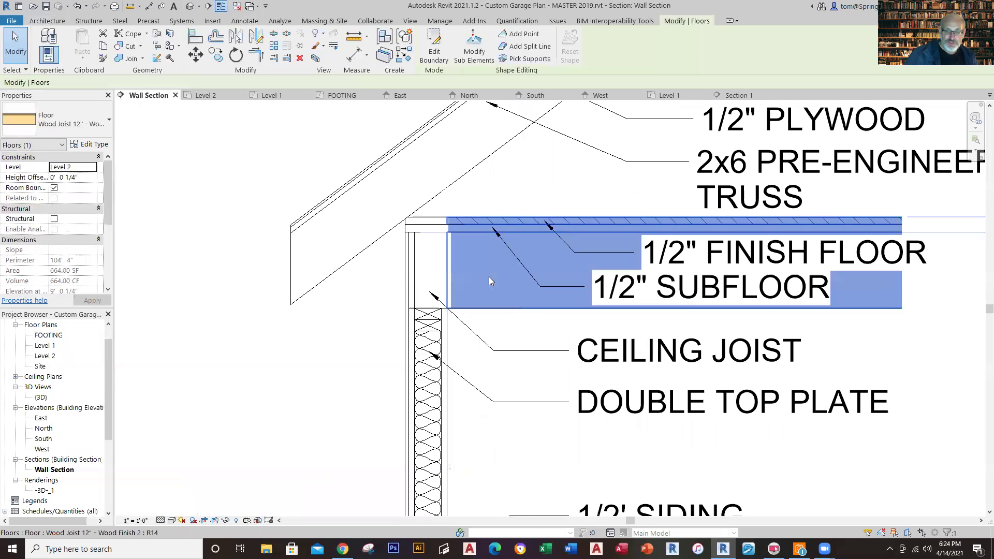
{"action": "left_click", "coordinate": [519, 325]}
{"action": "left_click", "coordinate": [441, 283]}
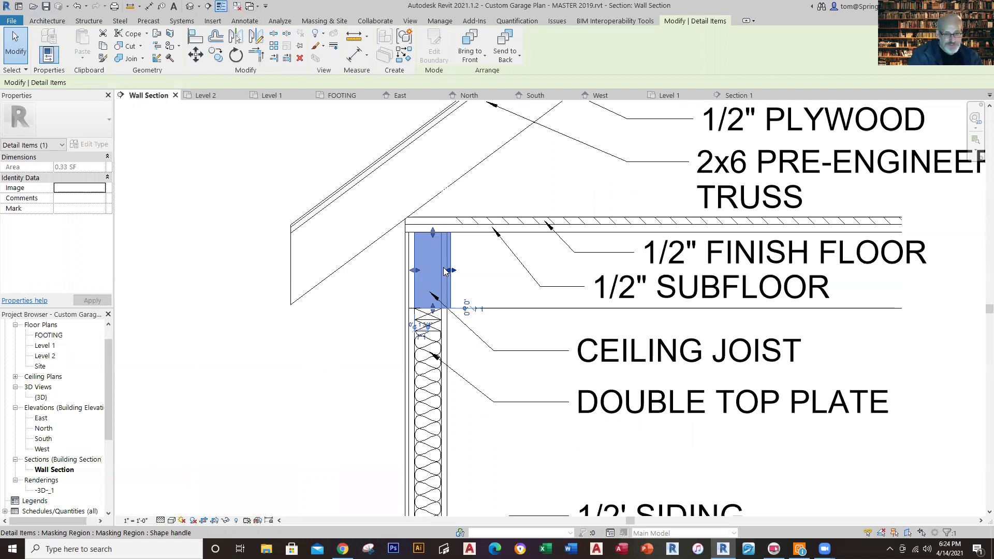
{"action": "left_click", "coordinate": [345, 335]}
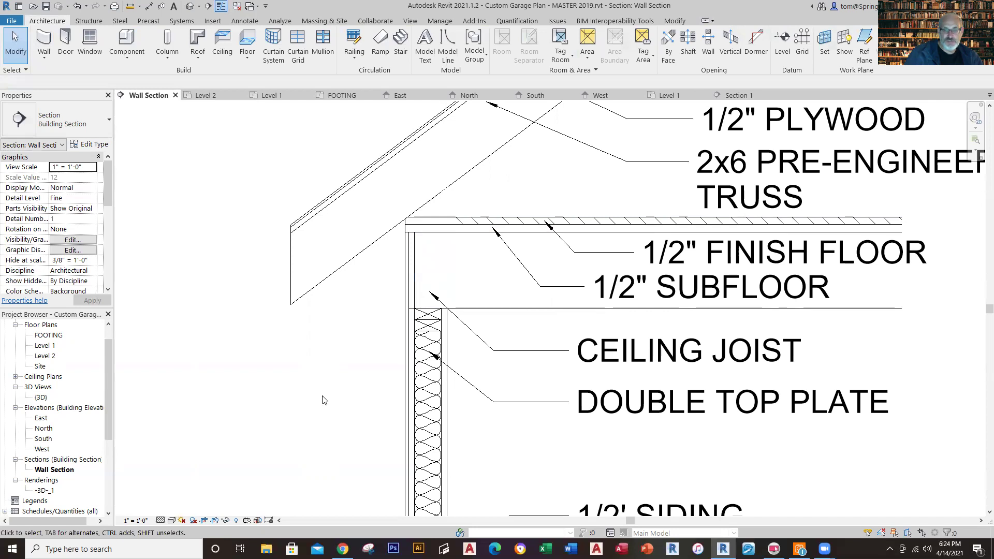
In the student's Section 1, start a masking region, sketching its 4 1/4" lower edge across the wall at the subfloor underside and its outer edge up to the roof.
{"action": "left_click", "coordinate": [733, 96]}
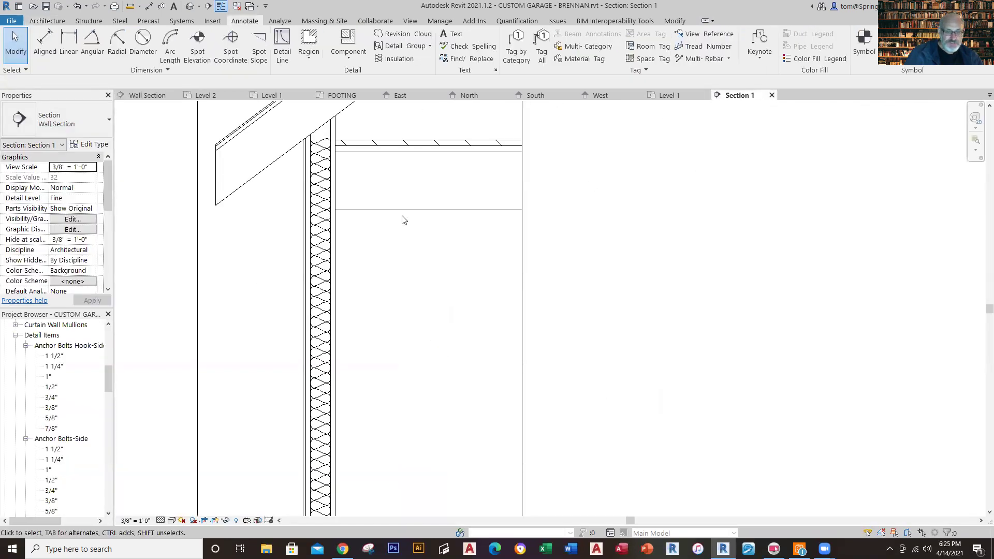
{"action": "middle_click_drag", "start_coordinate": [374, 178], "coordinate": [482, 332]}
{"action": "scroll", "coordinate": [424, 326], "scroll_direction": "up", "scroll_amount": 7}
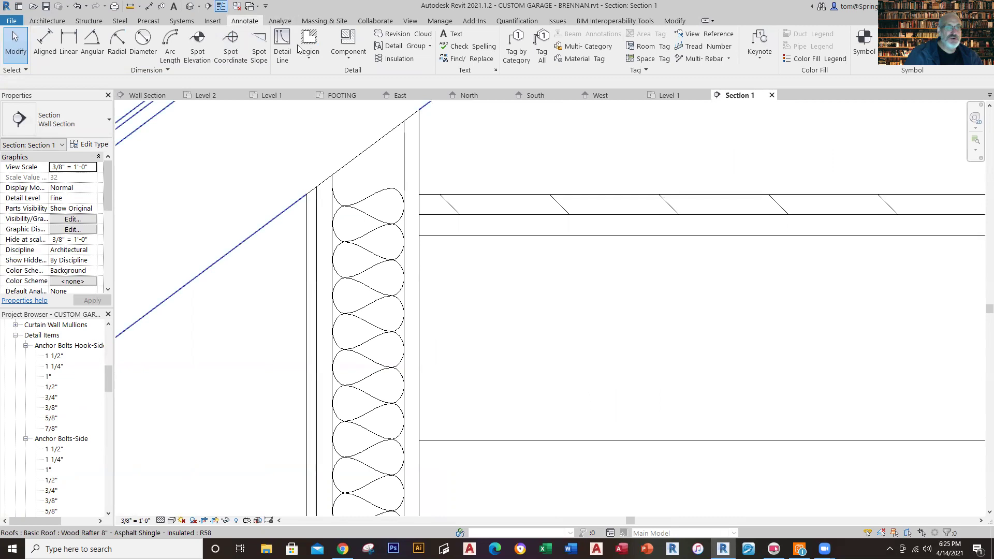
{"action": "left_click", "coordinate": [312, 59]}
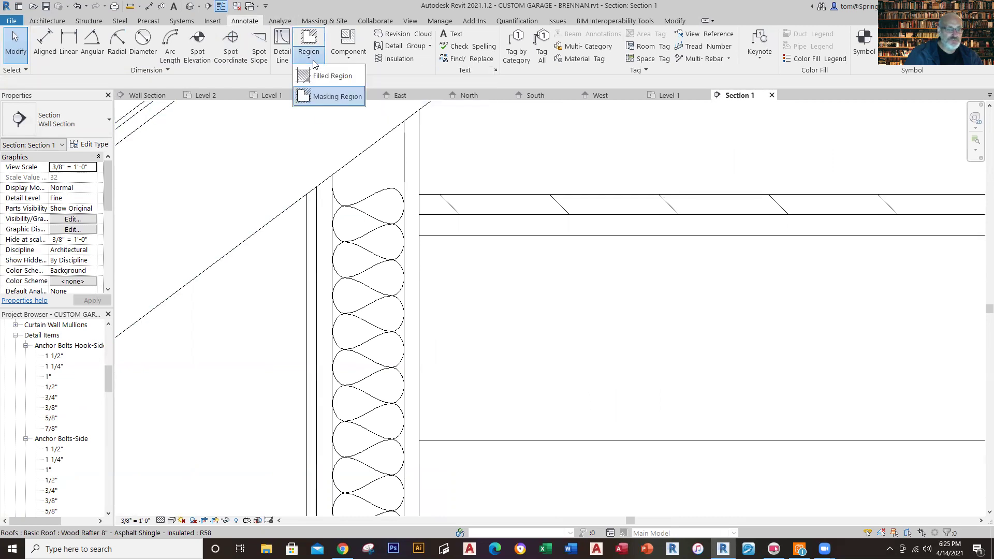
{"action": "left_click", "coordinate": [335, 97]}
{"action": "scroll", "coordinate": [438, 233], "scroll_direction": "up", "scroll_amount": 2}
{"action": "scroll", "coordinate": [438, 232], "scroll_direction": "down", "scroll_amount": 1}
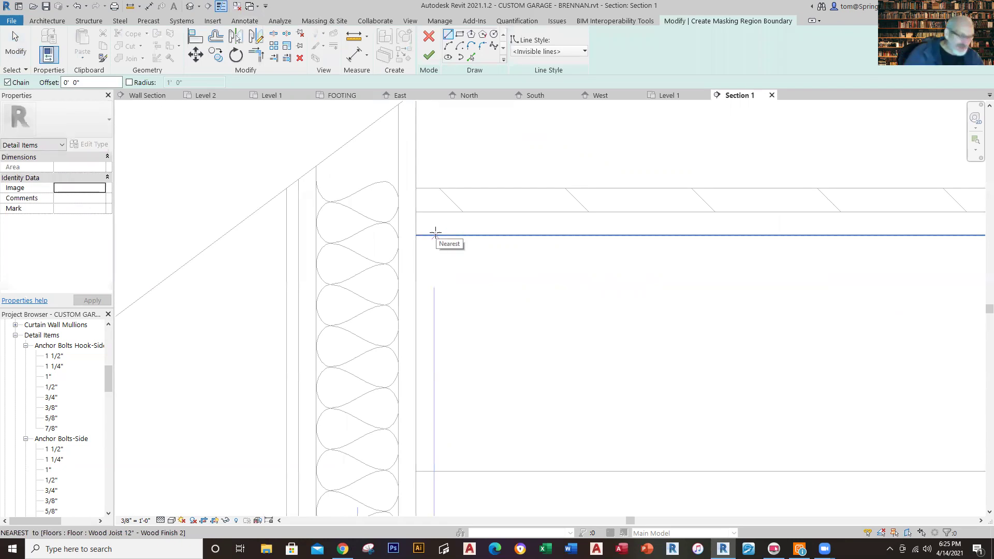
{"action": "left_click", "coordinate": [415, 236]}
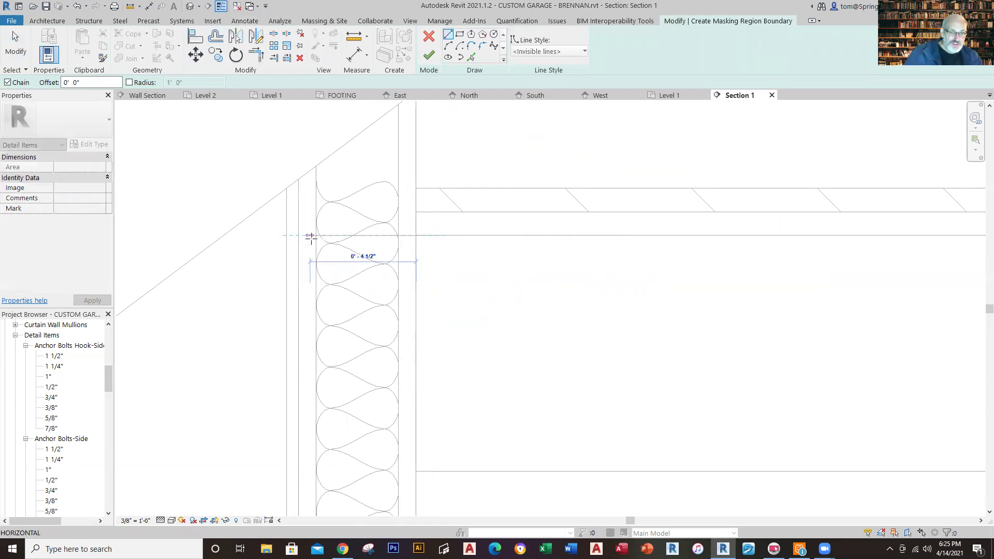
{"action": "left_click", "coordinate": [316, 236]}
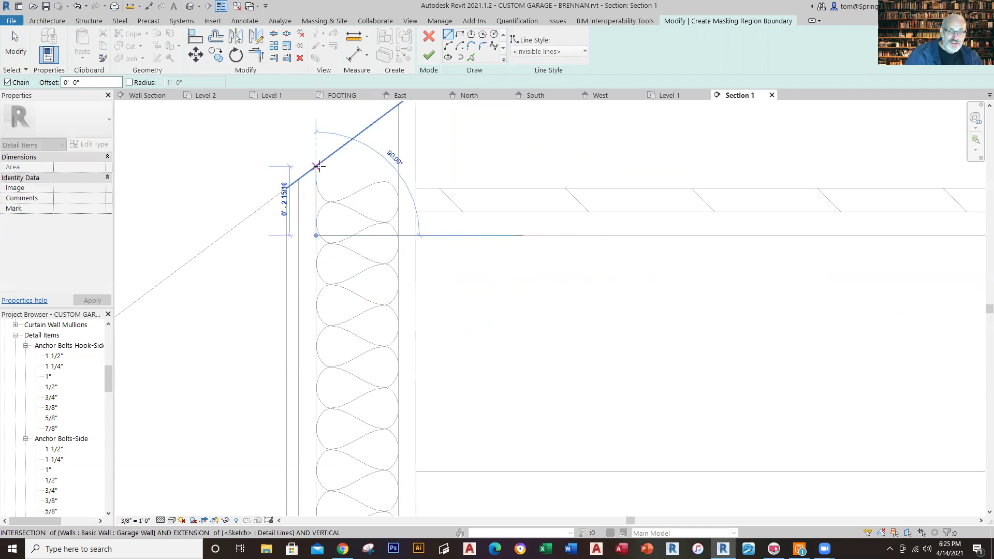
{"action": "scroll", "coordinate": [462, 136], "scroll_direction": "down", "scroll_amount": 2}
{"action": "middle_click_drag", "start_coordinate": [458, 142], "coordinate": [445, 287]}
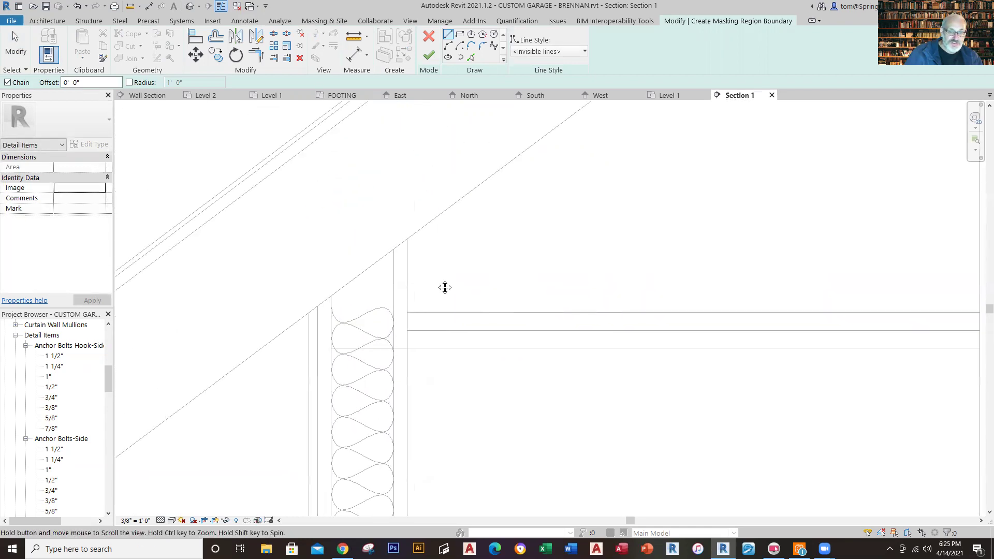
{"action": "key", "text": "Escape"}
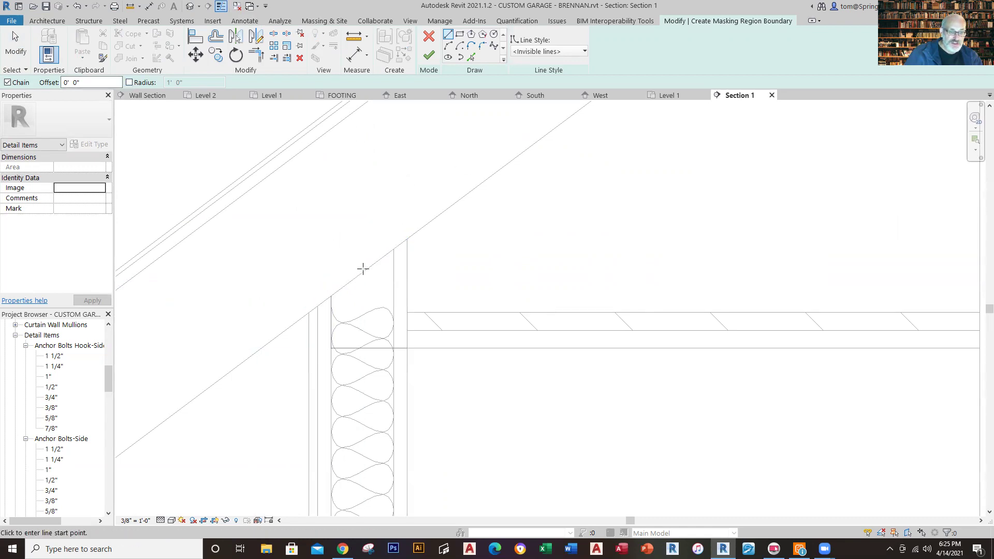
Close the masking region with a 6 1/8" edge along the wall's inner face and a sloped edge along the roof underside, and finish it.
{"action": "left_click", "coordinate": [407, 239]}
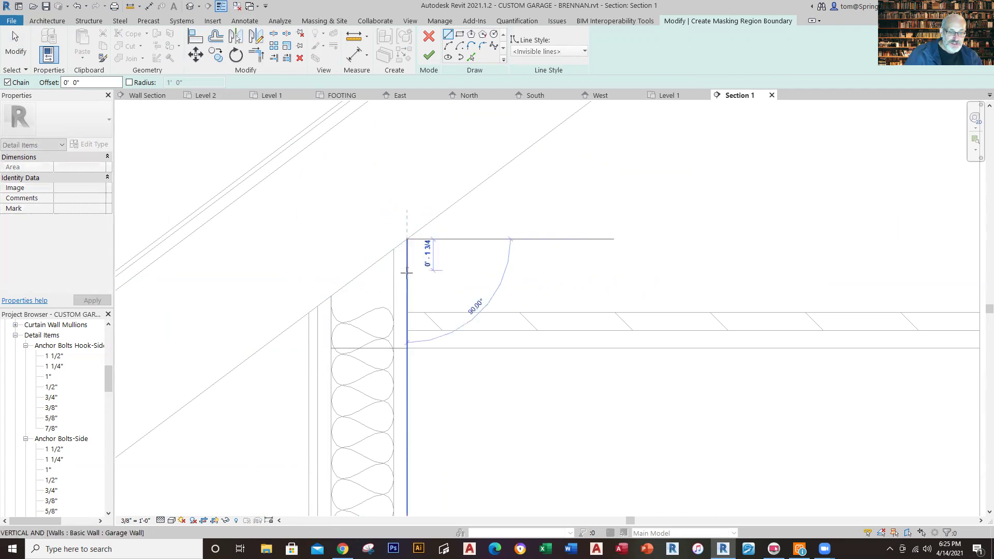
{"action": "left_click", "coordinate": [407, 348]}
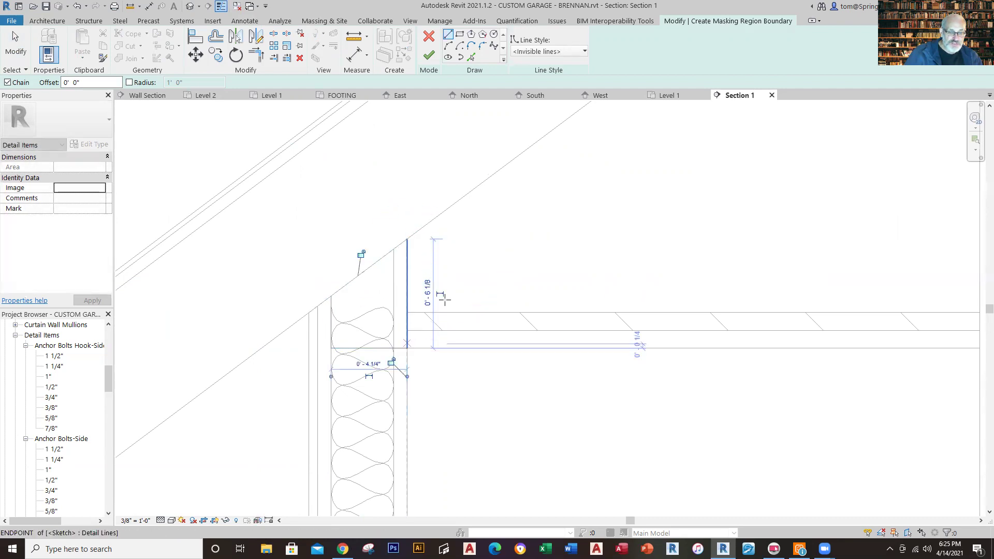
{"action": "left_click", "coordinate": [430, 56]}
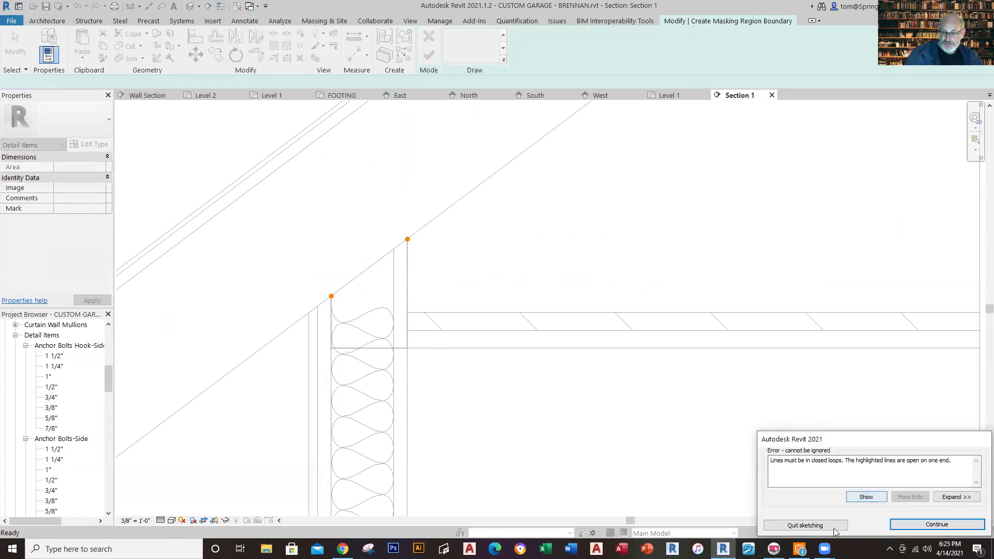
{"action": "left_click", "coordinate": [899, 527]}
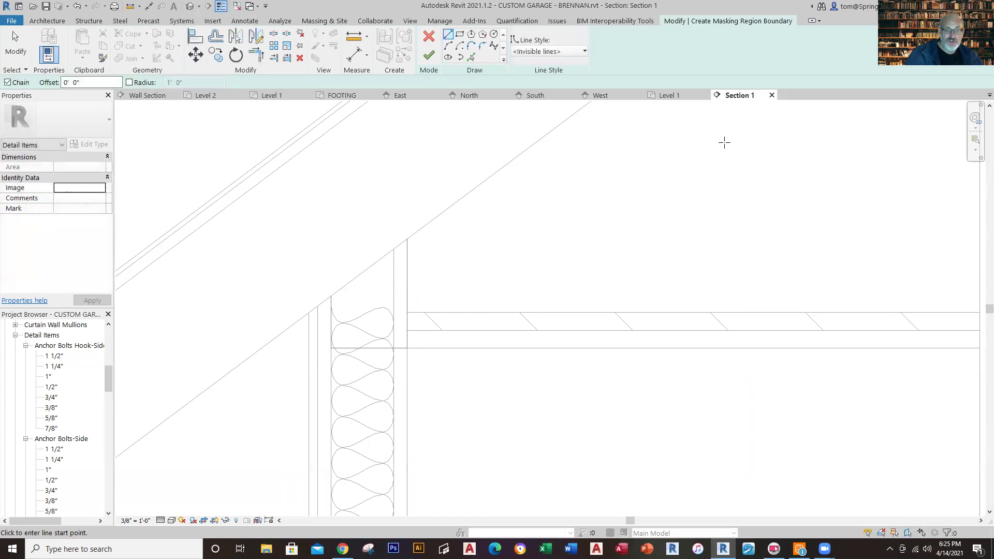
{"action": "left_click", "coordinate": [331, 296]}
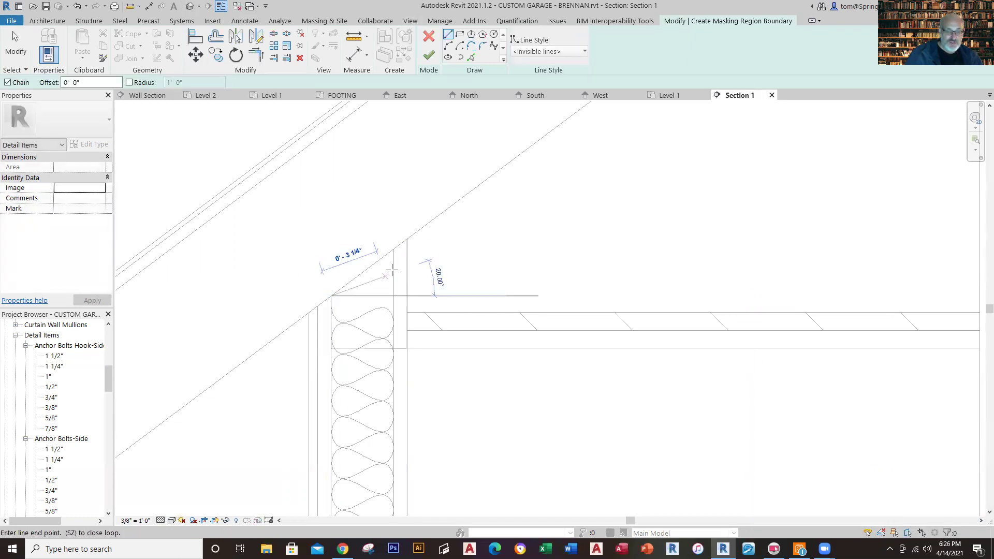
{"action": "left_click", "coordinate": [407, 239]}
{"action": "left_click", "coordinate": [428, 56]}
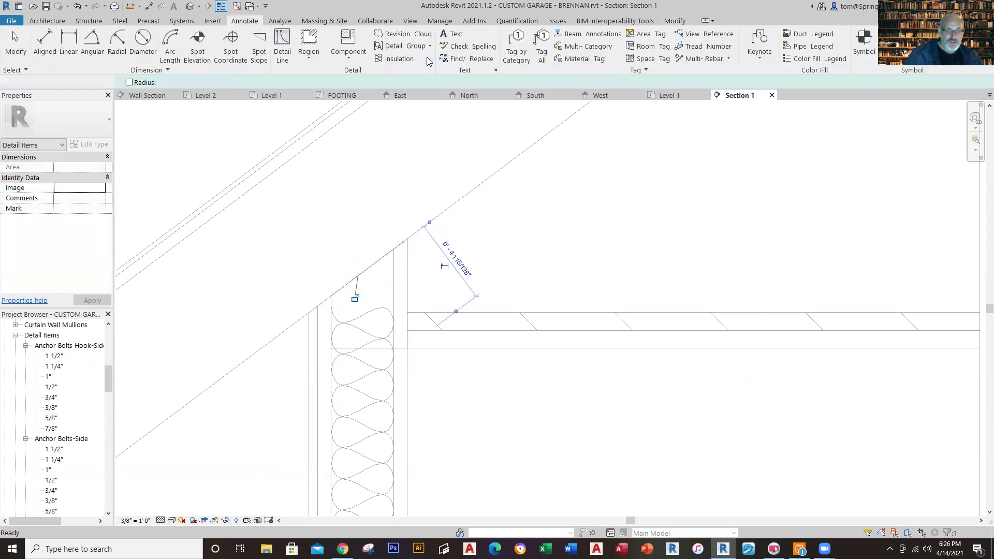
{"action": "left_click", "coordinate": [505, 256]}
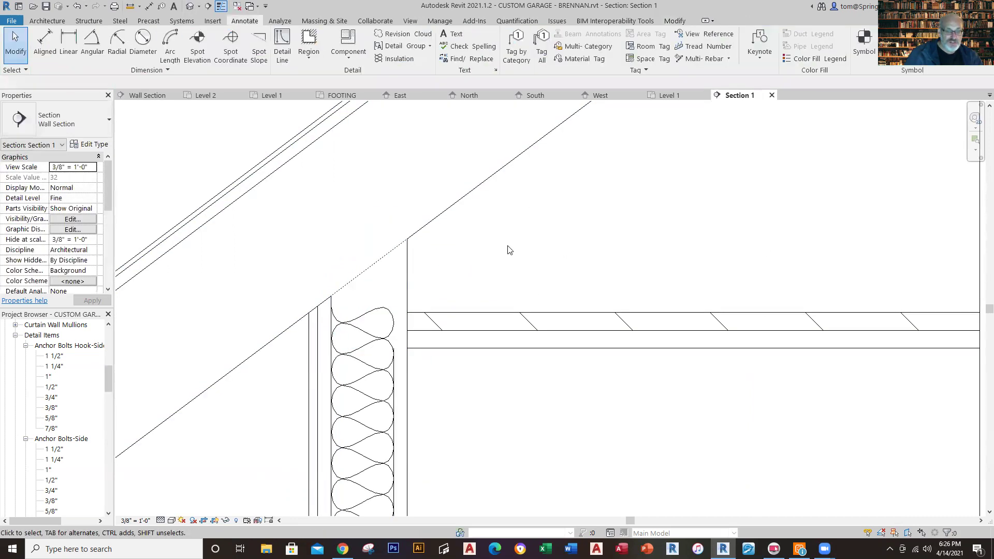
Examine the masked wall top where the wall, insulation and floor meet the roof underside, and check the masking region's extent.
{"action": "scroll", "coordinate": [510, 256], "scroll_direction": "down", "scroll_amount": 2}
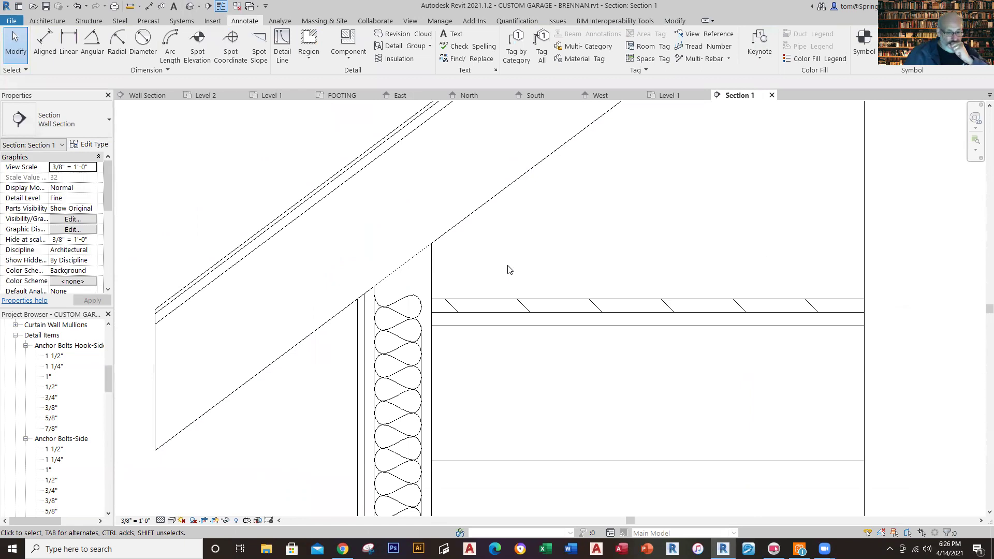
{"action": "scroll", "coordinate": [507, 277], "scroll_direction": "down", "scroll_amount": 1}
{"action": "scroll", "coordinate": [507, 281], "scroll_direction": "down", "scroll_amount": 4}
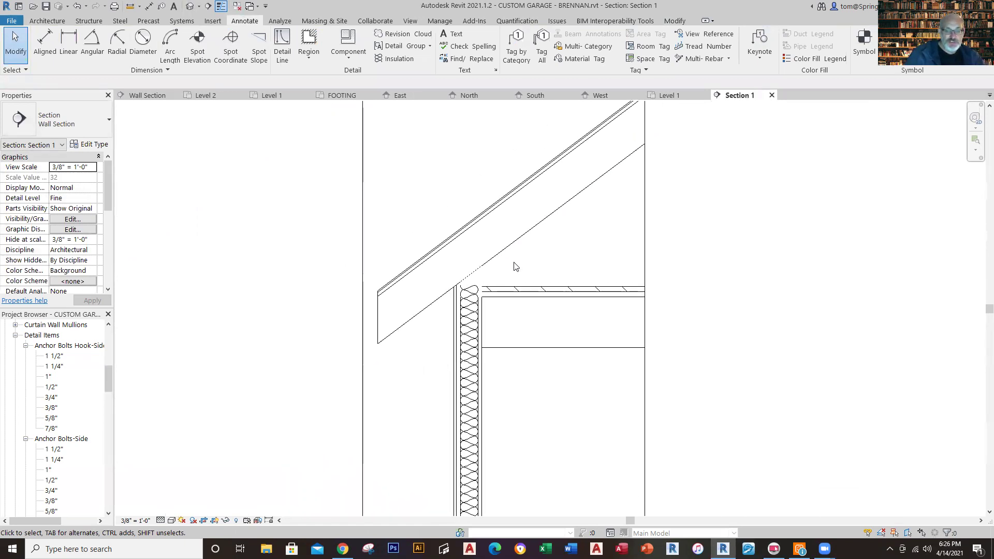
{"action": "scroll", "coordinate": [515, 266], "scroll_direction": "down", "scroll_amount": 3}
{"action": "scroll", "coordinate": [512, 280], "scroll_direction": "up", "scroll_amount": 5}
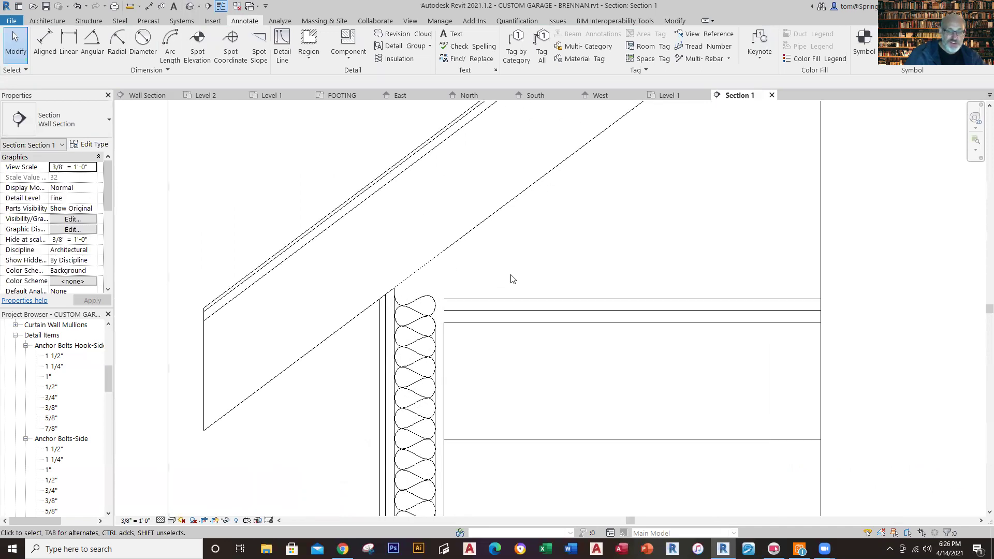
{"action": "scroll", "coordinate": [512, 283], "scroll_direction": "down", "scroll_amount": 1}
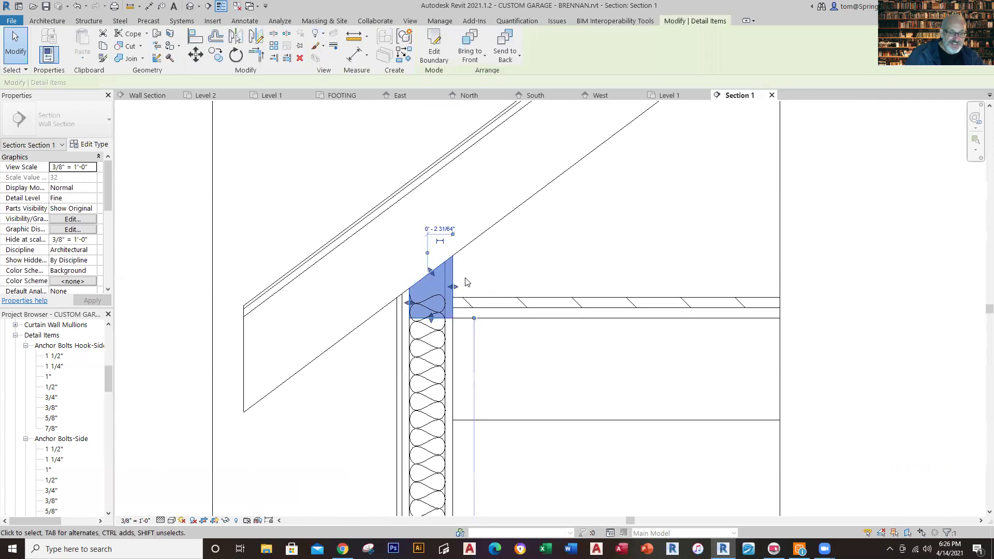
{"action": "left_click", "coordinate": [448, 283]}
{"action": "left_click", "coordinate": [511, 268]}
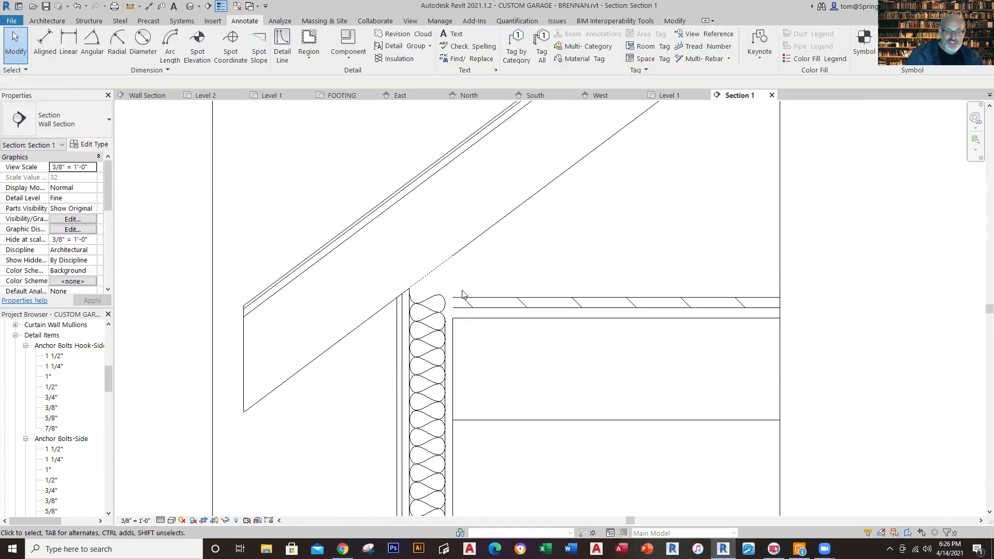
{"action": "scroll", "coordinate": [466, 293], "scroll_direction": "up", "scroll_amount": 2}
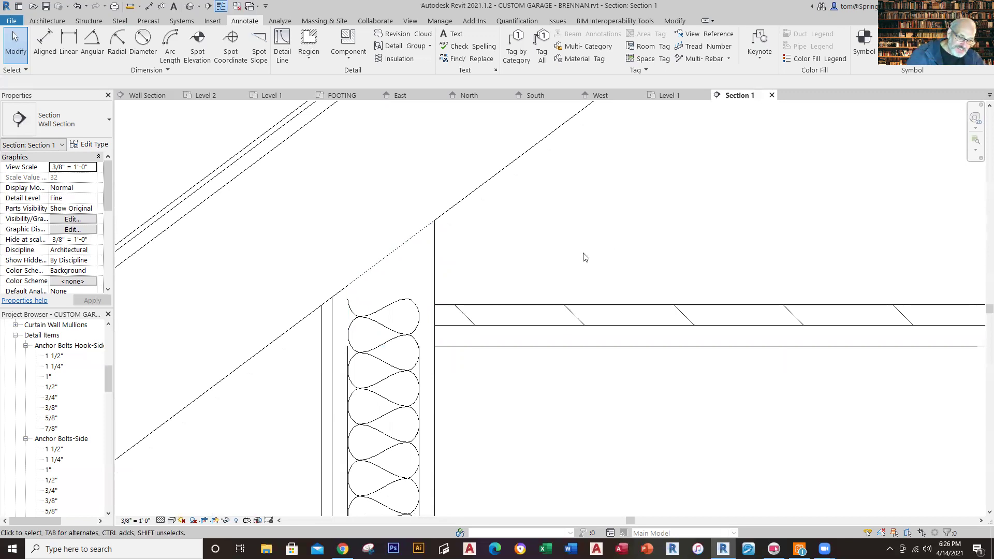
{"action": "scroll", "coordinate": [585, 257], "scroll_direction": "down", "scroll_amount": 4}
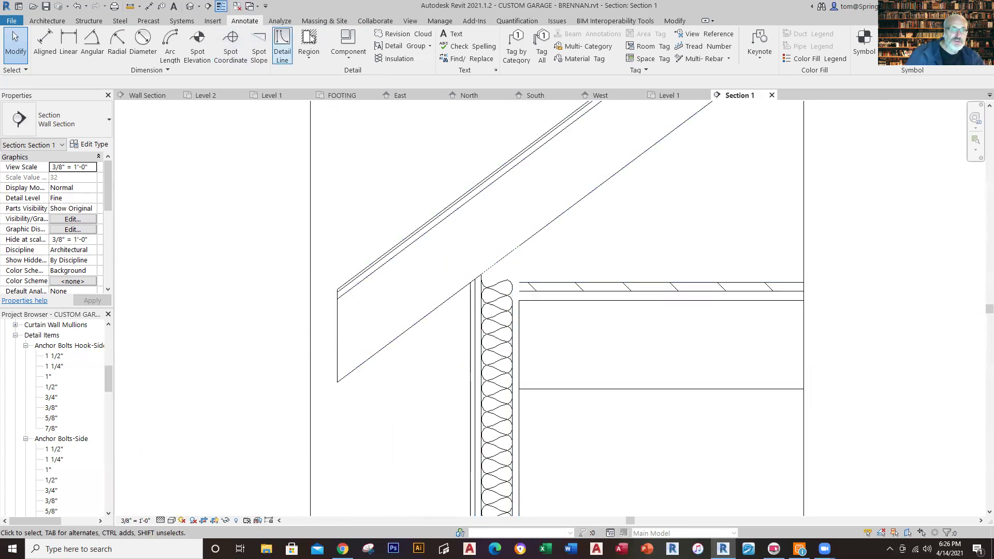
{"action": "left_click", "coordinate": [308, 60]}
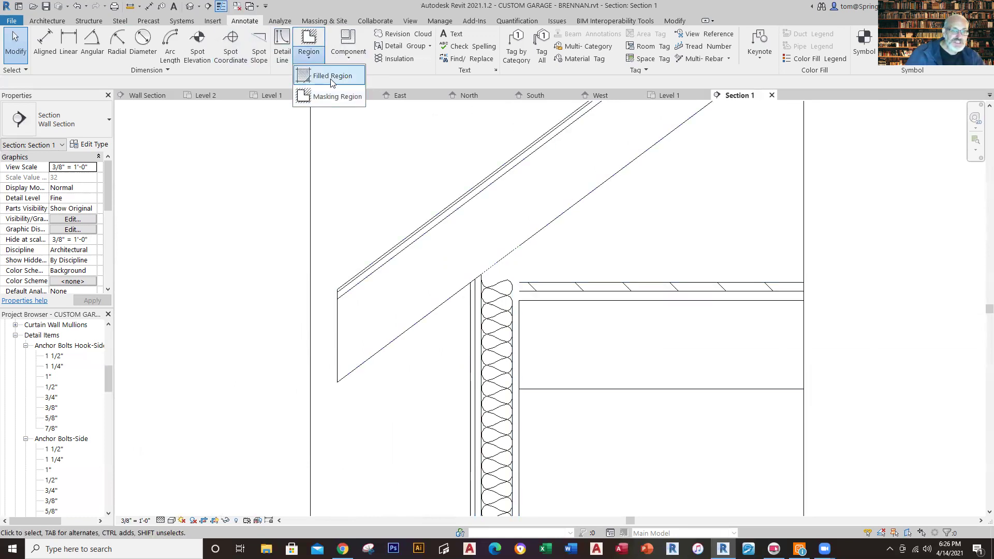
{"action": "left_click", "coordinate": [332, 77]}
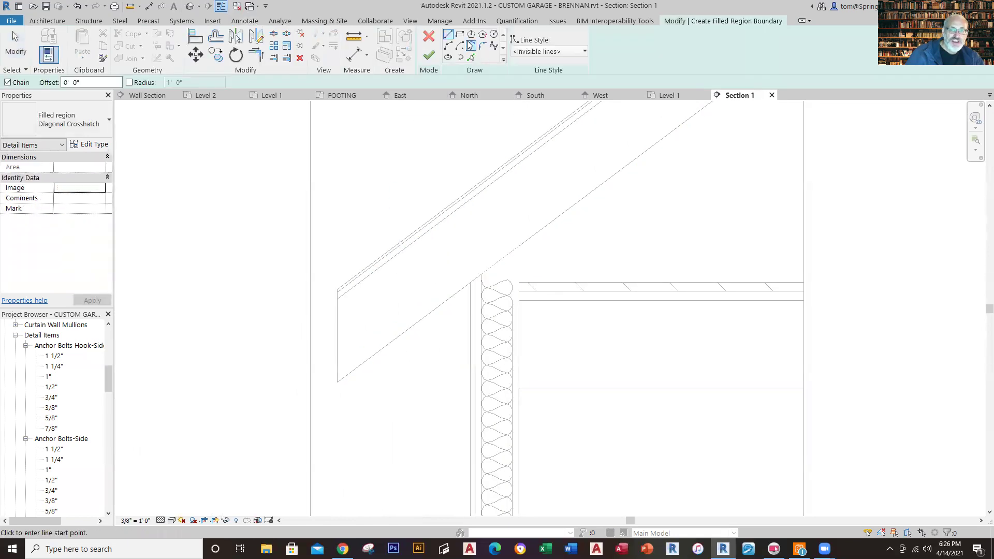
{"action": "left_click", "coordinate": [519, 388]}
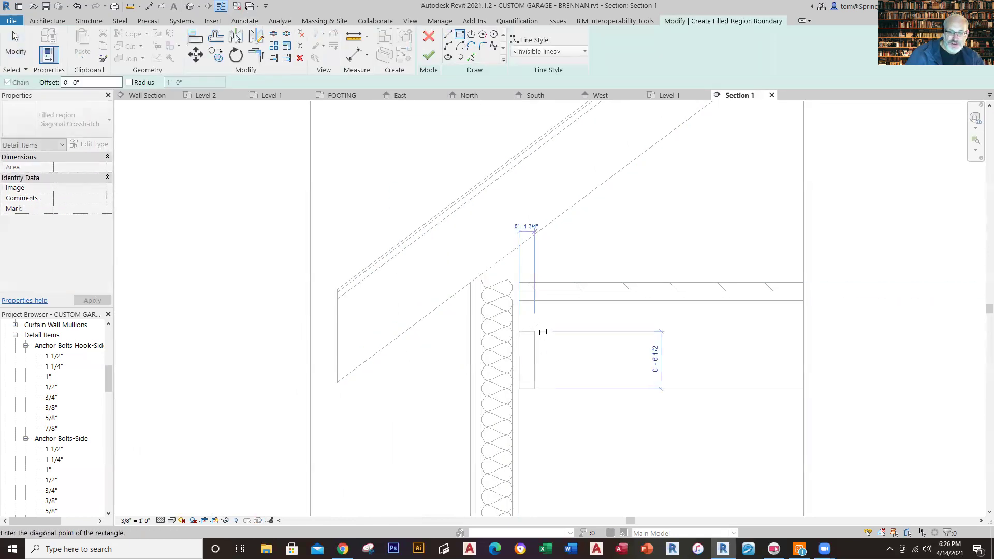
{"action": "left_click", "coordinate": [484, 300]}
{"action": "left_click", "coordinate": [428, 59]}
{"action": "left_click", "coordinate": [638, 244]}
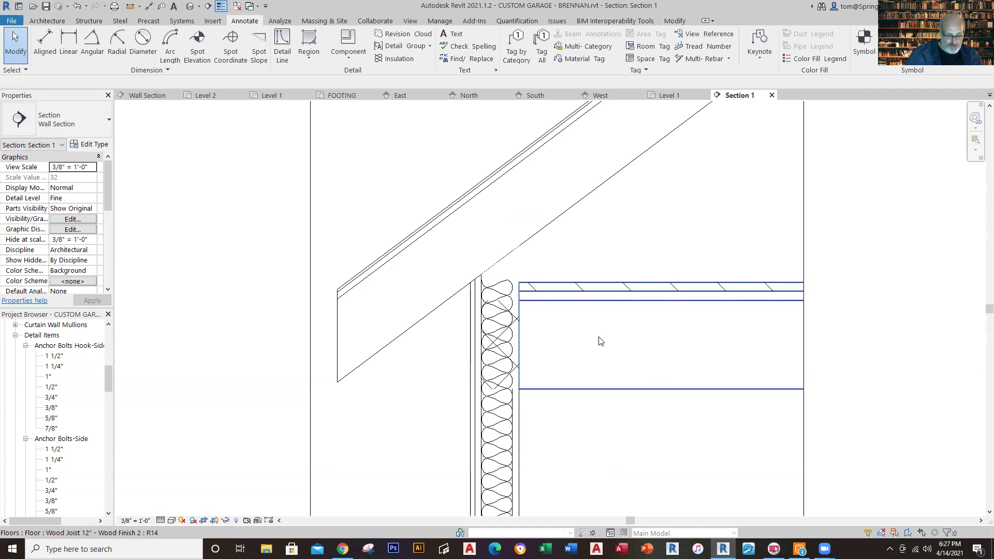
{"action": "key", "text": "ctrl+z"}
{"action": "key", "text": "ctrl+z"}
{"action": "left_click", "coordinate": [428, 39]}
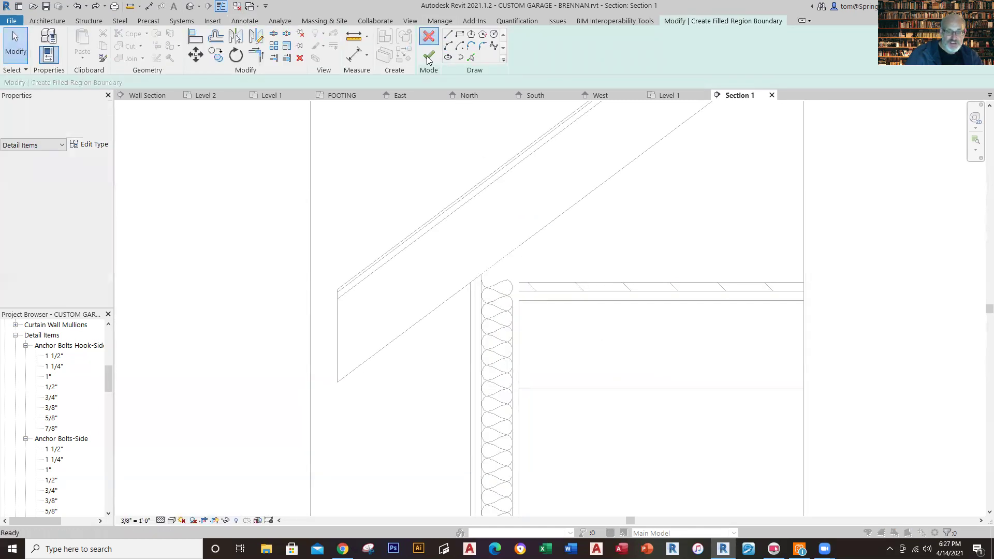
{"action": "left_click", "coordinate": [520, 279]}
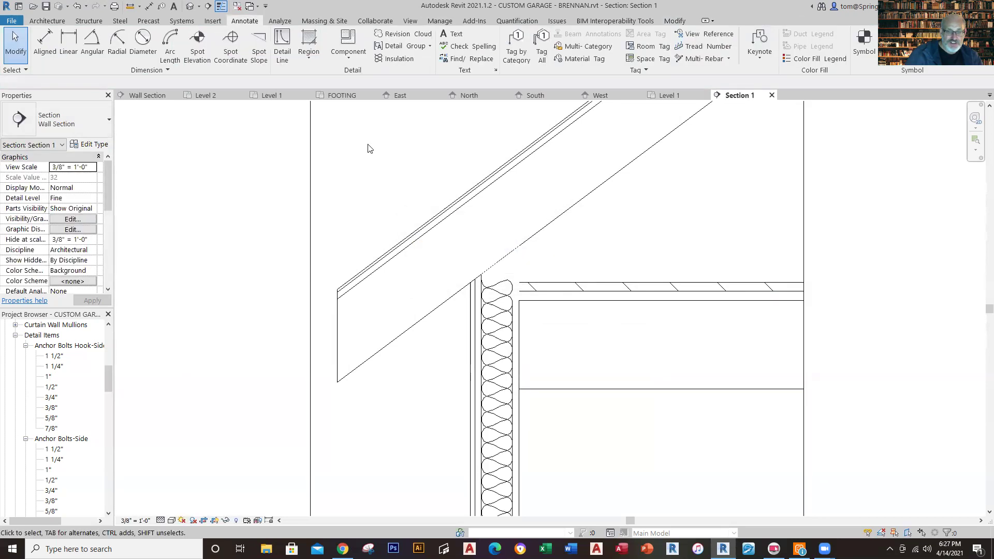
Create a 10" high rectangular masking region across the stud cavity and inner wall finish, from the joist underside to the subfloor underside, and select it.
{"action": "left_click", "coordinate": [310, 58]}
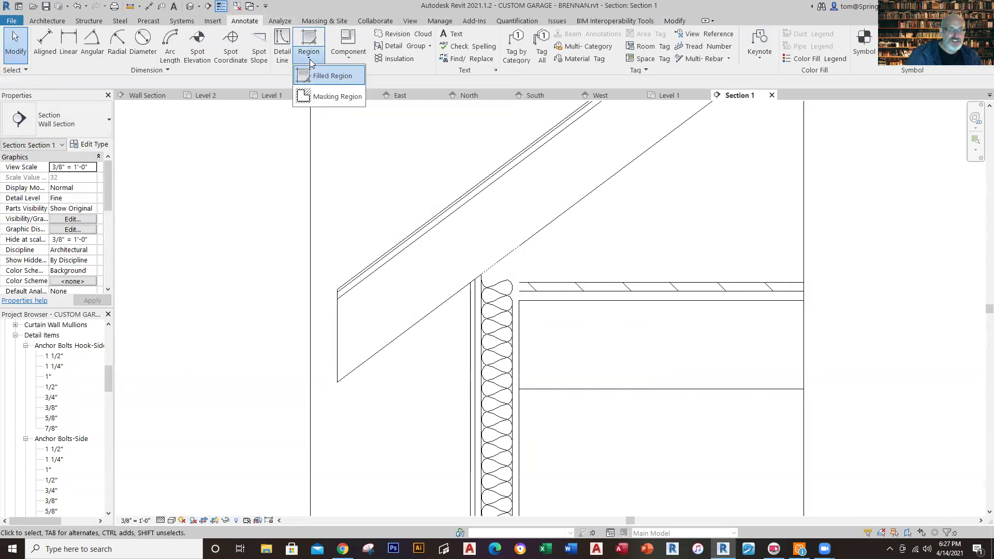
{"action": "left_click", "coordinate": [332, 97]}
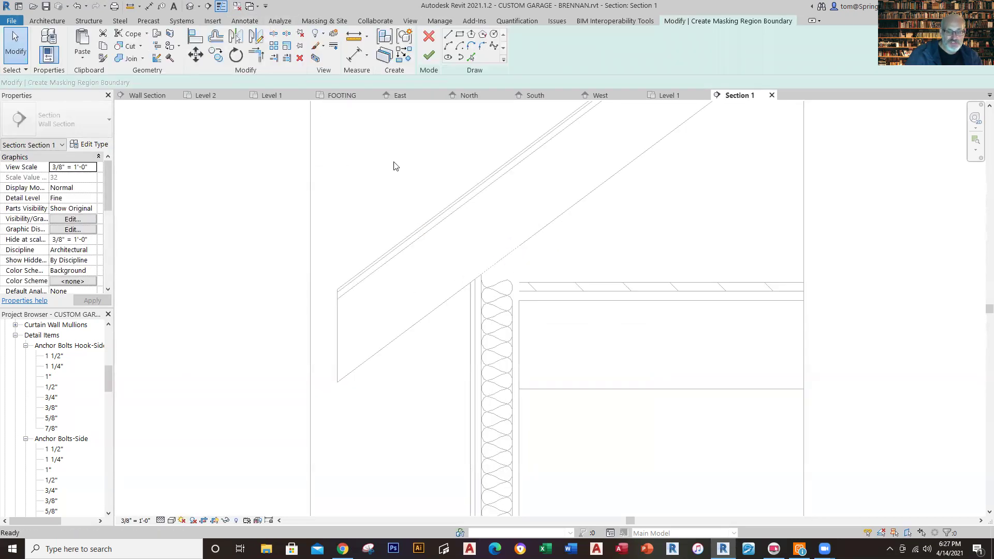
{"action": "left_click", "coordinate": [461, 36]}
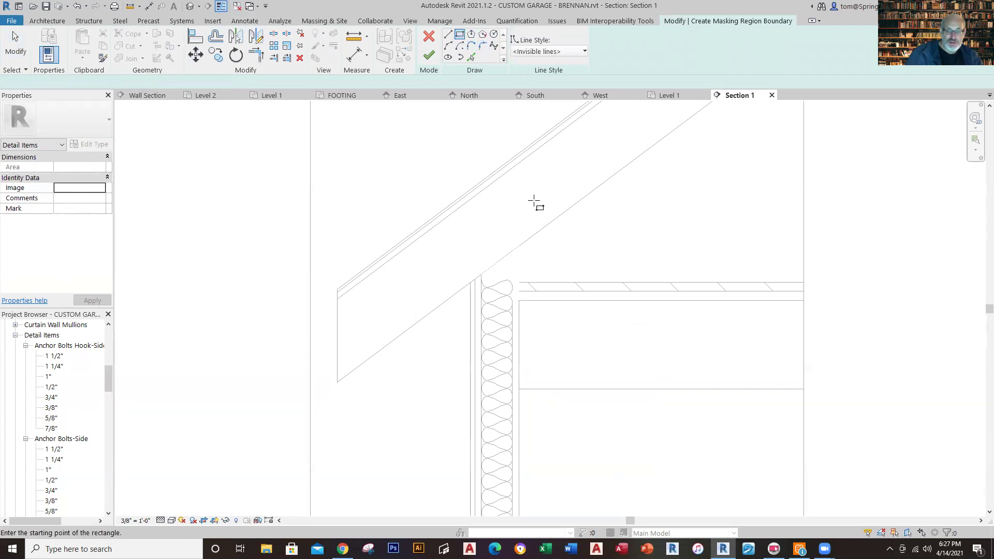
{"action": "left_click", "coordinate": [520, 389]}
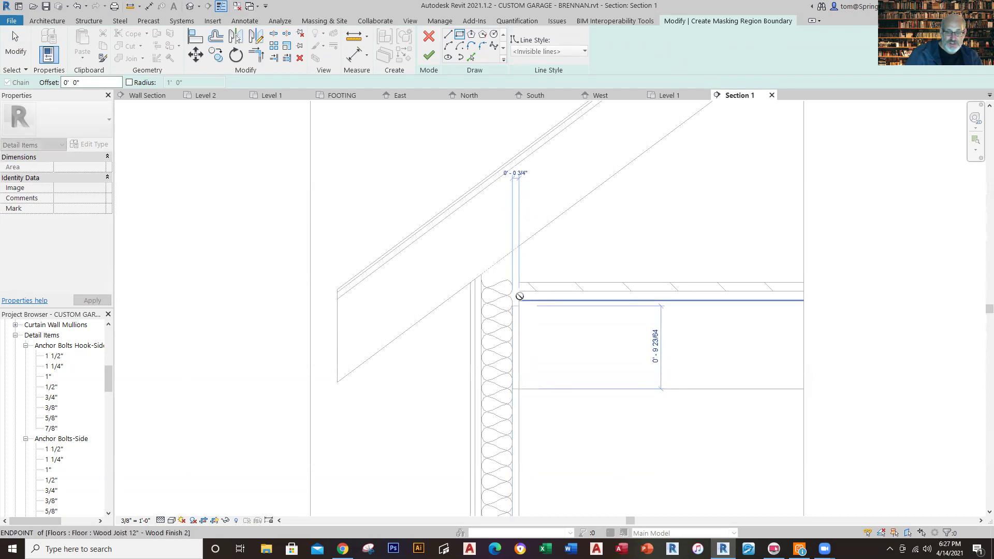
{"action": "left_click", "coordinate": [481, 300]}
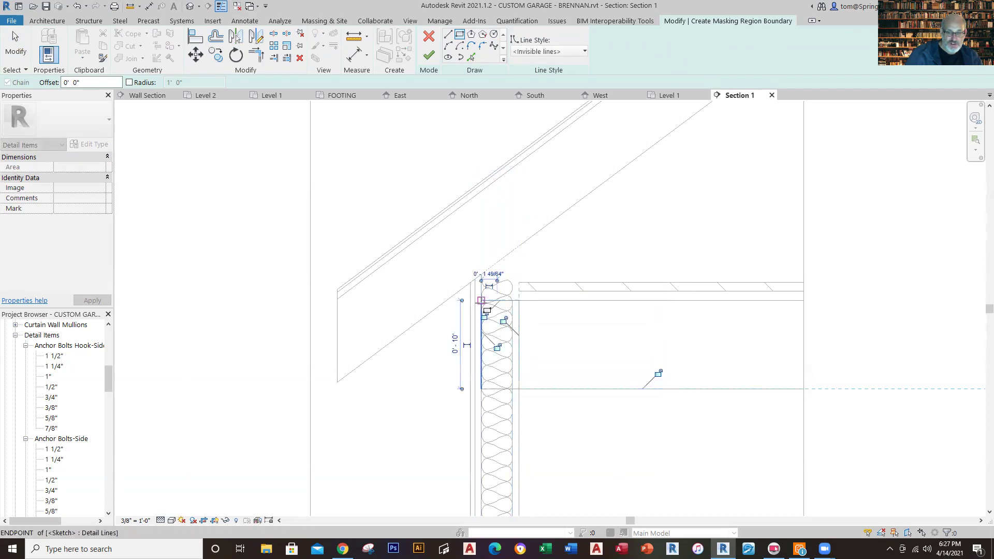
{"action": "left_click", "coordinate": [429, 55]}
{"action": "left_click", "coordinate": [632, 211]}
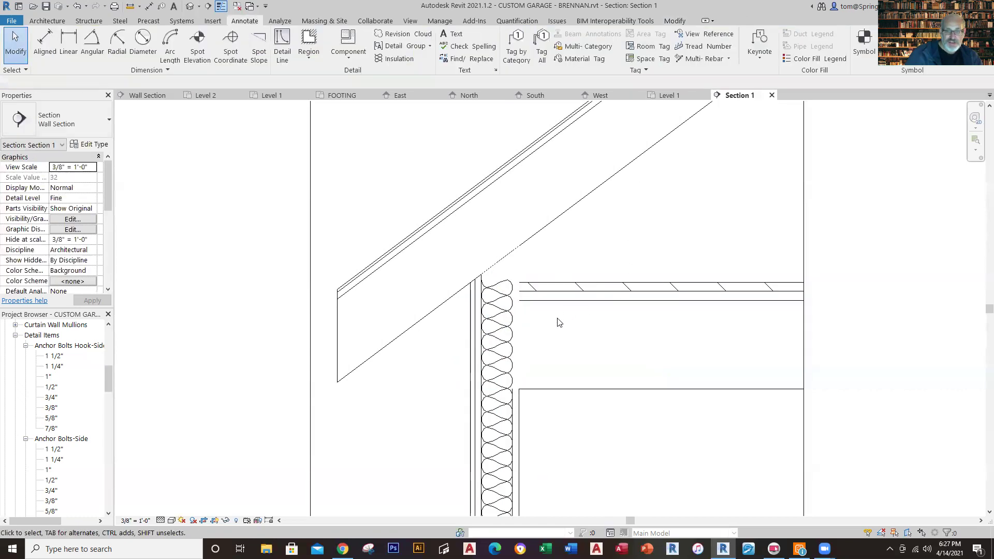
{"action": "left_click", "coordinate": [516, 334]}
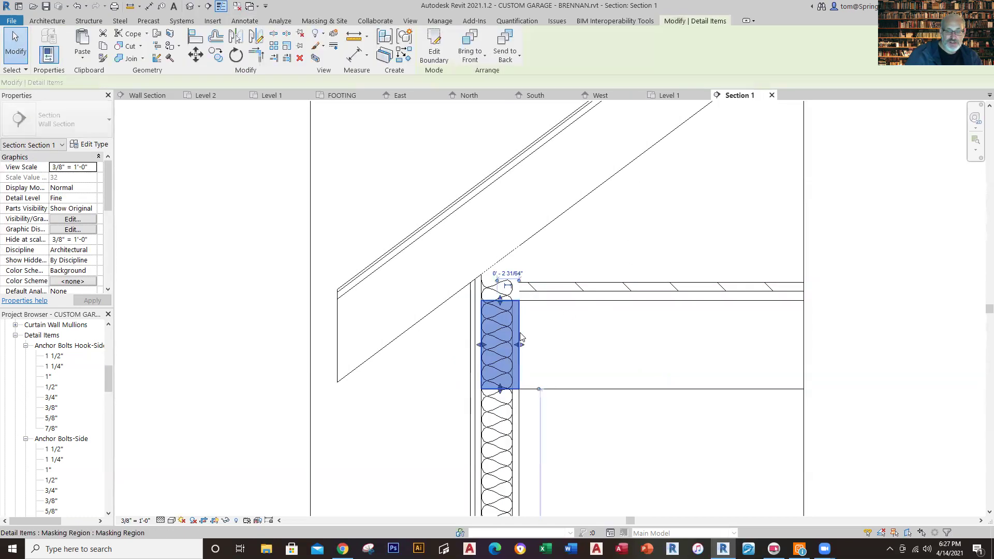
Bring the selected joist-depth masking region to the front, and shorten the batting insulation so its upper end meets the joist underside.
{"action": "left_click", "coordinate": [517, 41]}
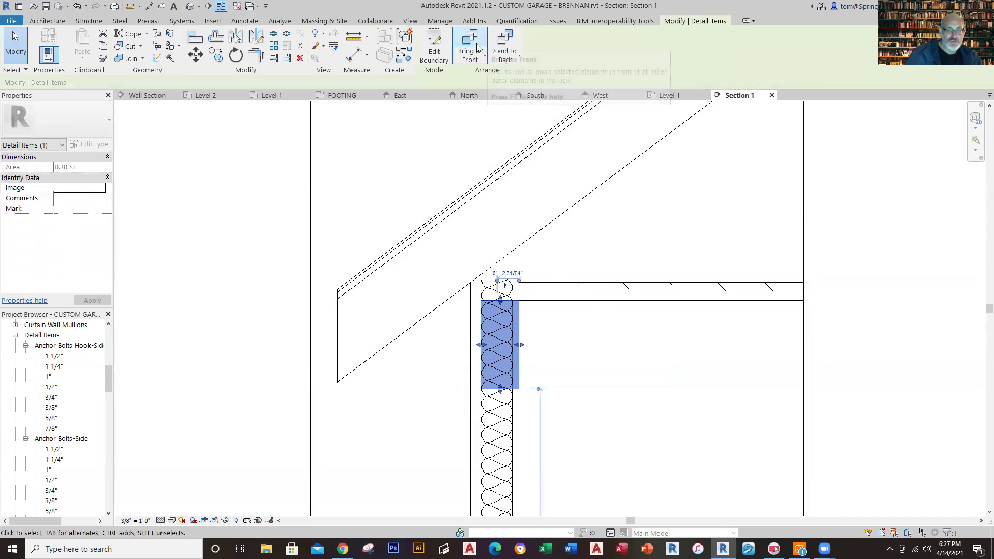
{"action": "left_click", "coordinate": [642, 207]}
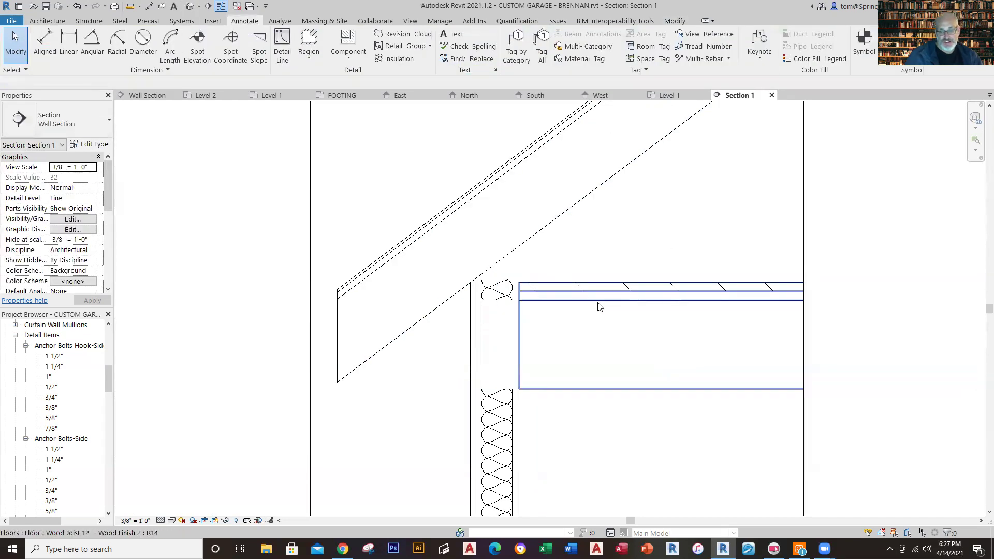
{"action": "scroll", "coordinate": [583, 417], "scroll_direction": "up", "scroll_amount": 1}
{"action": "scroll", "coordinate": [583, 417], "scroll_direction": "up", "scroll_amount": 1}
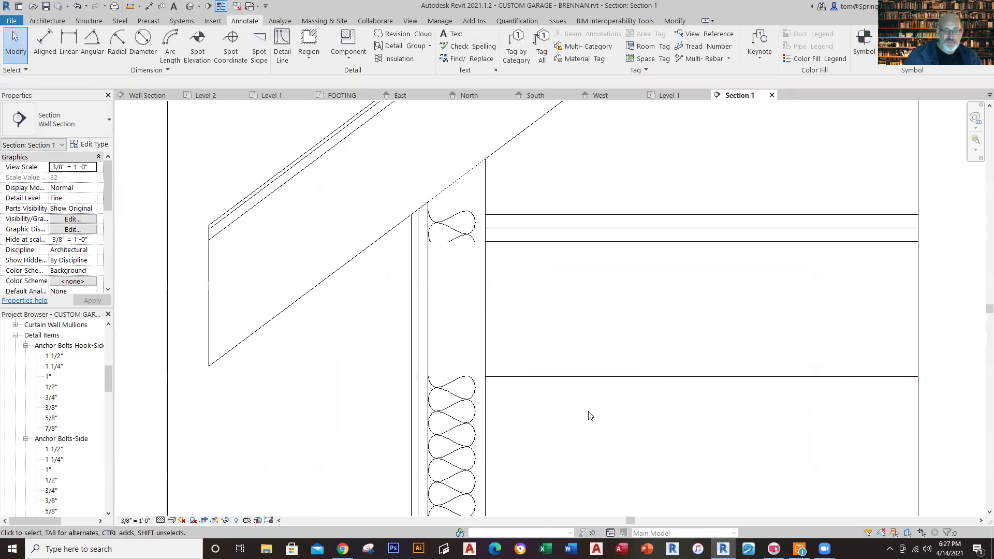
{"action": "left_click", "coordinate": [453, 217]}
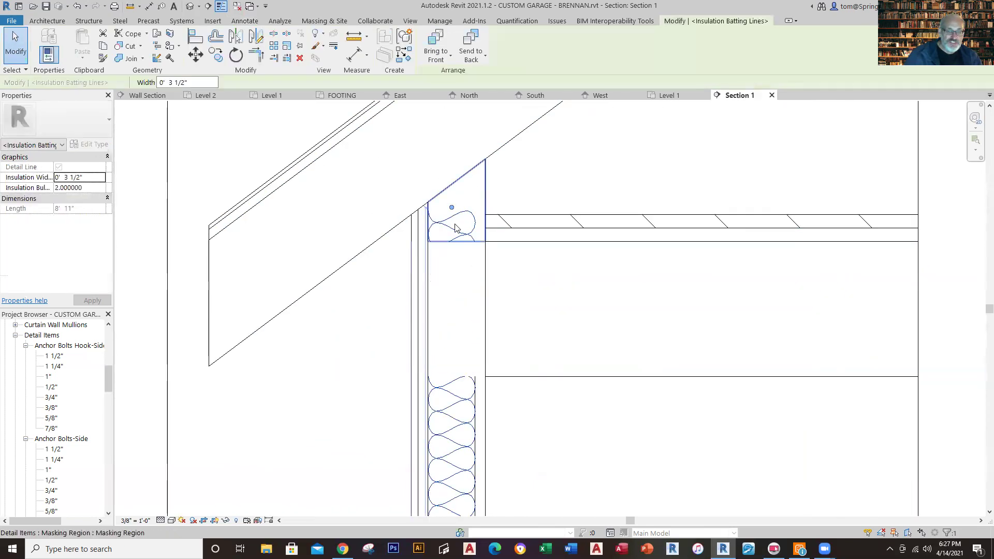
{"action": "left_click_drag", "start_coordinate": [452, 208], "coordinate": [452, 377]}
{"action": "left_click", "coordinate": [563, 350]}
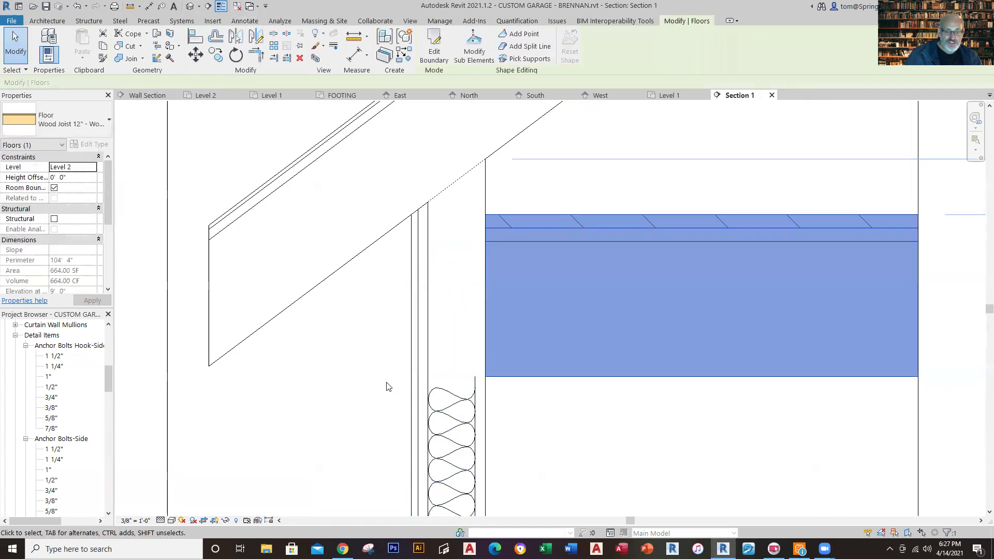
{"action": "left_click", "coordinate": [371, 394]}
{"action": "scroll", "coordinate": [334, 402], "scroll_direction": "down", "scroll_amount": 5}
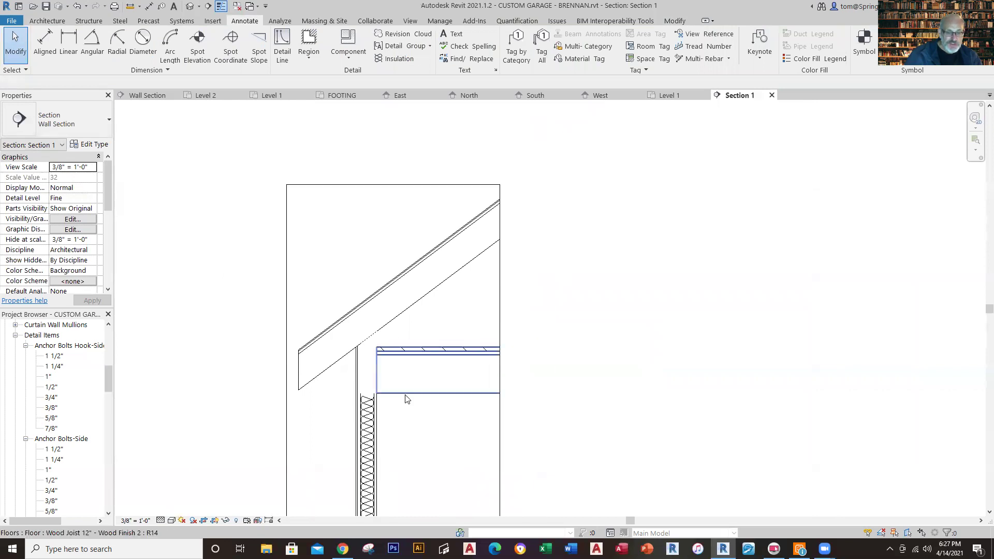
{"action": "scroll", "coordinate": [388, 415], "scroll_direction": "up", "scroll_amount": 3}
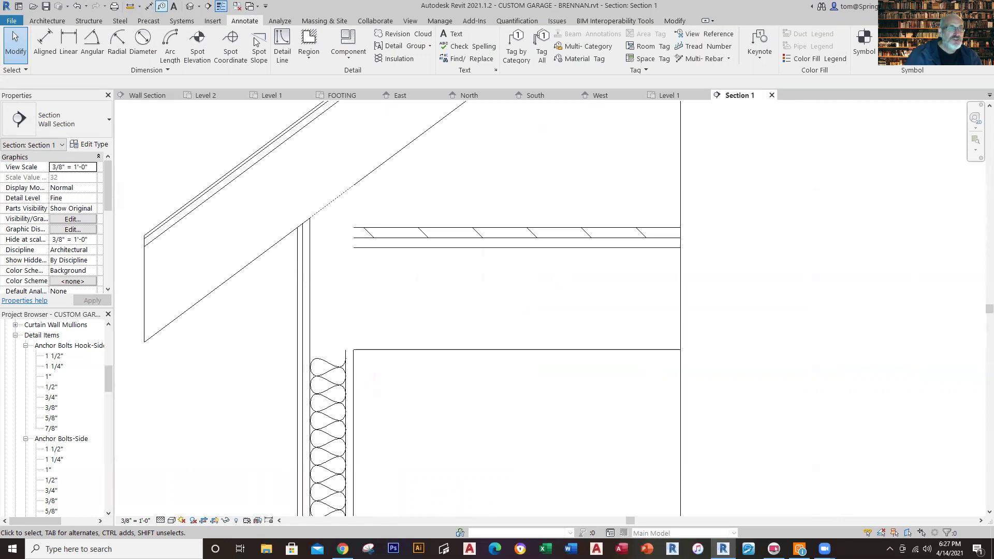
Draw 4 1/4" detail lines extending the joist underside and the subfloor underside across the wall to the stud cavity's outer face.
{"action": "left_click", "coordinate": [282, 47]}
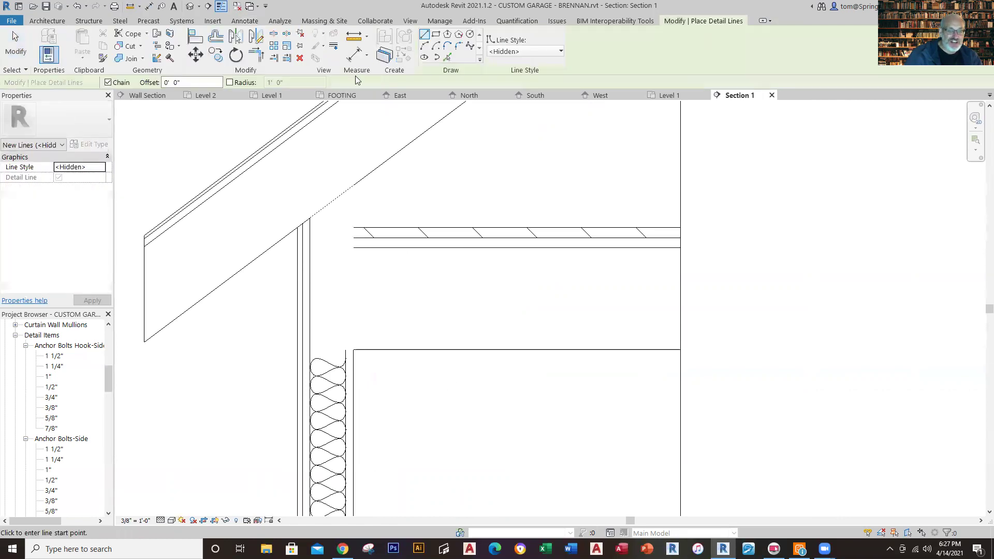
{"action": "left_click", "coordinate": [250, 23]}
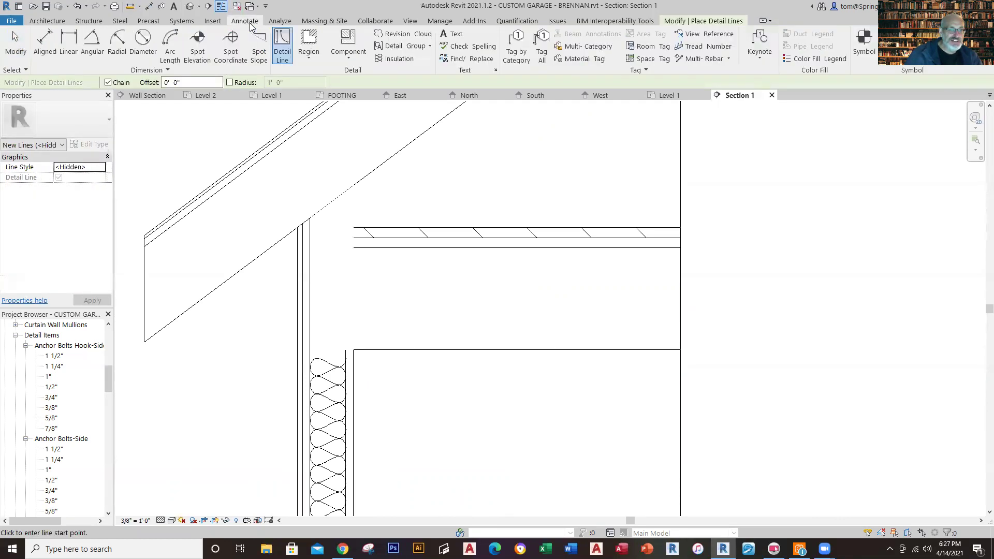
{"action": "left_click", "coordinate": [287, 58]}
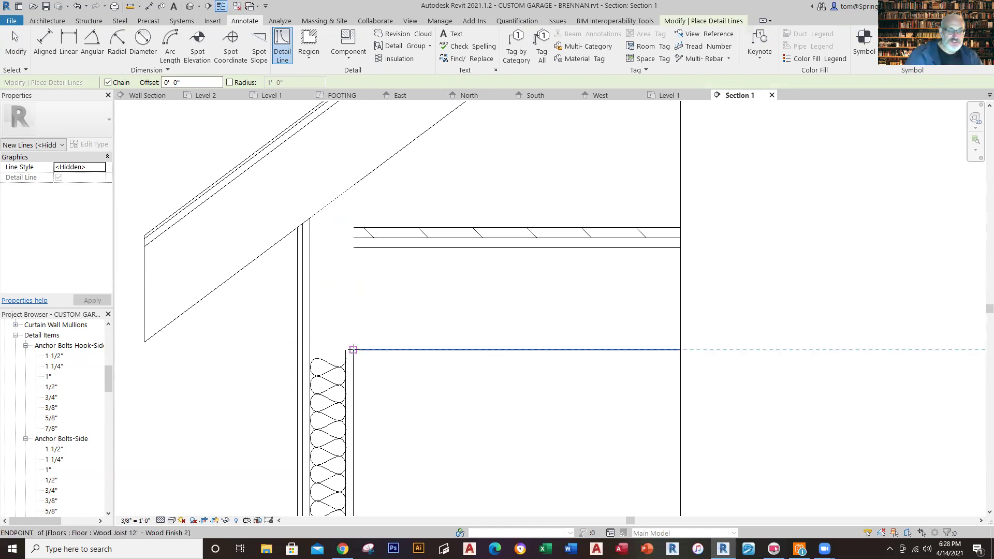
{"action": "left_click", "coordinate": [345, 350]}
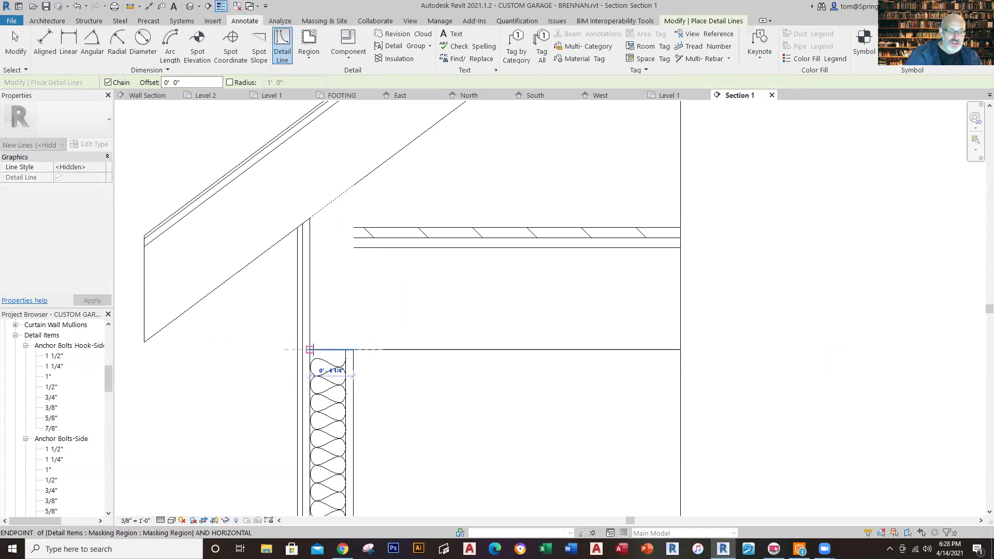
{"action": "key", "text": "Escape"}
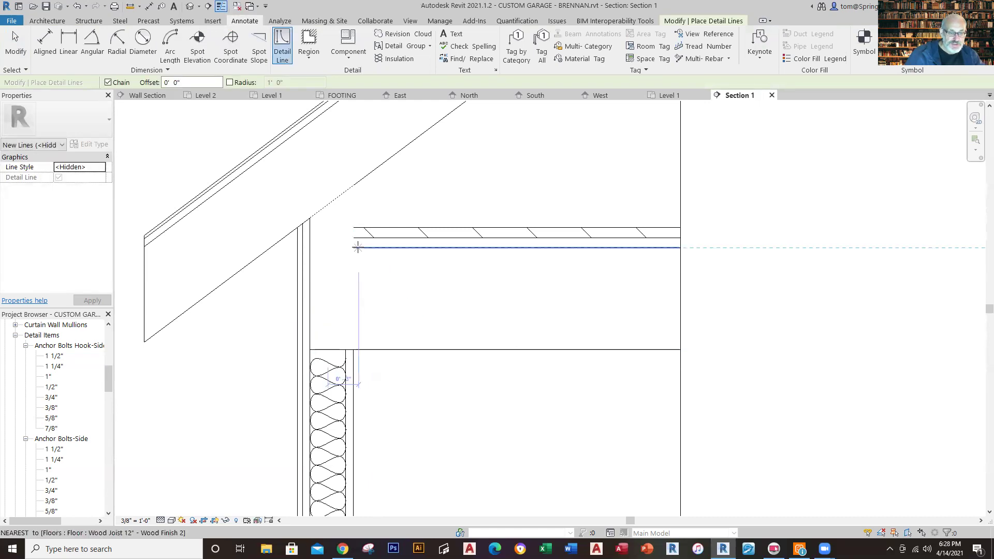
{"action": "left_click", "coordinate": [353, 247]}
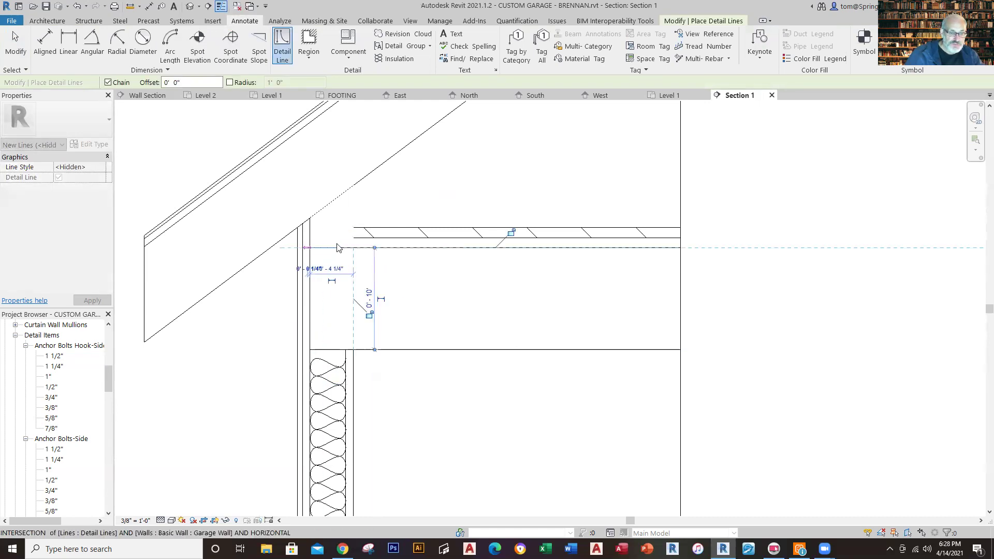
{"action": "key", "text": "Escape"}
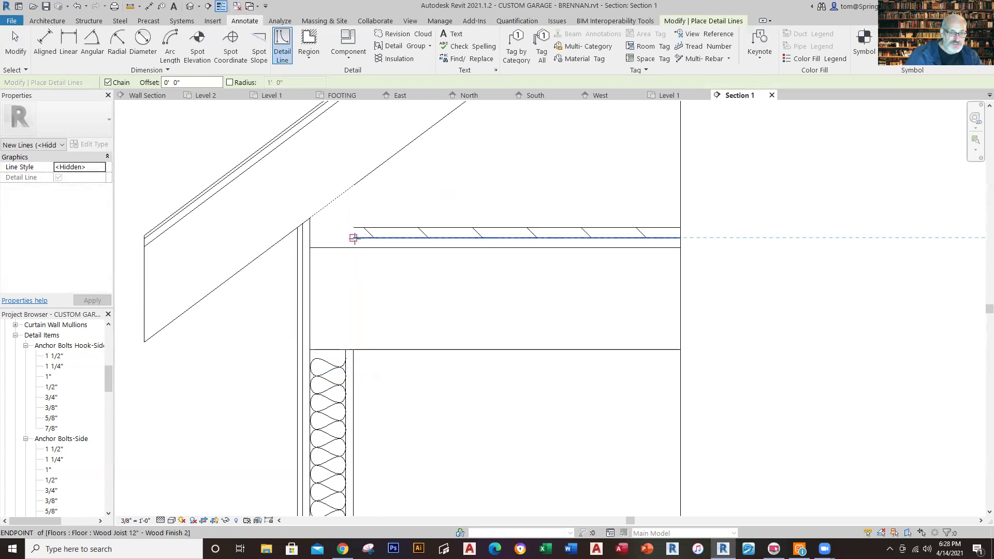
Extend the floor's two upper layer lines to the stud cavity's outer face with detail lines, and finish the line command.
{"action": "left_click", "coordinate": [353, 238]}
{"action": "left_click", "coordinate": [310, 238]}
{"action": "key", "text": "Escape"}
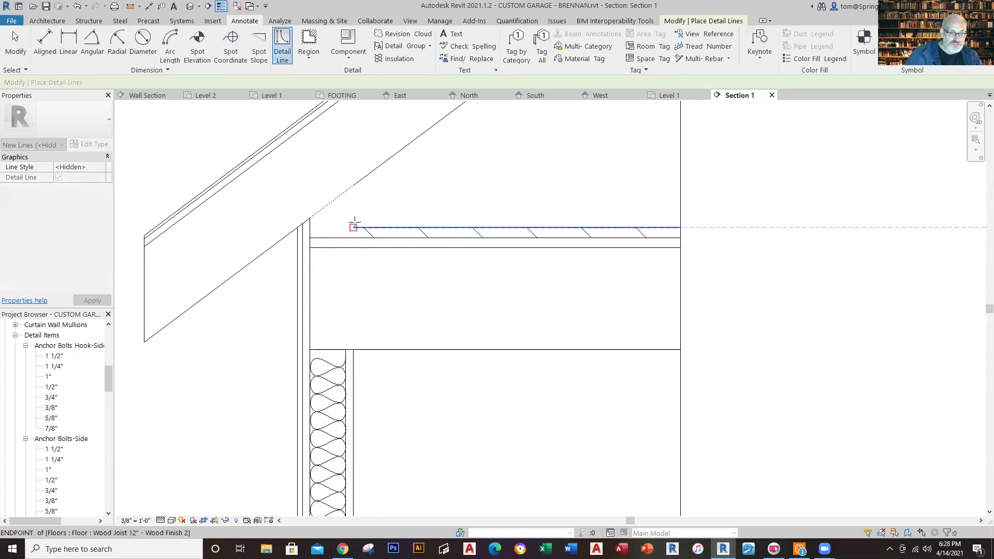
{"action": "left_click", "coordinate": [355, 226]}
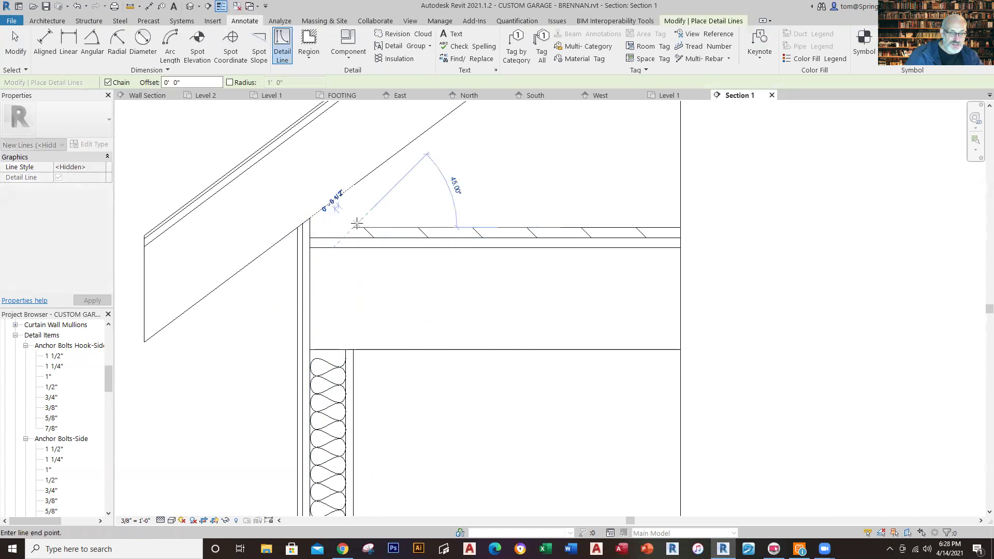
{"action": "left_click", "coordinate": [310, 227]}
{"action": "key", "text": "Escape"}
{"action": "key", "text": "Escape"}
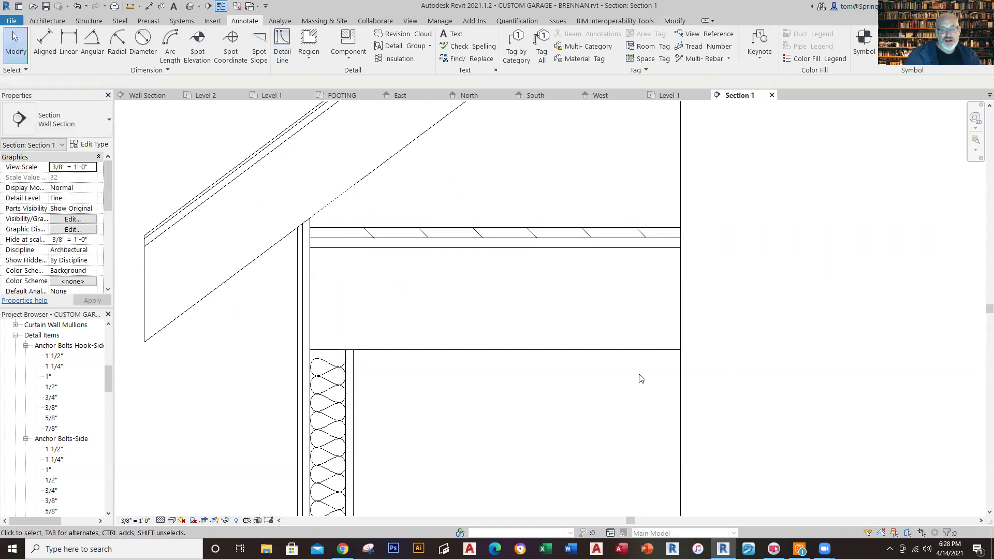
Place two stacked 2x4 nominal cut lumber sections, rotated flat, as a double top plate in the stud cavity directly below the joist.
{"action": "scroll", "coordinate": [468, 317], "scroll_direction": "down", "scroll_amount": 2}
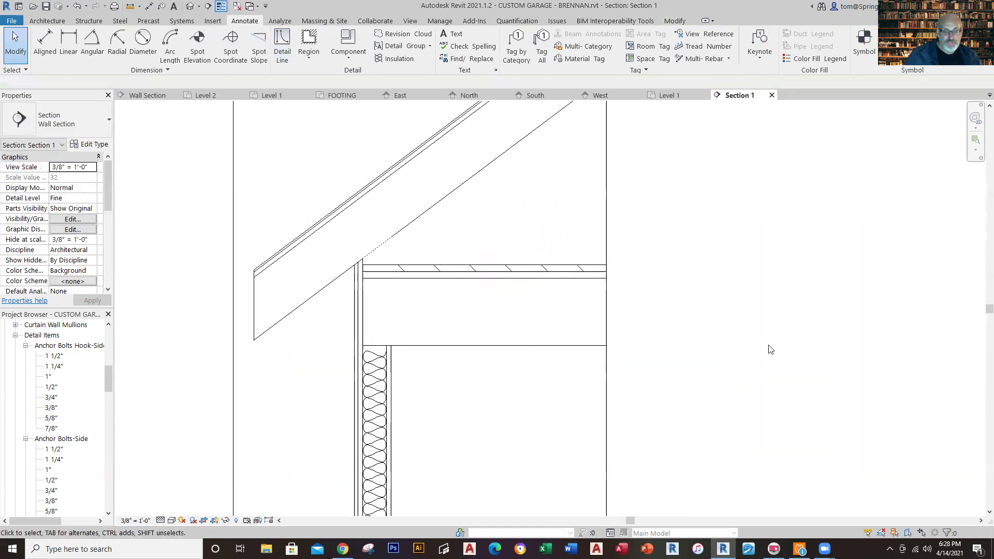
{"action": "scroll", "coordinate": [772, 350], "scroll_direction": "down", "scroll_amount": 1}
{"action": "scroll", "coordinate": [495, 399], "scroll_direction": "down", "scroll_amount": 1}
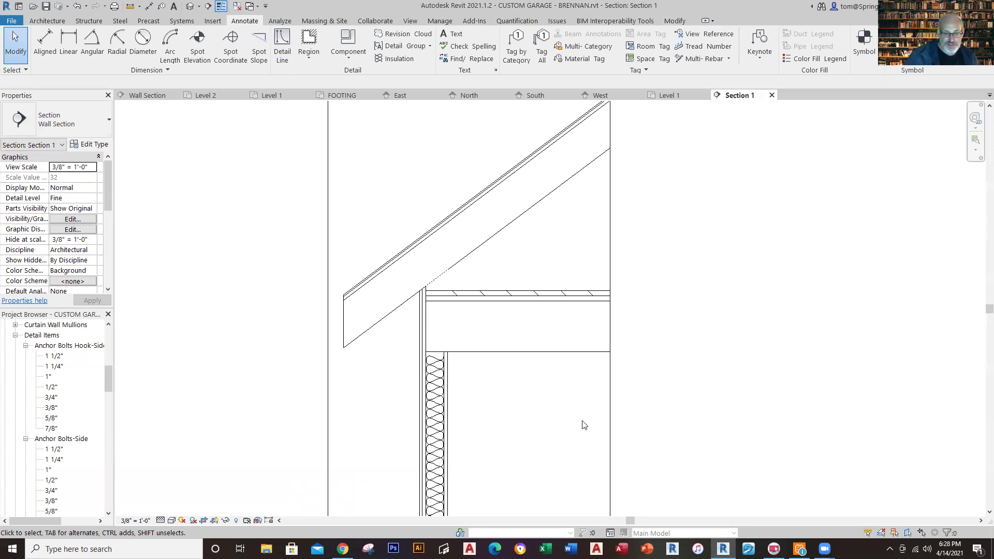
{"action": "scroll", "coordinate": [454, 377], "scroll_direction": "down", "scroll_amount": 1}
{"action": "scroll", "coordinate": [452, 377], "scroll_direction": "up", "scroll_amount": 5}
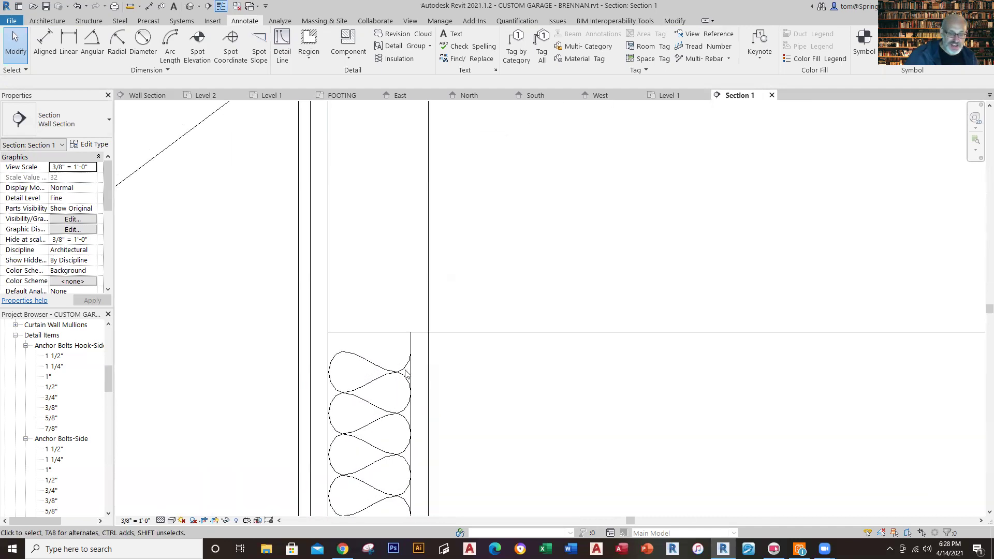
{"action": "left_click_drag", "start_coordinate": [108, 378], "coordinate": [108, 399]}
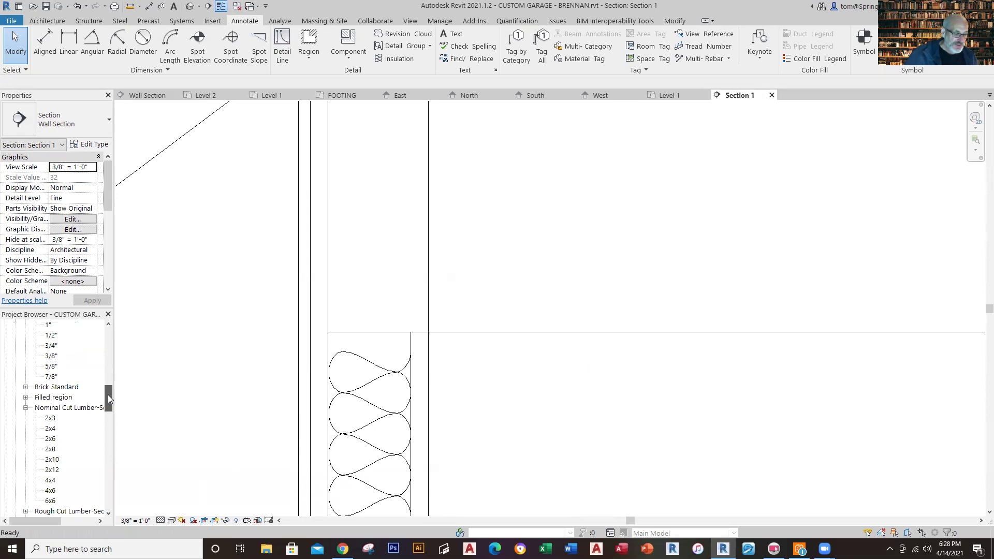
{"action": "left_click", "coordinate": [50, 428]}
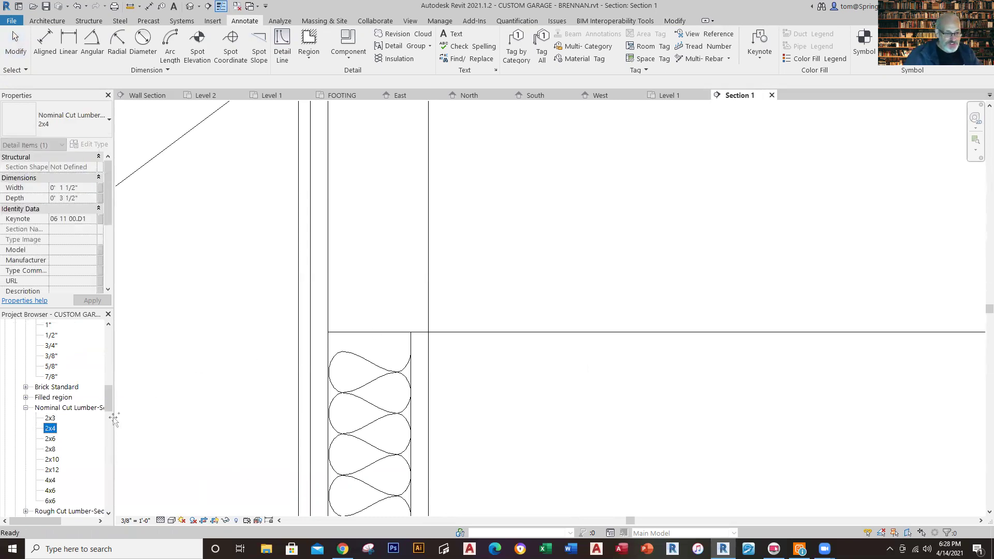
{"action": "left_click_drag", "start_coordinate": [480, 290], "coordinate": [479, 284]}
{"action": "key", "text": "space"}
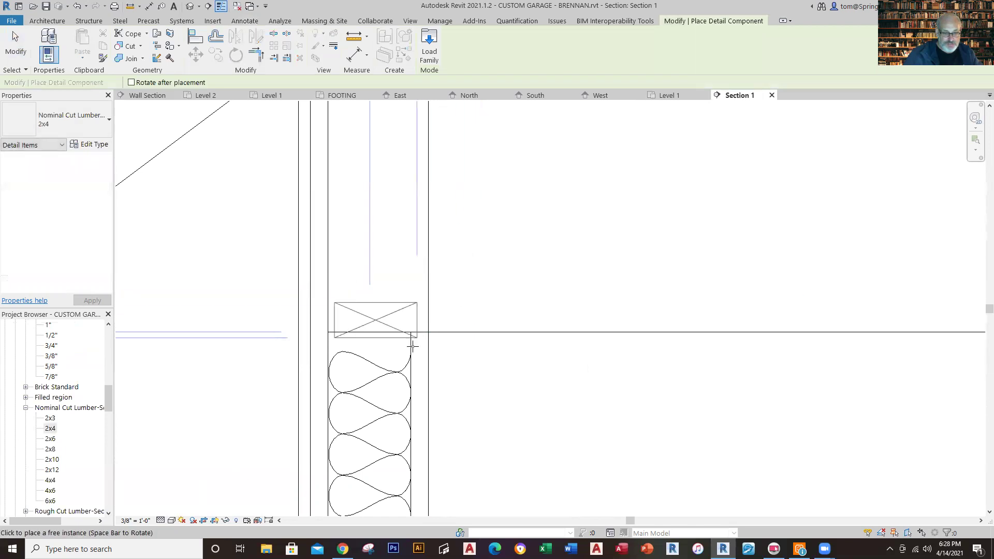
{"action": "left_click", "coordinate": [410, 369]}
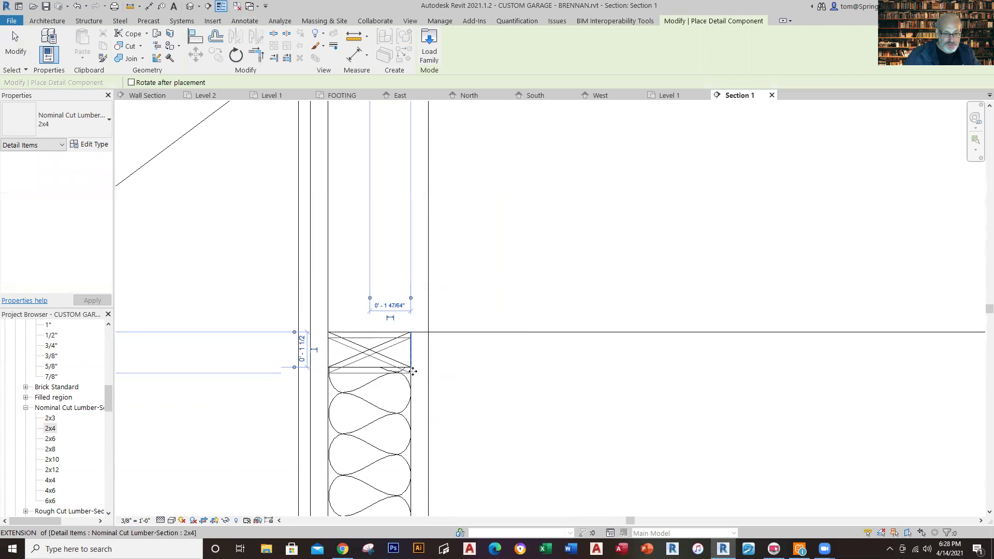
{"action": "left_click", "coordinate": [410, 402]}
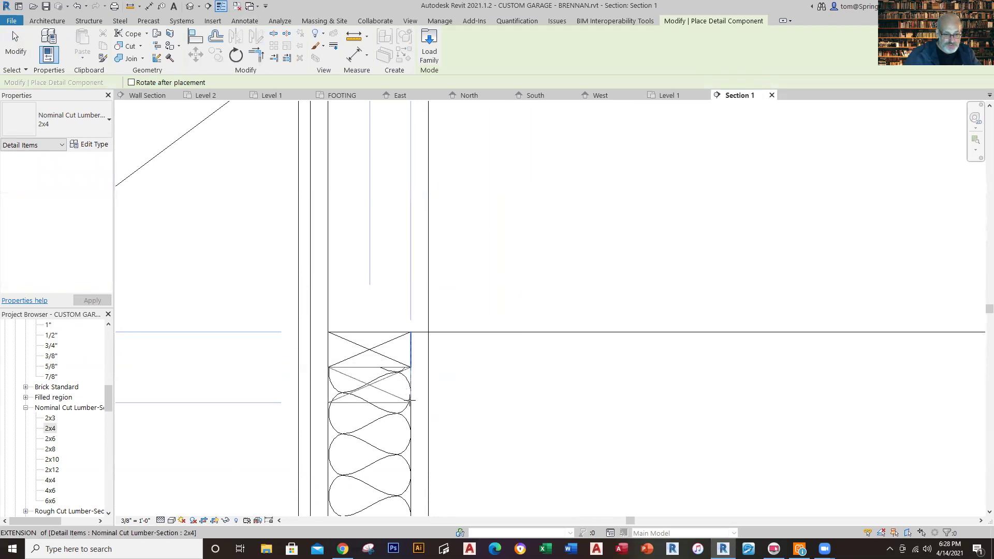
{"action": "key", "text": "Escape"}
{"action": "key", "text": "Escape"}
Examine the wall section from roof to footing, checking the top plates, floor extension and insulation.
{"action": "scroll", "coordinate": [600, 409], "scroll_direction": "down", "scroll_amount": 6}
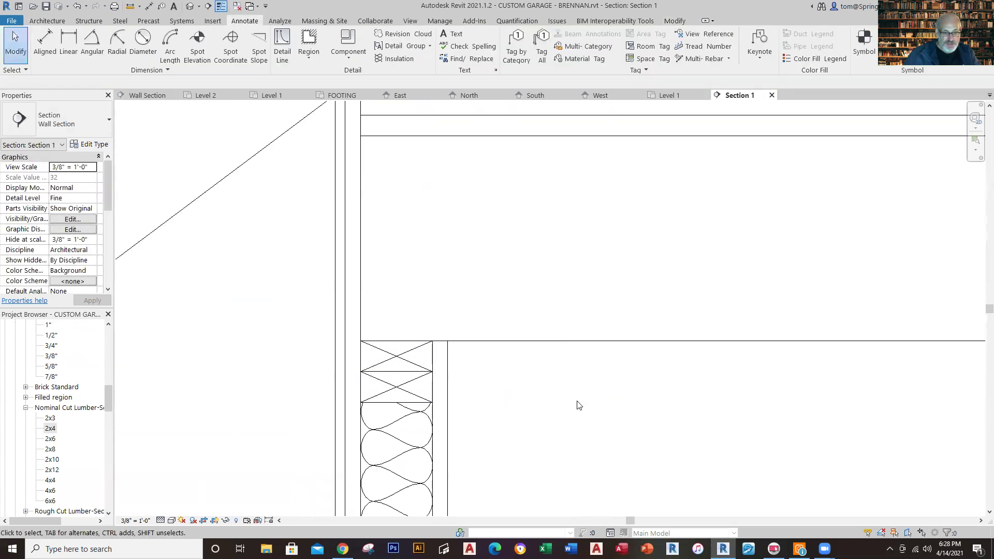
{"action": "middle_click_drag", "start_coordinate": [600, 418], "coordinate": [517, 410]}
{"action": "scroll", "coordinate": [509, 407], "scroll_direction": "down", "scroll_amount": 2}
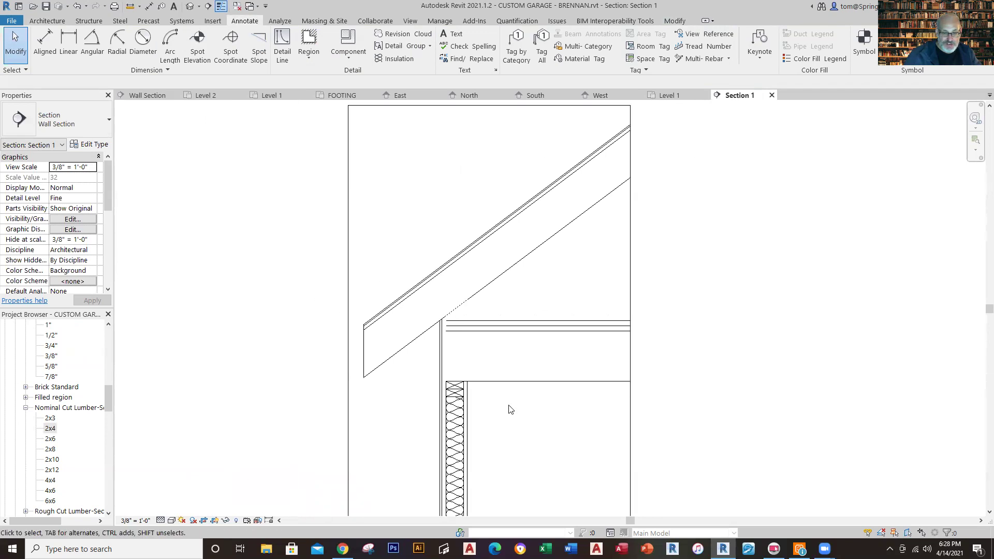
{"action": "scroll", "coordinate": [503, 379], "scroll_direction": "up", "scroll_amount": 3}
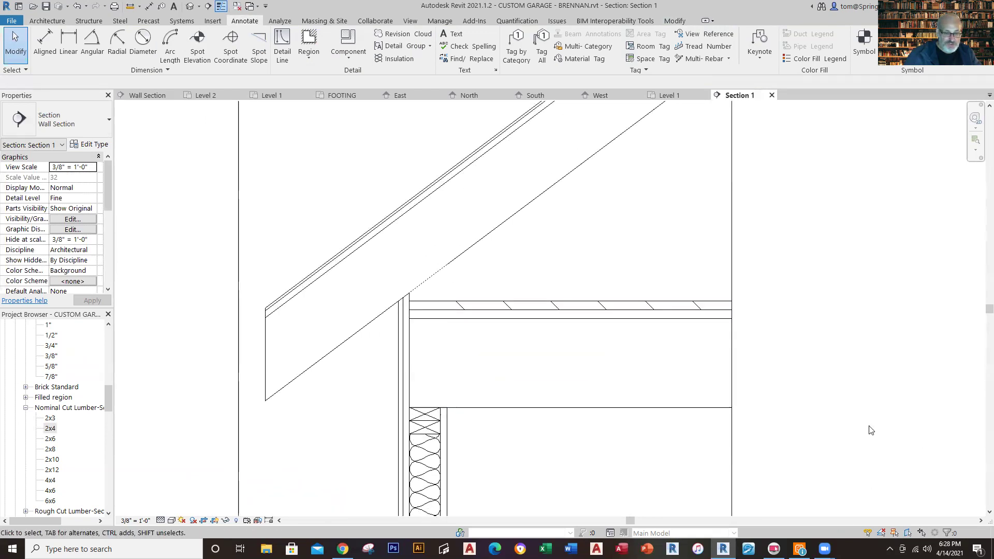
{"action": "scroll", "coordinate": [871, 430], "scroll_direction": "down", "scroll_amount": 2}
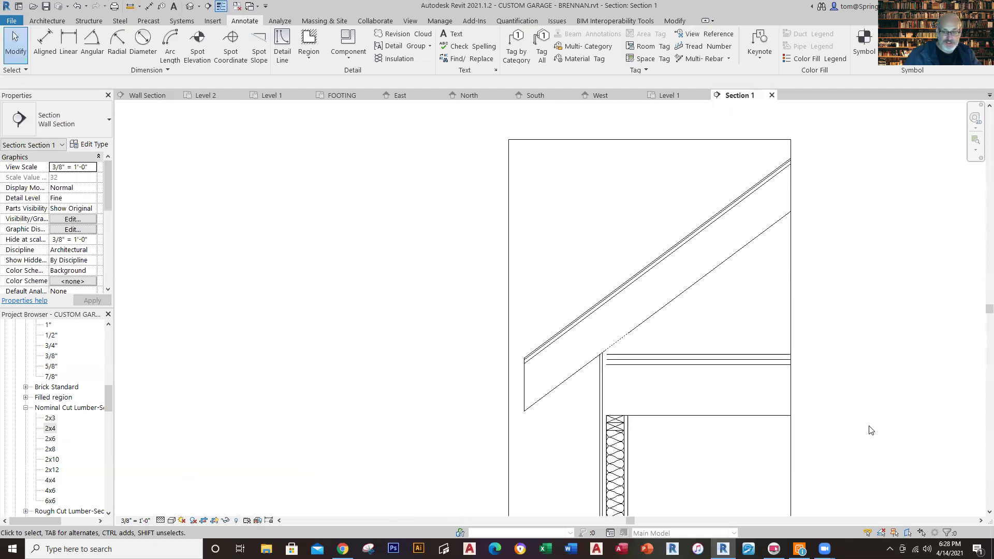
{"action": "middle_click_drag", "start_coordinate": [872, 430], "coordinate": [604, 322]}
{"action": "scroll", "coordinate": [450, 401], "scroll_direction": "down", "scroll_amount": 2}
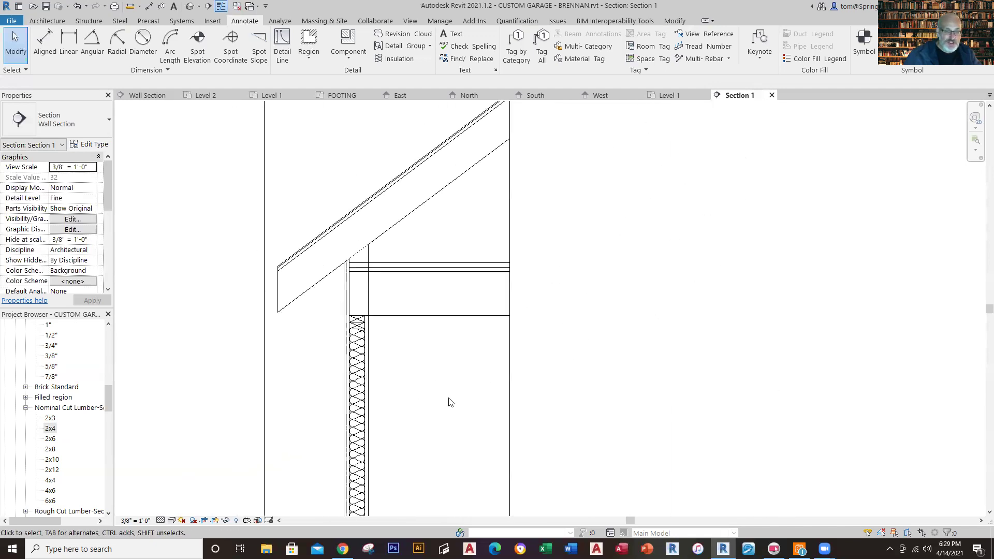
{"action": "scroll", "coordinate": [450, 402], "scroll_direction": "down", "scroll_amount": 2}
{"action": "middle_click_drag", "start_coordinate": [500, 357], "coordinate": [521, 267]}
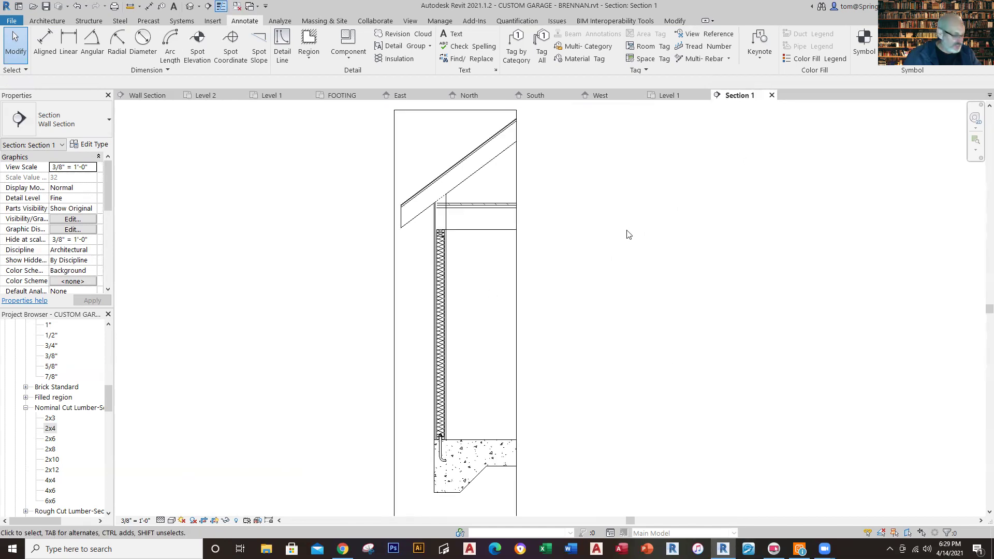
Mask the stray vertical wall line between the roof underside and the finish floor with a four-sided masking region bounded by invisible lines.
{"action": "scroll", "coordinate": [513, 150], "scroll_direction": "up", "scroll_amount": 2}
{"action": "scroll", "coordinate": [444, 222], "scroll_direction": "up", "scroll_amount": 2}
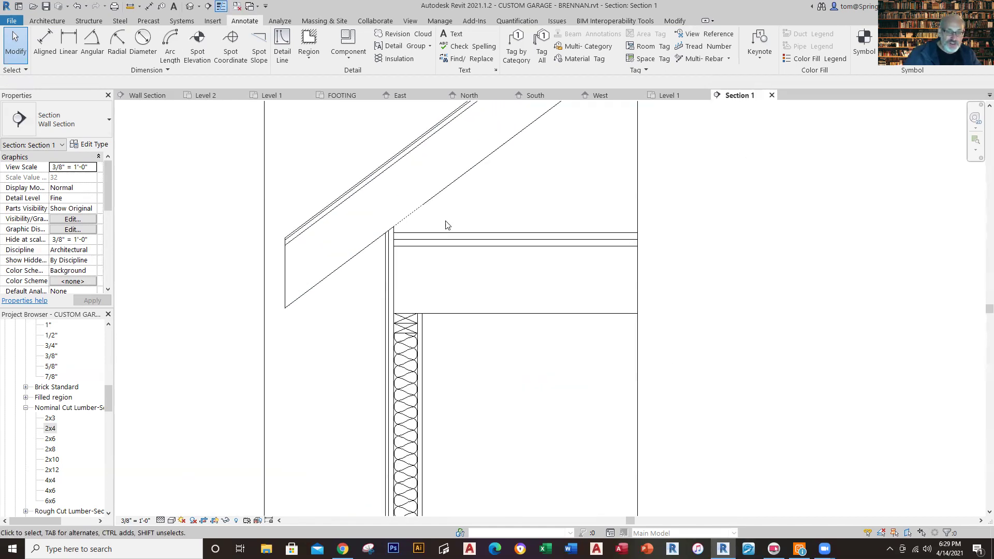
{"action": "scroll", "coordinate": [395, 217], "scroll_direction": "up", "scroll_amount": 2}
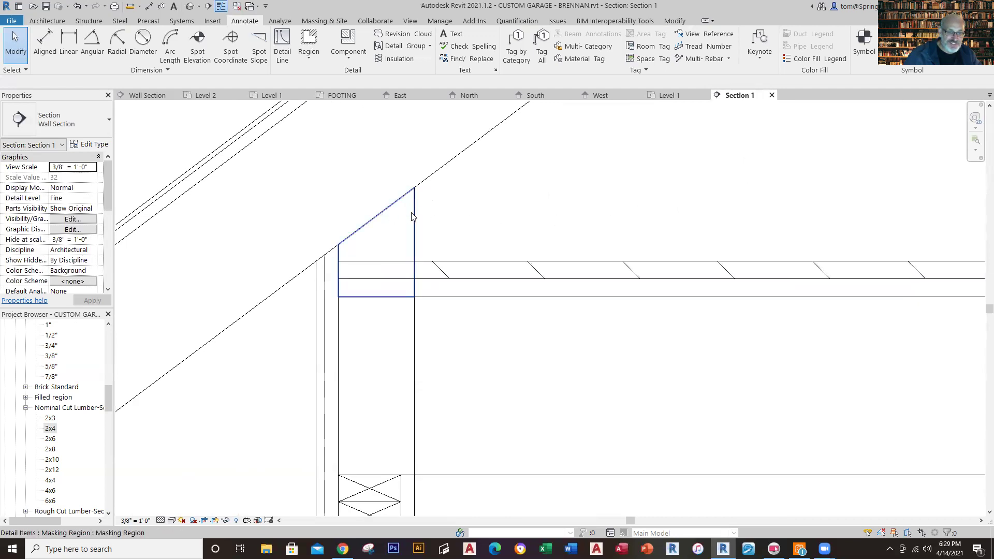
{"action": "left_click", "coordinate": [309, 51]}
{"action": "left_click", "coordinate": [324, 97]}
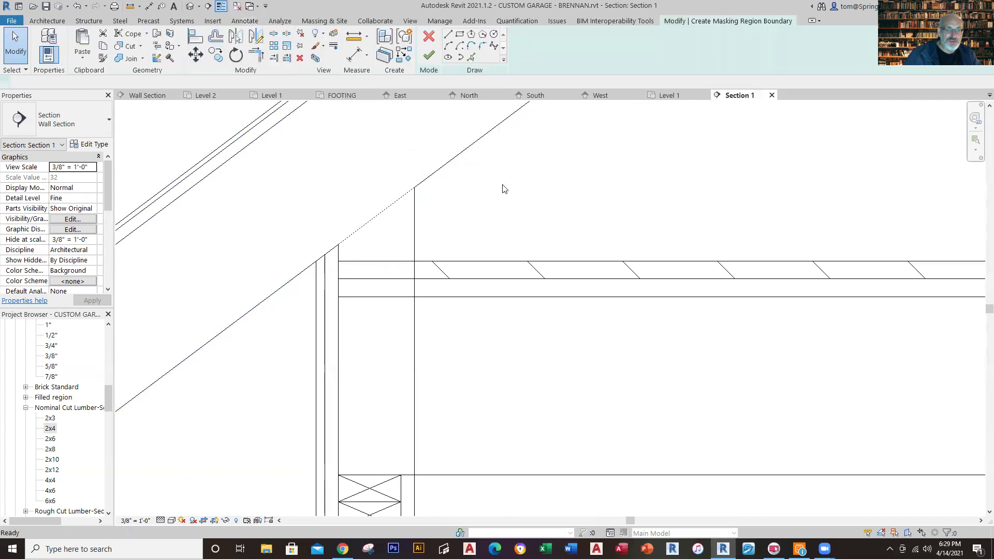
{"action": "left_click", "coordinate": [392, 204]}
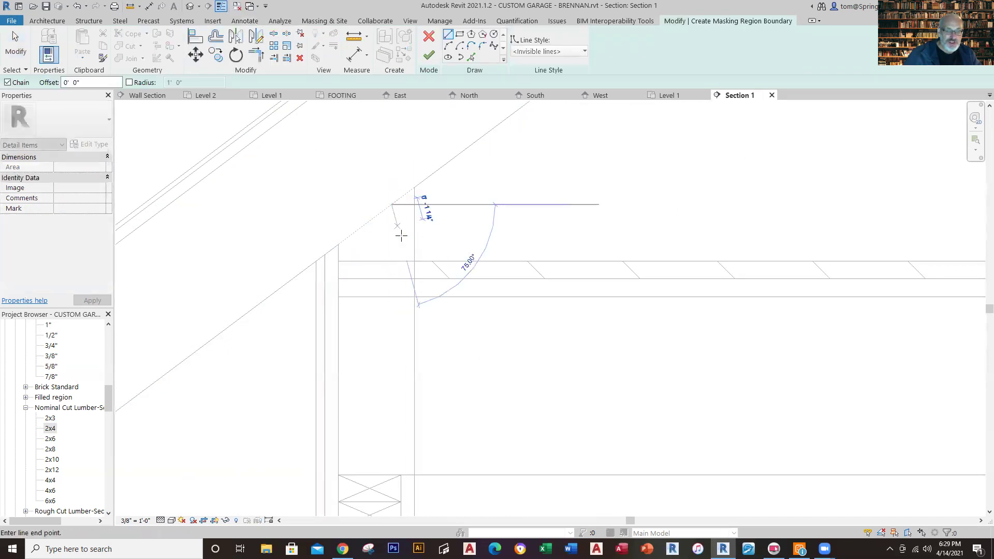
{"action": "left_click", "coordinate": [414, 262]}
{"action": "left_click", "coordinate": [532, 224]}
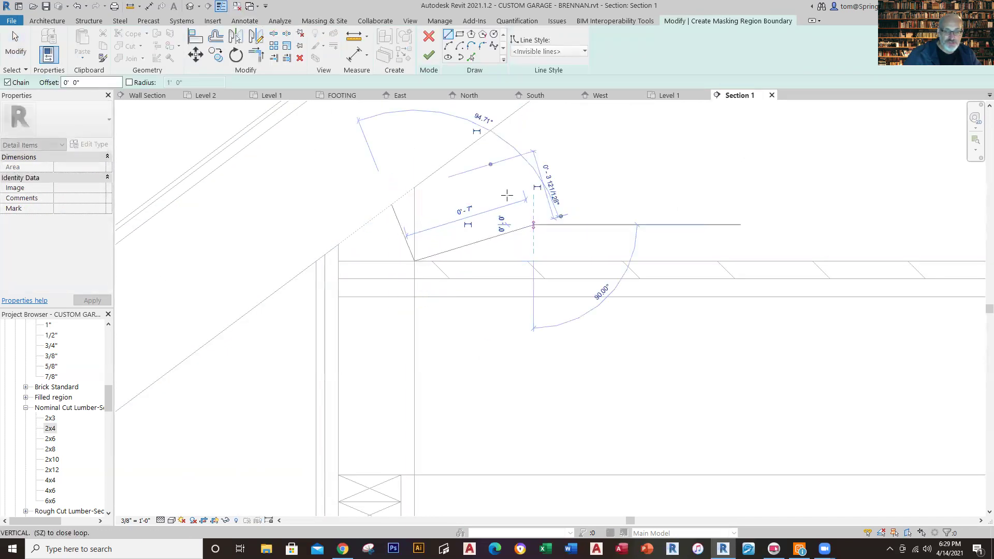
{"action": "left_click", "coordinate": [414, 187]}
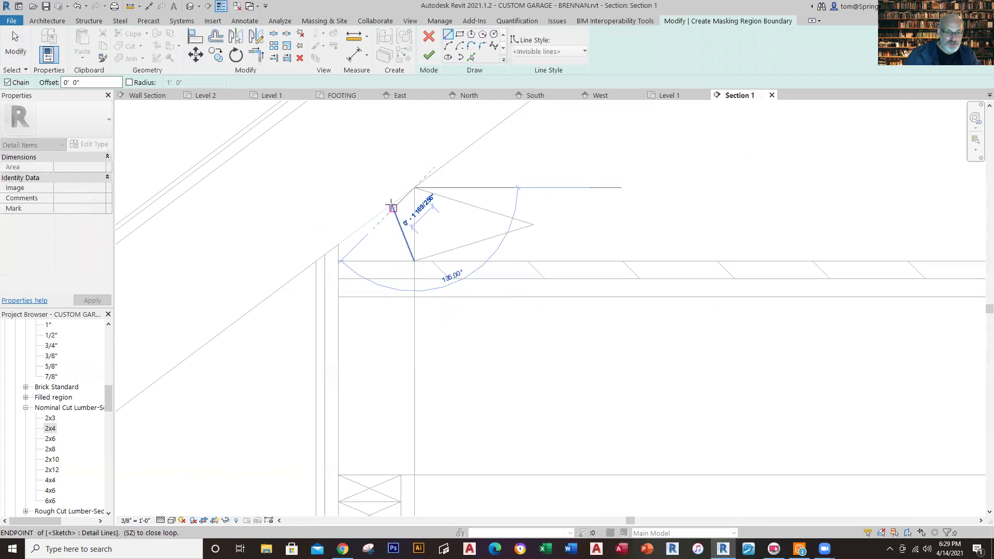
{"action": "left_click", "coordinate": [392, 206]}
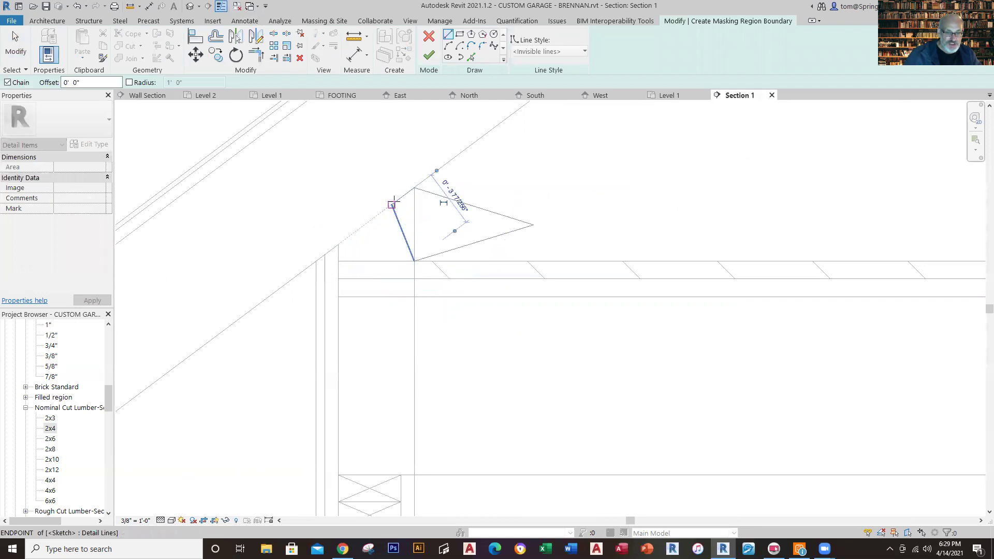
{"action": "left_click", "coordinate": [430, 57]}
{"action": "left_click", "coordinate": [555, 179]}
Check the cleaned-up eave and floor junction, and examine the view scale and text notes of the master plan's wall section.
{"action": "scroll", "coordinate": [597, 179], "scroll_direction": "down", "scroll_amount": 5}
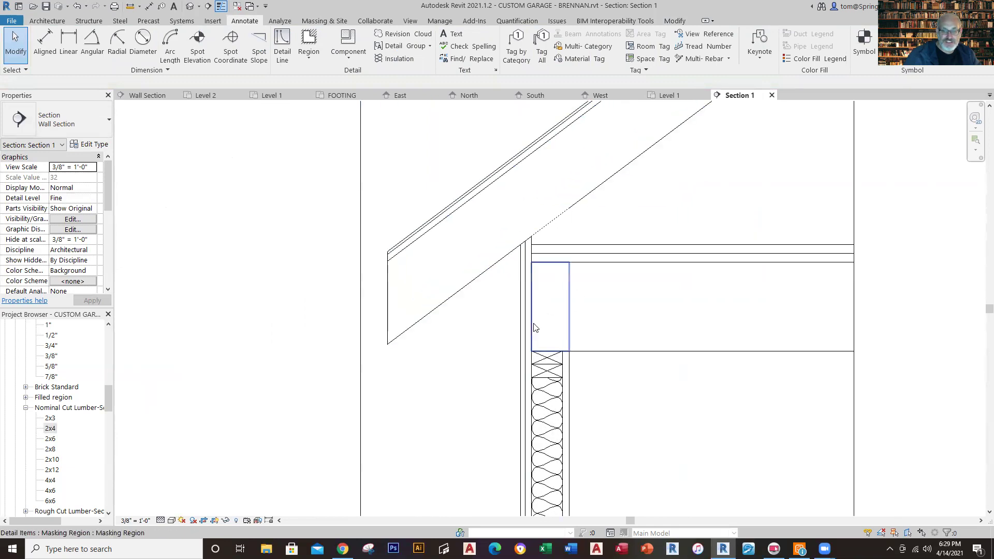
{"action": "scroll", "coordinate": [518, 246], "scroll_direction": "up", "scroll_amount": 5}
{"action": "scroll", "coordinate": [737, 282], "scroll_direction": "down", "scroll_amount": 2}
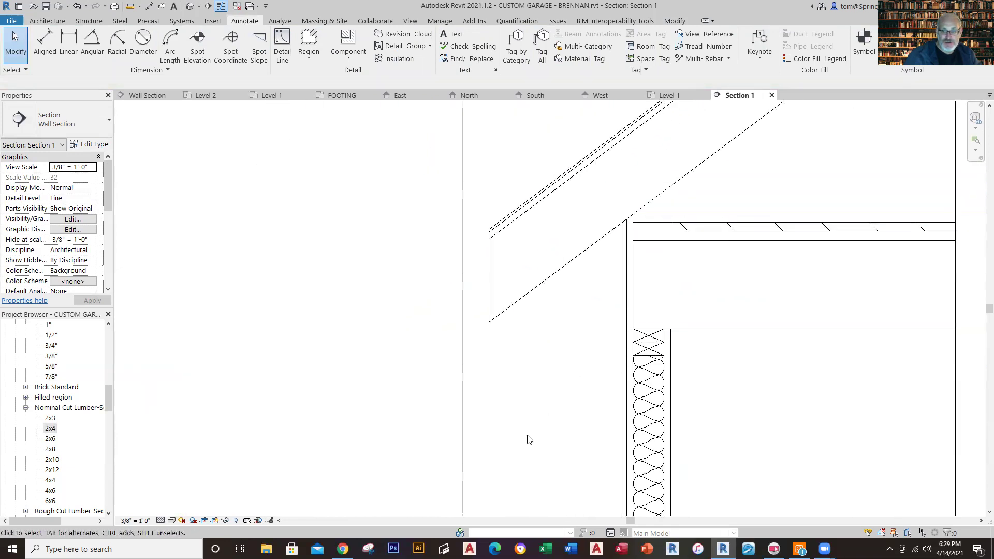
{"action": "scroll", "coordinate": [552, 395], "scroll_direction": "down", "scroll_amount": 3}
{"action": "middle_click_drag", "start_coordinate": [540, 339], "coordinate": [313, 178]}
{"action": "scroll", "coordinate": [486, 268], "scroll_direction": "down", "scroll_amount": 2}
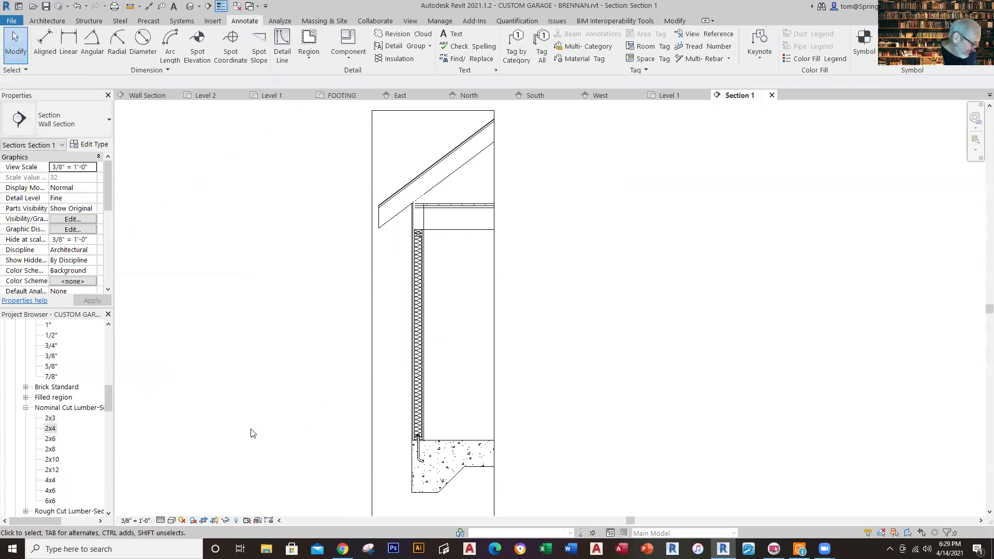
{"action": "left_click", "coordinate": [148, 96]}
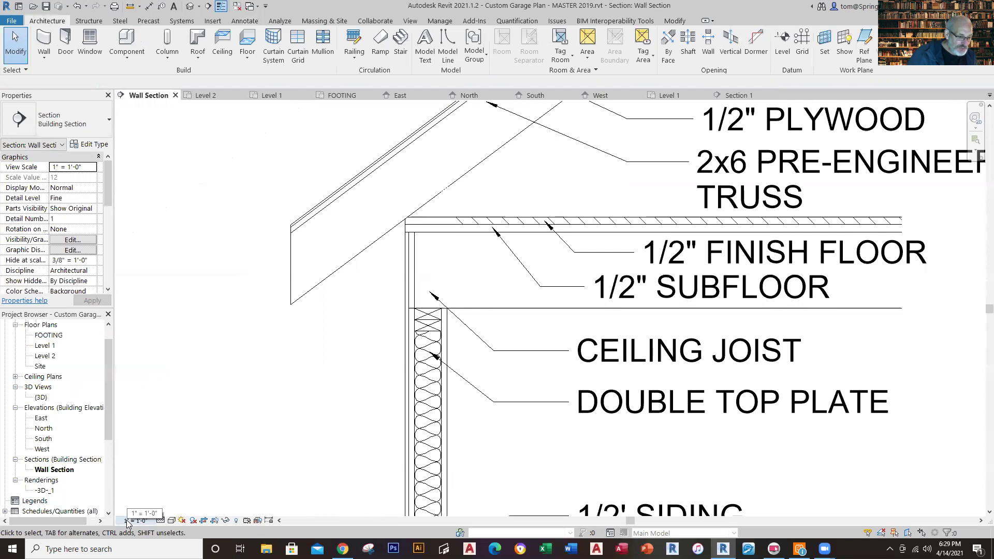
{"action": "left_click", "coordinate": [645, 403]}
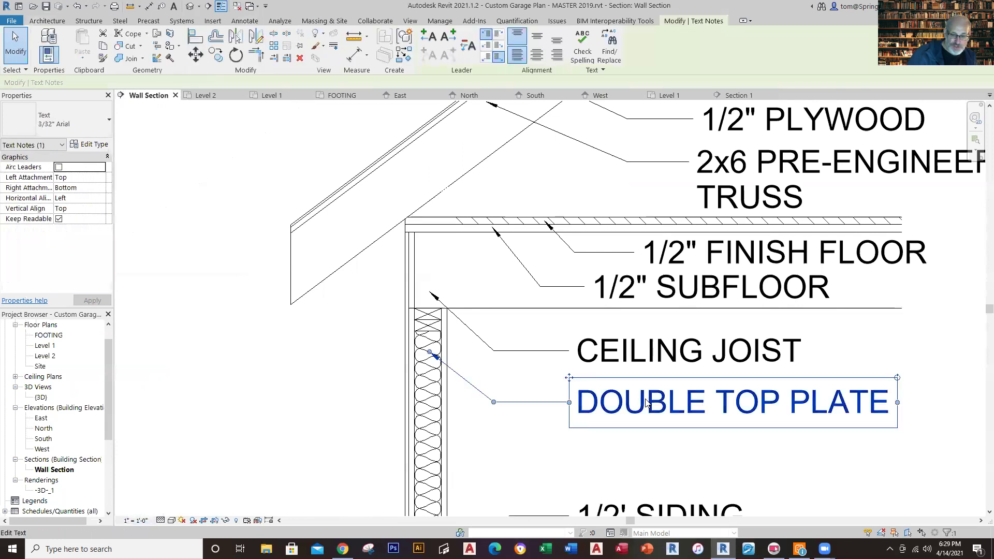
{"action": "left_click", "coordinate": [300, 414]}
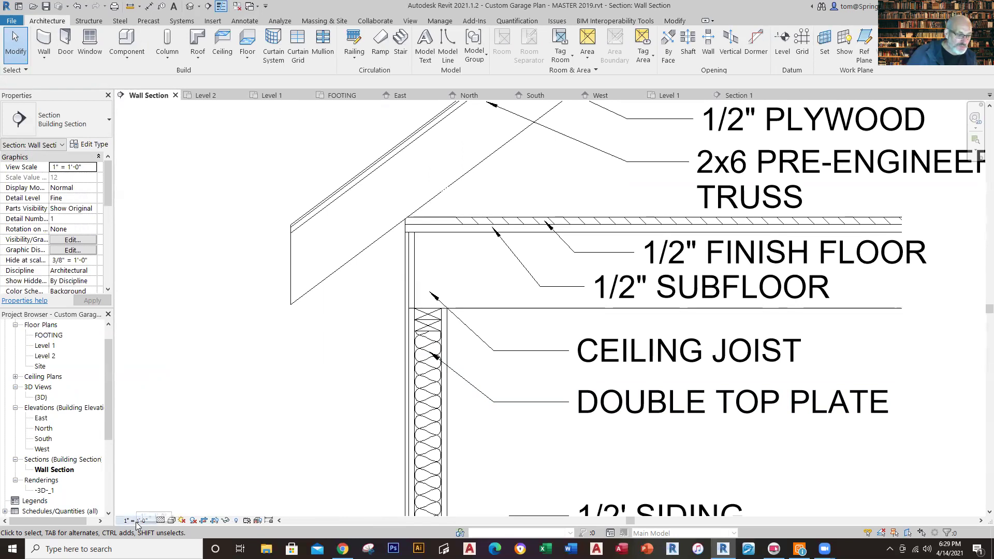
Set the view scale of the student's Section 1 to 1" = 1'-0".
{"action": "left_click", "coordinate": [738, 96]}
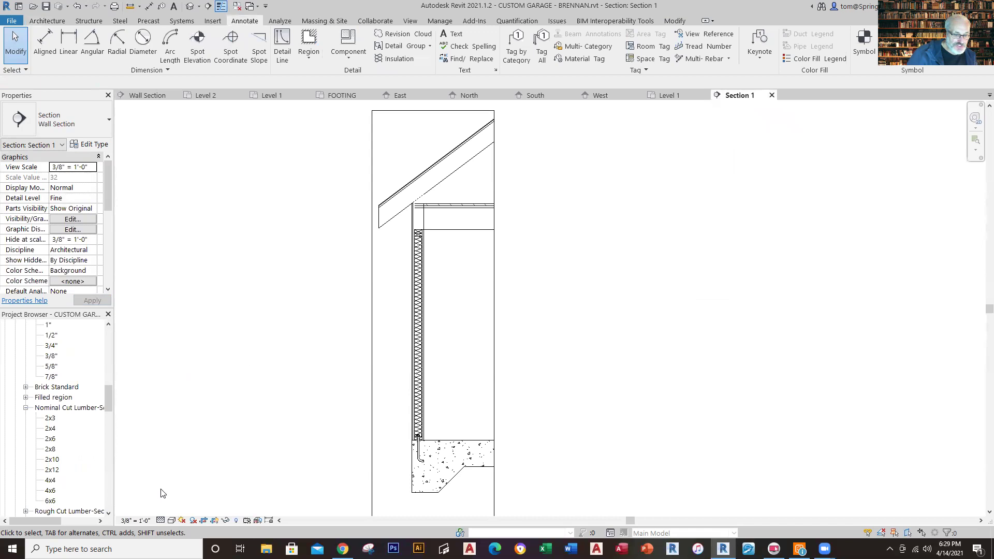
{"action": "left_click", "coordinate": [135, 521]}
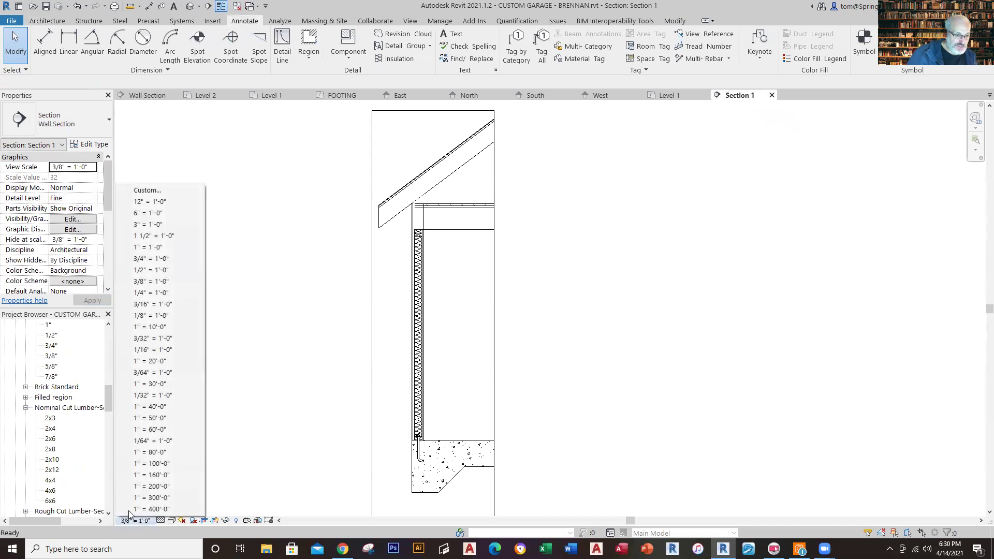
{"action": "left_click", "coordinate": [164, 248]}
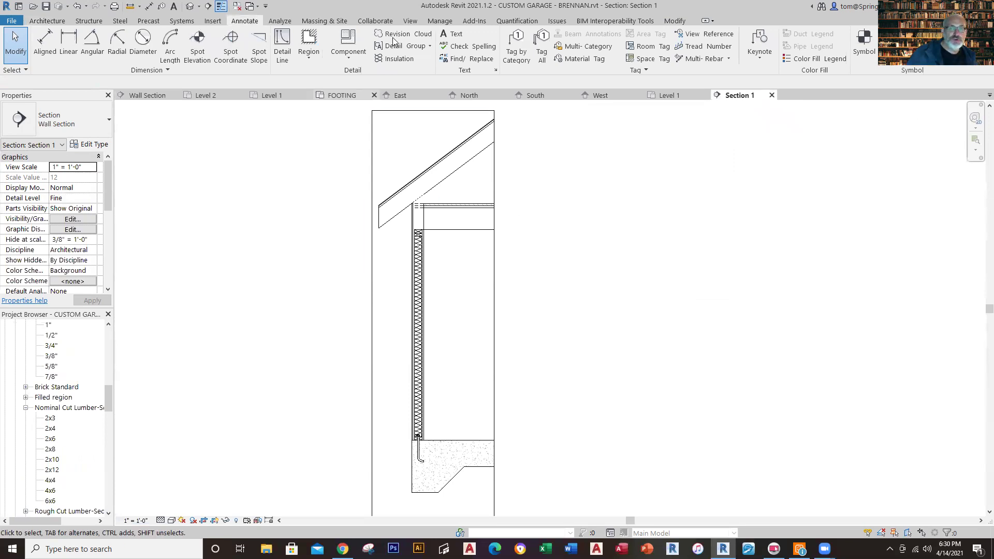
Start a 1/4" Arial text note with a two-segment leader from the roof's outer layer to the area below the rafter.
{"action": "left_click", "coordinate": [456, 34]}
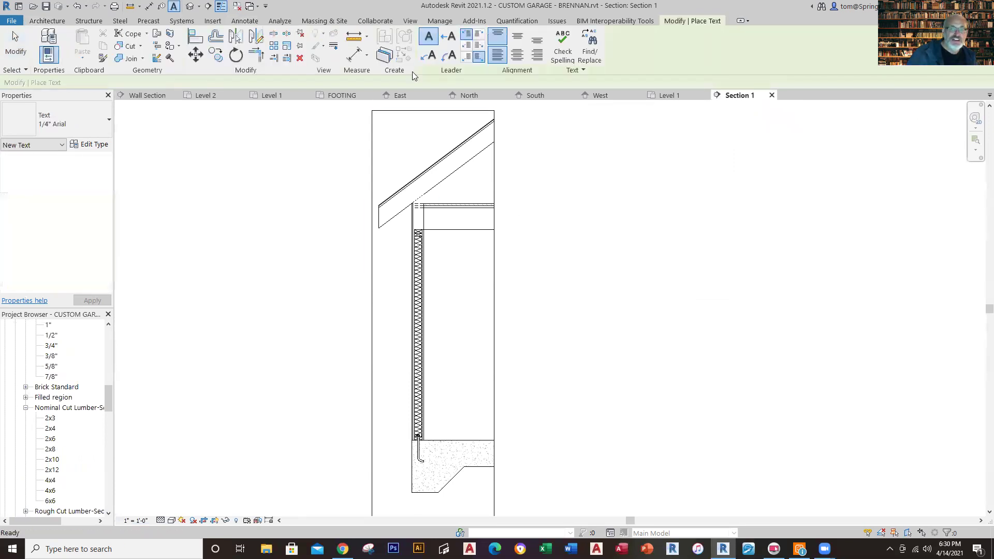
{"action": "left_click", "coordinate": [423, 59]}
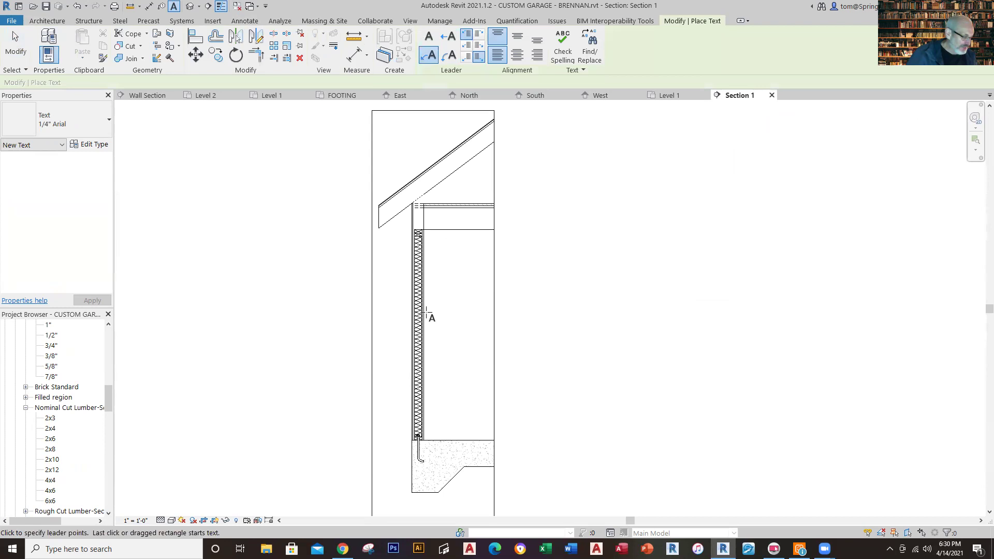
{"action": "scroll", "coordinate": [461, 178], "scroll_direction": "up", "scroll_amount": 3}
{"action": "scroll", "coordinate": [463, 182], "scroll_direction": "up", "scroll_amount": 2}
{"action": "scroll", "coordinate": [435, 459], "scroll_direction": "up", "scroll_amount": 3}
{"action": "scroll", "coordinate": [302, 350], "scroll_direction": "up", "scroll_amount": 1}
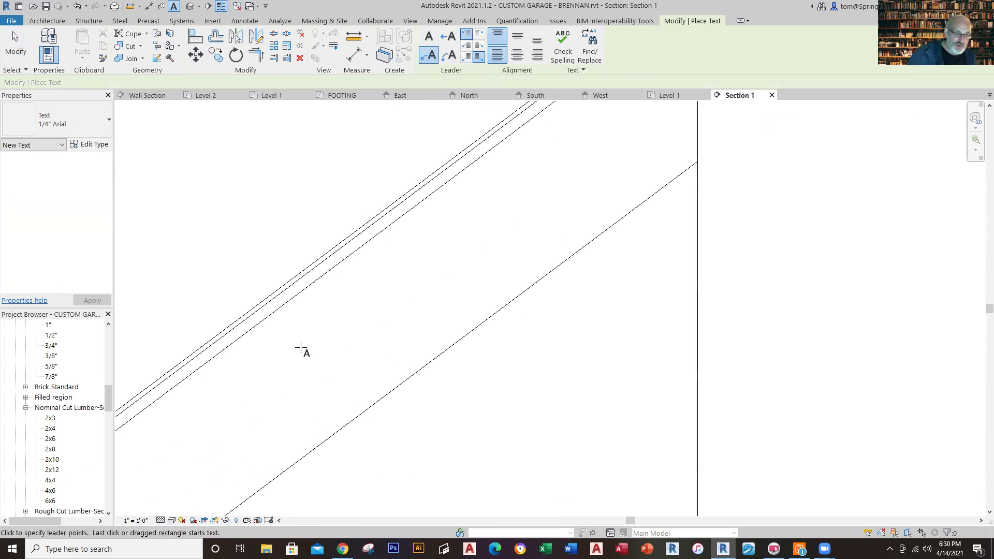
{"action": "left_click", "coordinate": [248, 314]}
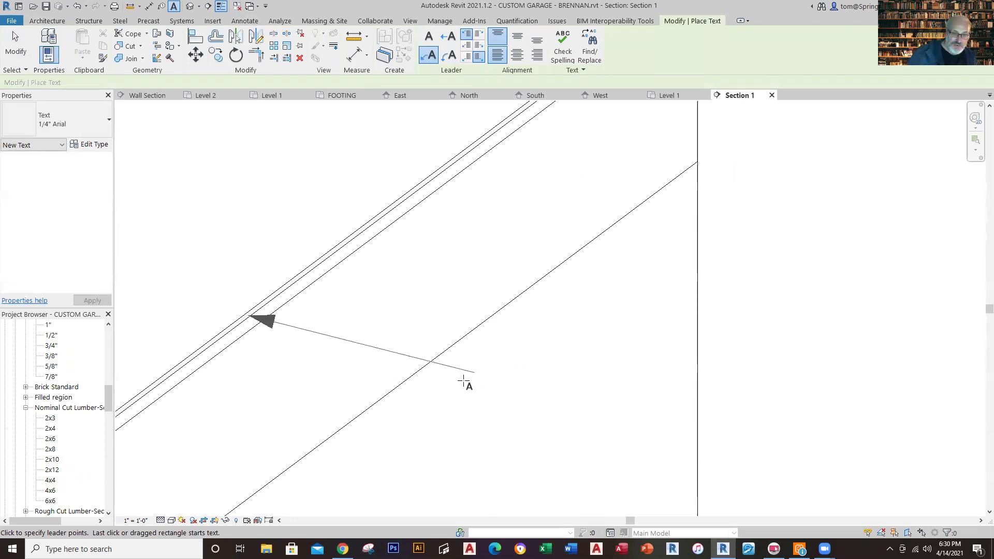
{"action": "left_click", "coordinate": [441, 391]}
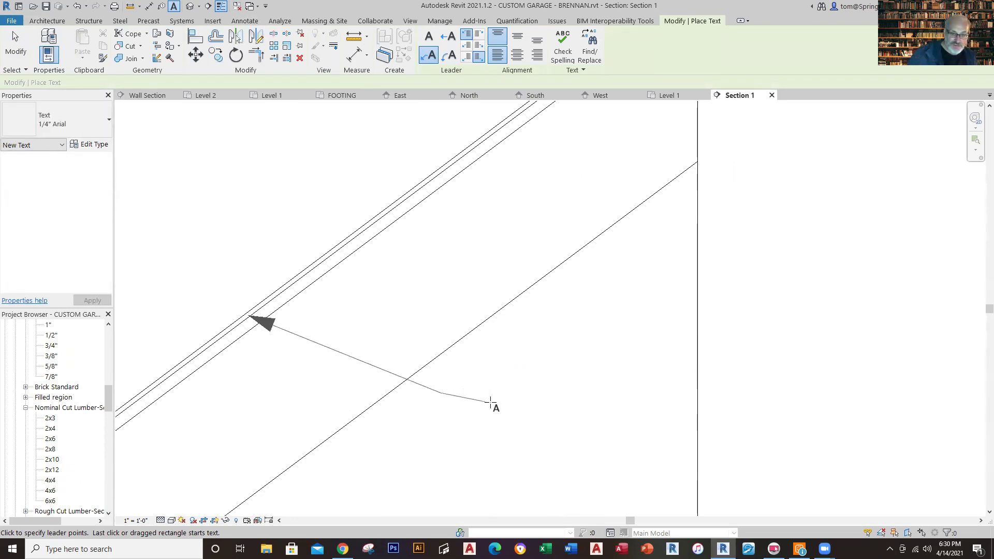
{"action": "left_click", "coordinate": [498, 397]}
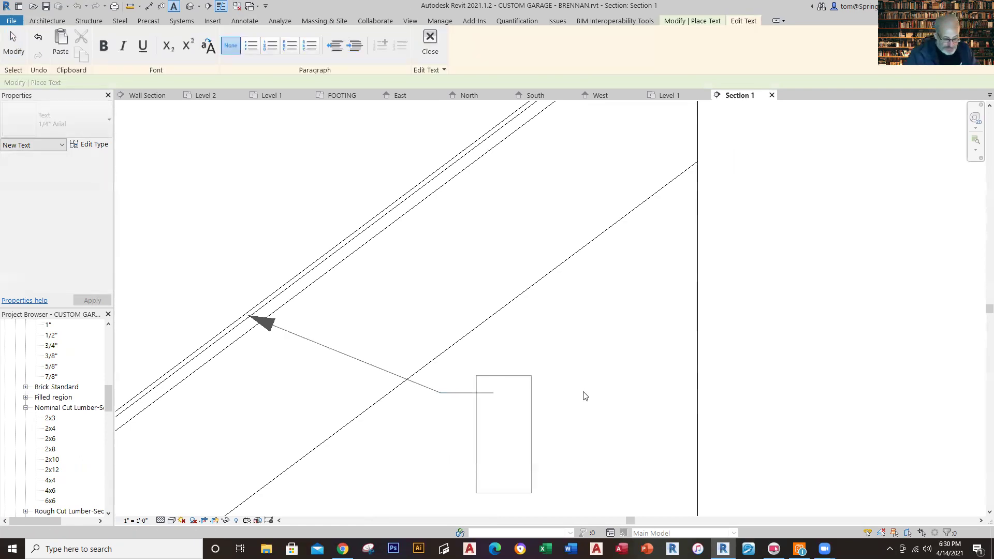
Enter ASPHALT SHINGLES as the roof note's text, correcting its spelling.
{"action": "type", "text": "ASPHALS"}
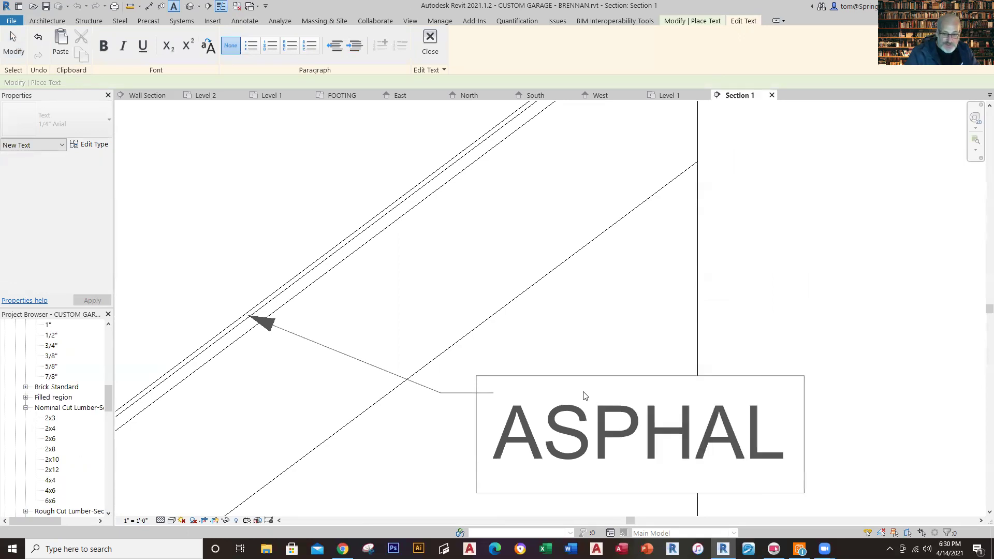
{"action": "key", "text": "BackSpace"}
{"action": "type", "text": "T"}
{"action": "type", "text": "JO"}
{"action": "key", "text": "BackSpace"}
{"action": "key", "text": "BackSpace"}
{"action": "type", "text": "HIGLES"}
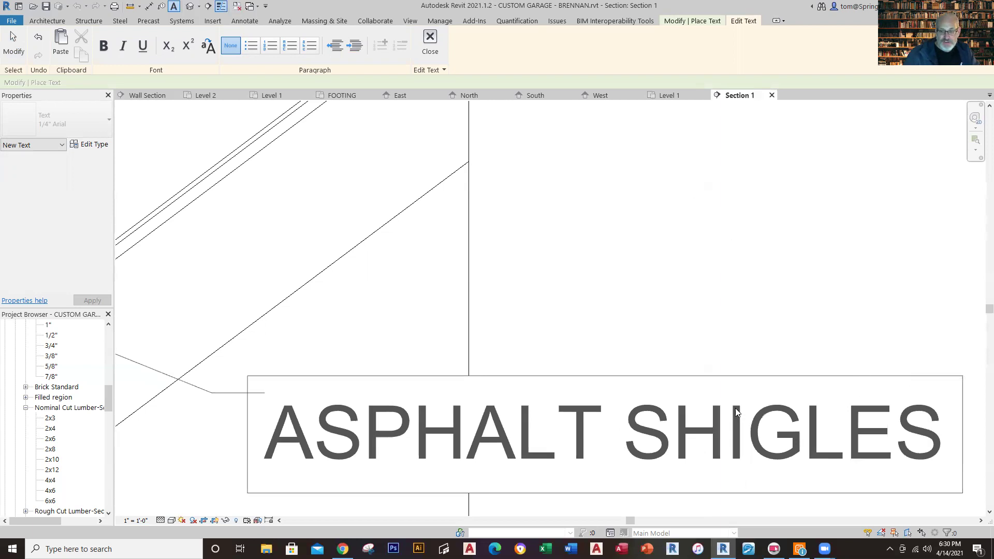
{"action": "left_click", "coordinate": [756, 438]}
{"action": "type", "text": "N"}
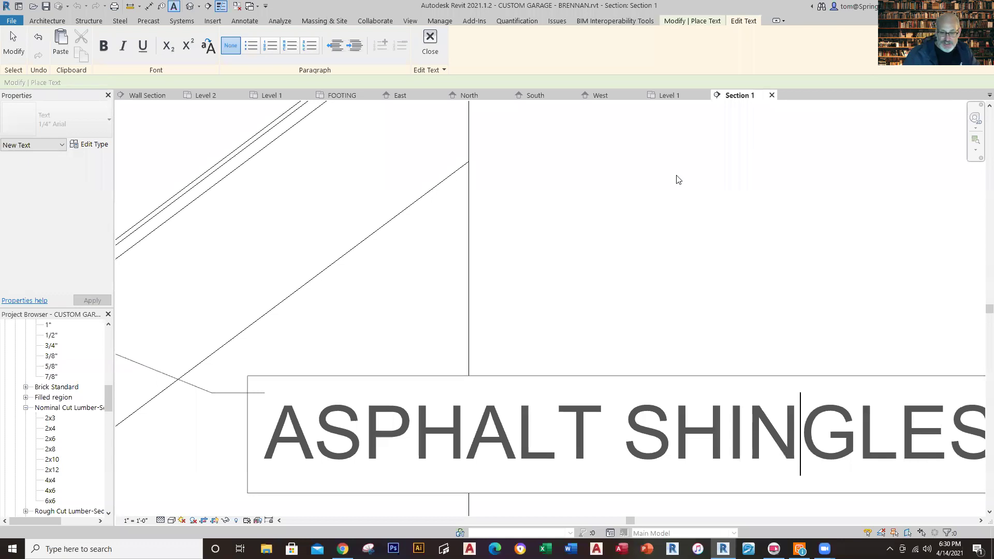
Finish the ASPHALT SHINGLES leader note at the roof and leave the Text command.
{"action": "left_click", "coordinate": [663, 265]}
{"action": "key", "text": "Escape"}
{"action": "key", "text": "Escape"}
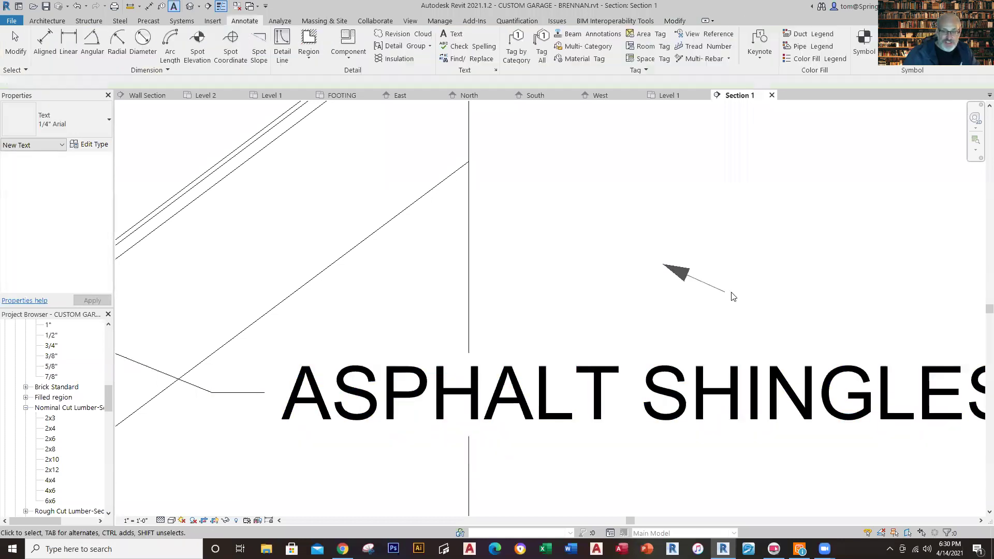
{"action": "scroll", "coordinate": [673, 363], "scroll_direction": "down", "scroll_amount": 5}
{"action": "scroll", "coordinate": [660, 400], "scroll_direction": "down", "scroll_amount": 5}
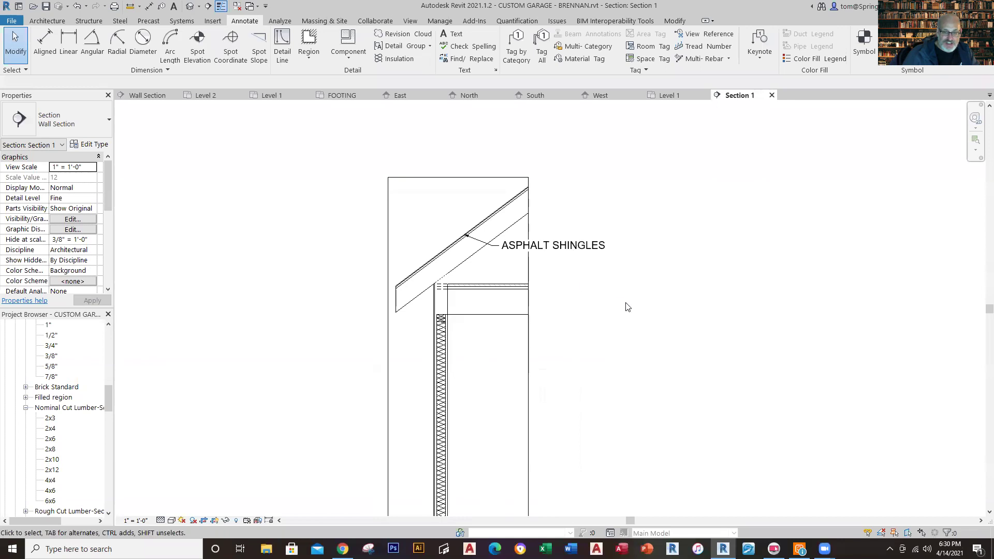
Change the ASPHALT SHINGLES note's text type to 3/32" Arial.
{"action": "left_click", "coordinate": [596, 247]}
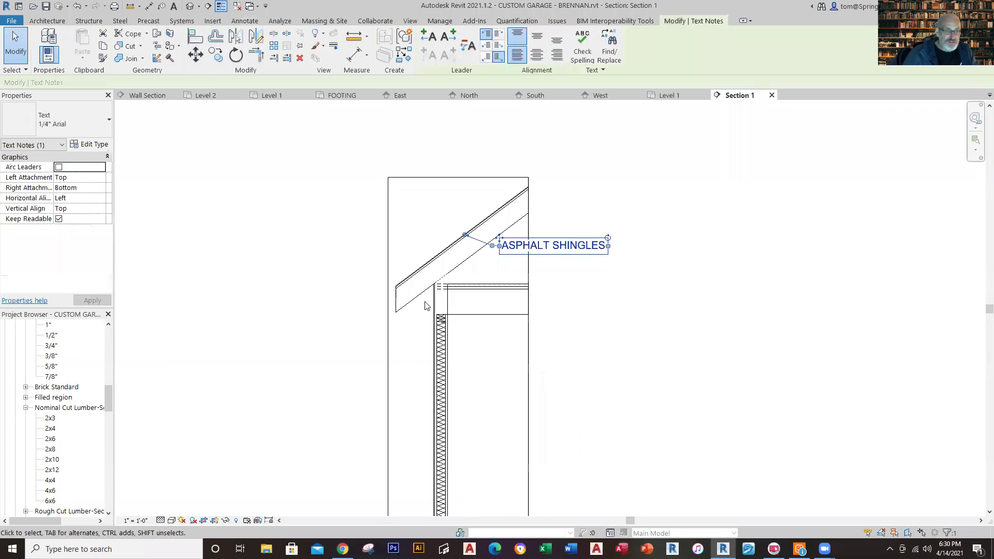
{"action": "left_click", "coordinate": [110, 123]}
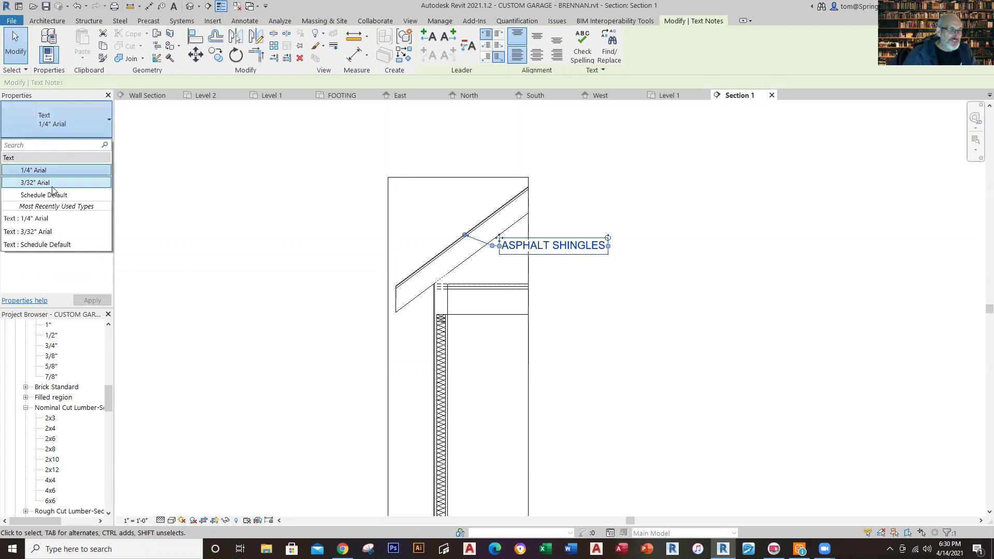
{"action": "left_click", "coordinate": [35, 182]}
{"action": "left_click", "coordinate": [216, 182]}
{"action": "scroll", "coordinate": [465, 269], "scroll_direction": "up", "scroll_amount": 4}
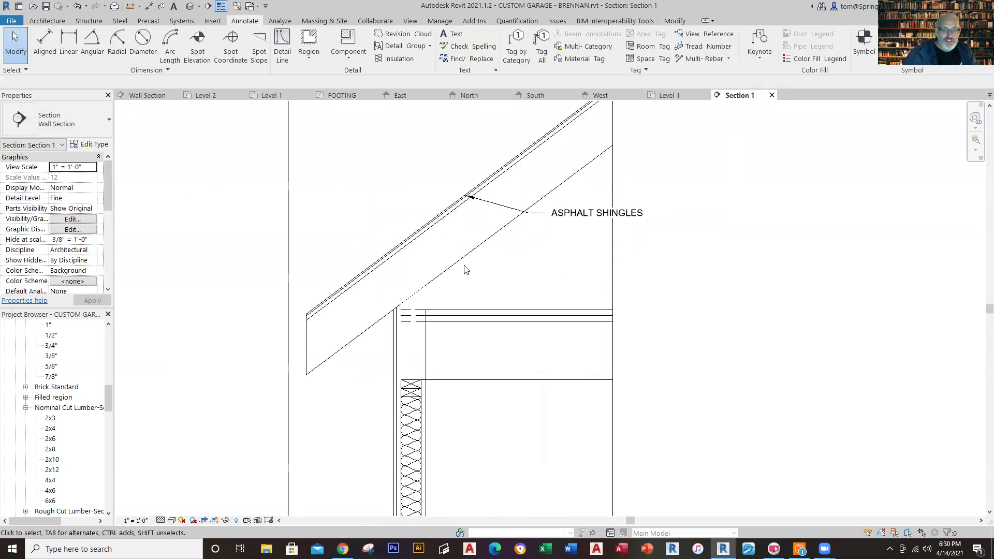
{"action": "scroll", "coordinate": [578, 246], "scroll_direction": "up", "scroll_amount": 1}
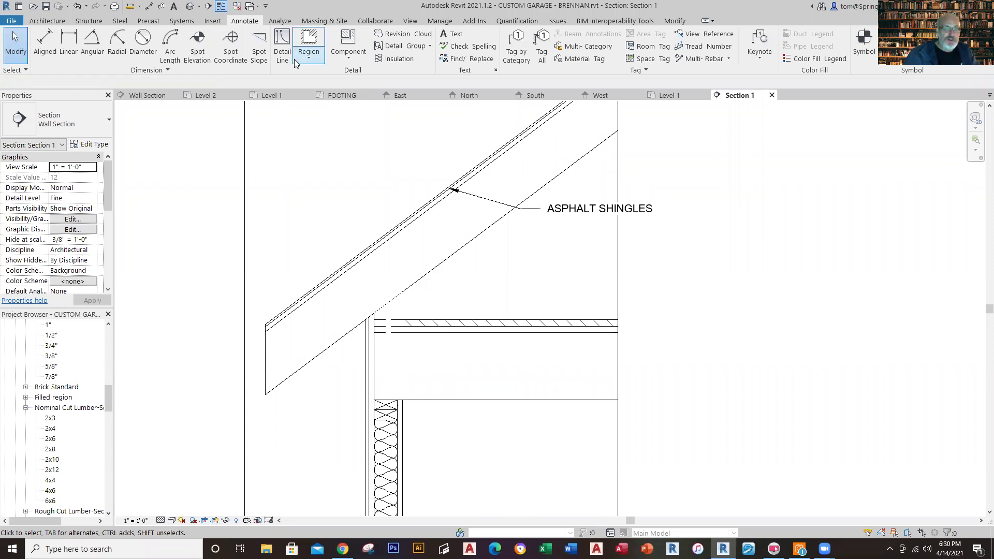
Copy the ASPHALT SHINGLES note with its leader to a spot just below the original, inside the roof.
{"action": "left_click", "coordinate": [566, 208]}
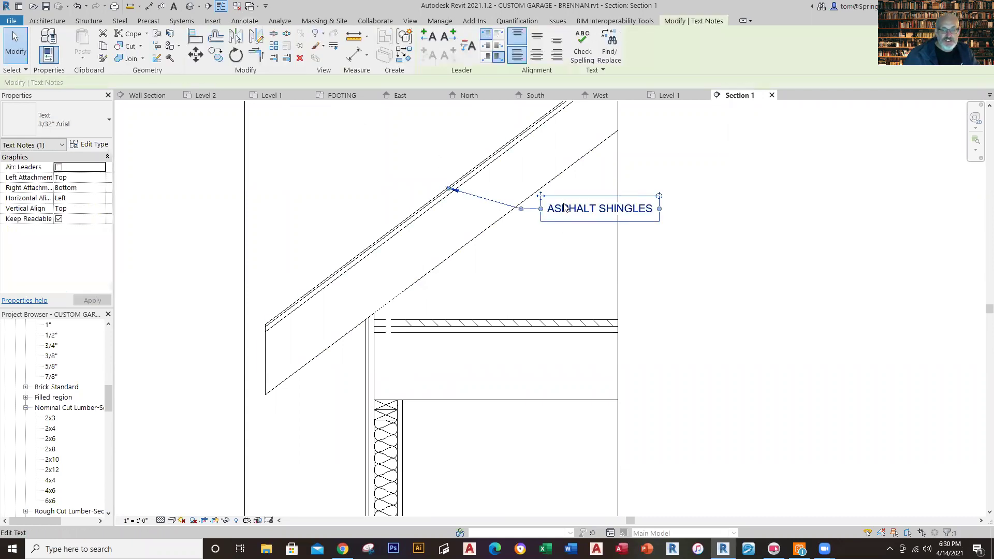
{"action": "left_click", "coordinate": [216, 54]}
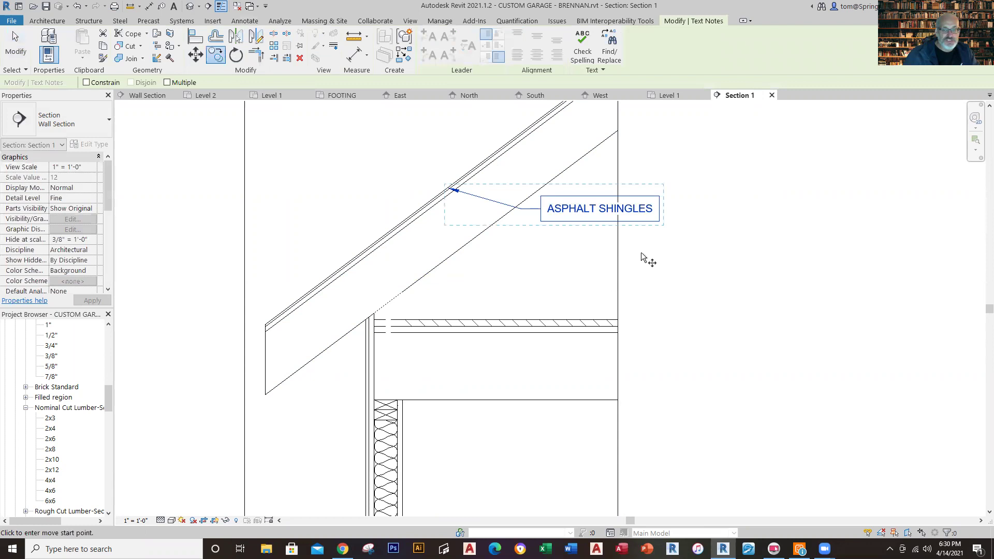
{"action": "left_click", "coordinate": [472, 187]}
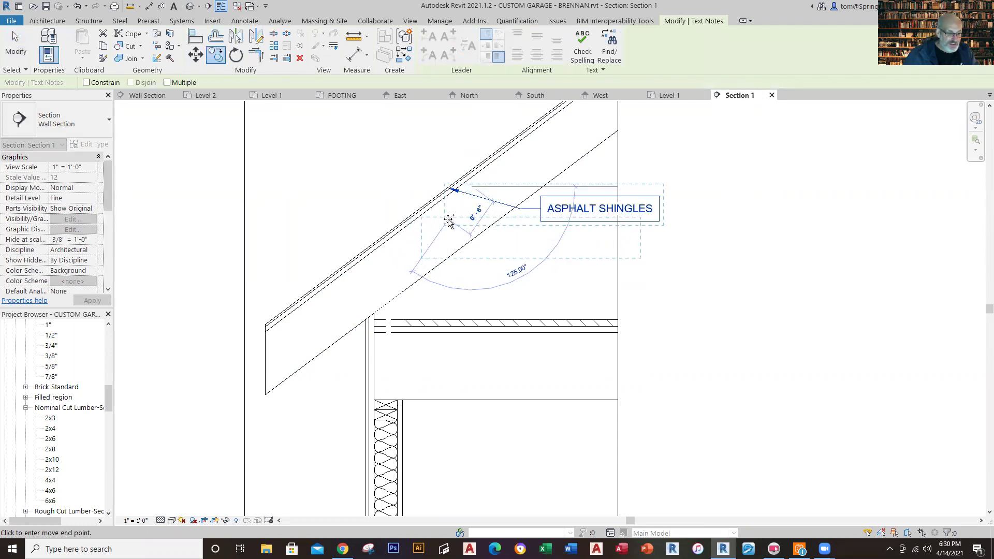
{"action": "left_click", "coordinate": [449, 221]}
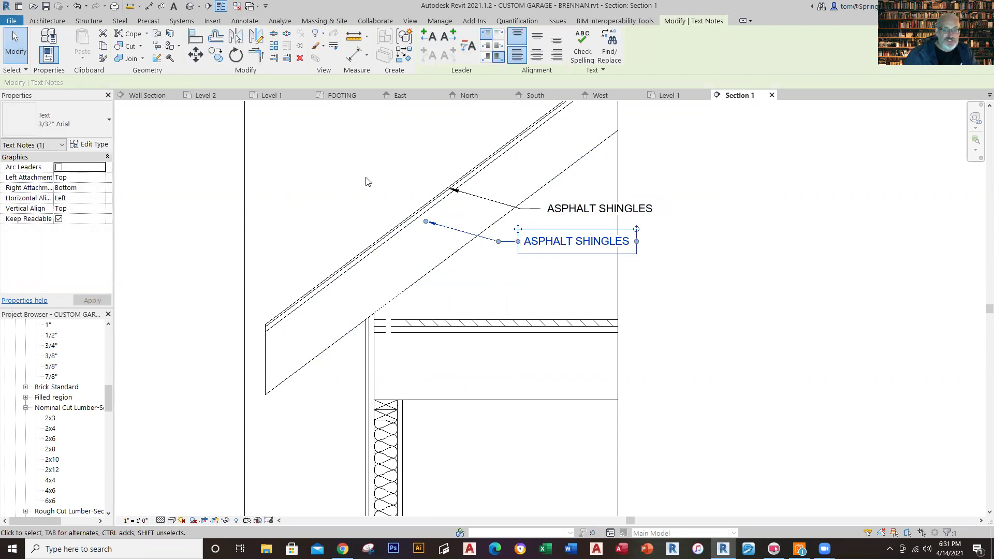
Make five more copies of the note with the Multiple option, one in the roof and four down the inside of the wall.
{"action": "left_click", "coordinate": [216, 54]}
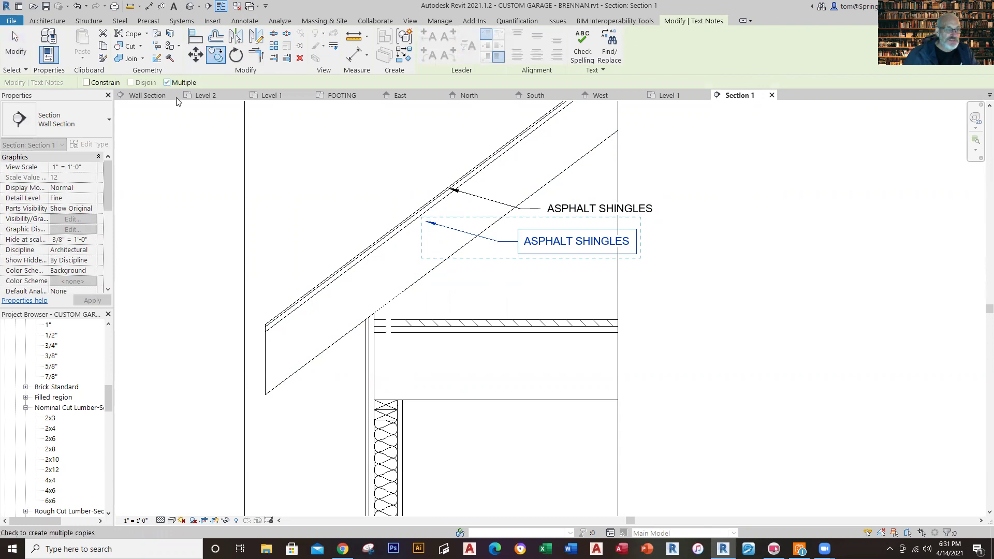
{"action": "left_click", "coordinate": [510, 242]}
{"action": "left_click", "coordinate": [482, 295]}
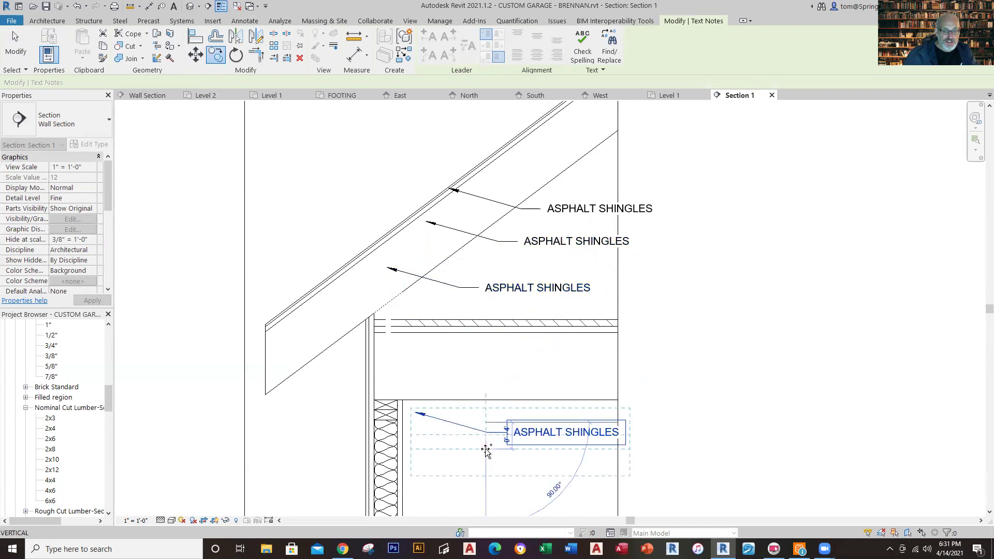
{"action": "scroll", "coordinate": [486, 449], "scroll_direction": "down", "scroll_amount": 1}
{"action": "middle_click_drag", "start_coordinate": [494, 452], "coordinate": [515, 261]}
{"action": "left_click", "coordinate": [499, 323]}
{"action": "left_click", "coordinate": [498, 404]}
{"action": "left_click", "coordinate": [493, 465]}
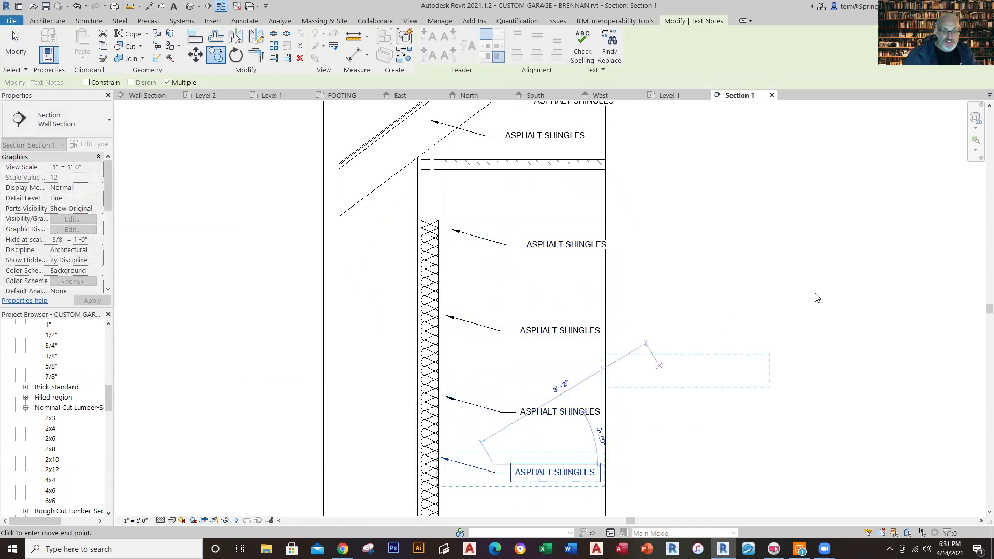
{"action": "key", "text": "Escape"}
{"action": "key", "text": "Escape"}
Replace the text of the second roof note with 1/2" PLYWOOD.
{"action": "scroll", "coordinate": [498, 150], "scroll_direction": "down", "scroll_amount": 1}
{"action": "mouse_move", "coordinate": [499, 150]}
{"action": "middle_mouse_down"}
{"action": "mouse_move", "coordinate": [510, 337]}
{"action": "mouse_move", "coordinate": [491, 444]}
{"action": "middle_mouse_up"}
{"action": "scroll", "coordinate": [509, 296], "scroll_direction": "up", "scroll_amount": 4}
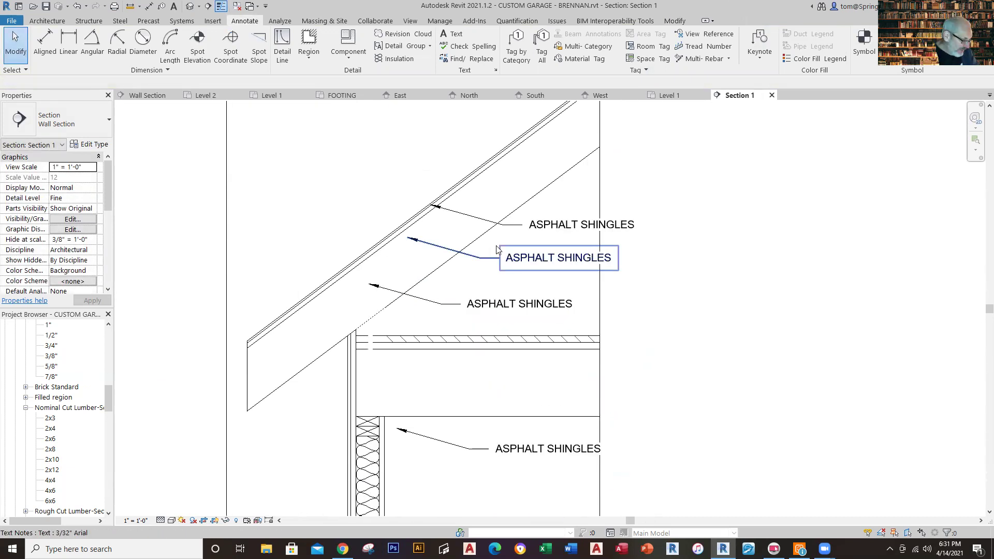
{"action": "scroll", "coordinate": [515, 171], "scroll_direction": "up", "scroll_amount": 3}
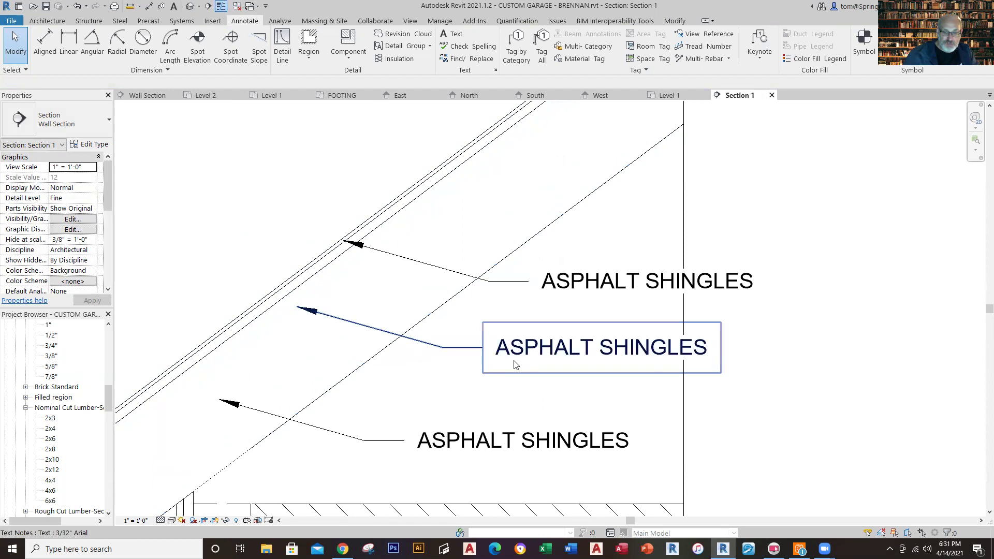
{"action": "double_click", "coordinate": [514, 362]}
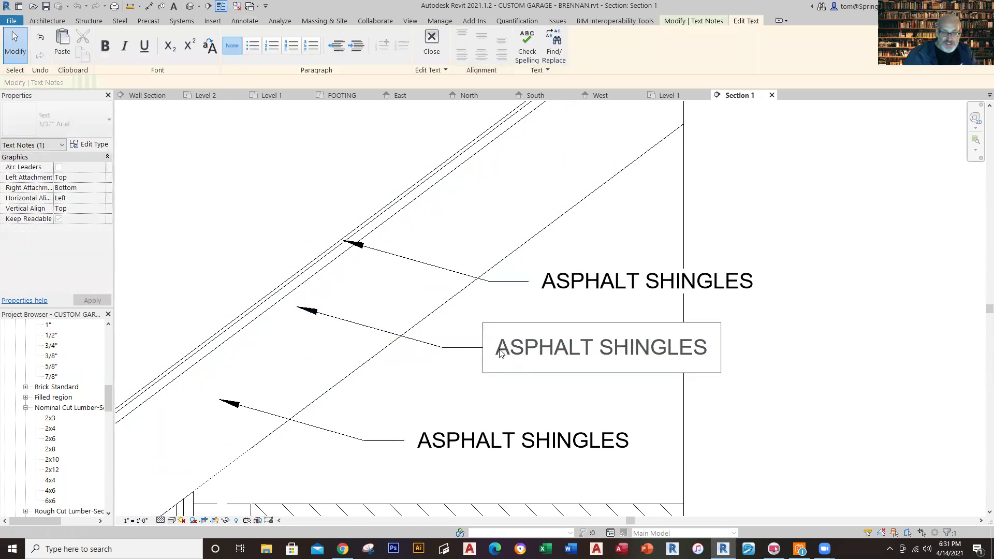
{"action": "left_click_drag", "start_coordinate": [499, 352], "coordinate": [744, 346]}
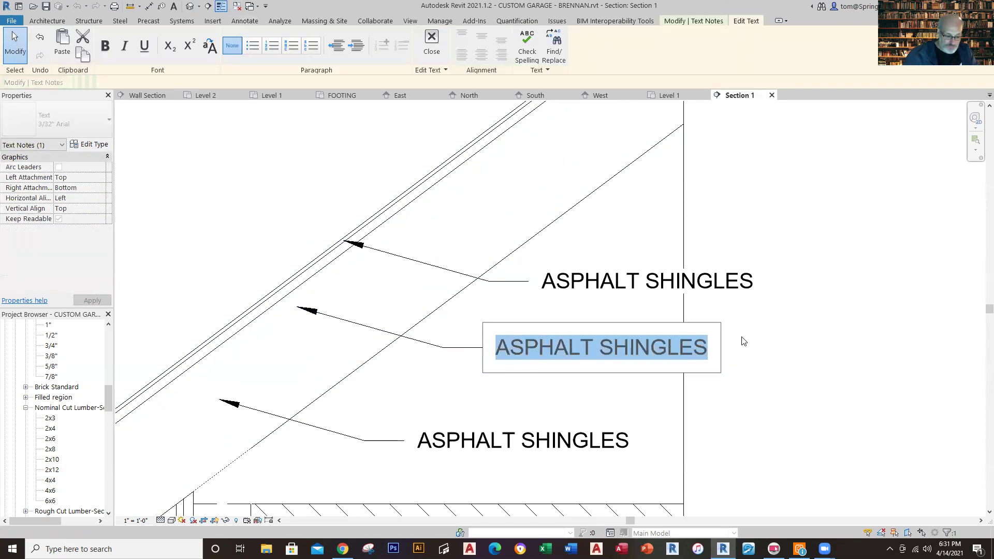
{"action": "type", "text": "1/2\""}
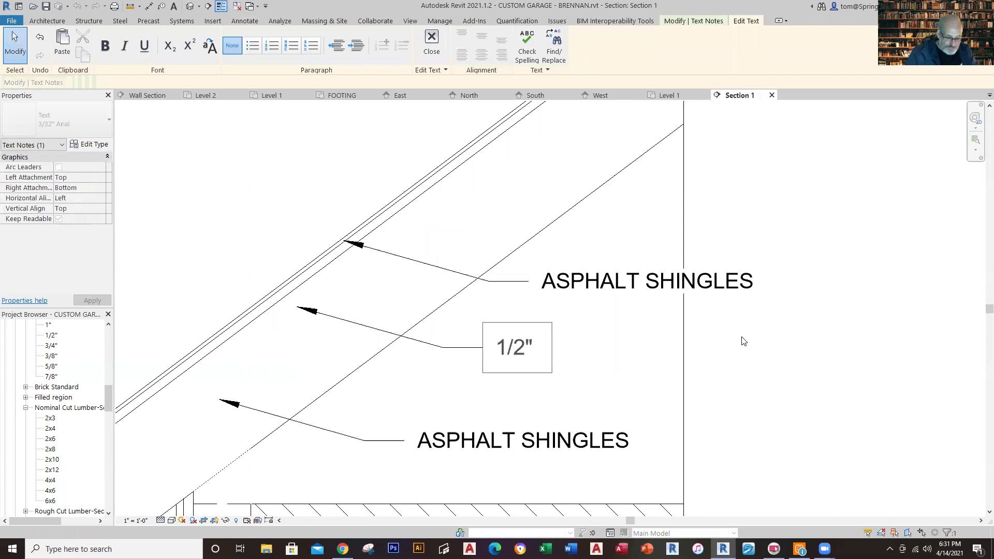
{"action": "type", "text": " PLYWOOD"}
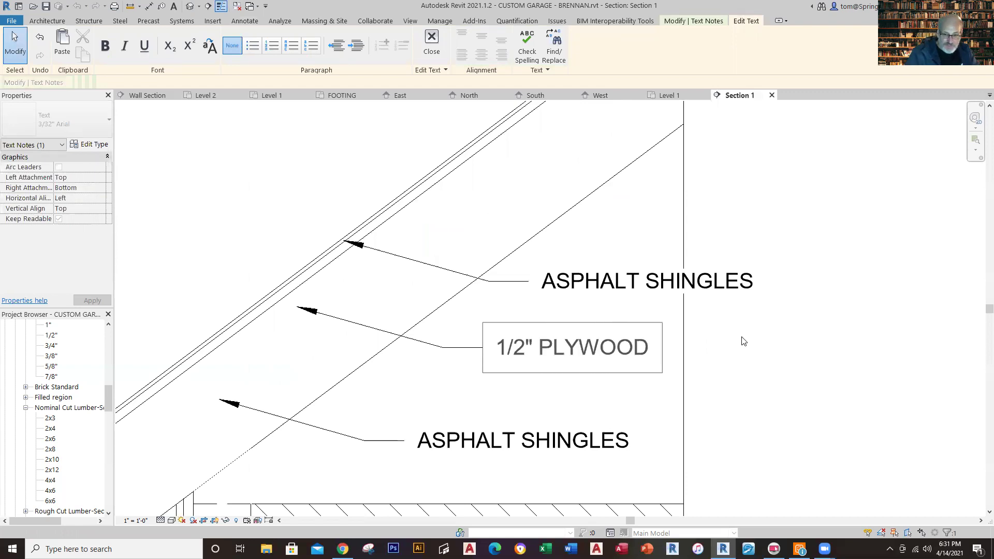
{"action": "left_click", "coordinate": [744, 341]}
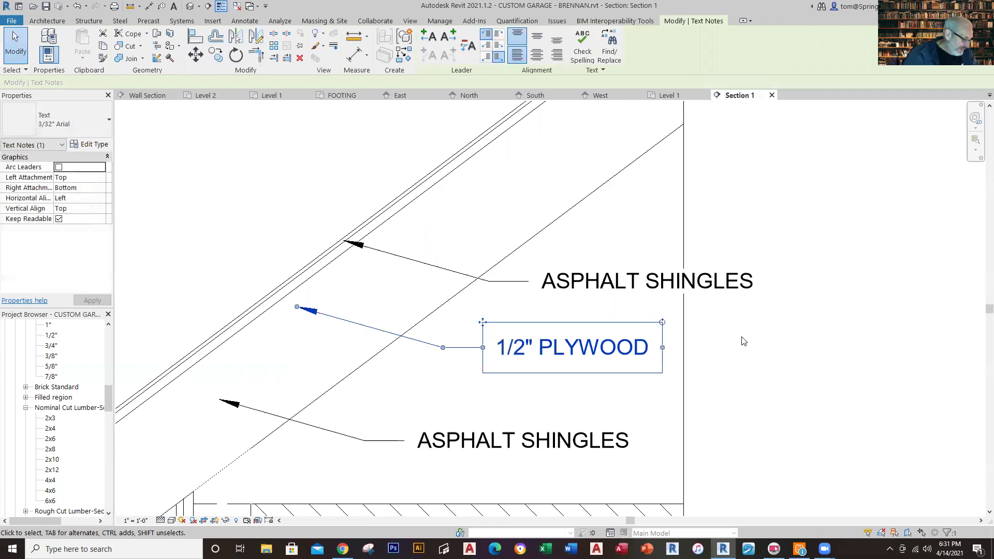
Replace the text of the third roof note with 2 X 6 PRE-ENGINEERED ATTIC TRUSS.
{"action": "left_click", "coordinate": [517, 458]}
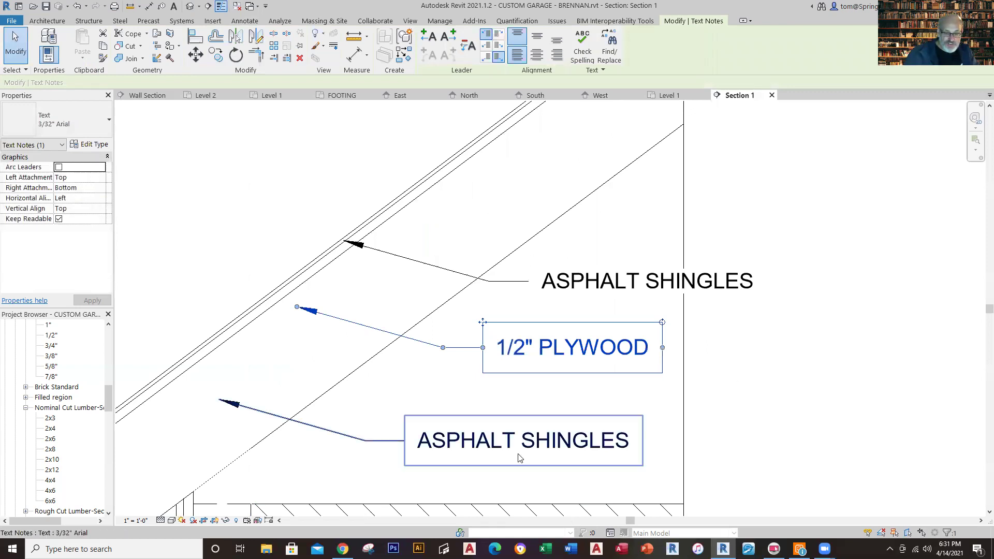
{"action": "left_click", "coordinate": [516, 457]}
{"action": "left_click_drag", "start_coordinate": [418, 448], "coordinate": [634, 460]}
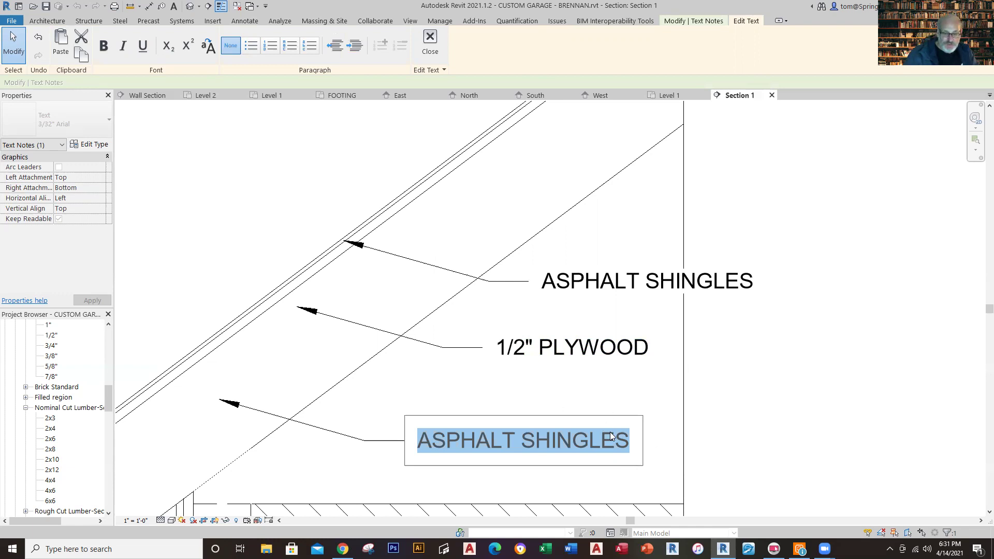
{"action": "double_click", "coordinate": [613, 434]}
{"action": "left_click", "coordinate": [629, 442]}
{"action": "left_click_drag", "start_coordinate": [630, 443], "coordinate": [441, 421]}
{"action": "key", "text": "Delete"}
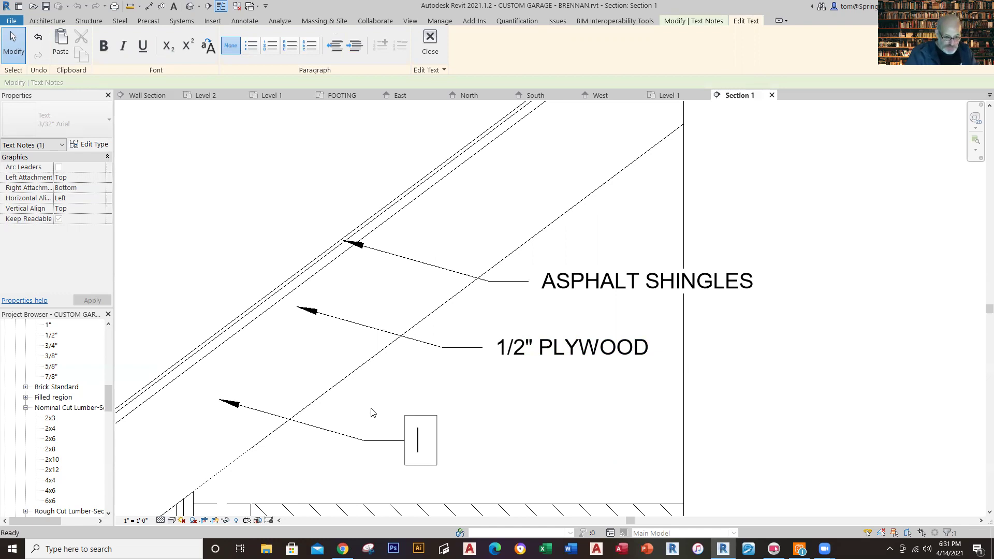
{"action": "type", "text": "2 X 6"}
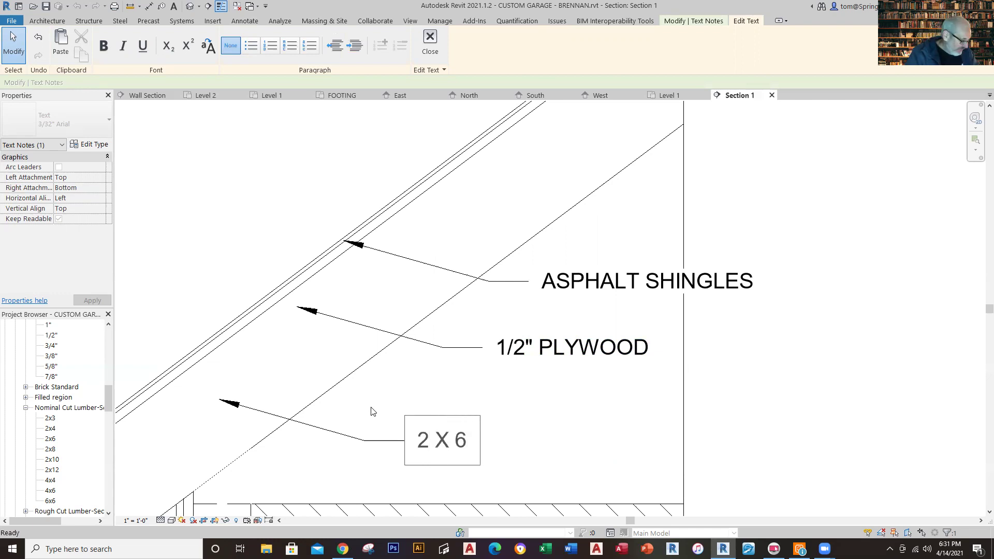
{"action": "type", "text": " PRE-ENGINEERED ATTIC TRUSS"}
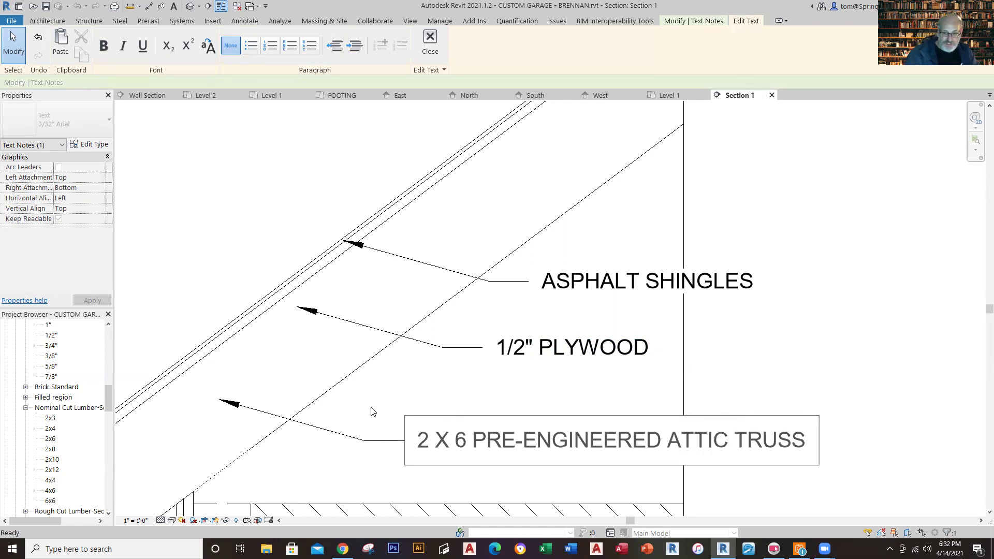
{"action": "left_click", "coordinate": [802, 362]}
{"action": "left_click", "coordinate": [803, 362]}
Hide the crop region boundary around the wall section view.
{"action": "scroll", "coordinate": [808, 373], "scroll_direction": "down", "scroll_amount": 5}
{"action": "scroll", "coordinate": [828, 417], "scroll_direction": "down", "scroll_amount": 2}
{"action": "middle_click_drag", "start_coordinate": [838, 417], "coordinate": [621, 325]}
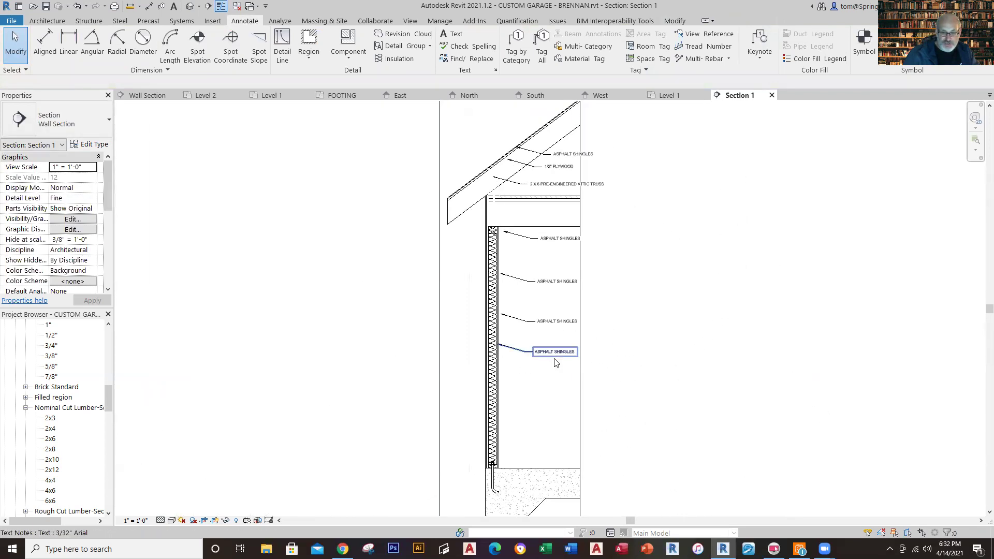
{"action": "scroll", "coordinate": [642, 345], "scroll_direction": "down", "scroll_amount": 1}
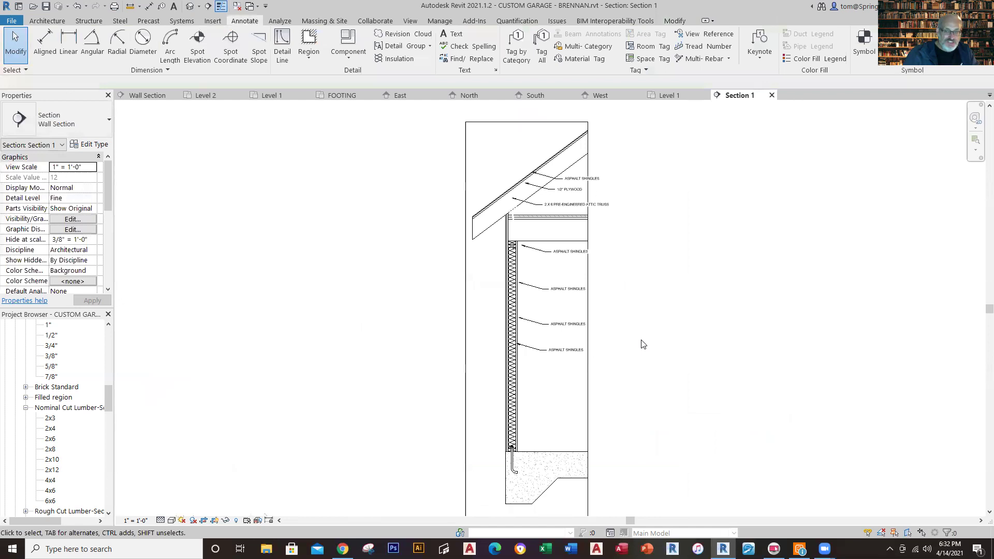
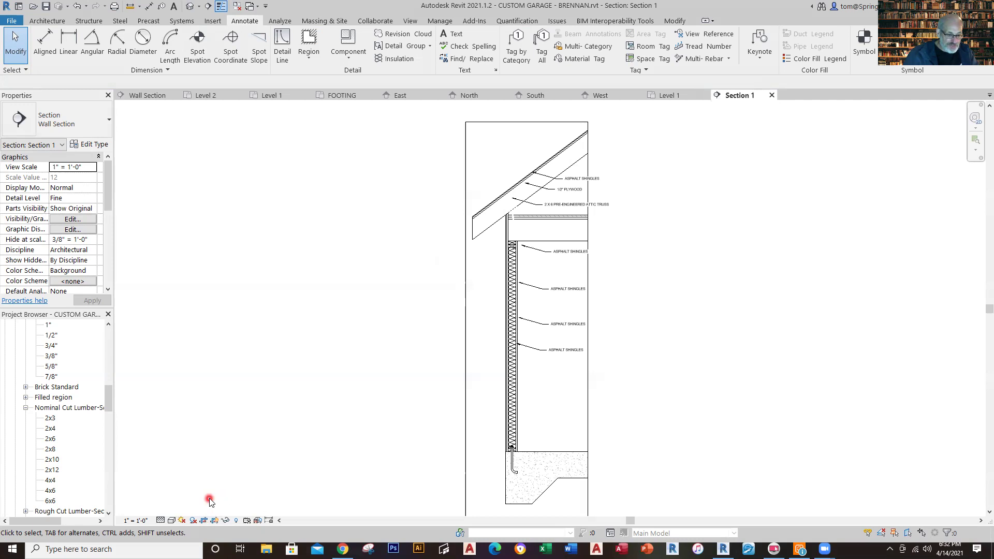
{"action": "right_click", "coordinate": [210, 499]}
{"action": "left_click", "coordinate": [213, 522]}
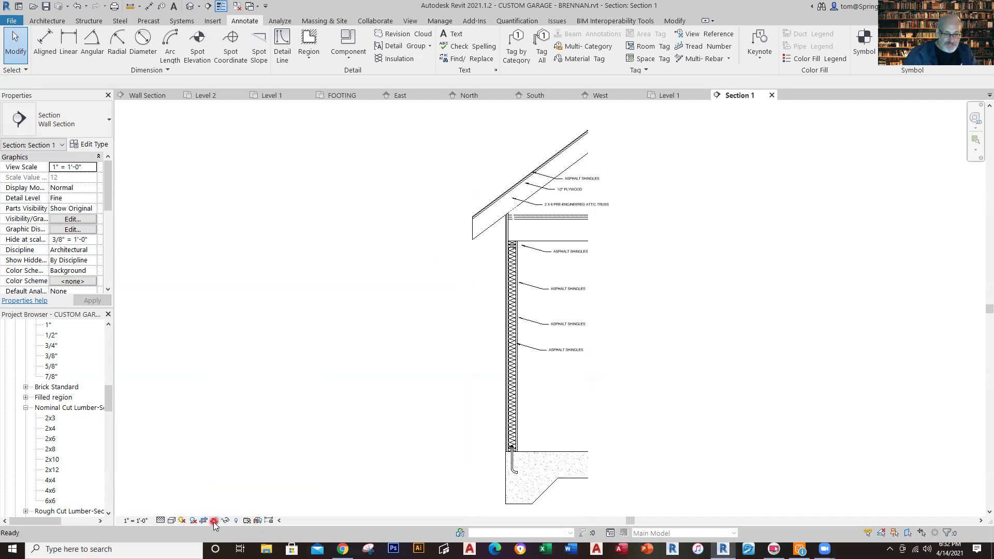
{"action": "left_click", "coordinate": [214, 521]}
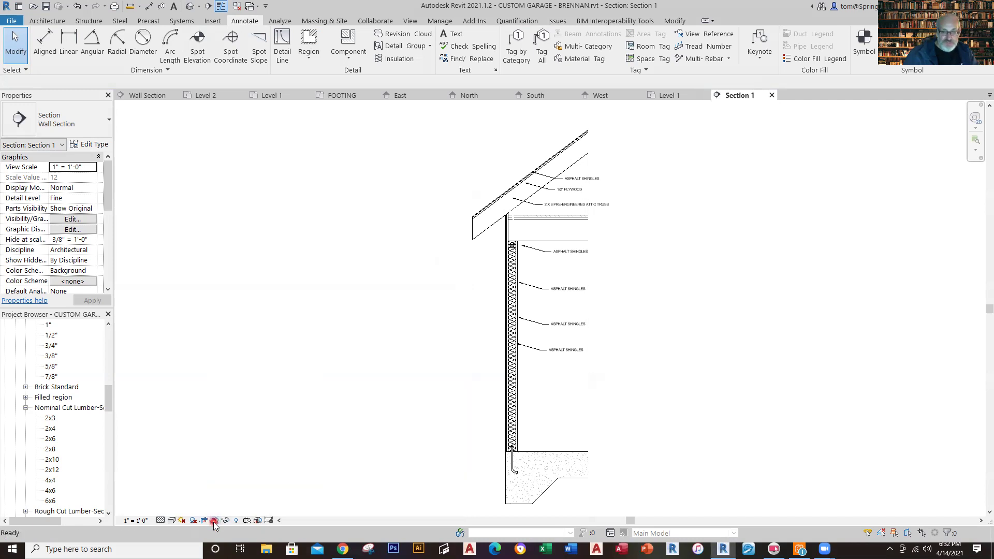
{"action": "left_click", "coordinate": [214, 522]}
{"action": "left_click", "coordinate": [214, 522]}
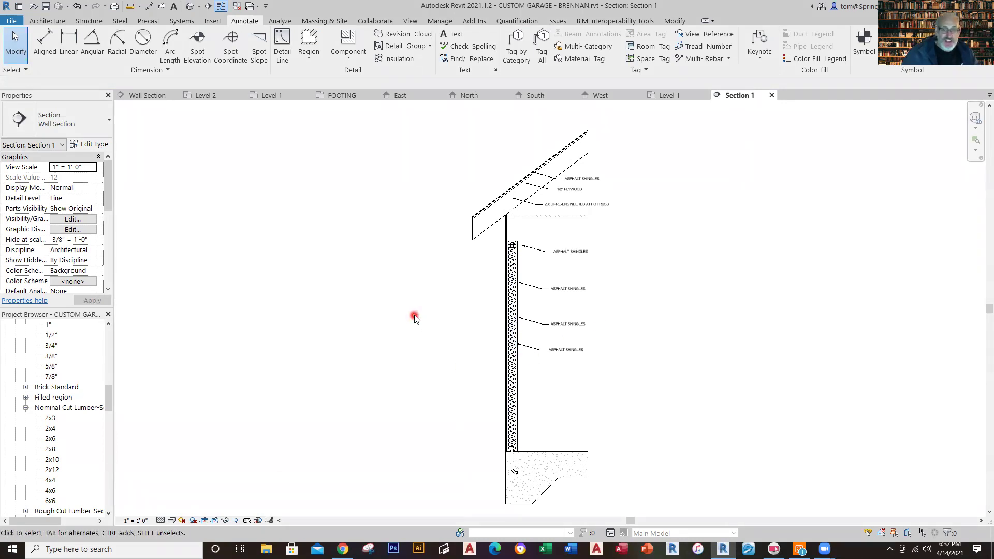
Examine the wall section and its notes from the roof eave down to the footing.
{"action": "scroll", "coordinate": [593, 257], "scroll_direction": "up", "scroll_amount": 3}
{"action": "scroll", "coordinate": [475, 184], "scroll_direction": "up", "scroll_amount": 3}
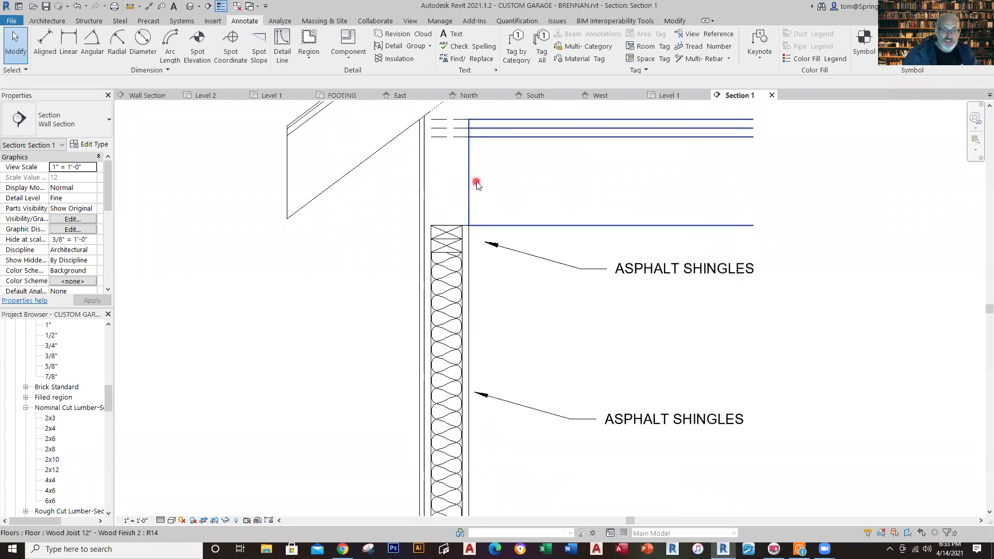
{"action": "scroll", "coordinate": [444, 108], "scroll_direction": "up", "scroll_amount": 2}
{"action": "middle_click_drag", "start_coordinate": [461, 151], "coordinate": [446, 439]}
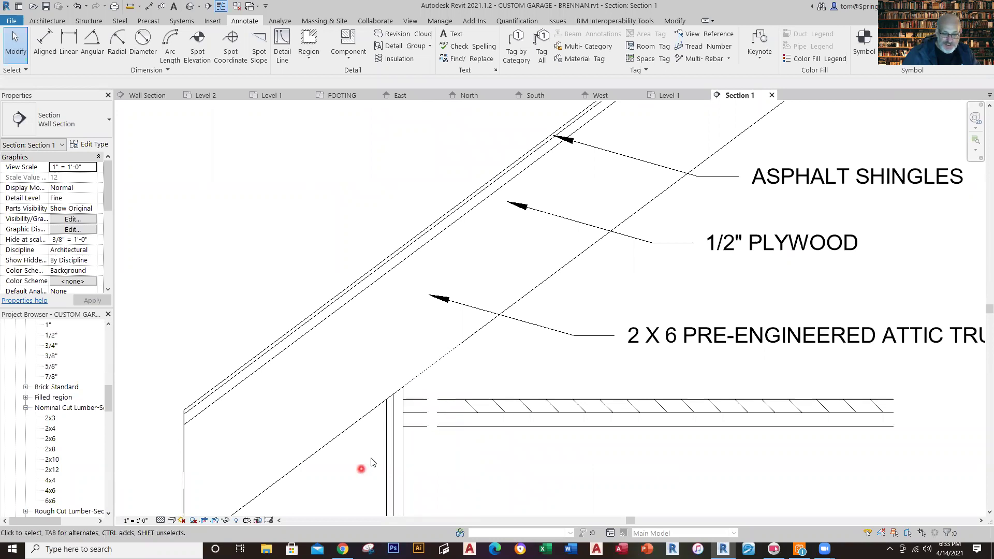
{"action": "scroll", "coordinate": [372, 462], "scroll_direction": "down", "scroll_amount": 5}
{"action": "middle_click_drag", "start_coordinate": [373, 466], "coordinate": [426, 205]}
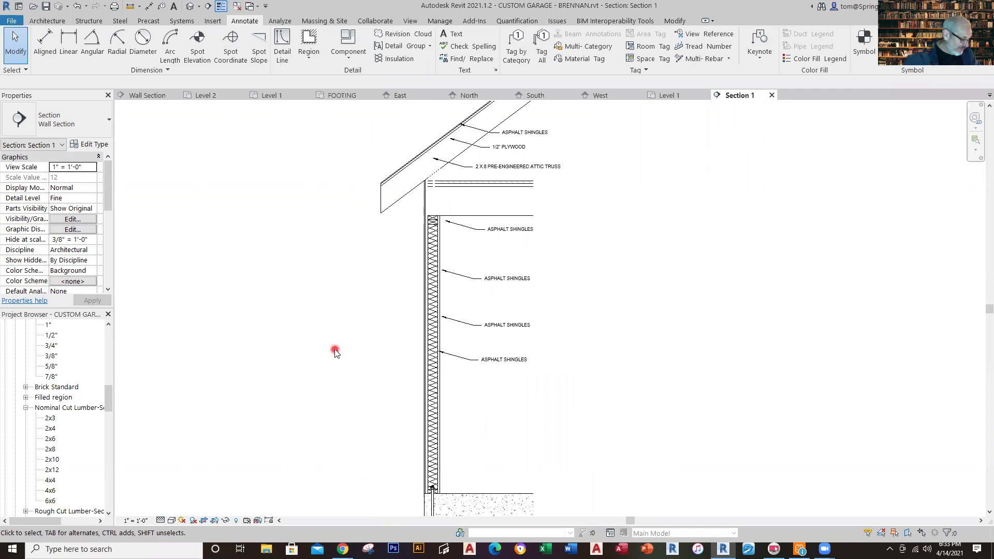
{"action": "scroll", "coordinate": [350, 434], "scroll_direction": "down", "scroll_amount": 1}
{"action": "scroll", "coordinate": [347, 405], "scroll_direction": "down", "scroll_amount": 1}
{"action": "middle_click_drag", "start_coordinate": [356, 394], "coordinate": [354, 316]}
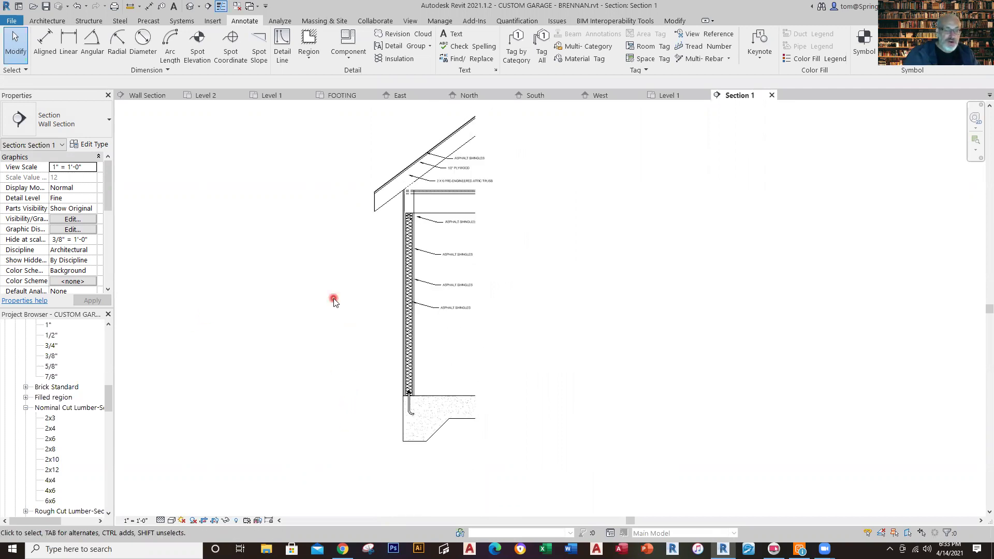
{"action": "right_click", "coordinate": [314, 301]}
{"action": "left_click", "coordinate": [303, 321]}
{"action": "left_click", "coordinate": [333, 60]}
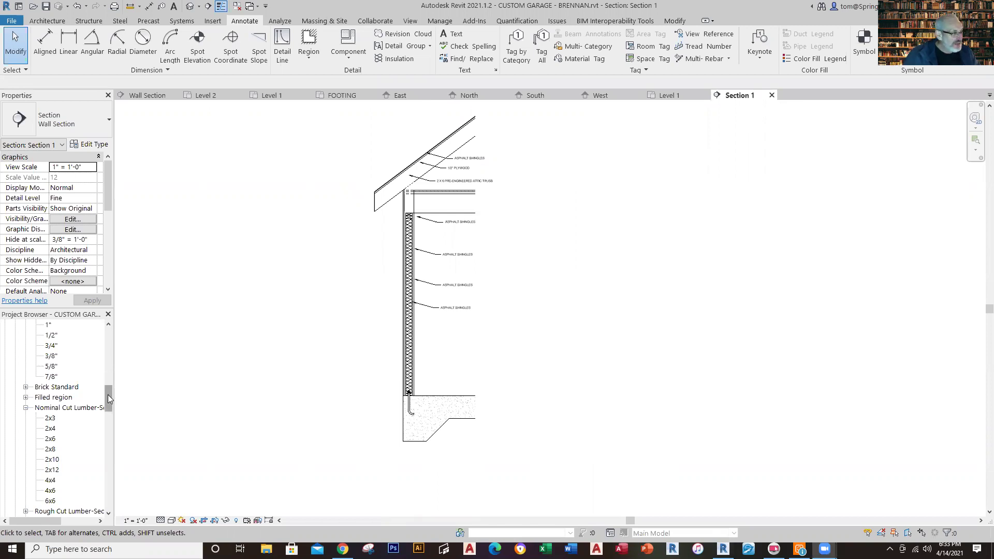
Expand the project's sheets and open sheet A-0 - COVER SHEET.
{"action": "left_click_drag", "start_coordinate": [109, 399], "coordinate": [120, 355]}
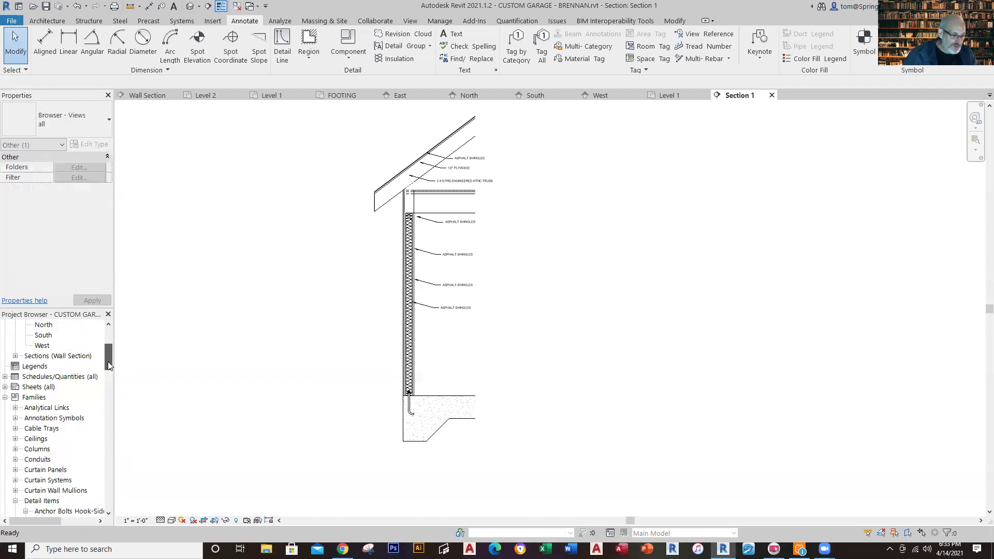
{"action": "left_click", "coordinate": [5, 387]}
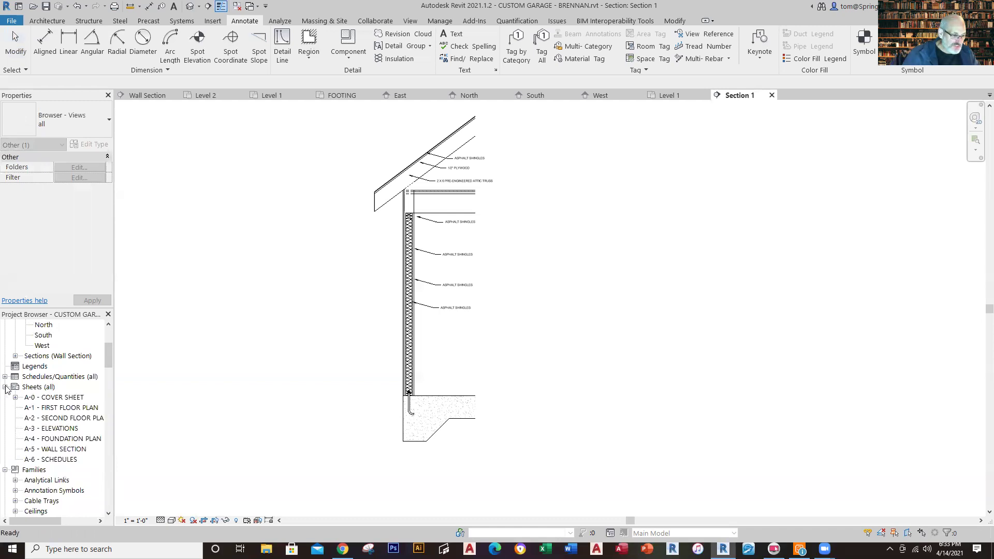
{"action": "left_click", "coordinate": [62, 399]}
{"action": "left_click", "coordinate": [62, 398]}
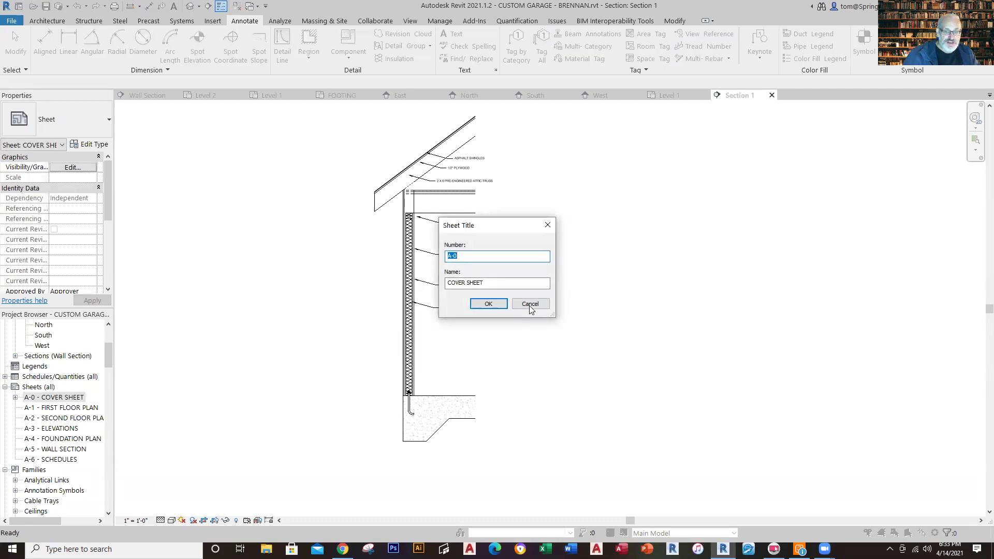
{"action": "left_click", "coordinate": [529, 304]}
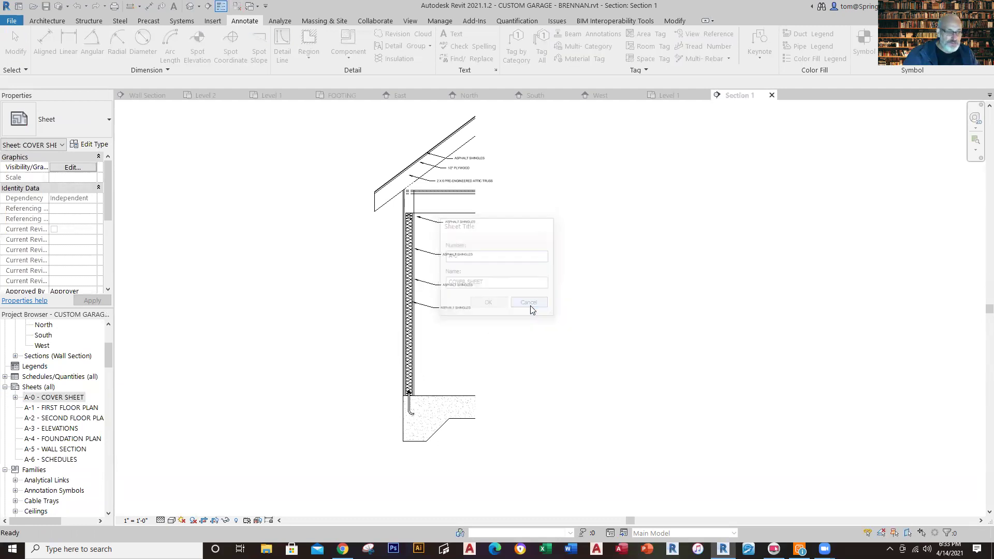
{"action": "double_click", "coordinate": [55, 398]}
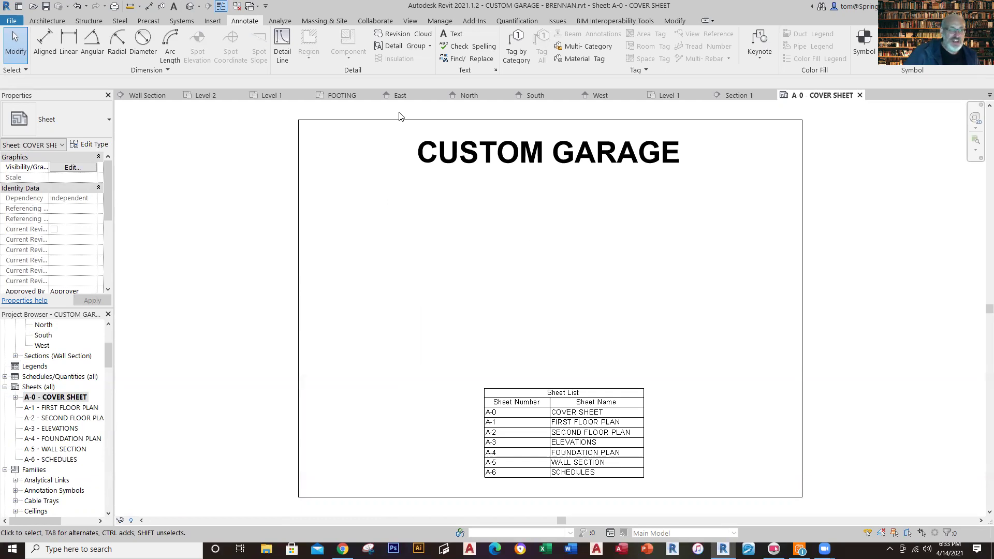
Open the default 3D view and orbit the garage to show its roof, side window and garage doors.
{"action": "left_click", "coordinate": [191, 8]}
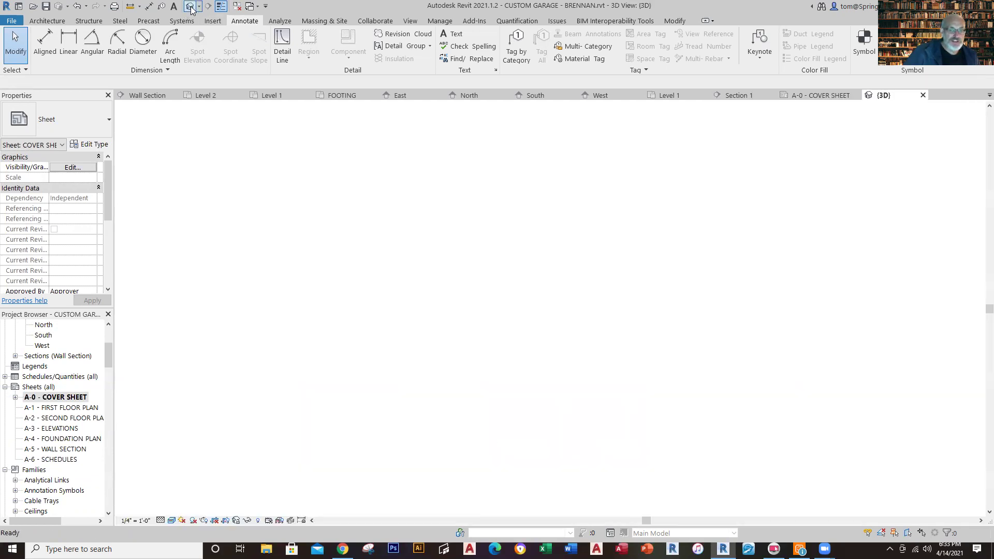
{"action": "mouse_move", "coordinate": [770, 366]}
{"action": "middle_mouse_down", "text": "shift"}
{"action": "mouse_move", "coordinate": [745, 343]}
{"action": "mouse_move", "coordinate": [781, 365]}
{"action": "middle_mouse_up", "text": "shift"}
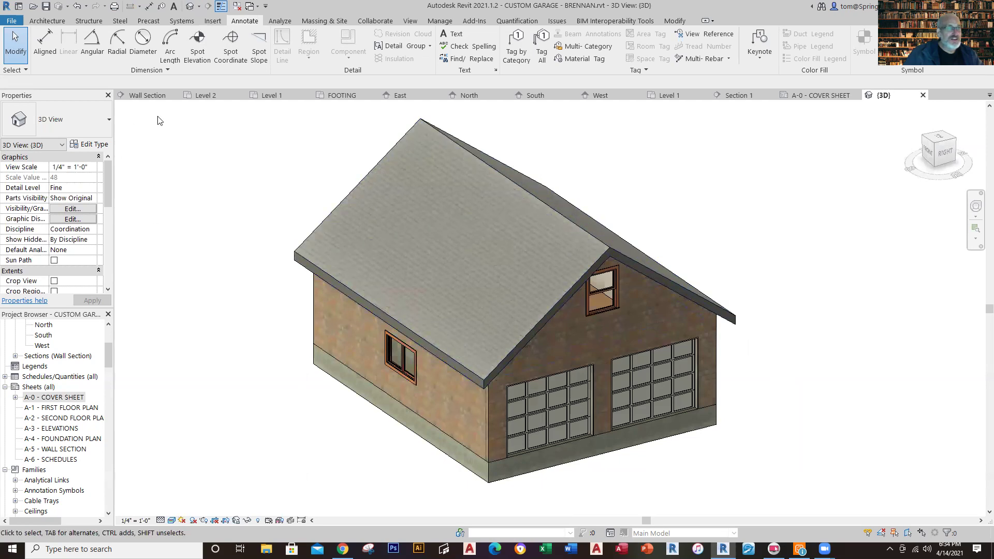
{"action": "right_click", "coordinate": [223, 172]}
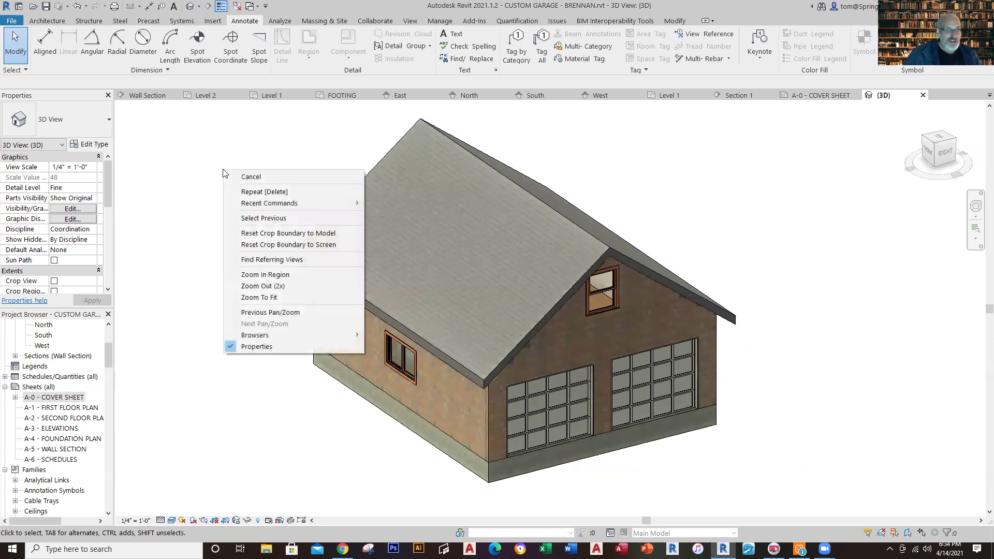
{"action": "left_click", "coordinate": [182, 153]}
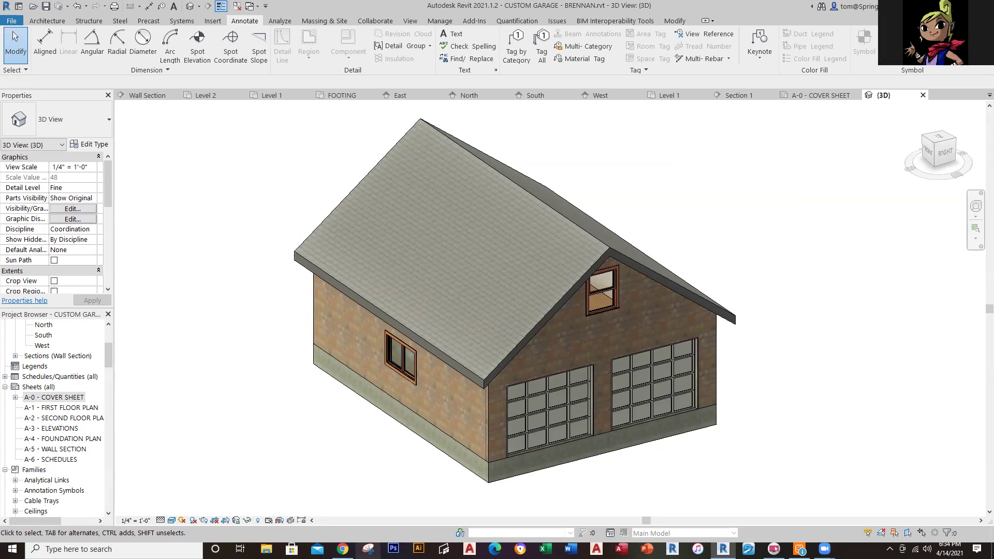
Switch to Snipping Tool and capture a rectangular snip around the whole garage model.
{"action": "left_click", "coordinate": [369, 549]}
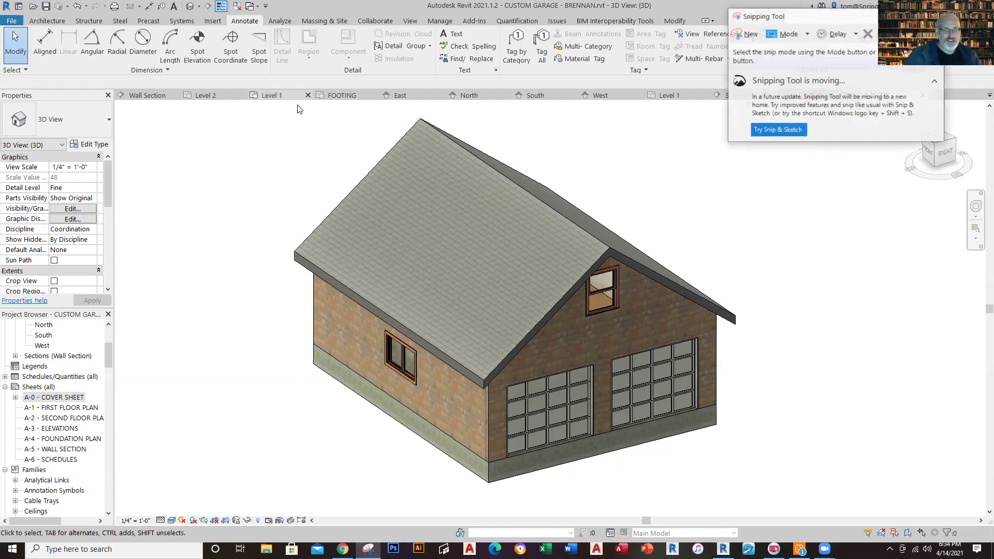
{"action": "left_click", "coordinate": [747, 34]}
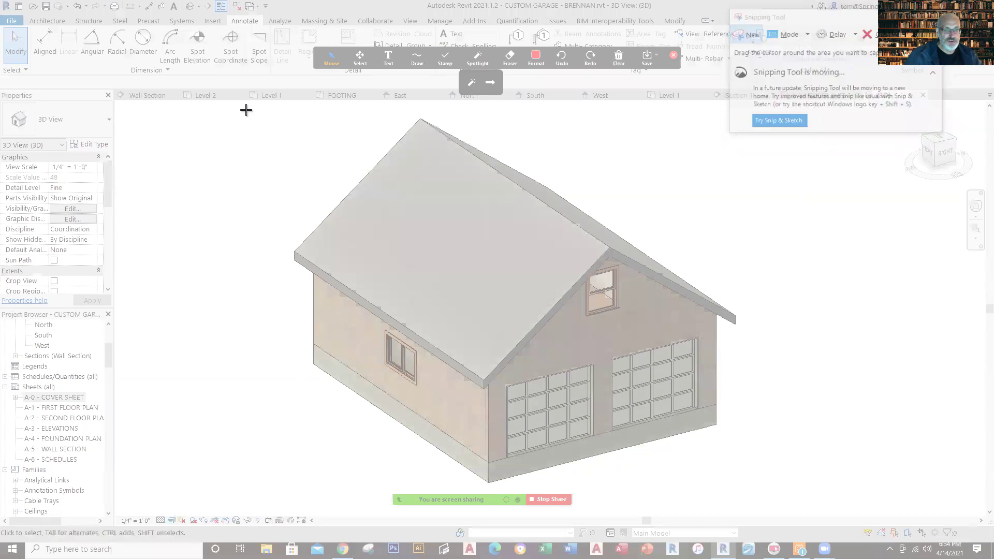
{"action": "left_click_drag", "start_coordinate": [246, 109], "coordinate": [757, 485]}
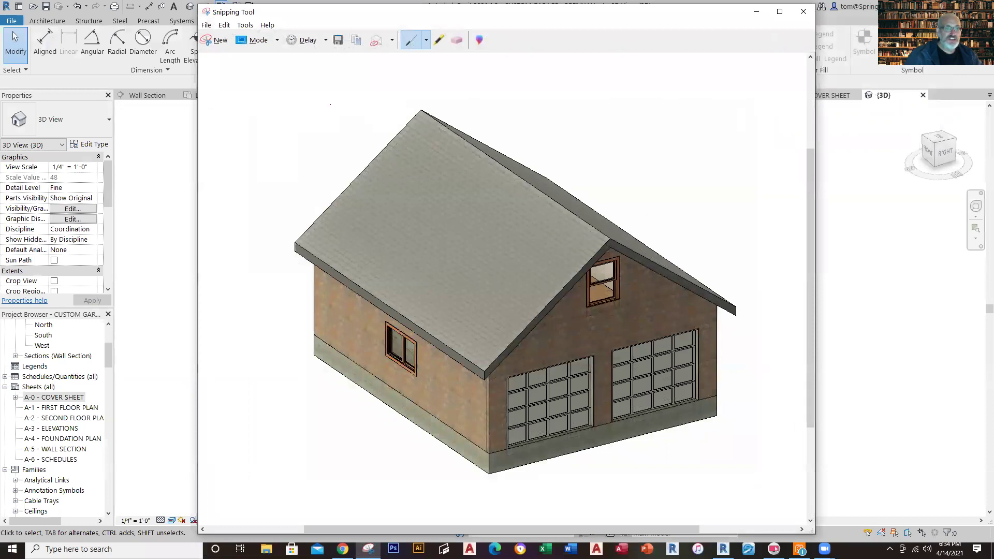
Save the snip to the Desktop as a PNG named CUSTOM GARAGE with the owner's surname and 3D, and close Snipping Tool.
{"action": "left_click", "coordinate": [206, 25]}
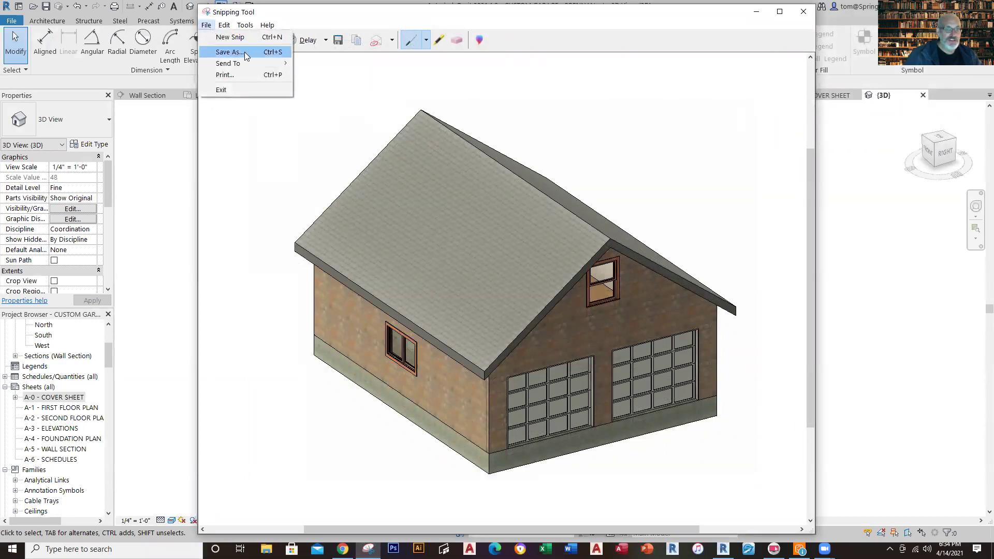
{"action": "left_click", "coordinate": [247, 53]}
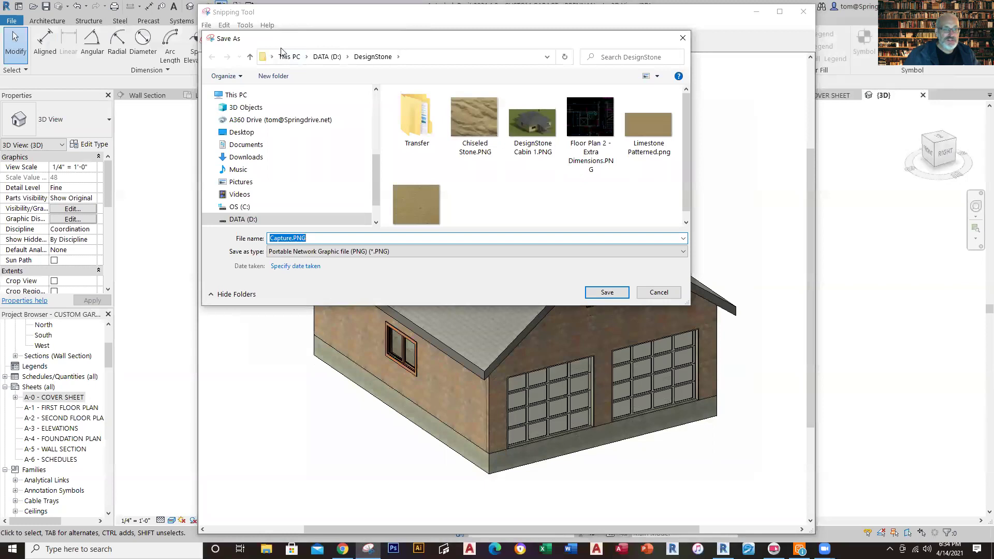
{"action": "left_click_drag", "start_coordinate": [282, 44], "coordinate": [284, 90]}
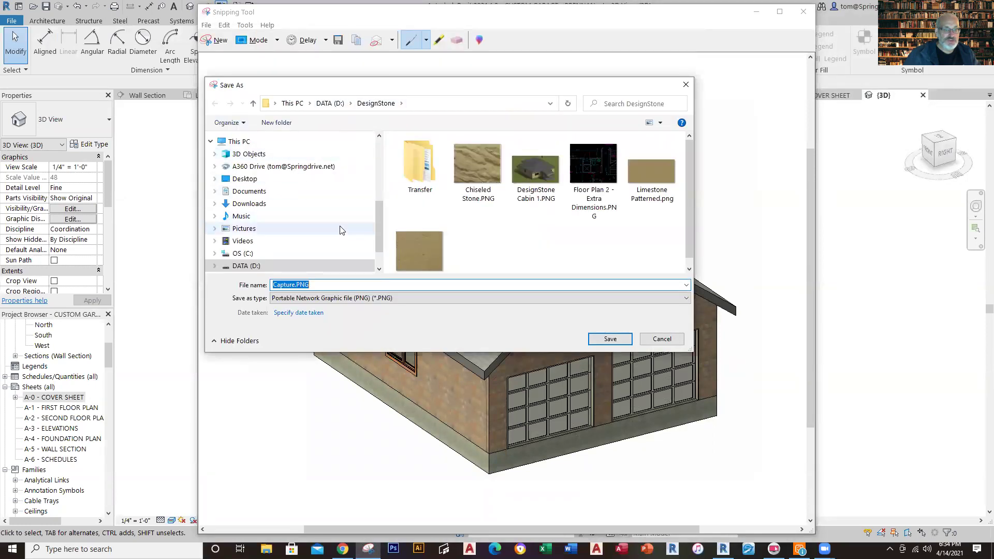
{"action": "left_click", "coordinate": [279, 178]}
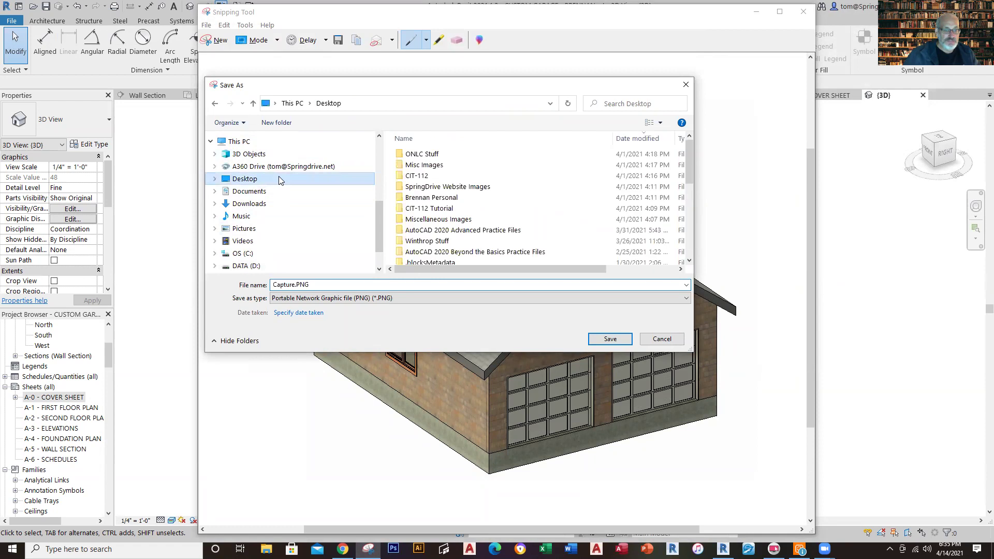
{"action": "double_click", "coordinate": [323, 283]}
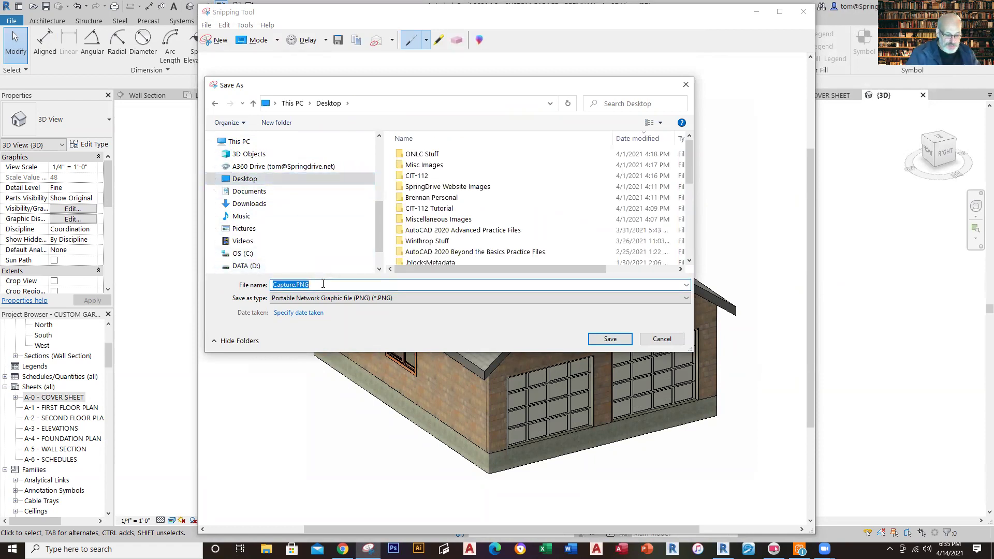
{"action": "type", "text": "CUTOME"}
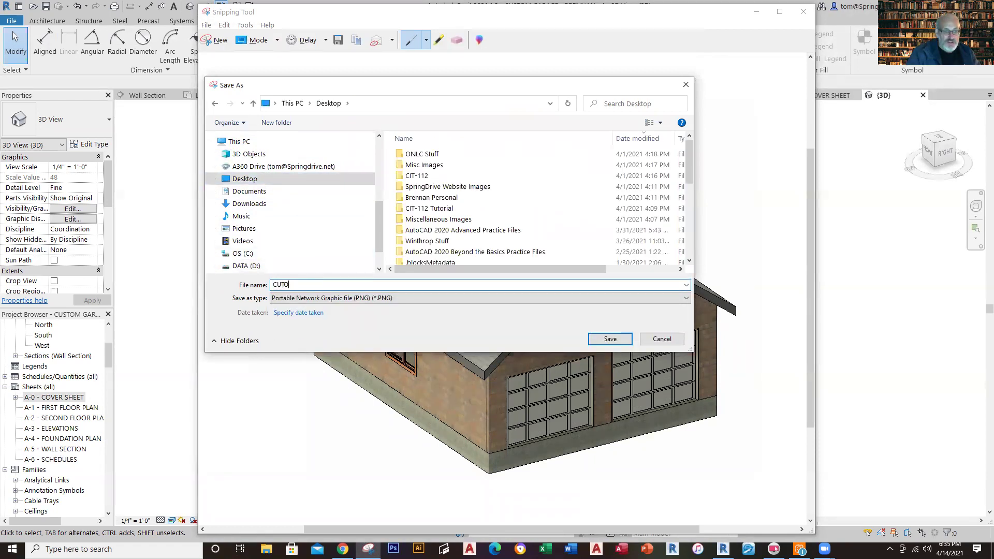
{"action": "key", "text": "BackSpace"}
{"action": "key", "text": "BackSpace"}
{"action": "type", "text": "STOM GARAGE - BRENNAN 3D"}
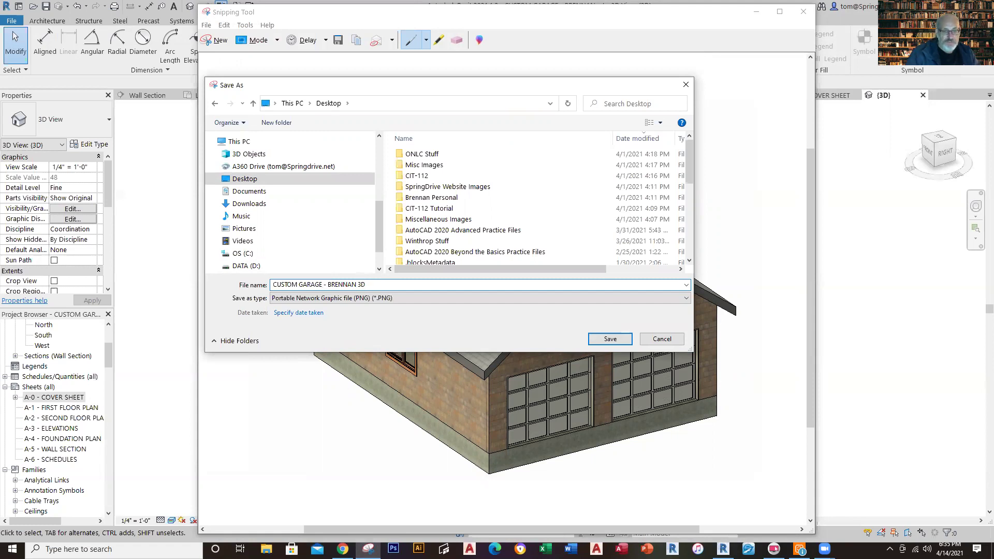
{"action": "key", "text": "Return"}
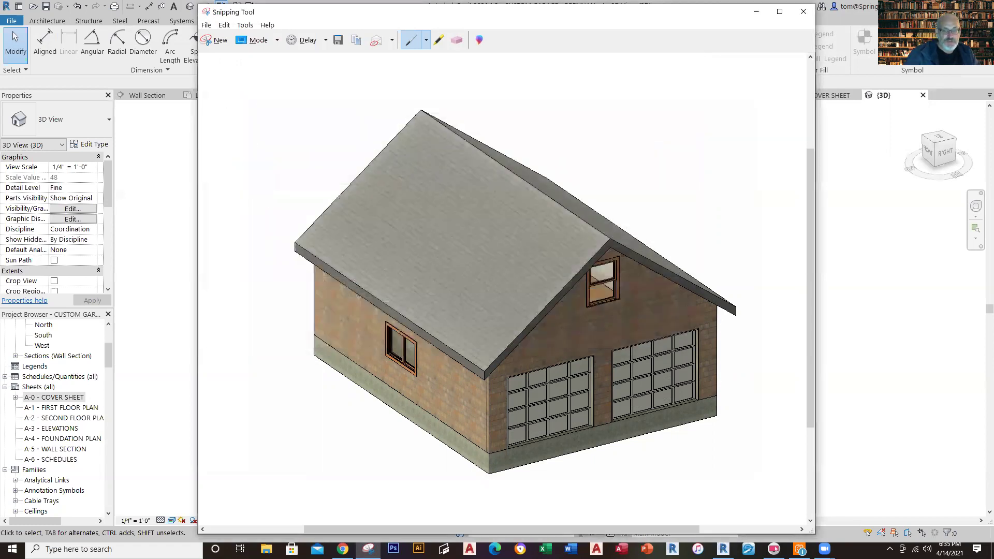
{"action": "left_click", "coordinate": [803, 12]}
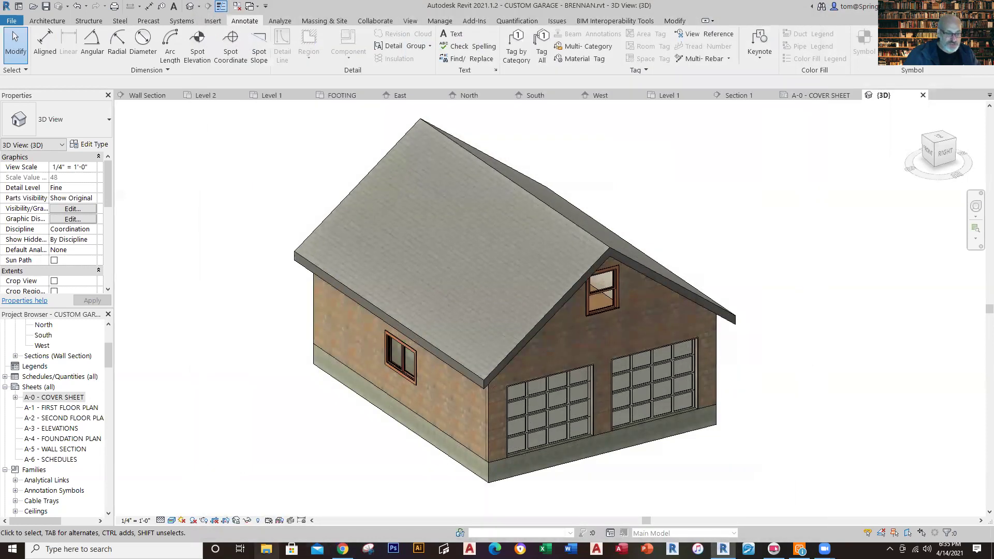
Import the saved garage PNG from the Desktop onto sheet A-0, placing it centred below the CUSTOM GARAGE title.
{"action": "double_click", "coordinate": [32, 397]}
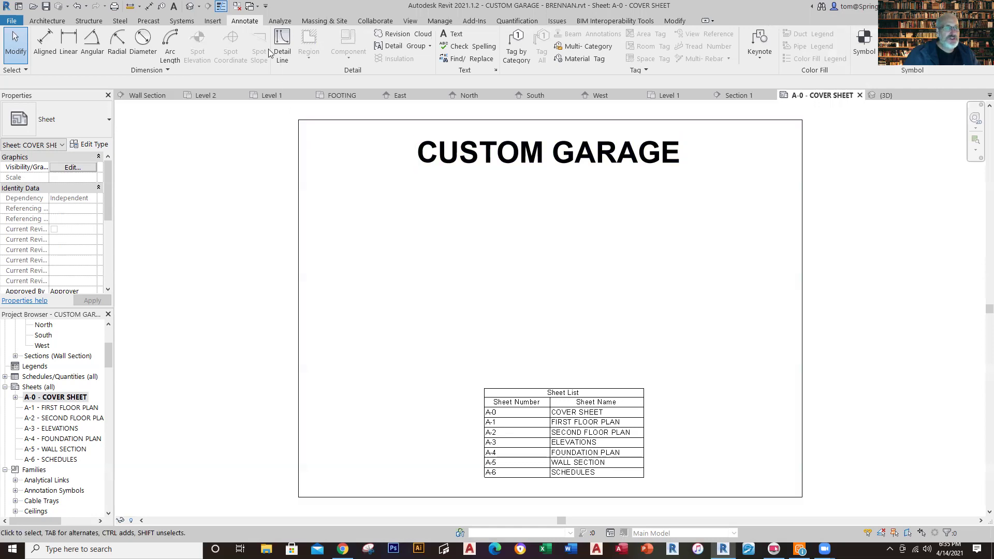
{"action": "left_click", "coordinate": [217, 25]}
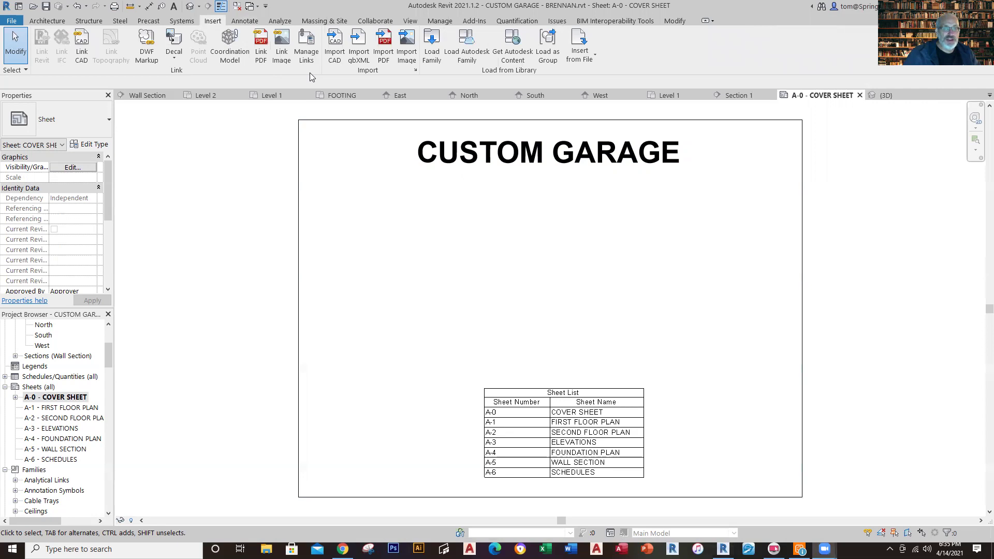
{"action": "left_click", "coordinate": [407, 56]}
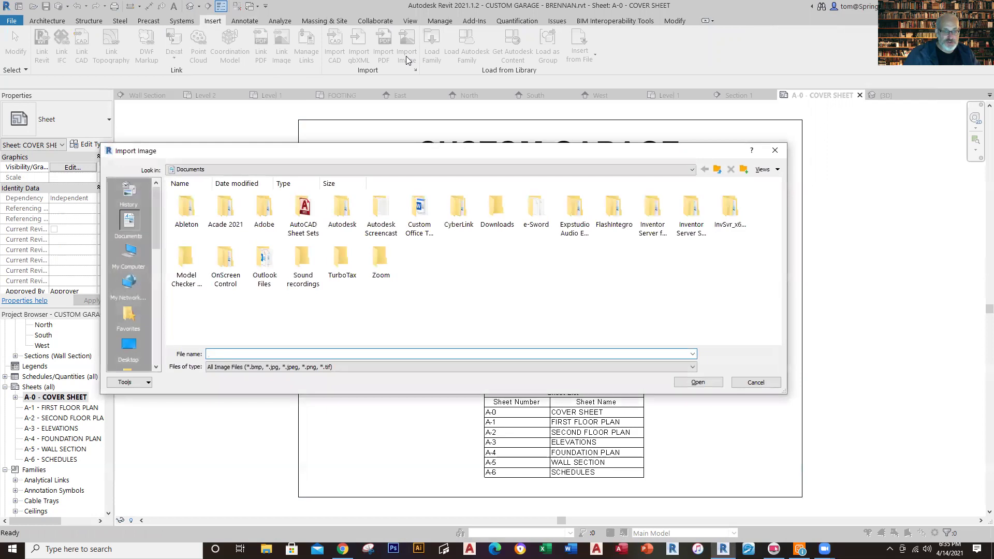
{"action": "left_click", "coordinate": [129, 346]}
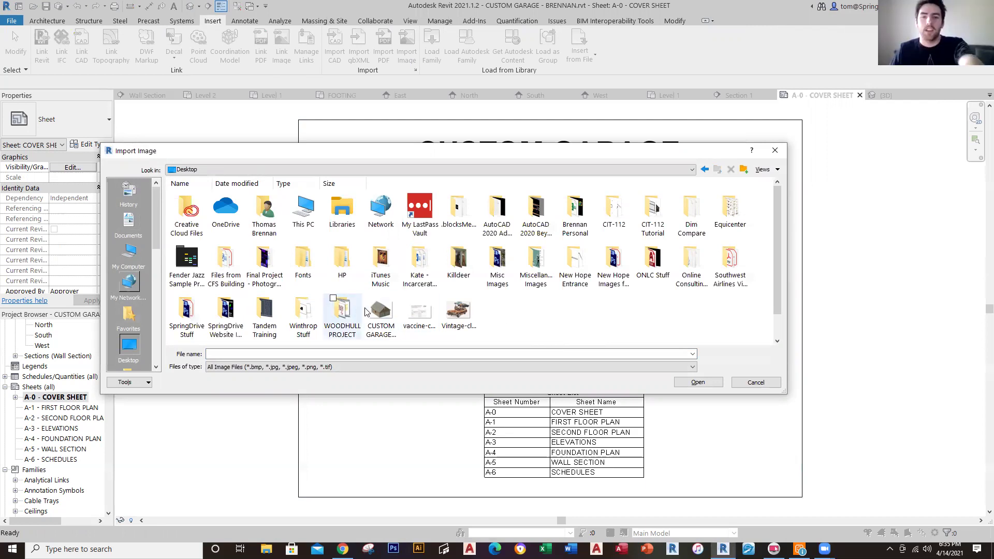
{"action": "left_click", "coordinate": [381, 312]}
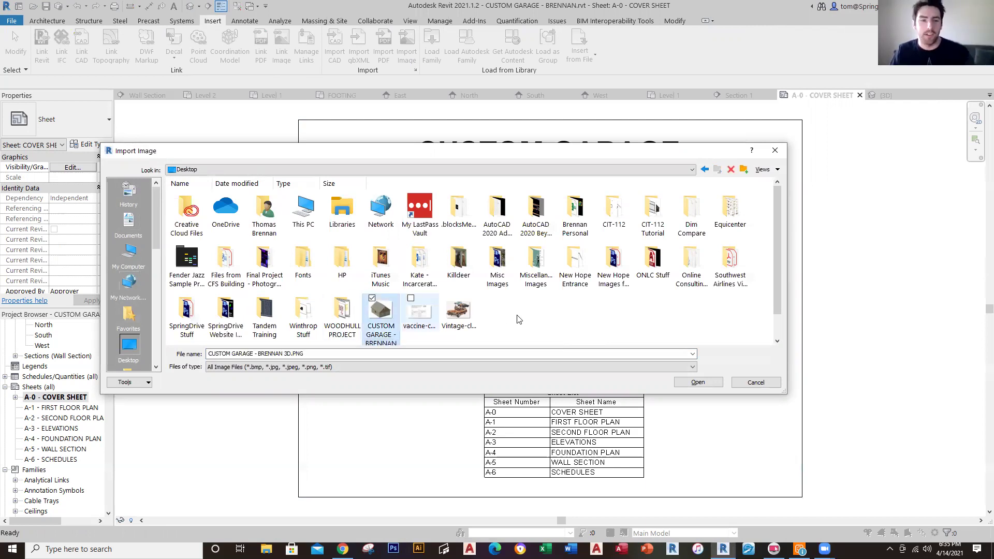
{"action": "left_click", "coordinate": [693, 382]}
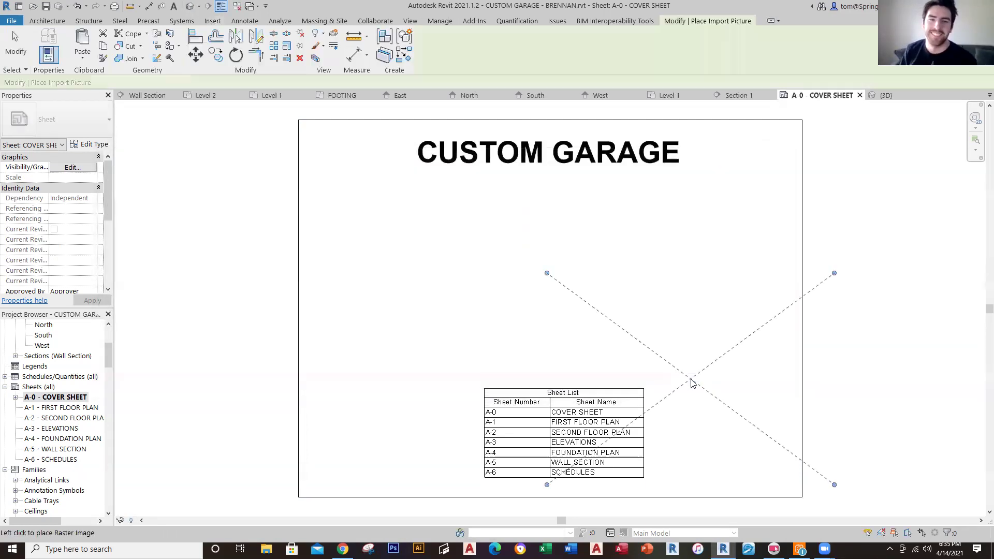
{"action": "left_click", "coordinate": [548, 290]}
{"action": "key", "text": "Escape"}
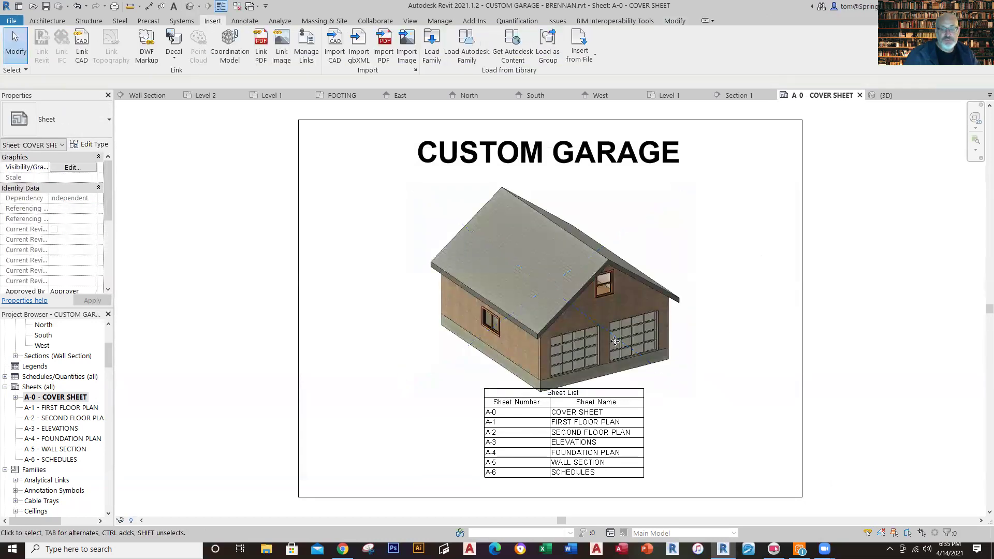
Nudge the garage image upward so it sits between the title and the sheet list.
{"action": "left_click", "coordinate": [614, 341]}
{"action": "key", "text": "Up"}
{"action": "key", "text": "Up"}
{"action": "key", "text": "Up"}
{"action": "key", "text": "Up"}
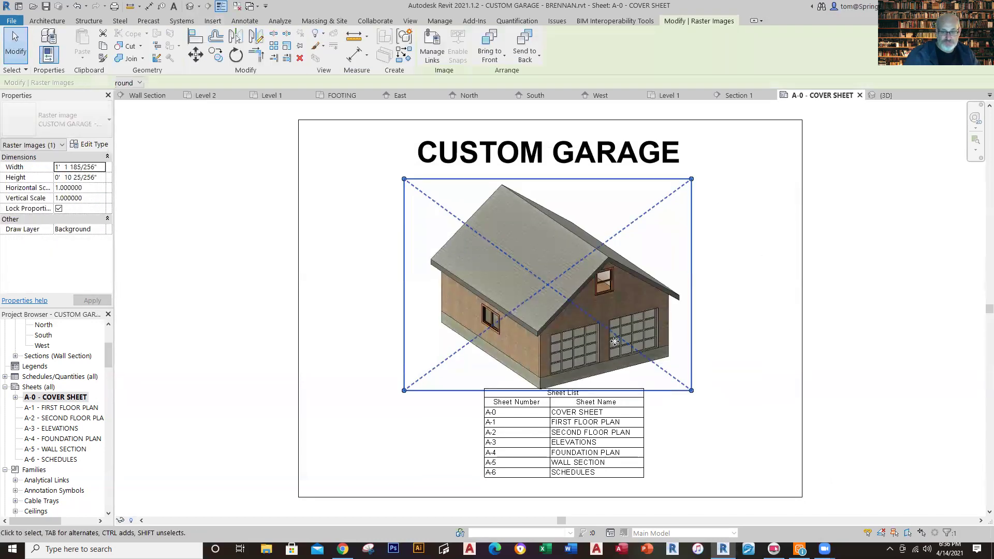
{"action": "left_click", "coordinate": [732, 355]}
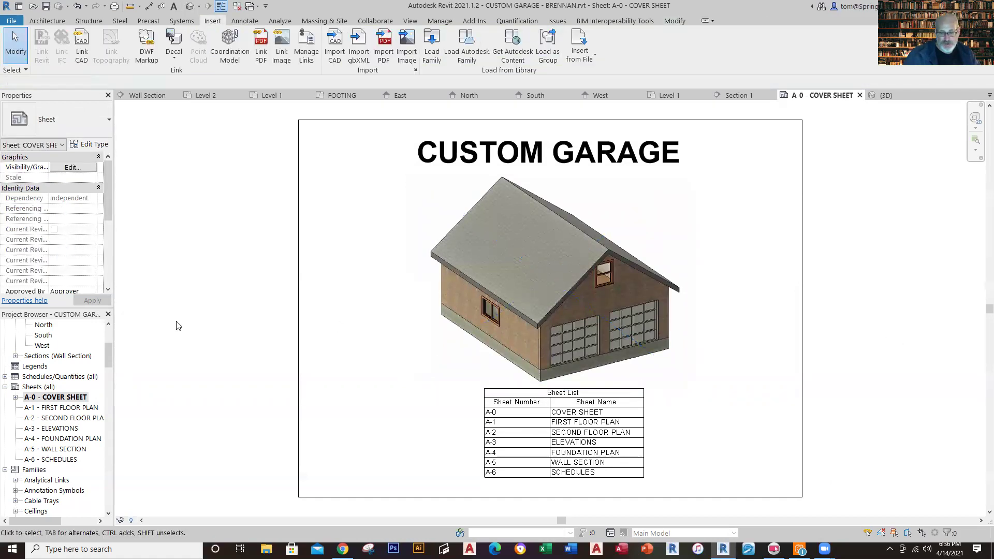
Open sheet A-1 - FIRST FLOOR PLAN and delete the stray ATTIC STAIRS note from it.
{"action": "double_click", "coordinate": [46, 409]}
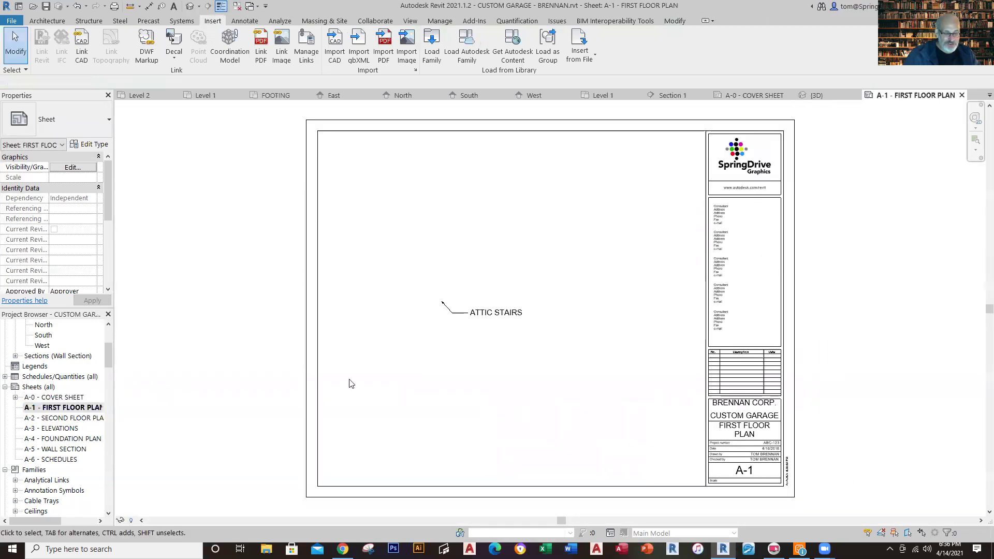
{"action": "left_click", "coordinate": [460, 321]}
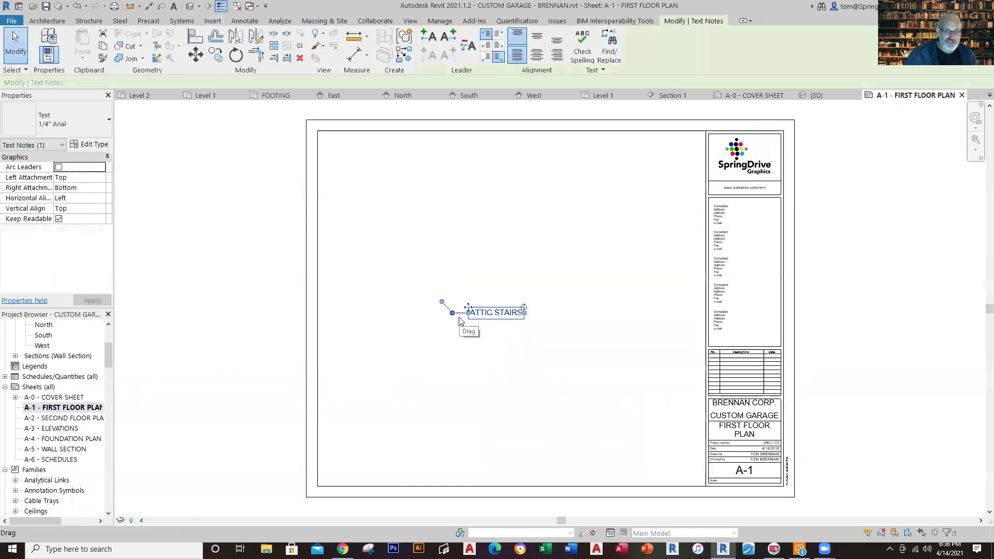
{"action": "key", "text": "Delete"}
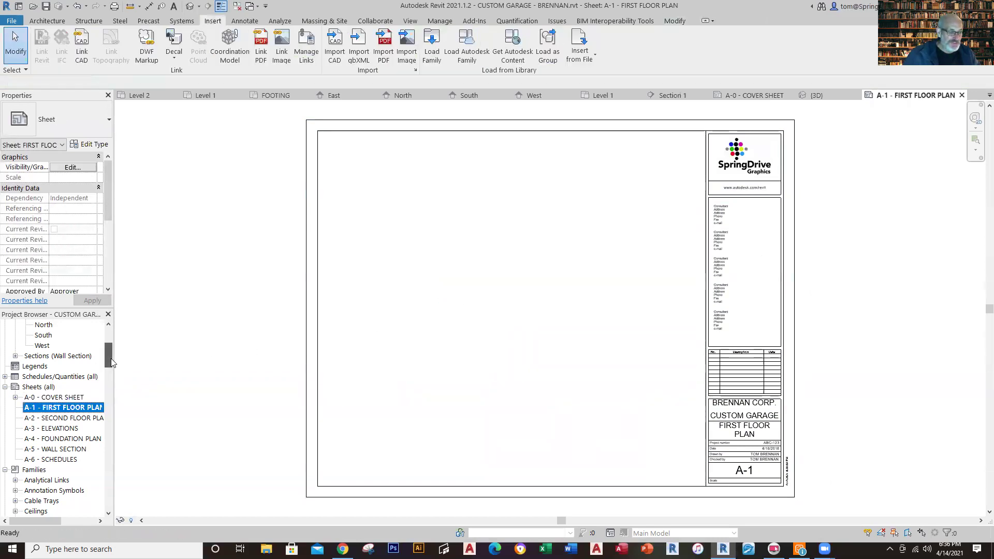
{"action": "scroll", "coordinate": [111, 358], "scroll_direction": "up", "scroll_amount": 4}
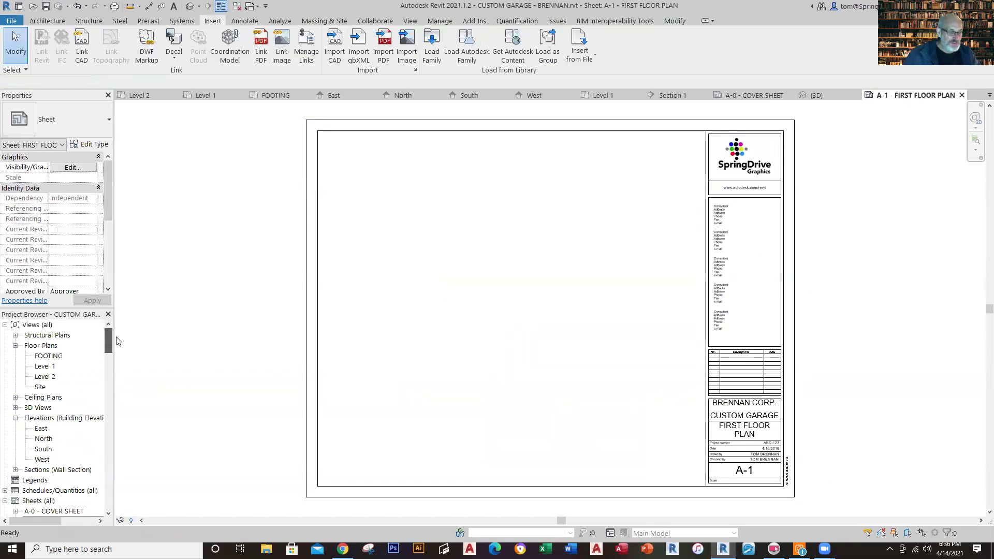
Place the Level 1 floor plan view on sheet A-1 - FIRST FLOOR PLAN.
{"action": "left_click", "coordinate": [44, 366]}
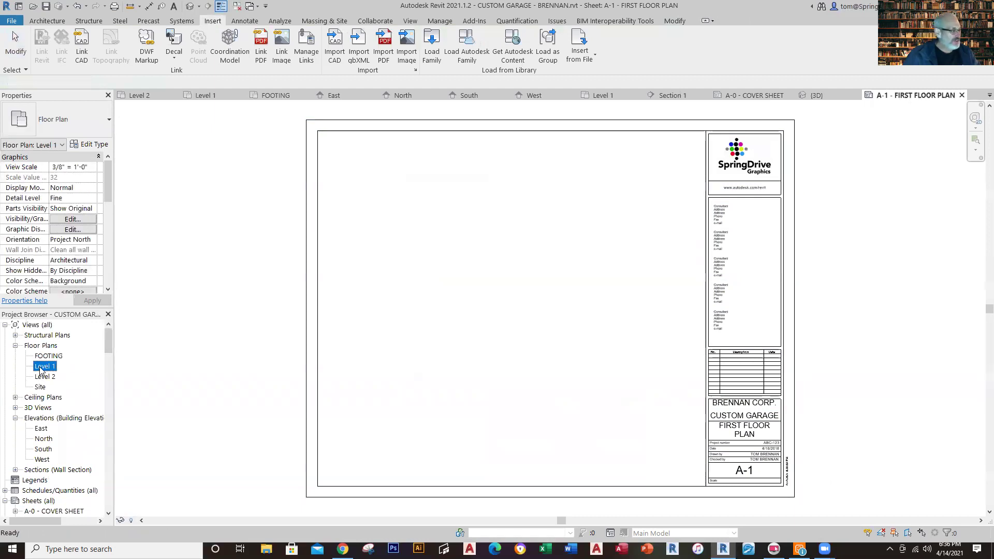
{"action": "left_click_drag", "start_coordinate": [41, 370], "coordinate": [504, 306]}
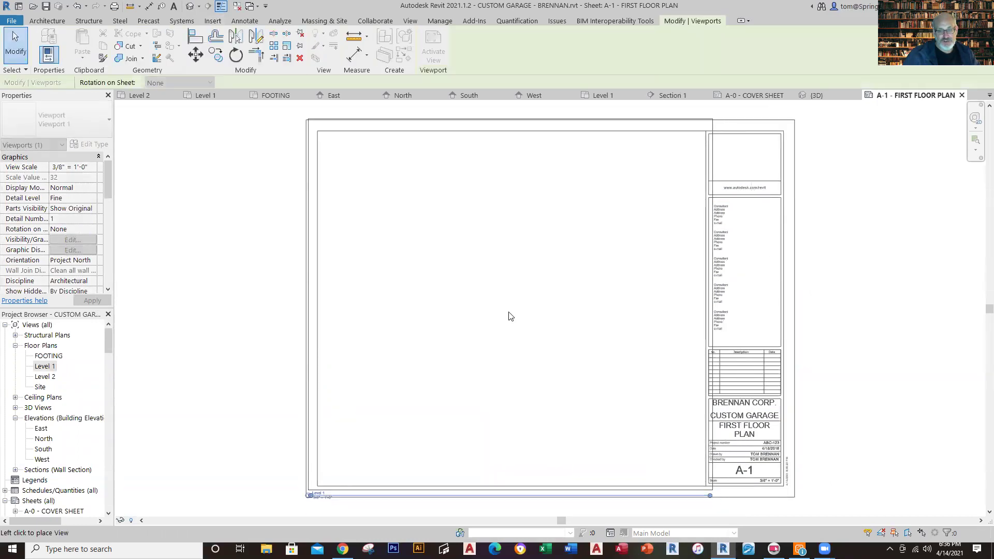
{"action": "left_click", "coordinate": [510, 316]}
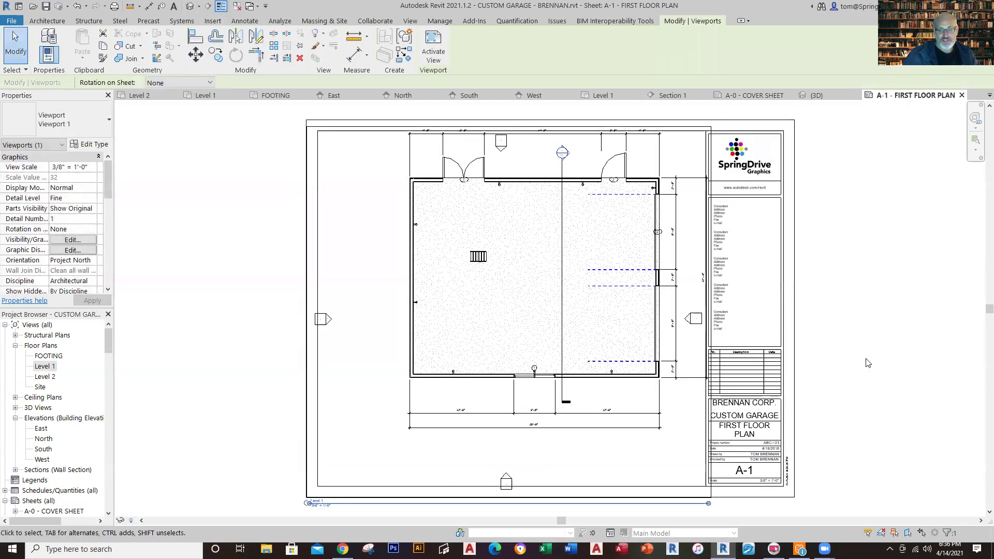
{"action": "key", "text": "Escape"}
{"action": "scroll", "coordinate": [369, 404], "scroll_direction": "down", "scroll_amount": 2}
{"action": "middle_click_drag", "start_coordinate": [369, 404], "coordinate": [367, 396]}
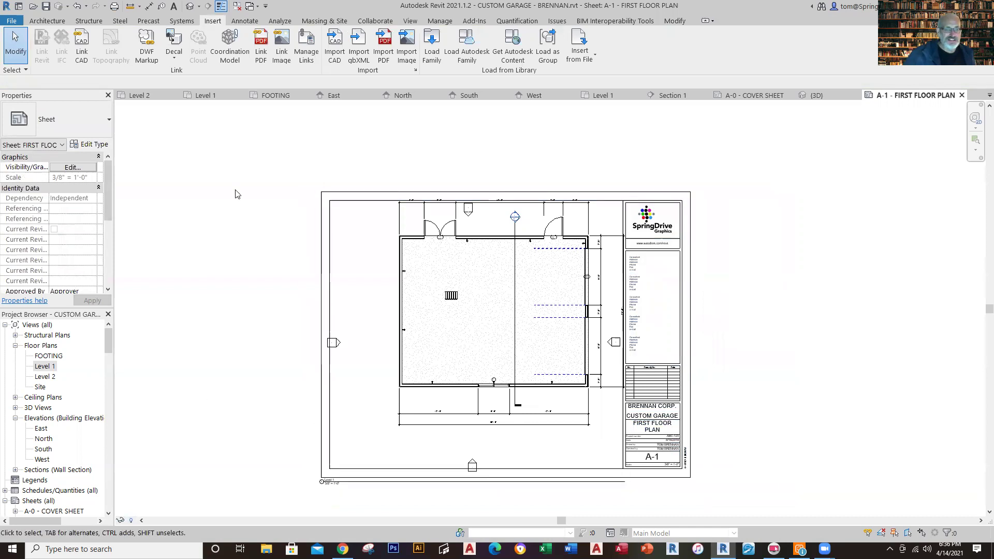
Compare the Level 1 plan with the master project's Level 1 view, A-0 cover sheet and A-1 sheet, and return to the custom garage's A-1 sheet.
{"action": "left_click", "coordinate": [201, 98]}
{"action": "scroll", "coordinate": [781, 335], "scroll_direction": "up", "scroll_amount": 3}
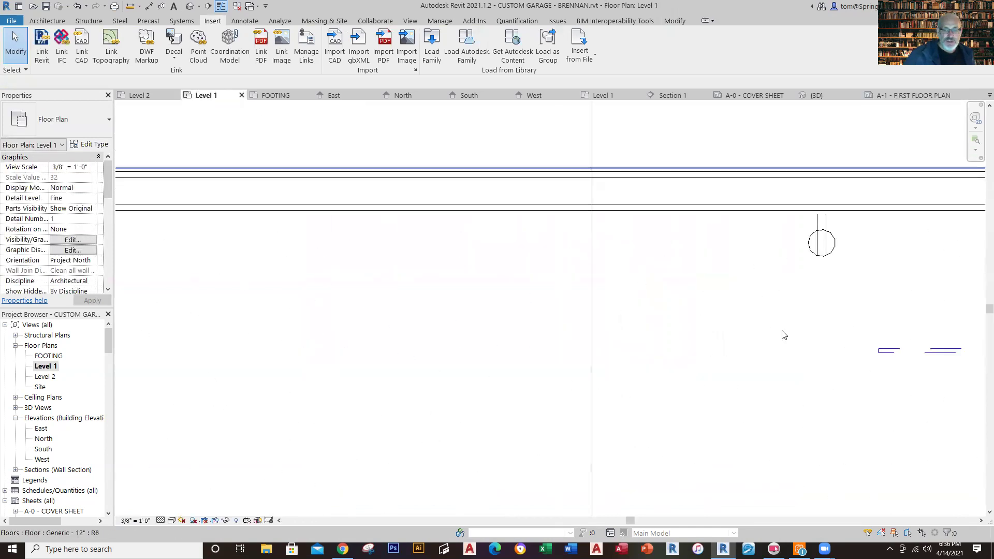
{"action": "scroll", "coordinate": [724, 318], "scroll_direction": "down", "scroll_amount": 2}
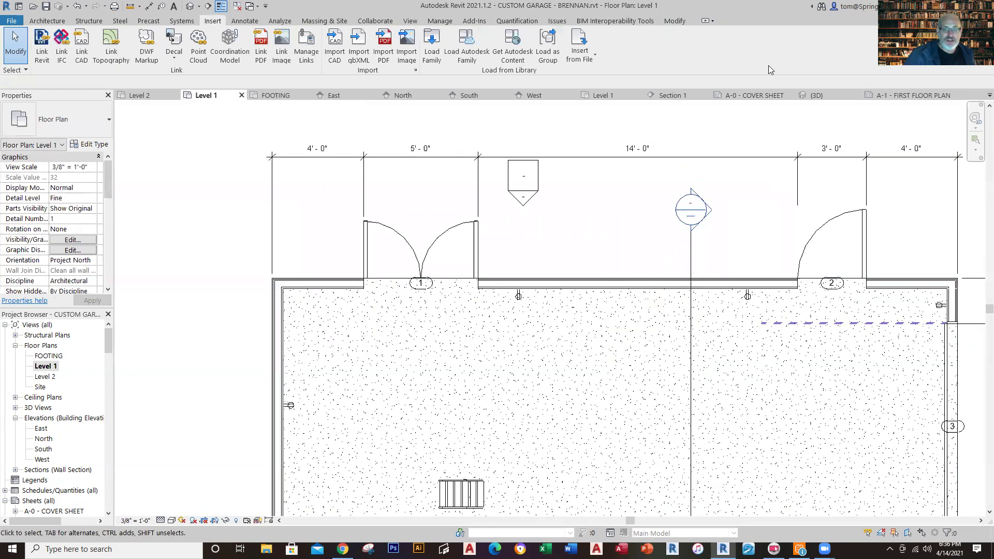
{"action": "left_click", "coordinate": [610, 98]}
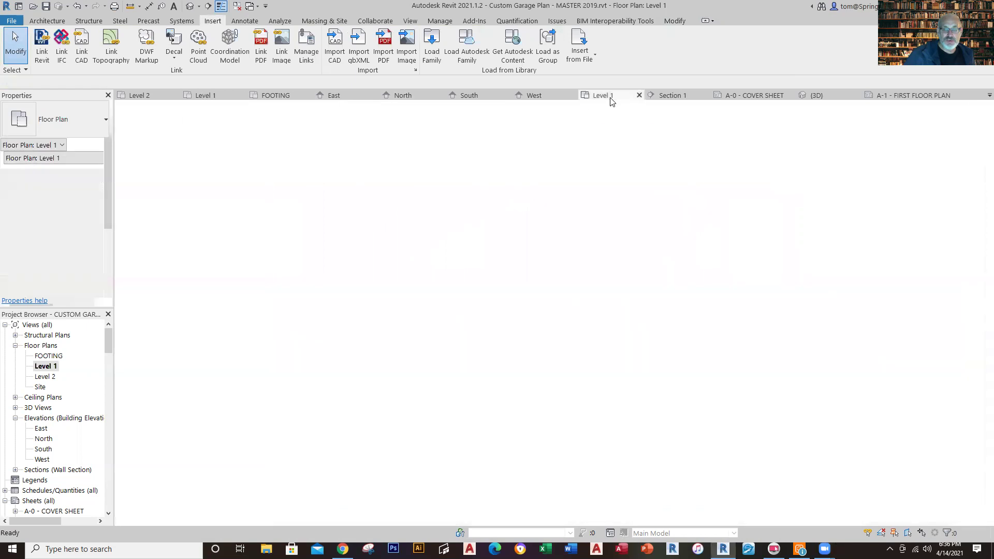
{"action": "scroll", "coordinate": [679, 300], "scroll_direction": "down", "scroll_amount": 3}
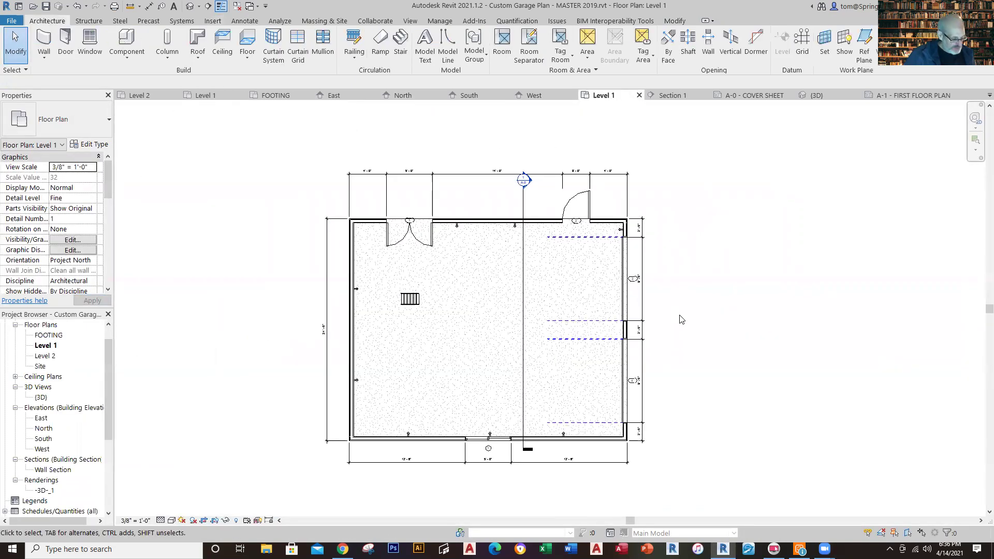
{"action": "left_click_drag", "start_coordinate": [108, 358], "coordinate": [107, 413]}
{"action": "left_click", "coordinate": [61, 417]}
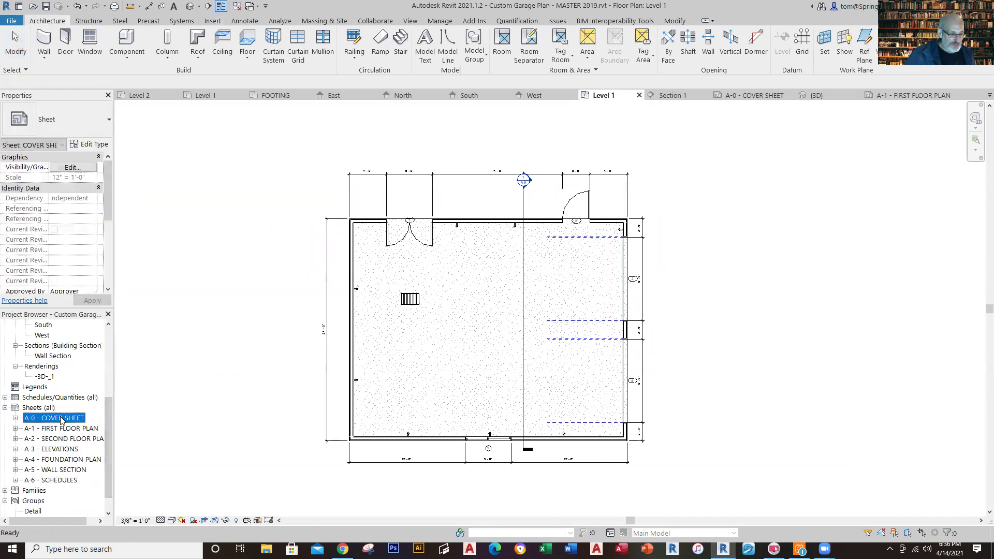
{"action": "left_click", "coordinate": [61, 416]}
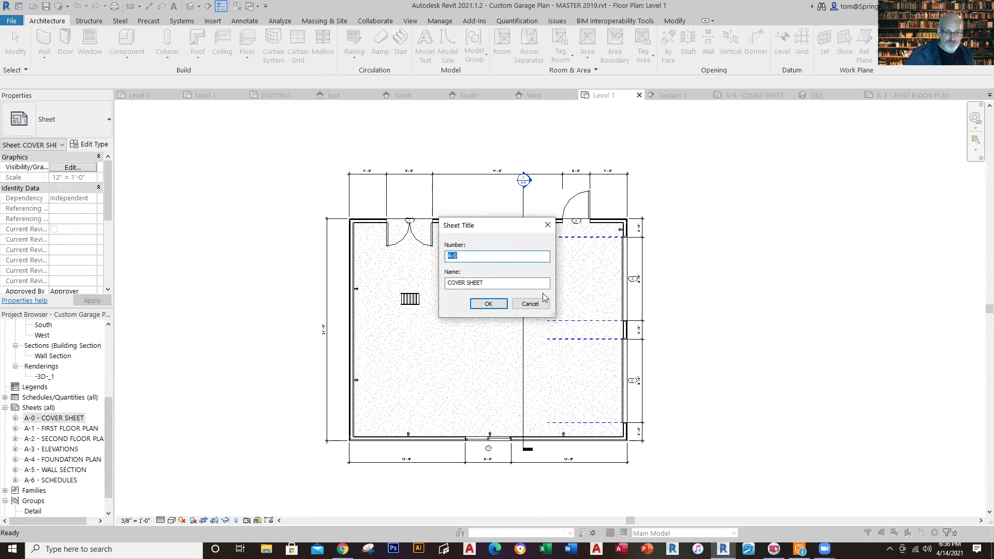
{"action": "left_click", "coordinate": [529, 305]}
{"action": "double_click", "coordinate": [61, 418]}
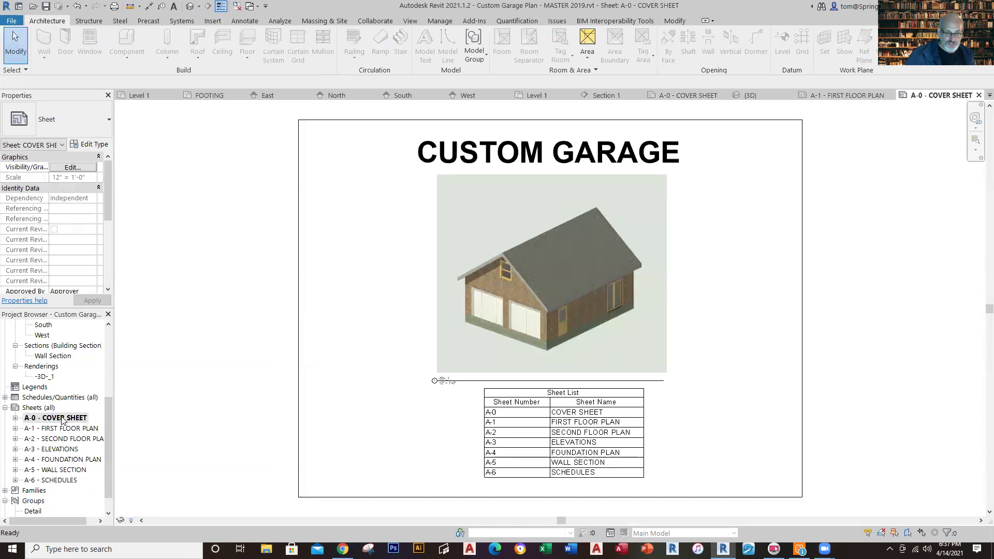
{"action": "double_click", "coordinate": [62, 428]}
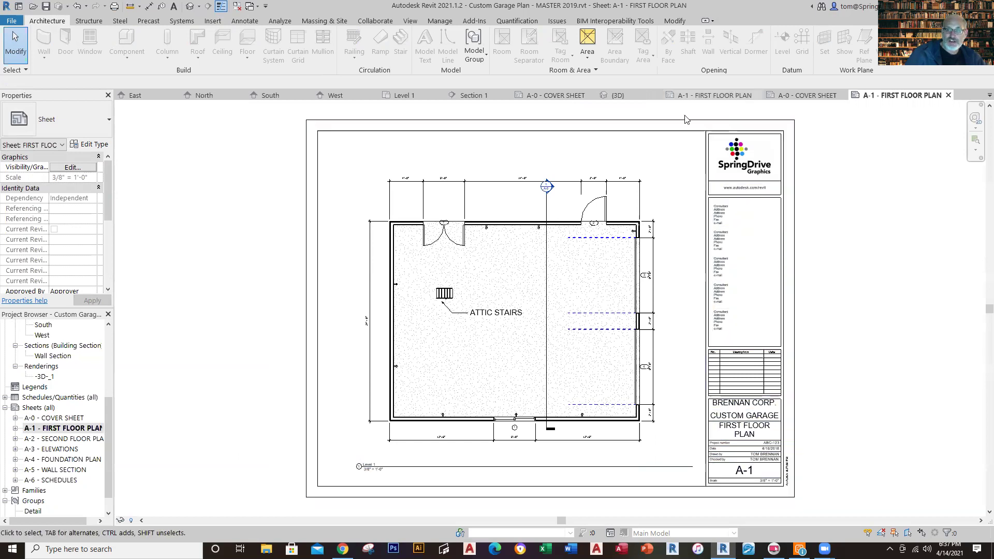
{"action": "left_click", "coordinate": [710, 96]}
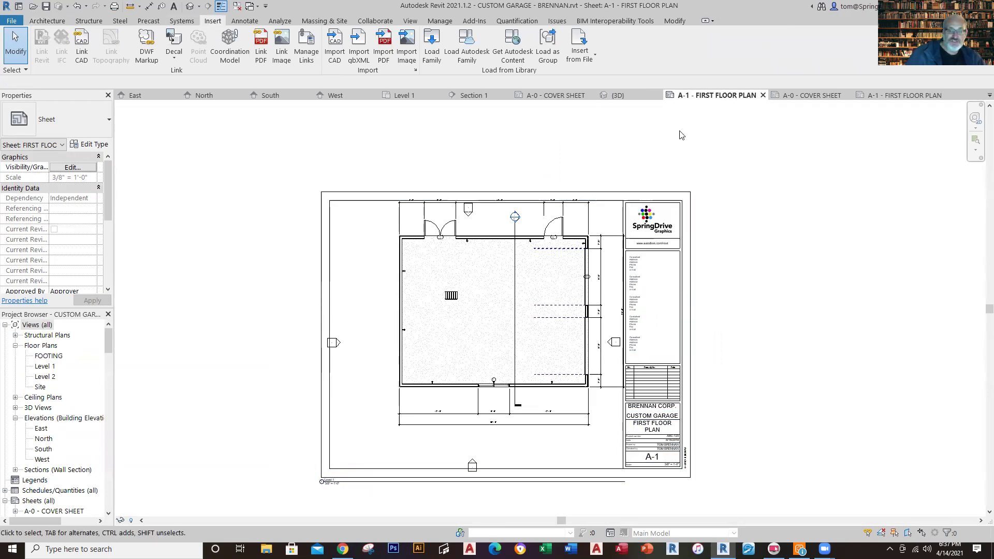
Open the Level 1 floor plan, crop the view and show its crop region.
{"action": "left_click", "coordinate": [44, 366]}
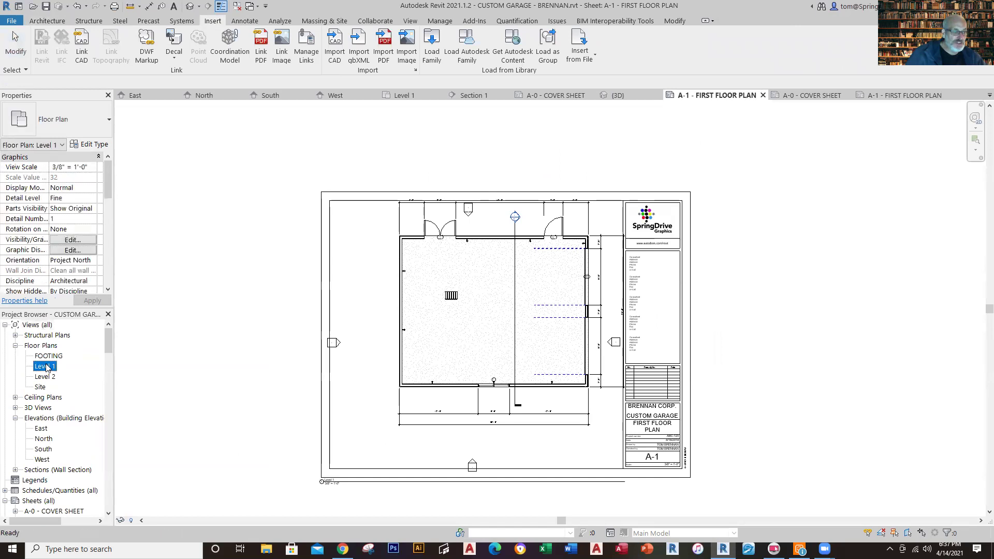
{"action": "scroll", "coordinate": [516, 312], "scroll_direction": "down", "scroll_amount": 5}
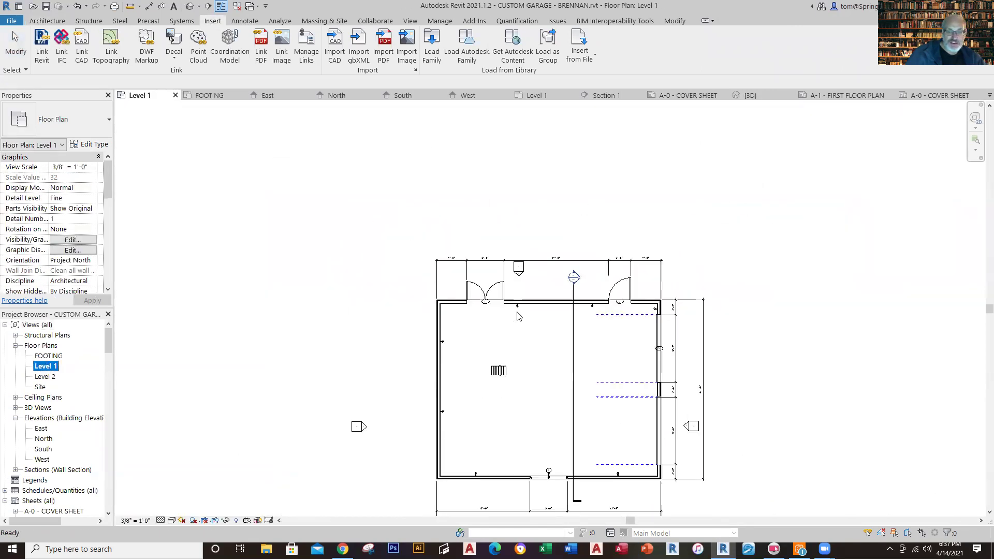
{"action": "middle_click_drag", "start_coordinate": [505, 355], "coordinate": [400, 295]}
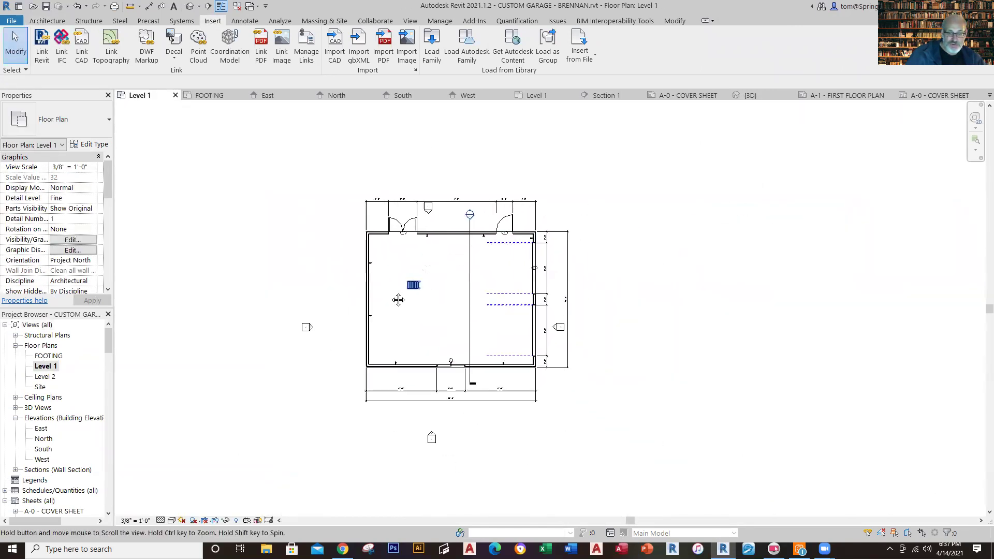
{"action": "scroll", "coordinate": [364, 409], "scroll_direction": "up", "scroll_amount": 1}
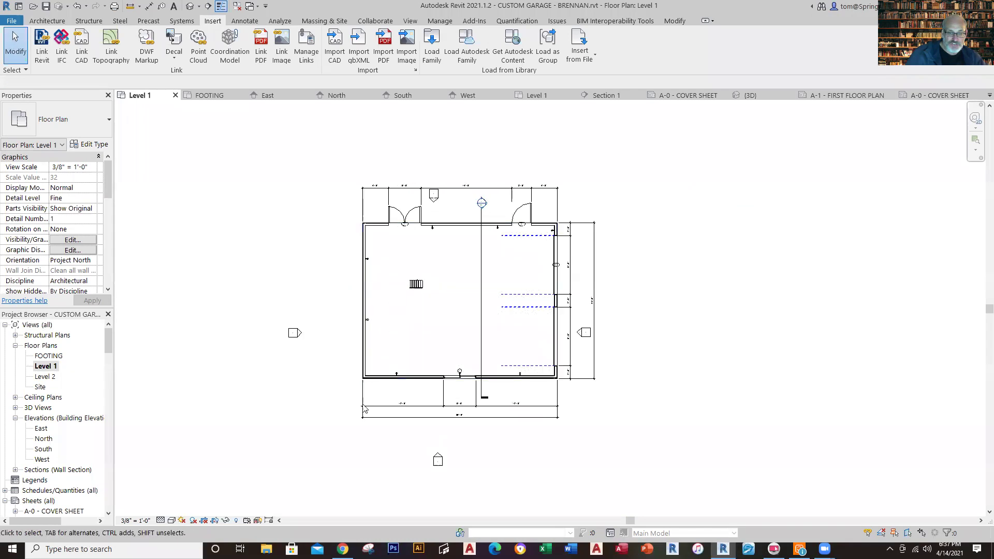
{"action": "left_click", "coordinate": [214, 520]}
{"action": "left_click", "coordinate": [225, 520]}
Tighten the crop region of Level 1 by pulling its left edge close to the wall and its bottom edge just below the overall dimension.
{"action": "left_click", "coordinate": [425, 448]}
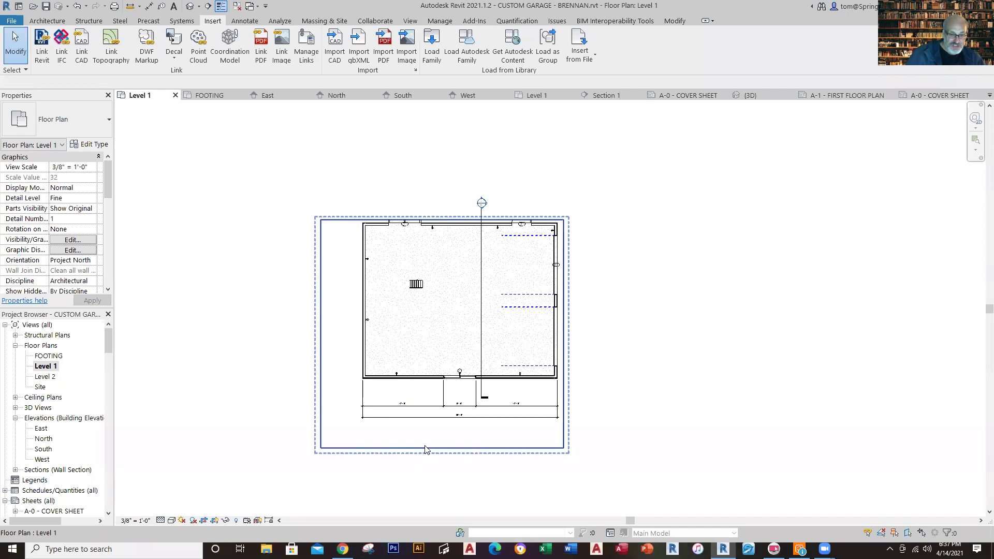
{"action": "left_click_drag", "start_coordinate": [442, 452], "coordinate": [445, 431]}
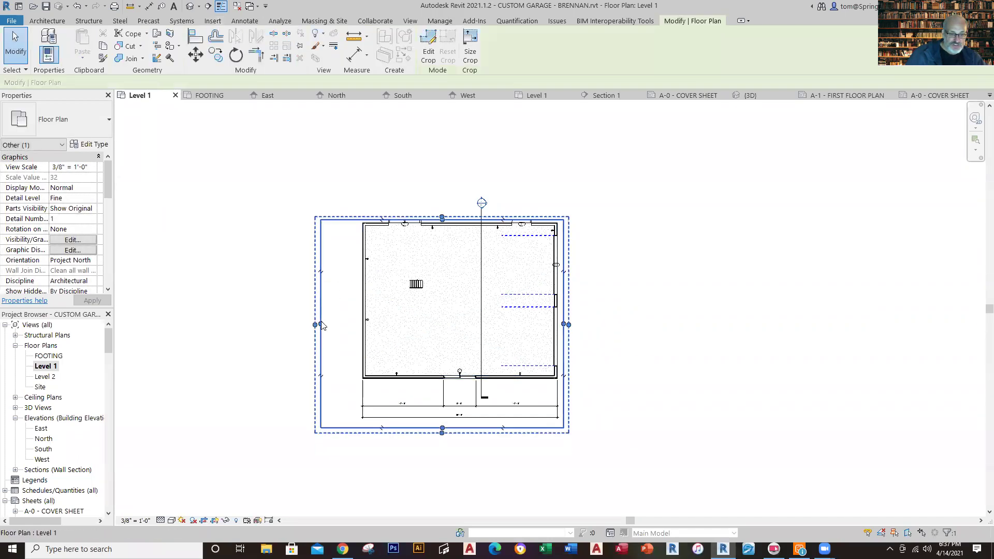
{"action": "left_click_drag", "start_coordinate": [321, 325], "coordinate": [356, 324]}
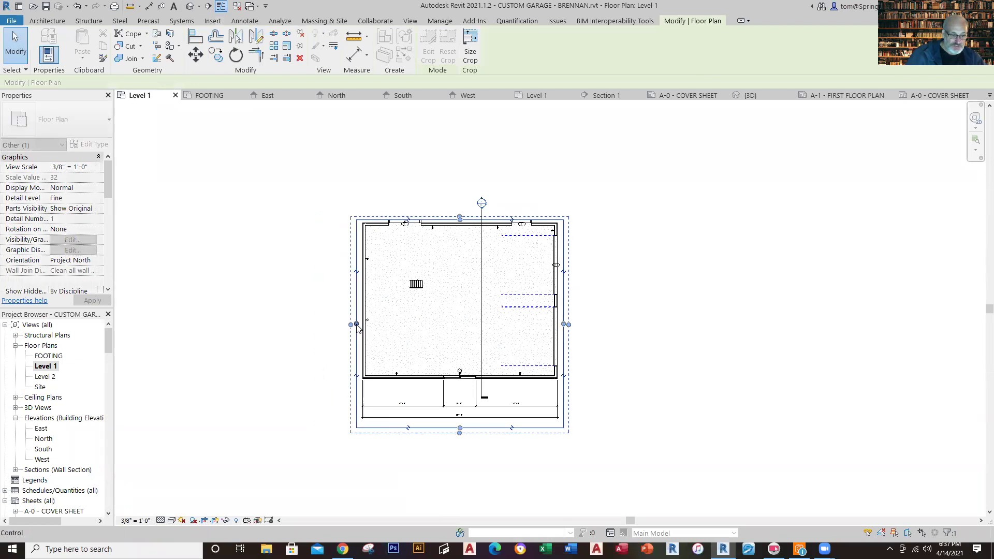
{"action": "left_click_drag", "start_coordinate": [460, 433], "coordinate": [460, 426]}
{"action": "left_click", "coordinate": [634, 395]}
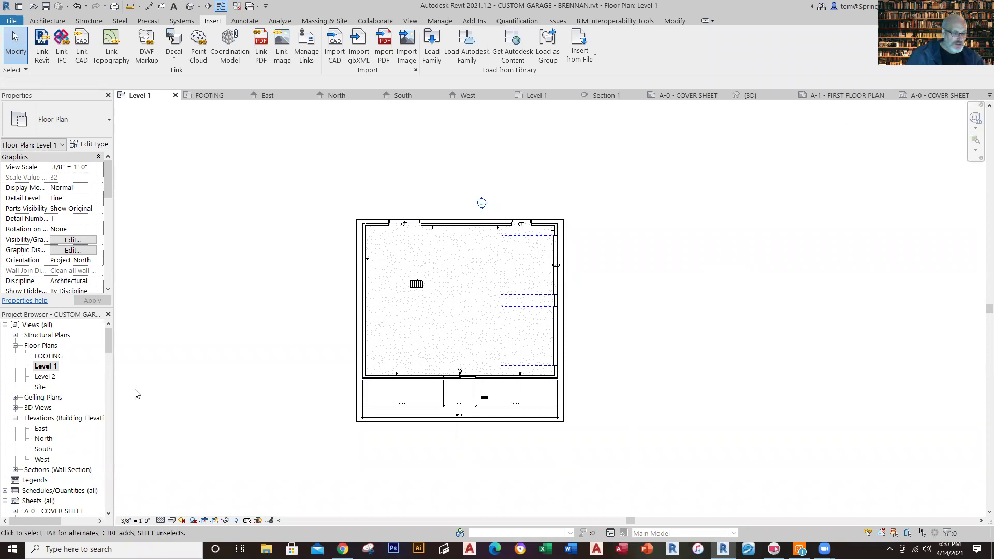
Return to sheet A-1 - FIRST FLOOR PLAN and shift the cropped Level 1 viewport slightly left and down within the border.
{"action": "left_click_drag", "start_coordinate": [107, 329], "coordinate": [111, 354]}
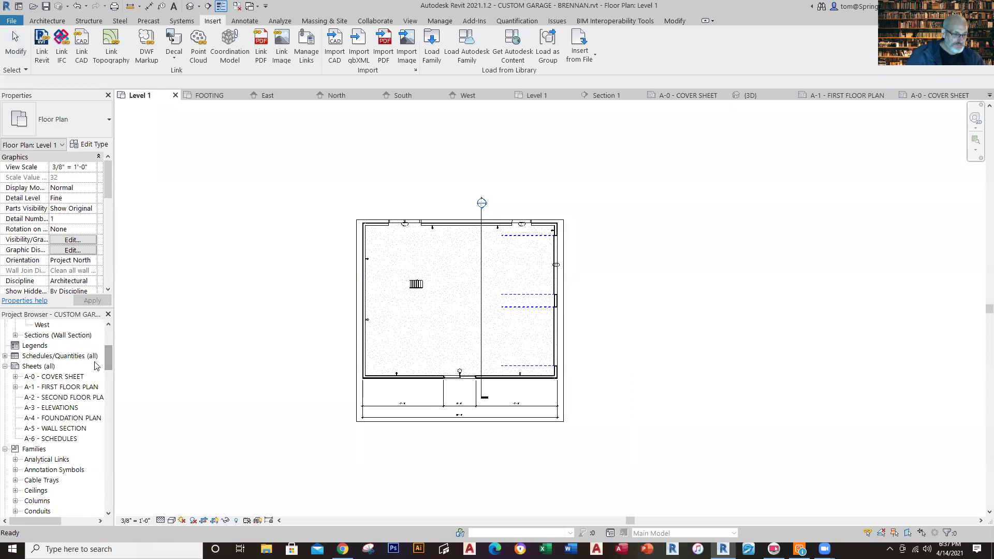
{"action": "double_click", "coordinate": [74, 388]}
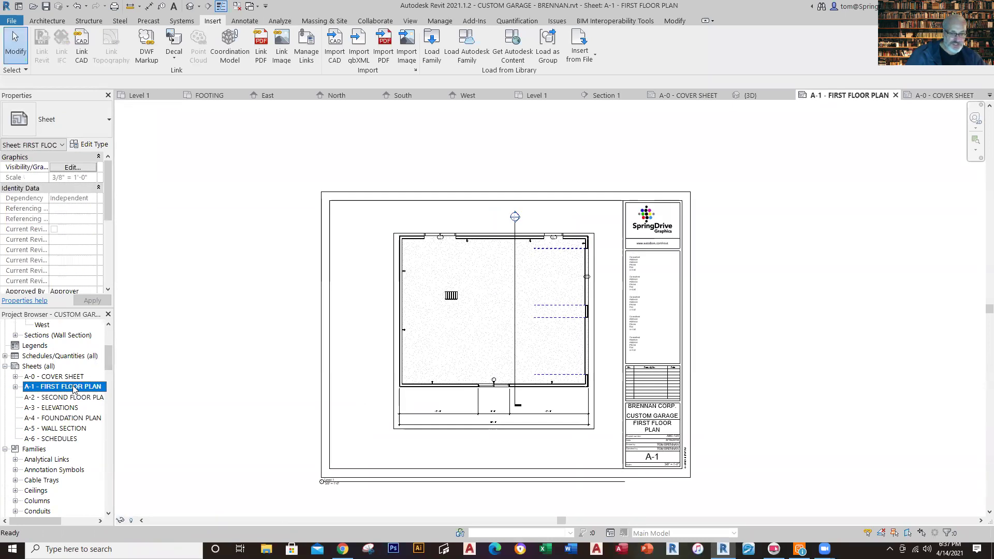
{"action": "left_click_drag", "start_coordinate": [419, 371], "coordinate": [402, 383]}
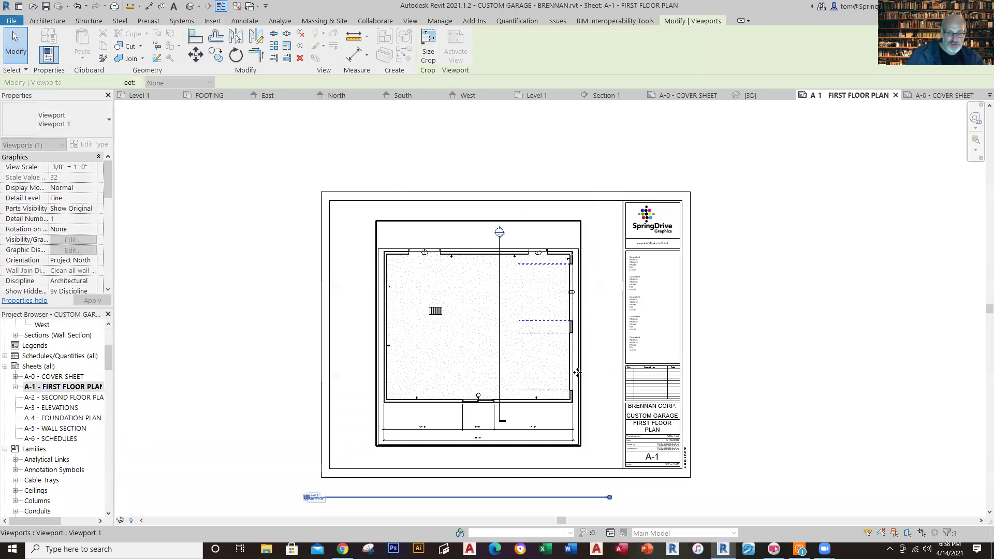
{"action": "left_click", "coordinate": [739, 350]}
Move the Level 1 view title from below the sheet to just beneath the plan viewport, aligned with its left edge.
{"action": "scroll", "coordinate": [738, 355], "scroll_direction": "down", "scroll_amount": 1}
{"action": "middle_click_drag", "start_coordinate": [737, 360], "coordinate": [660, 268]}
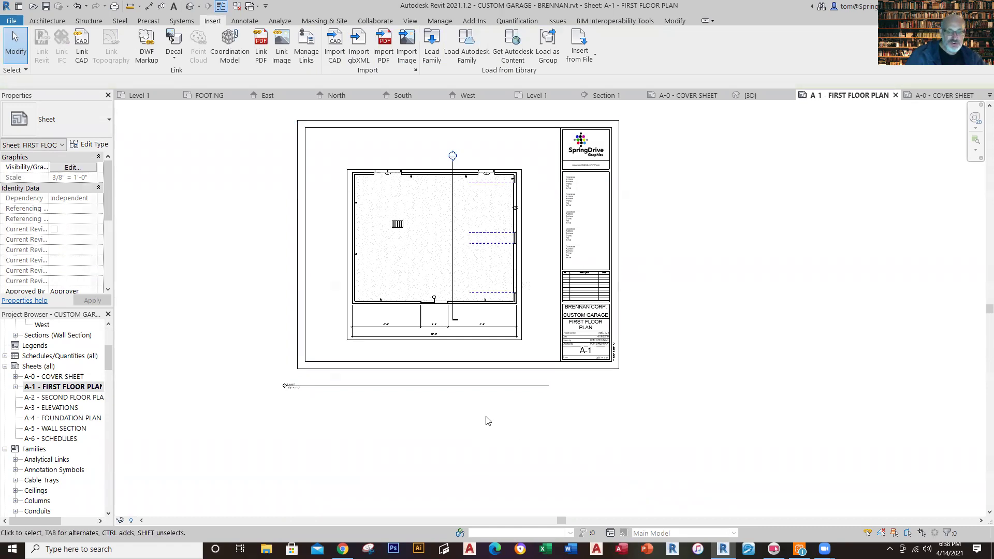
{"action": "left_click", "coordinate": [505, 391]}
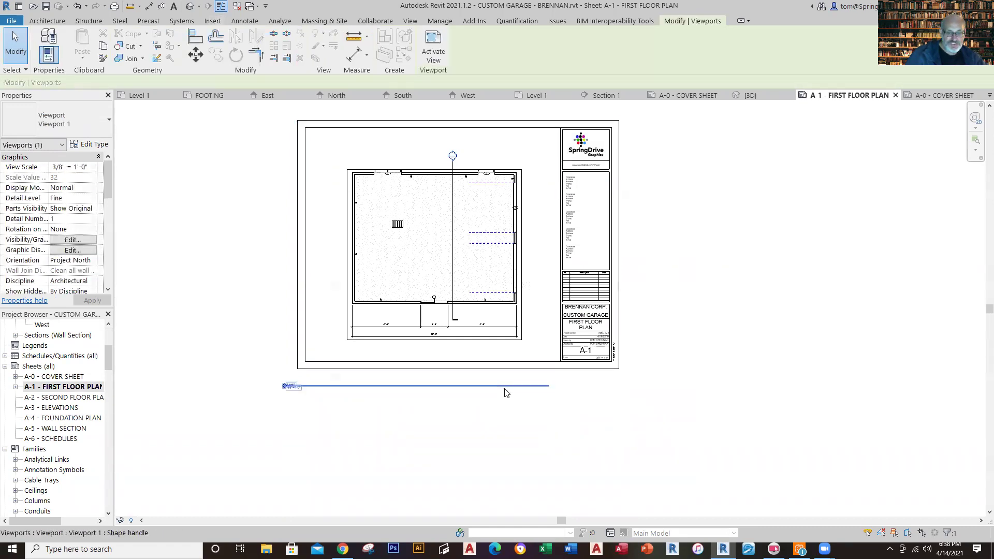
{"action": "left_click_drag", "start_coordinate": [500, 381], "coordinate": [555, 353]}
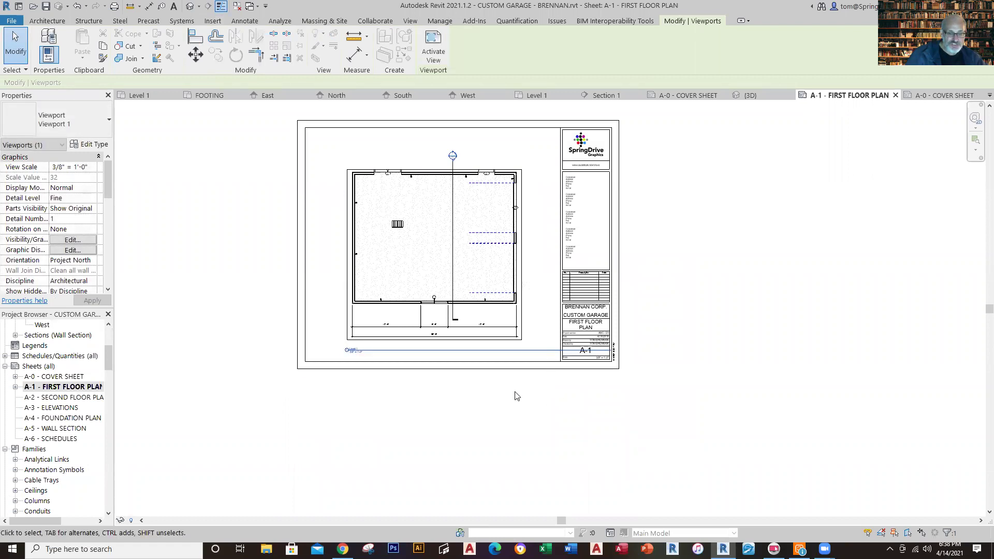
{"action": "left_click", "coordinate": [515, 396]}
Shorten the Level 1 view title line so it ends at the right edge of the viewport.
{"action": "scroll", "coordinate": [515, 396], "scroll_direction": "up", "scroll_amount": 3}
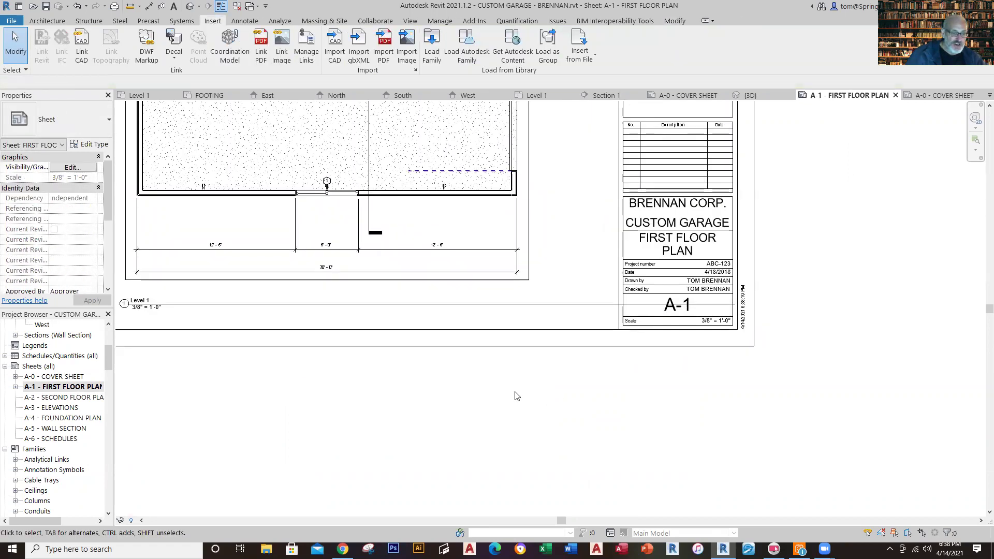
{"action": "scroll", "coordinate": [515, 396], "scroll_direction": "down", "scroll_amount": 1}
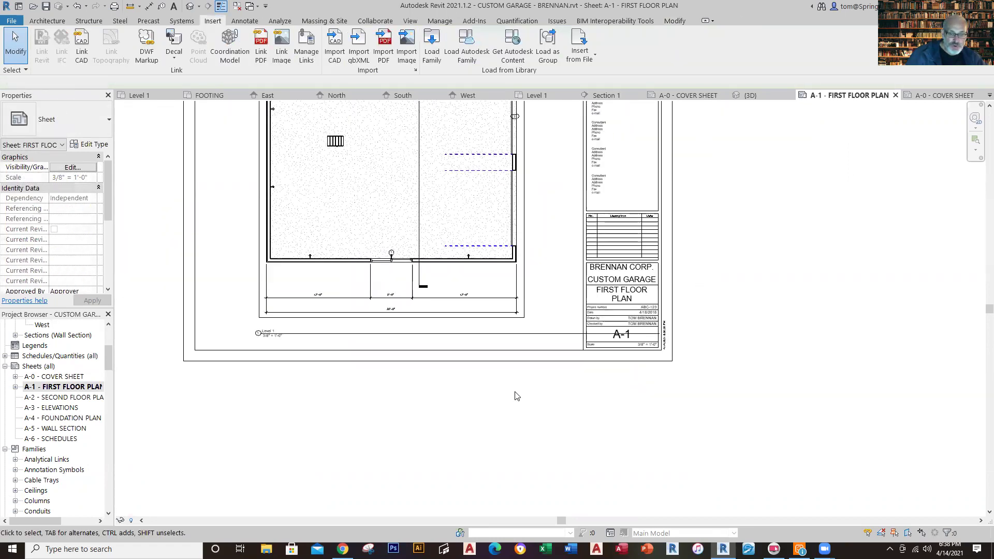
{"action": "left_click", "coordinate": [543, 334]}
{"action": "key", "text": "Escape"}
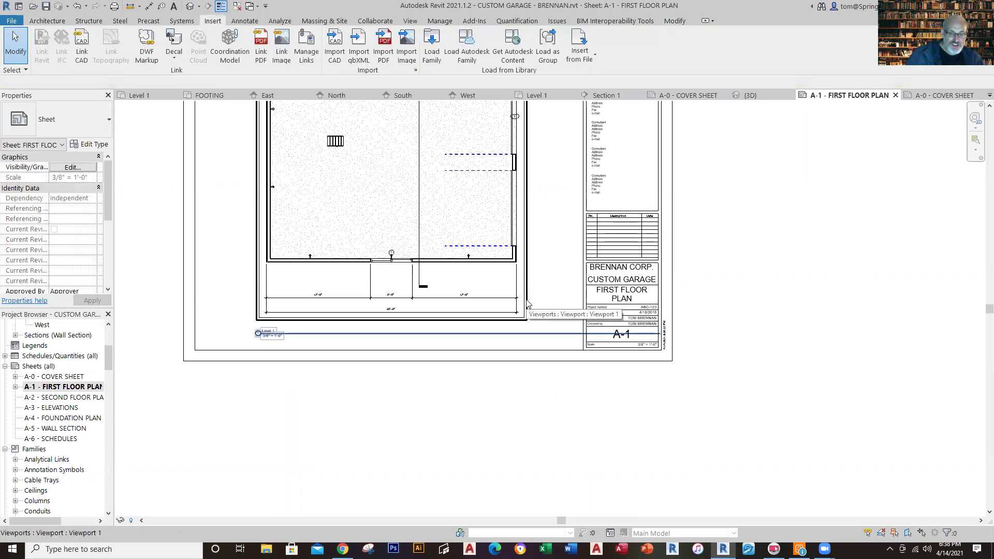
{"action": "left_click", "coordinate": [527, 306]}
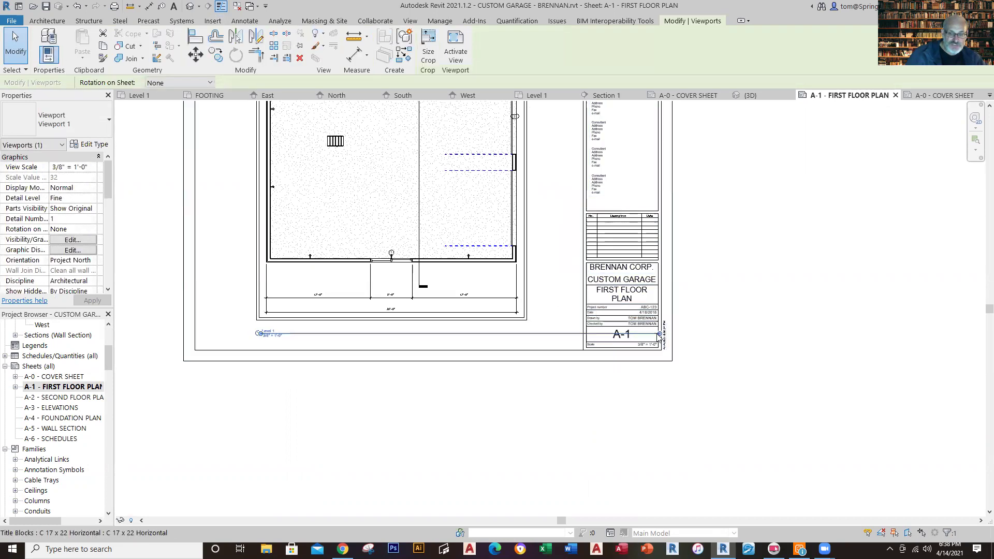
{"action": "left_click_drag", "start_coordinate": [661, 334], "coordinate": [525, 333]}
{"action": "left_click", "coordinate": [545, 306]}
Activate the Level 1 view on sheet A-1, hide its crop region and deactivate the view.
{"action": "double_click", "coordinate": [383, 226]}
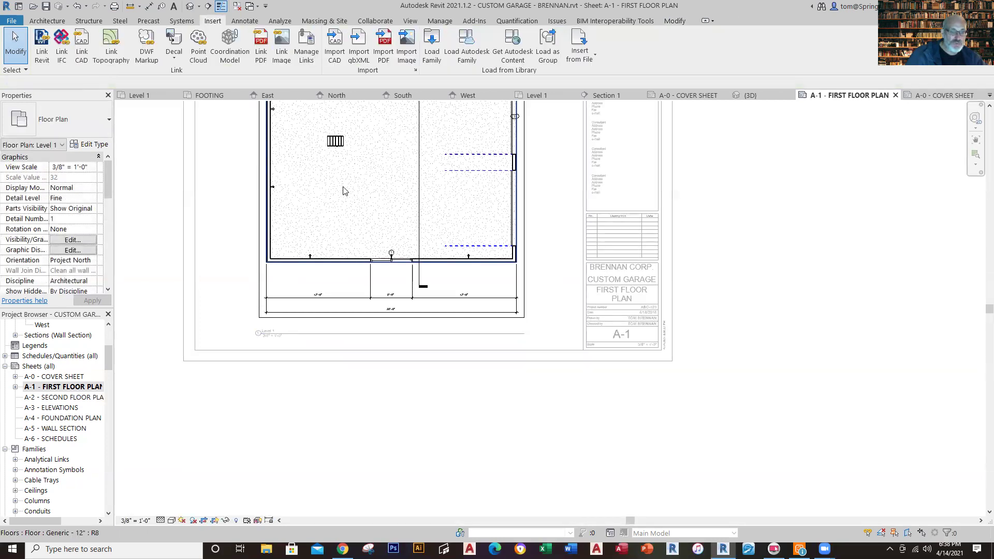
{"action": "left_click", "coordinate": [217, 522]}
{"action": "left_click", "coordinate": [216, 522]}
{"action": "left_click", "coordinate": [216, 522]}
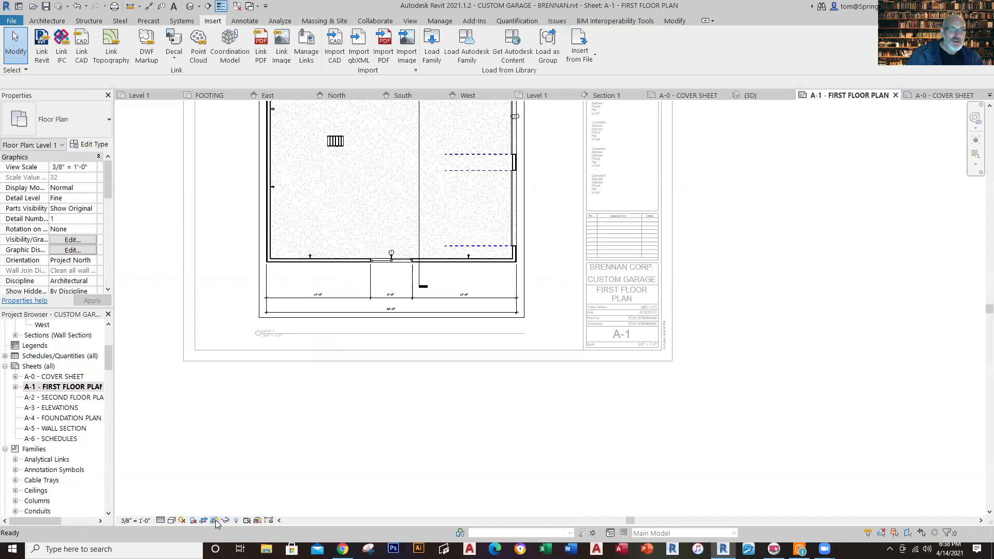
{"action": "left_click", "coordinate": [216, 522]}
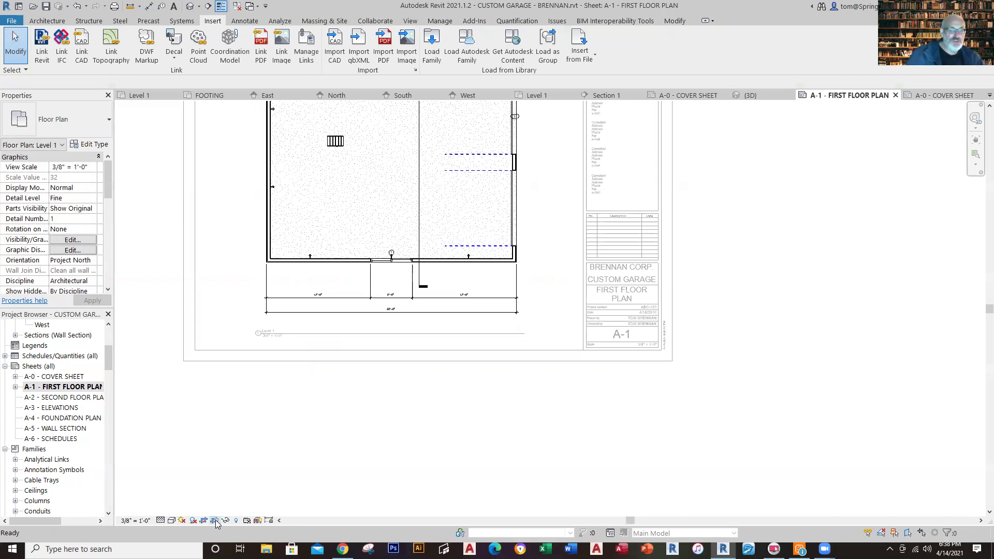
{"action": "double_click", "coordinate": [584, 431]}
{"action": "scroll", "coordinate": [512, 415], "scroll_direction": "down", "scroll_amount": 3}
{"action": "middle_click_drag", "start_coordinate": [514, 435], "coordinate": [511, 458]}
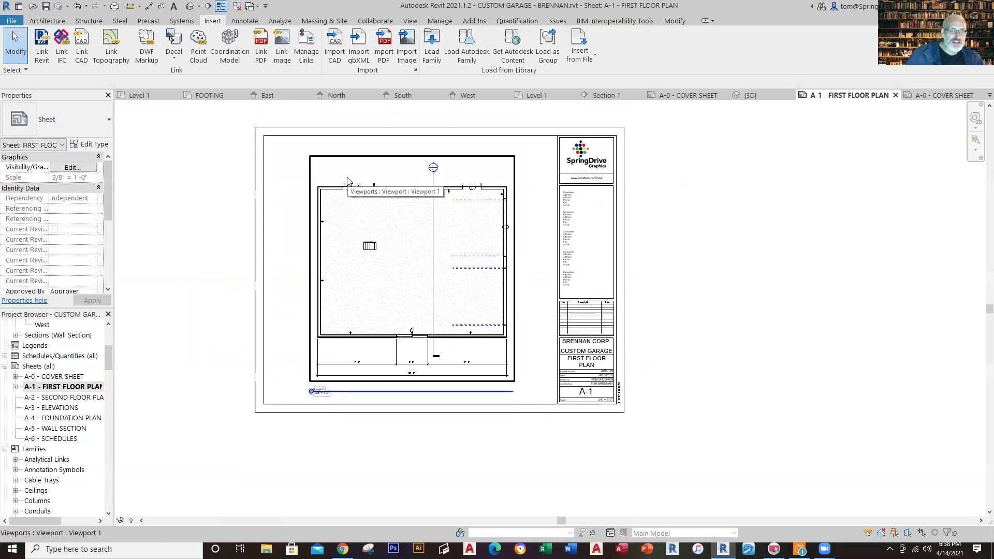
Activate the Level 1 view on sheet A-1, turn off its cropping and show its crop region.
{"action": "left_click", "coordinate": [369, 156]}
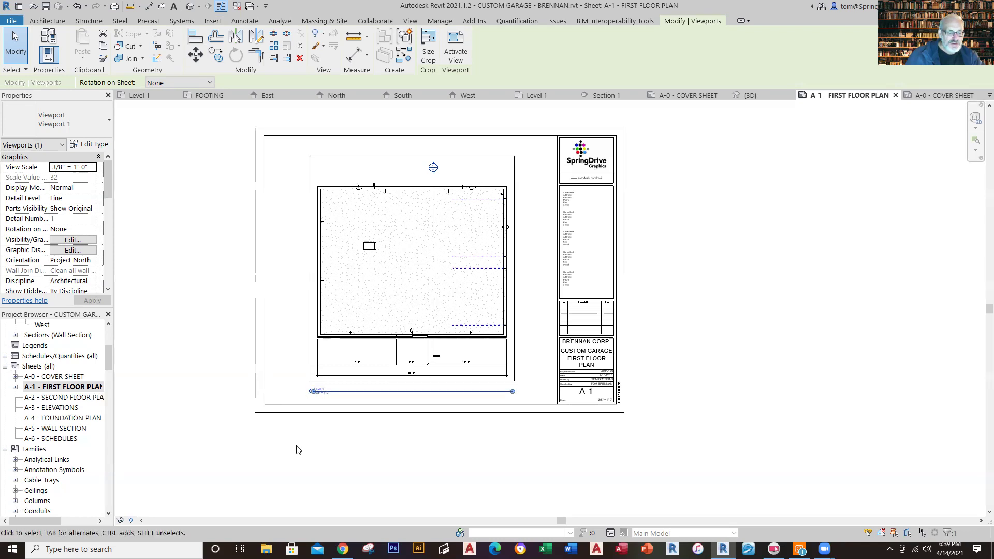
{"action": "double_click", "coordinate": [357, 299]}
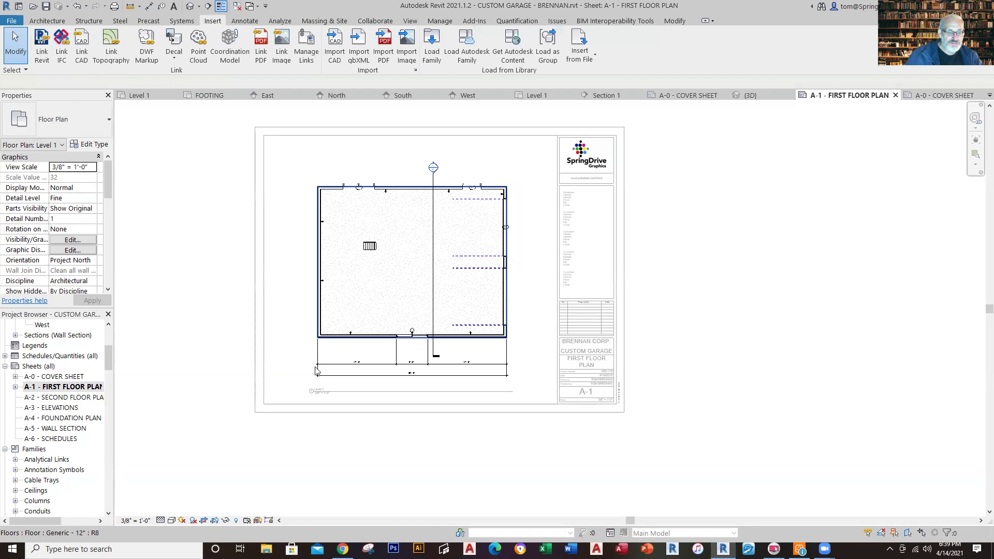
{"action": "left_click", "coordinate": [204, 521]}
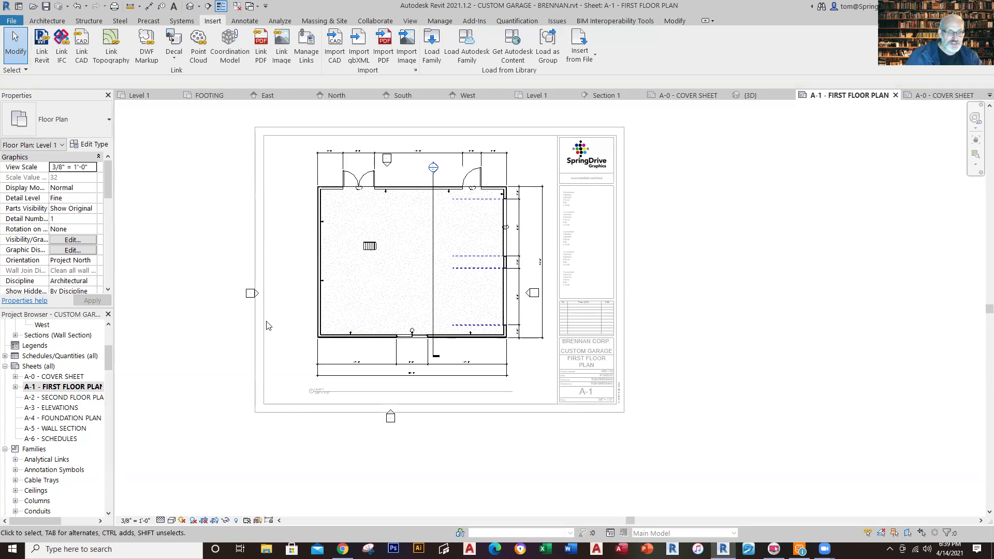
{"action": "left_click", "coordinate": [216, 520]}
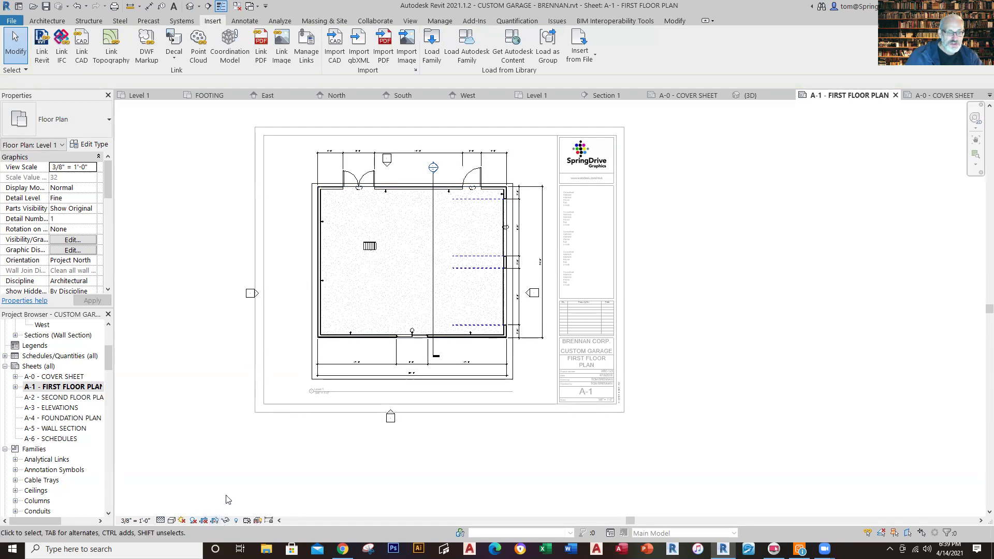
Enlarge the Level 1 crop region and annotation crop on all sides around the outer dimensions, and hide the crop region.
{"action": "left_click", "coordinate": [307, 287]}
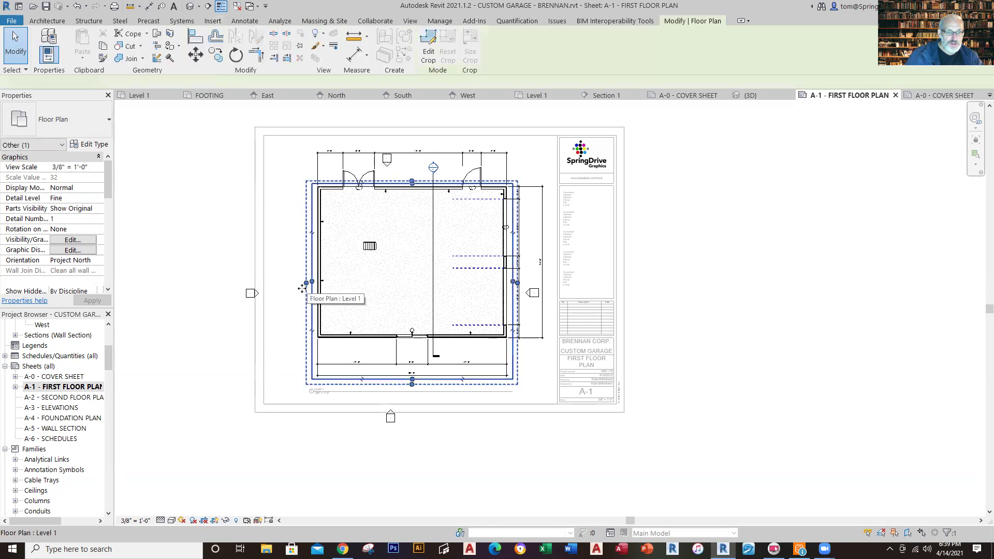
{"action": "mouse_move", "coordinate": [289, 288]}
{"action": "left_mouse_down"}
{"action": "mouse_move", "coordinate": [279, 291]}
{"action": "mouse_move", "coordinate": [298, 284]}
{"action": "left_mouse_up"}
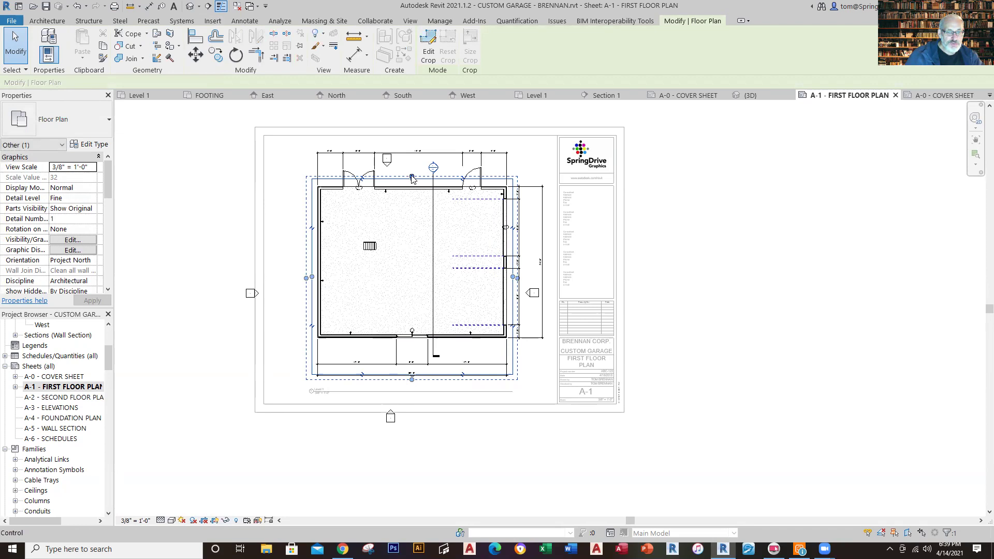
{"action": "left_click_drag", "start_coordinate": [412, 178], "coordinate": [412, 146]}
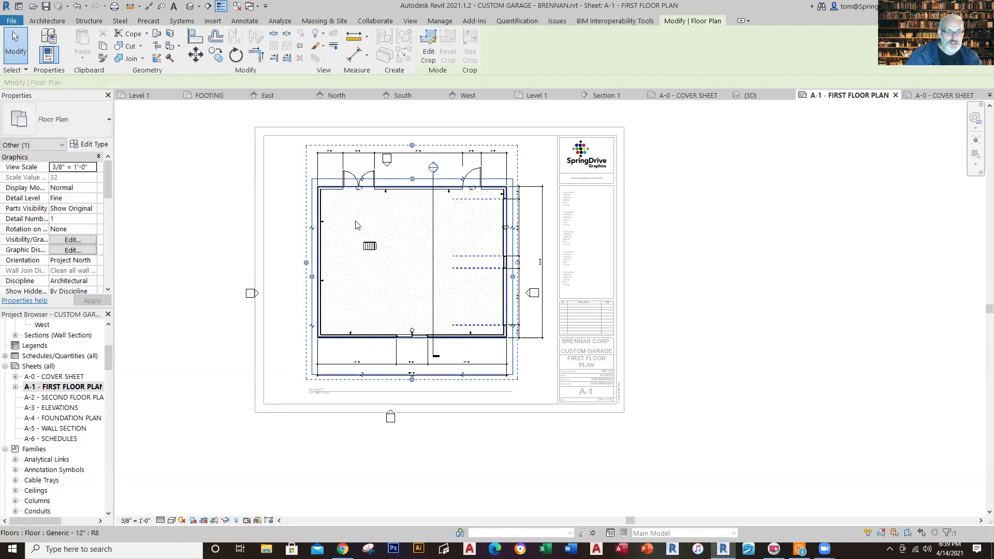
{"action": "left_click_drag", "start_coordinate": [312, 274], "coordinate": [295, 270]}
{"action": "left_click_drag", "start_coordinate": [403, 380], "coordinate": [405, 398]}
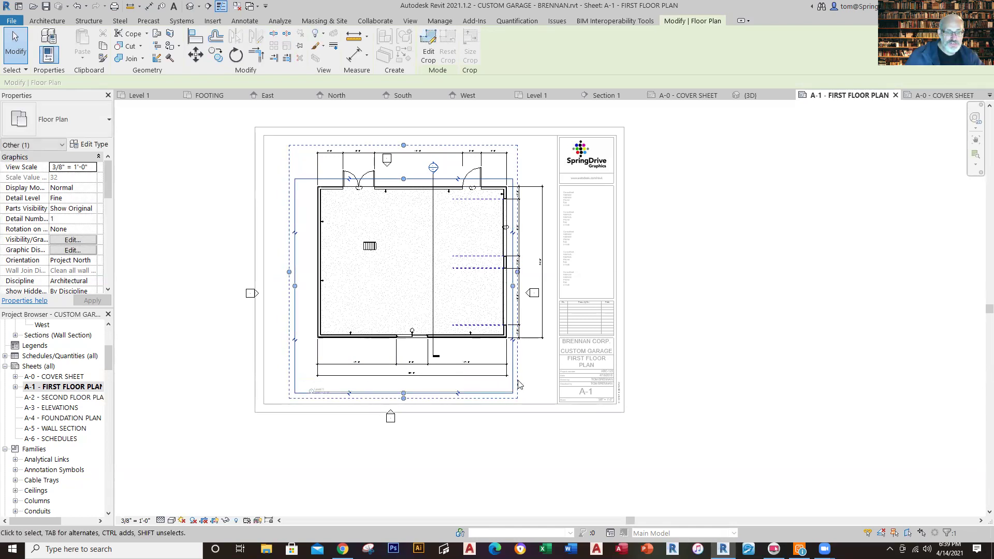
{"action": "left_click_drag", "start_coordinate": [517, 273], "coordinate": [550, 269]}
{"action": "left_click", "coordinate": [698, 297]}
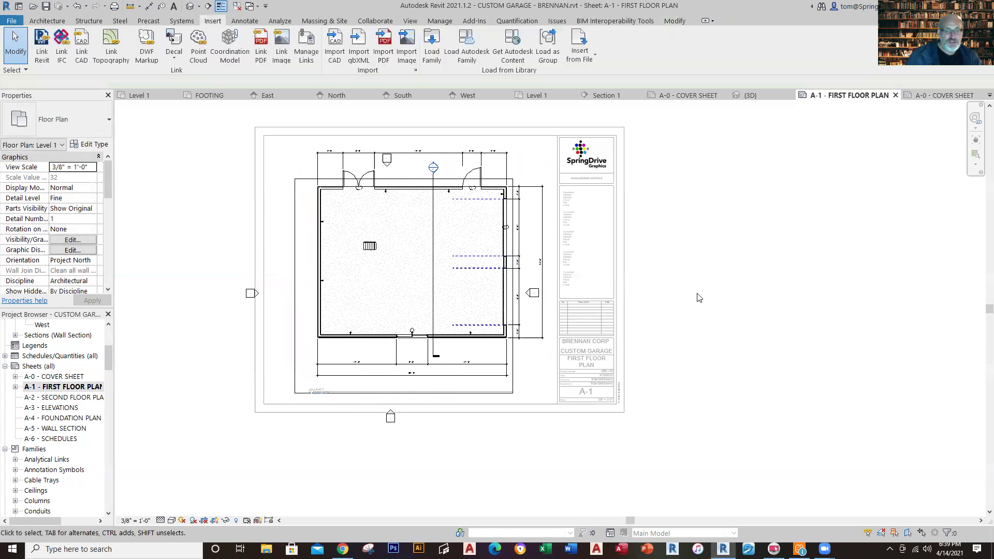
{"action": "left_click", "coordinate": [215, 520]}
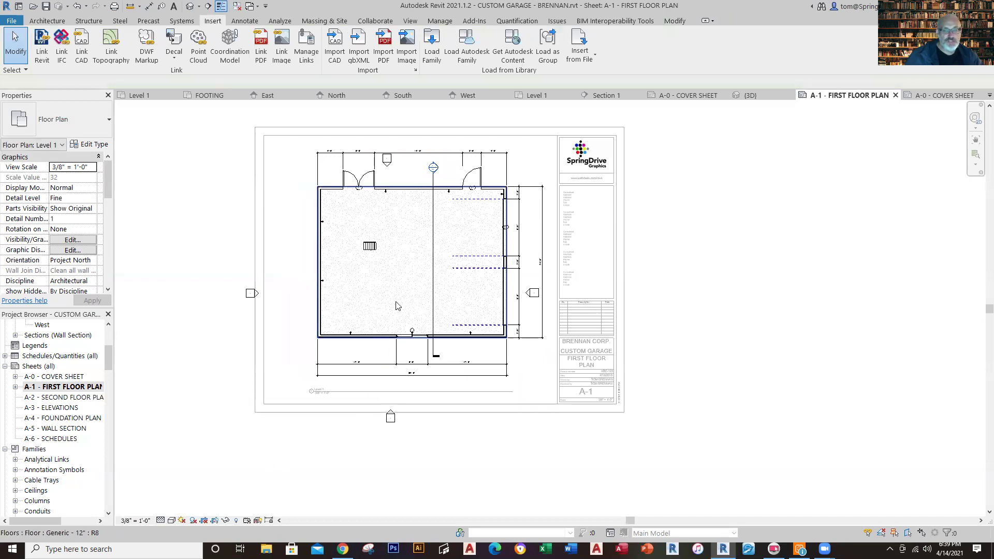
Hide the Sections annotation category in the Level 1 view's visibility overrides and apply the change.
{"action": "key", "text": "v"}
{"action": "key", "text": "g"}
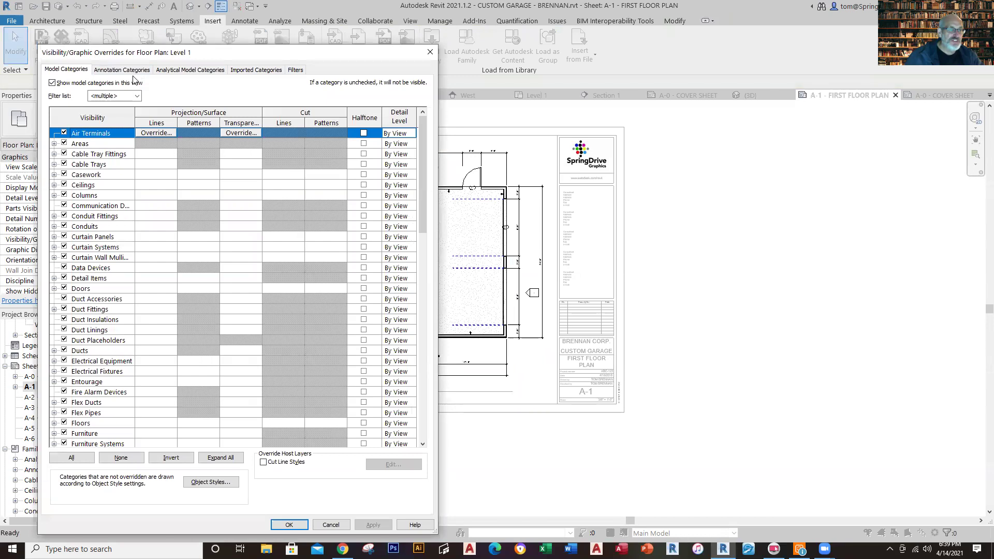
{"action": "left_click", "coordinate": [124, 69]}
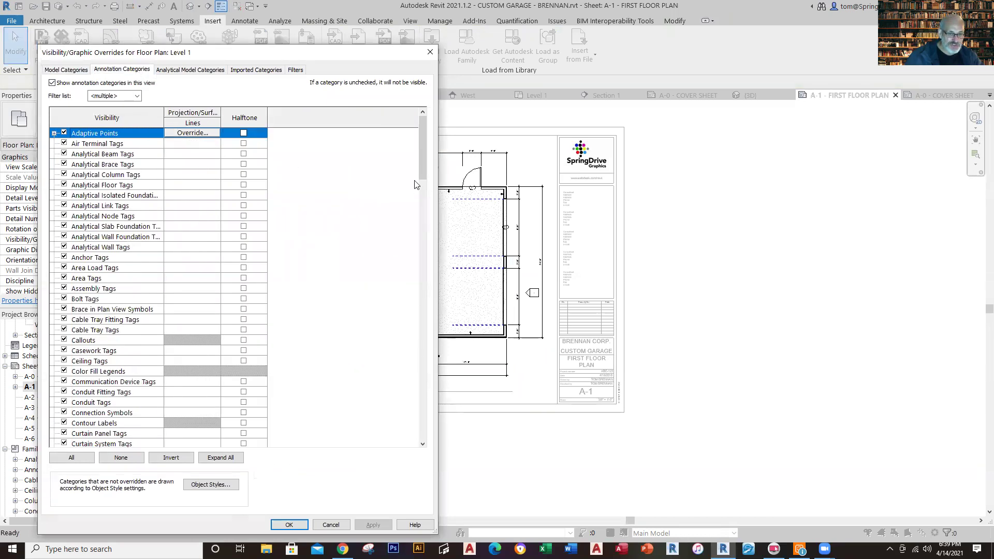
{"action": "left_click_drag", "start_coordinate": [424, 165], "coordinate": [406, 348]}
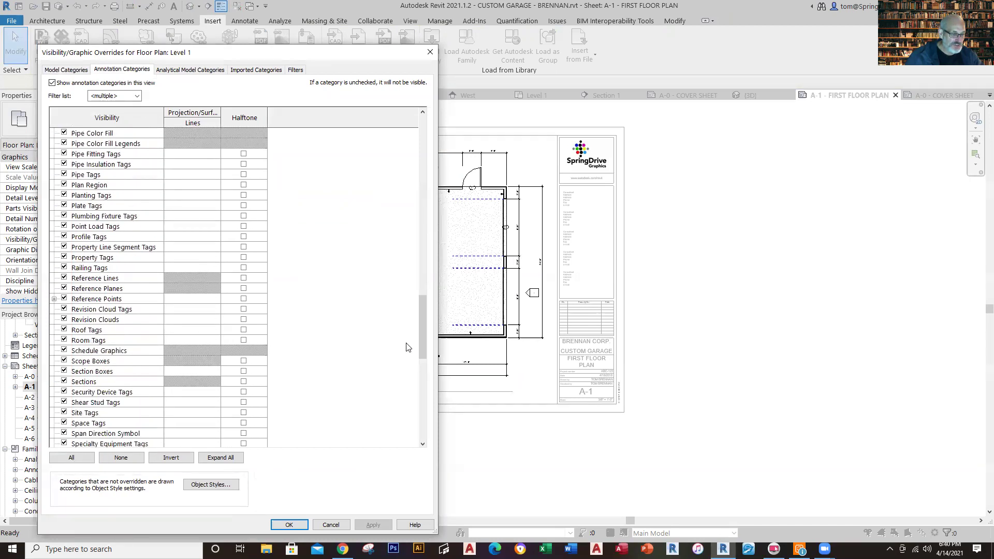
{"action": "left_click", "coordinate": [64, 381]}
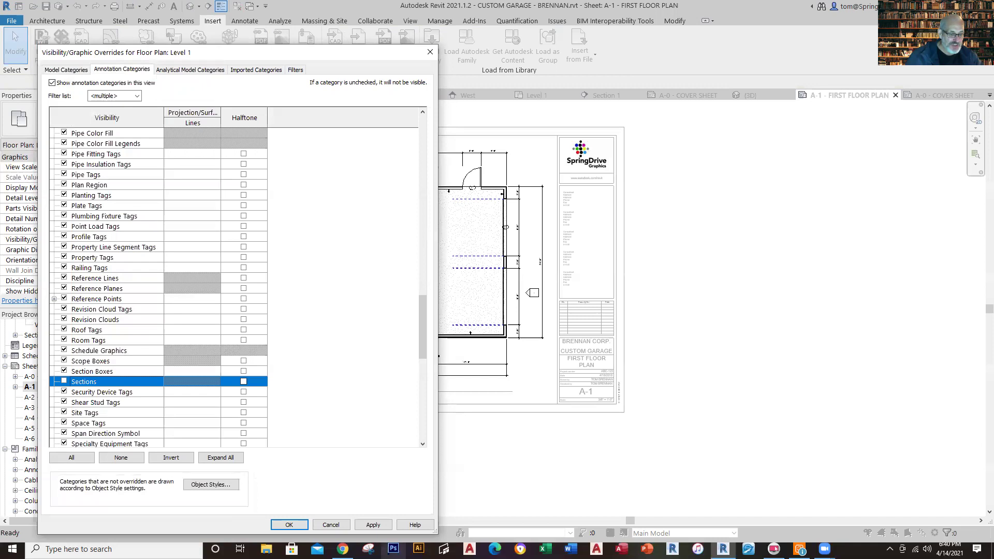
{"action": "left_click", "coordinate": [374, 525]}
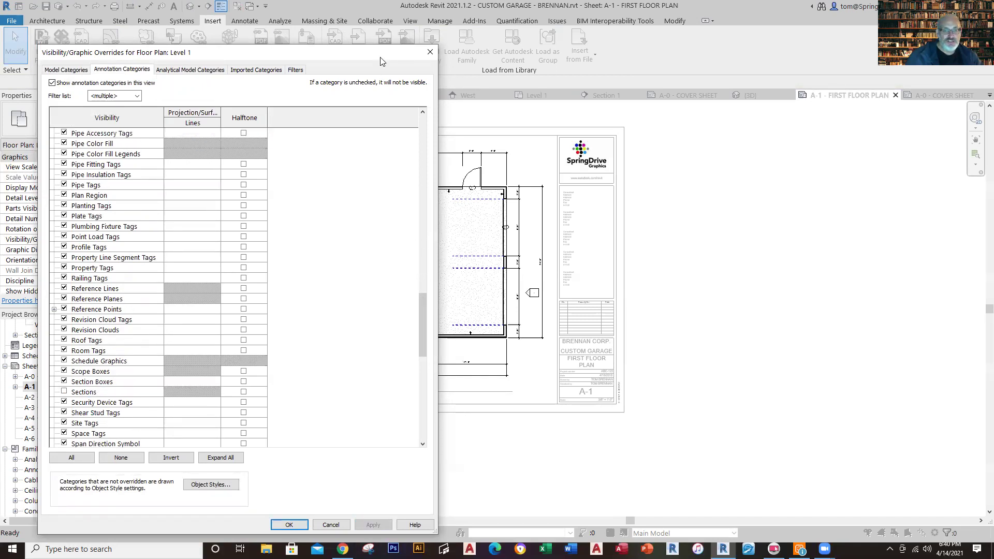
Turn the Sections category back on in the Level 1 view and hide it again, applying each change.
{"action": "left_click_drag", "start_coordinate": [294, 49], "coordinate": [208, 36]}
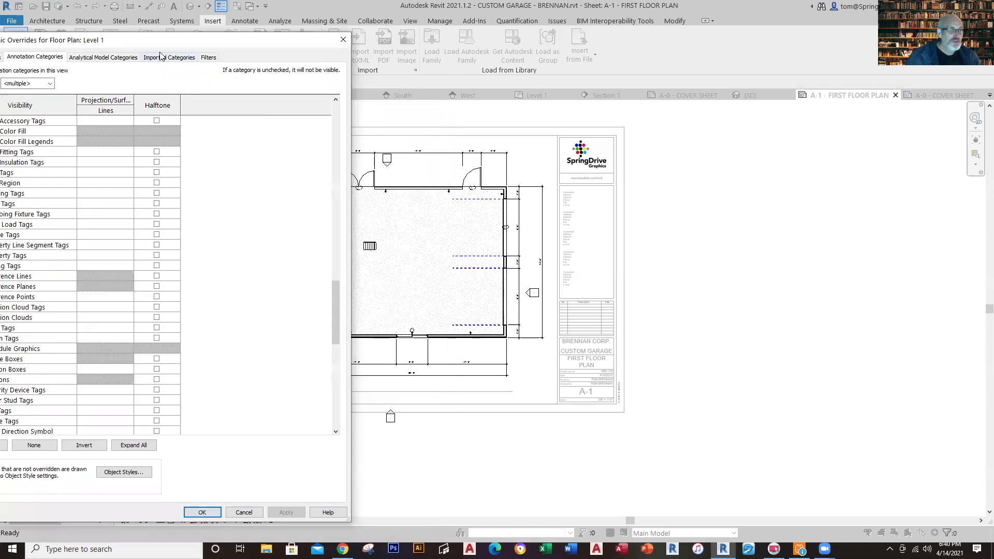
{"action": "left_click_drag", "start_coordinate": [229, 39], "coordinate": [291, 41]}
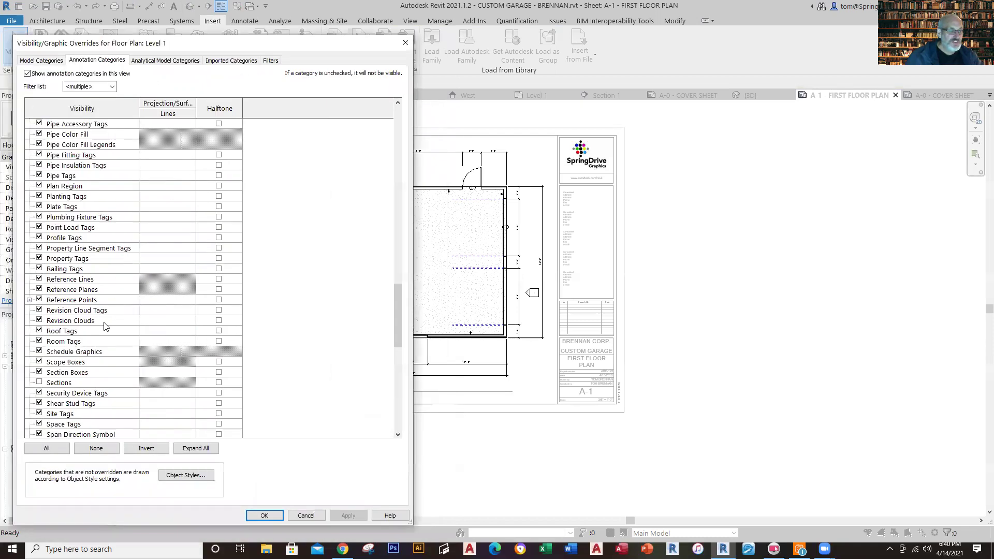
{"action": "left_click", "coordinate": [38, 381]}
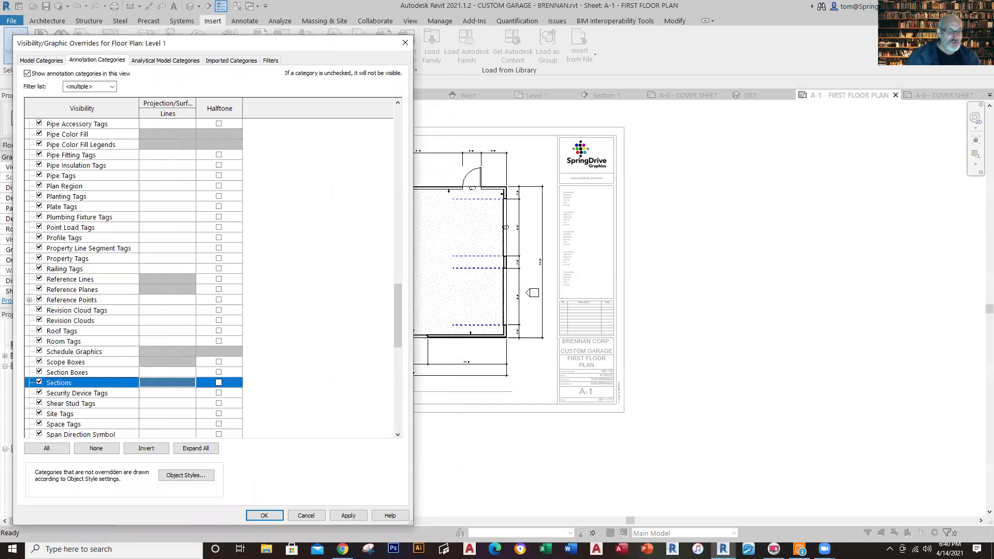
{"action": "left_click", "coordinate": [346, 515]}
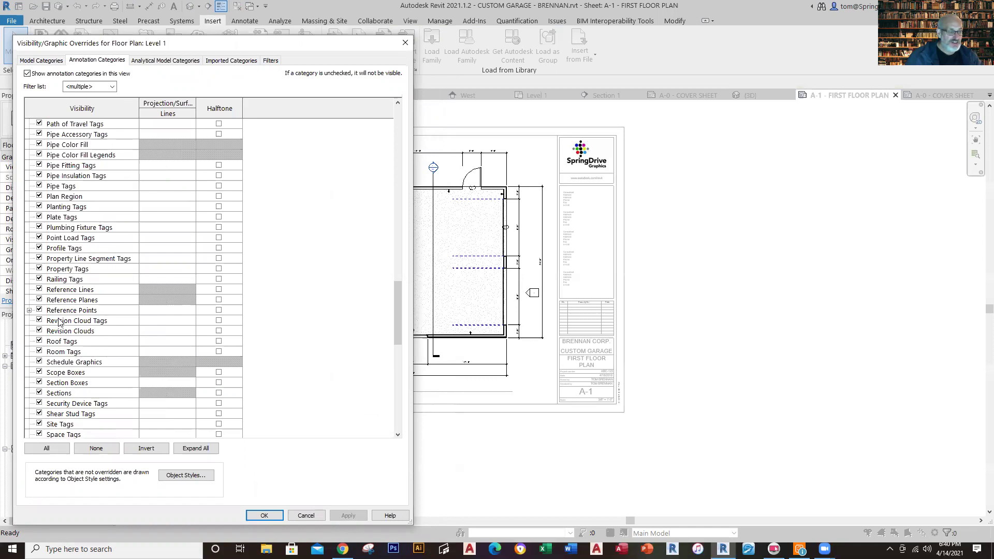
{"action": "left_click", "coordinate": [39, 392]}
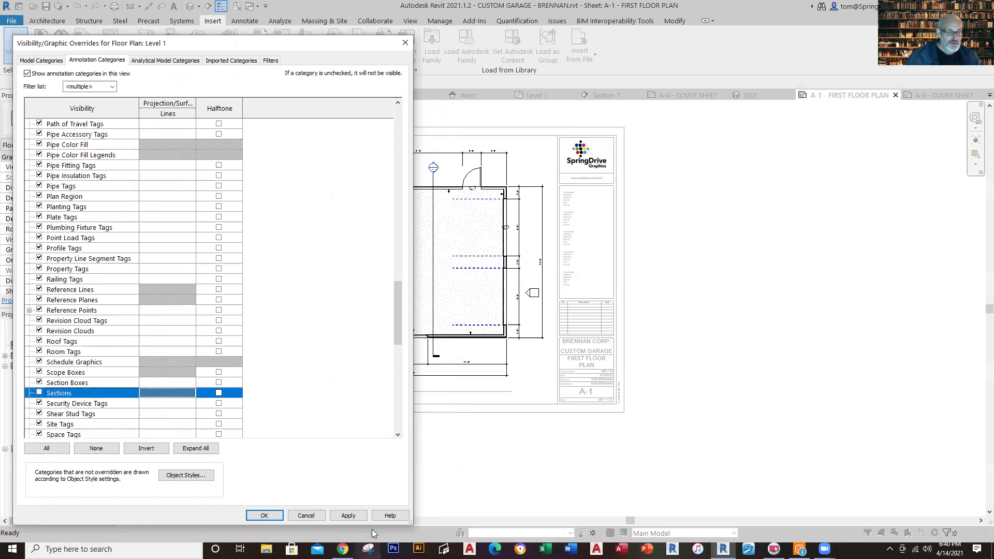
{"action": "left_click", "coordinate": [349, 516]}
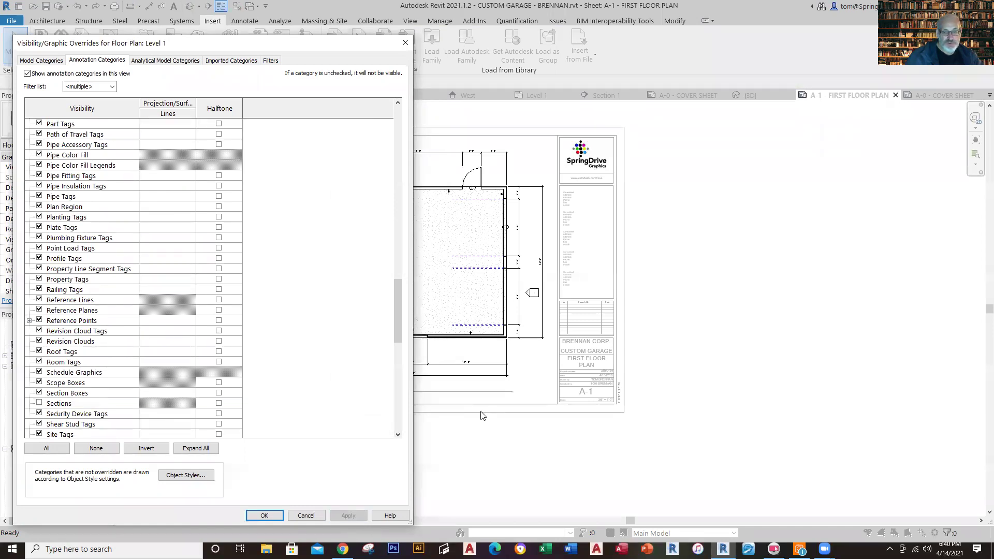
Hide the Elevations annotation category in the Level 1 view and deactivate the view on the sheet.
{"action": "left_click_drag", "start_coordinate": [397, 319], "coordinate": [422, 207]}
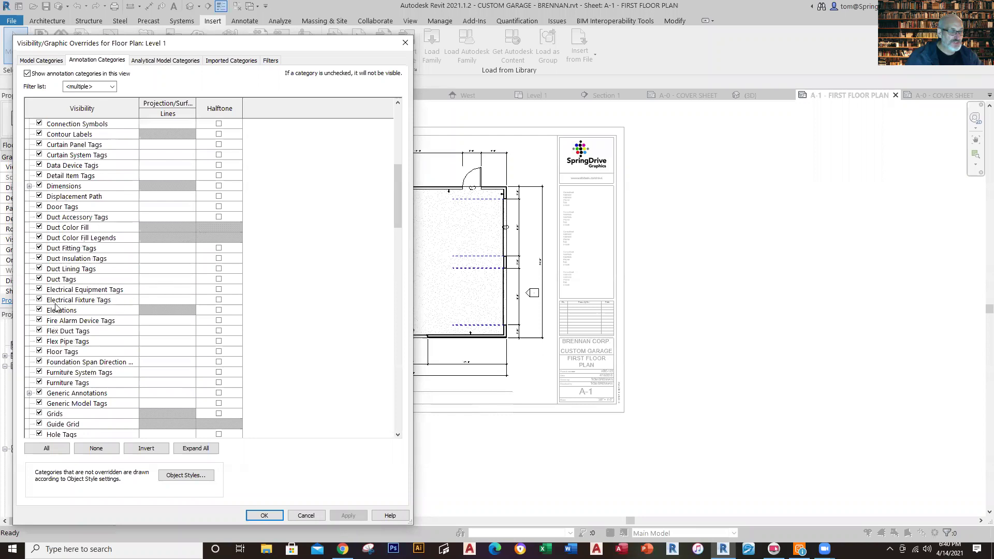
{"action": "left_click", "coordinate": [39, 309]}
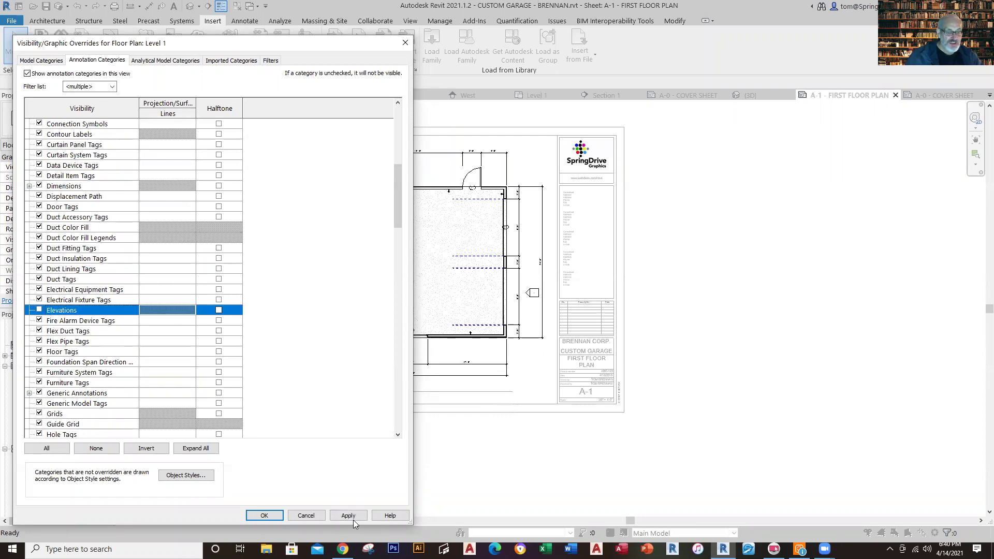
{"action": "left_click", "coordinate": [353, 519]}
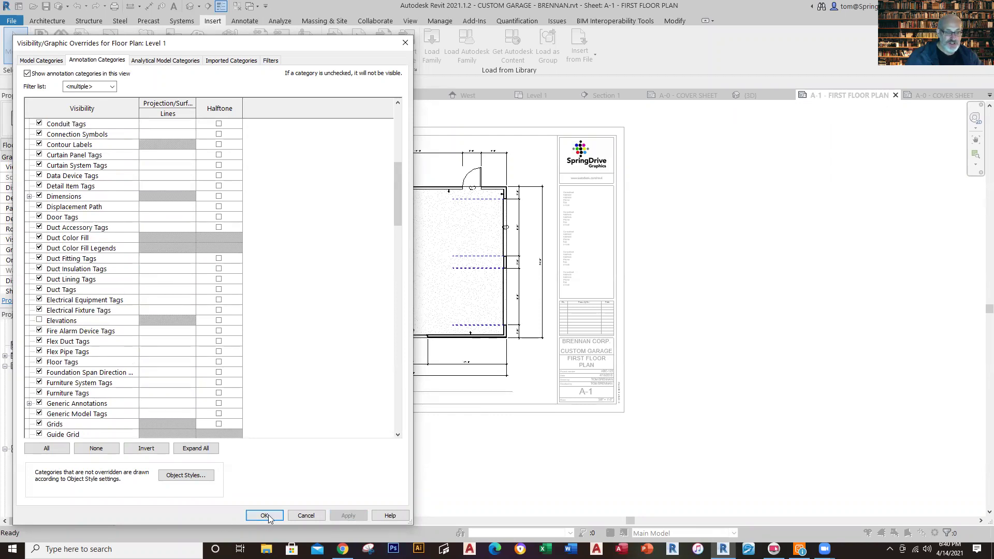
{"action": "left_click", "coordinate": [264, 516]}
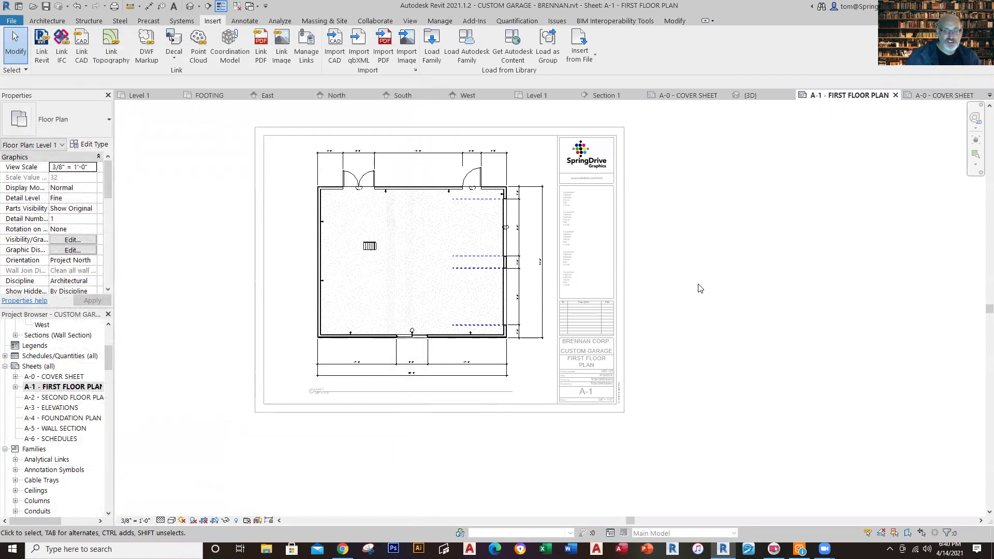
{"action": "double_click", "coordinate": [695, 276]}
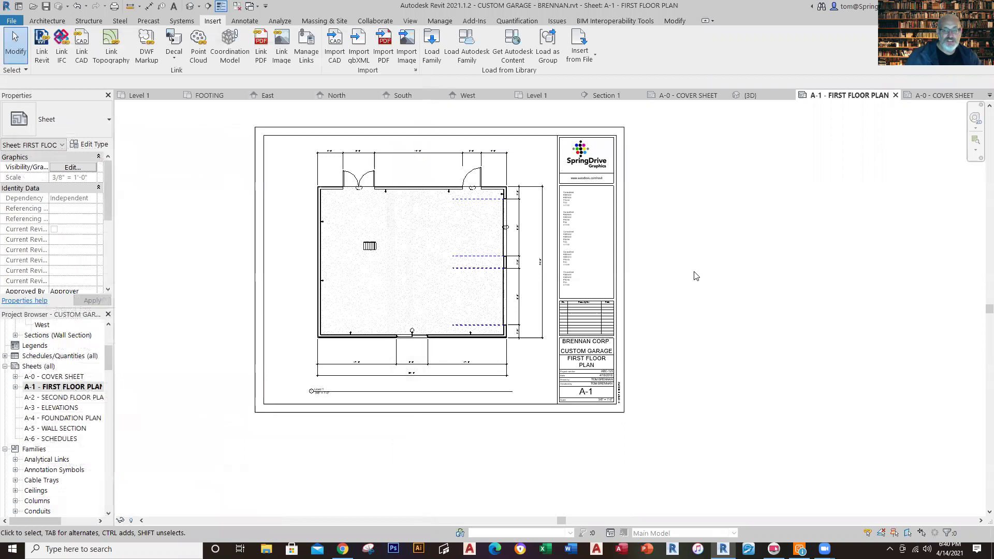
Nudge the Level 1 viewport to the left so the plan and its dimensions sit centred within the A-1 border.
{"action": "scroll", "coordinate": [696, 276], "scroll_direction": "up", "scroll_amount": 1}
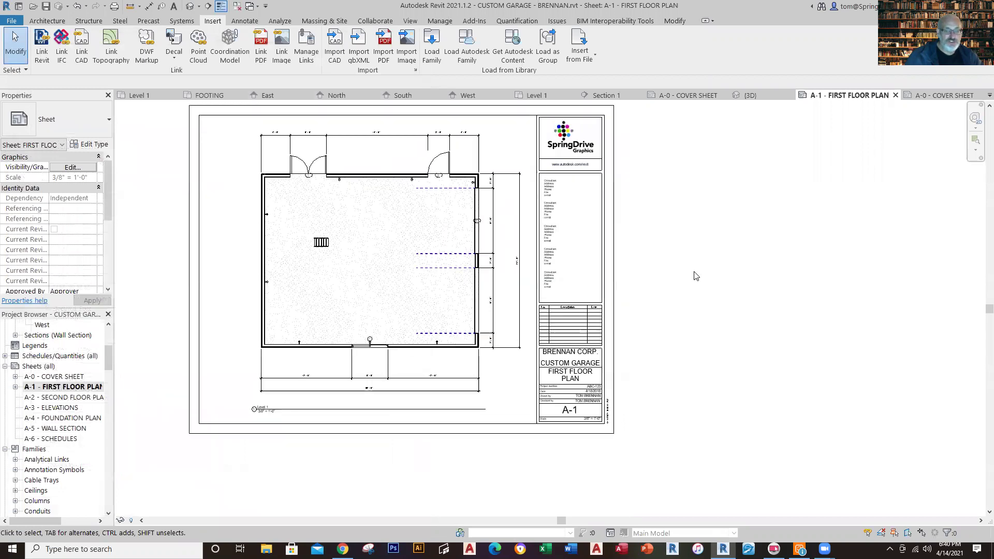
{"action": "scroll", "coordinate": [696, 276], "scroll_direction": "down", "scroll_amount": 1}
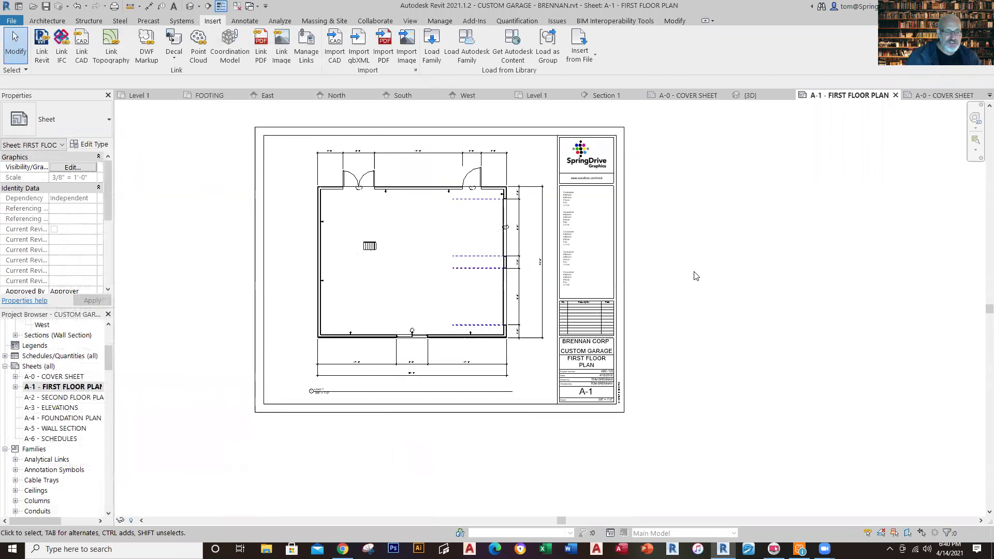
{"action": "left_click", "coordinate": [477, 283]}
{"action": "key", "text": "Left"}
{"action": "key", "text": "Left"}
{"action": "key", "text": "Left"}
{"action": "key", "text": "Left"}
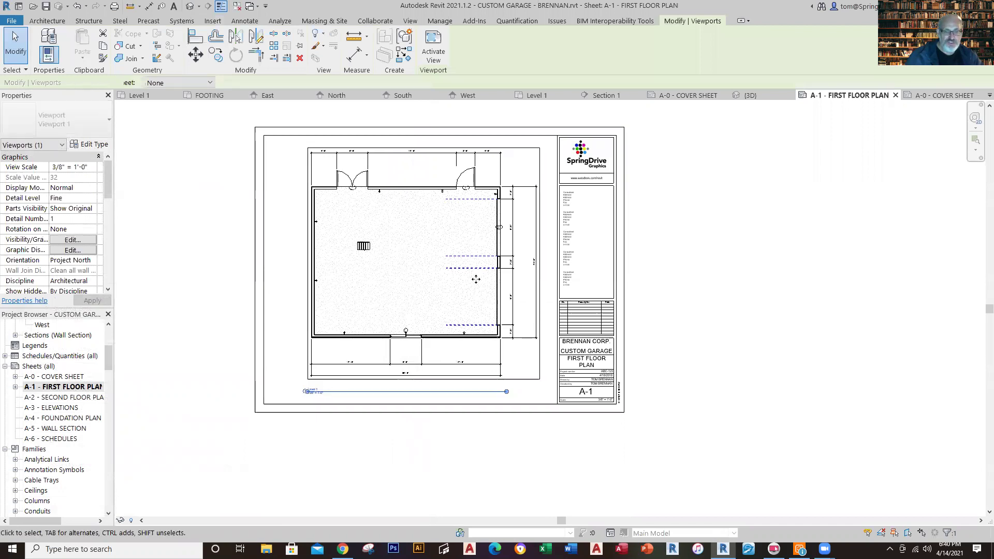
{"action": "key", "text": "Left"}
{"action": "key", "text": "Left"}
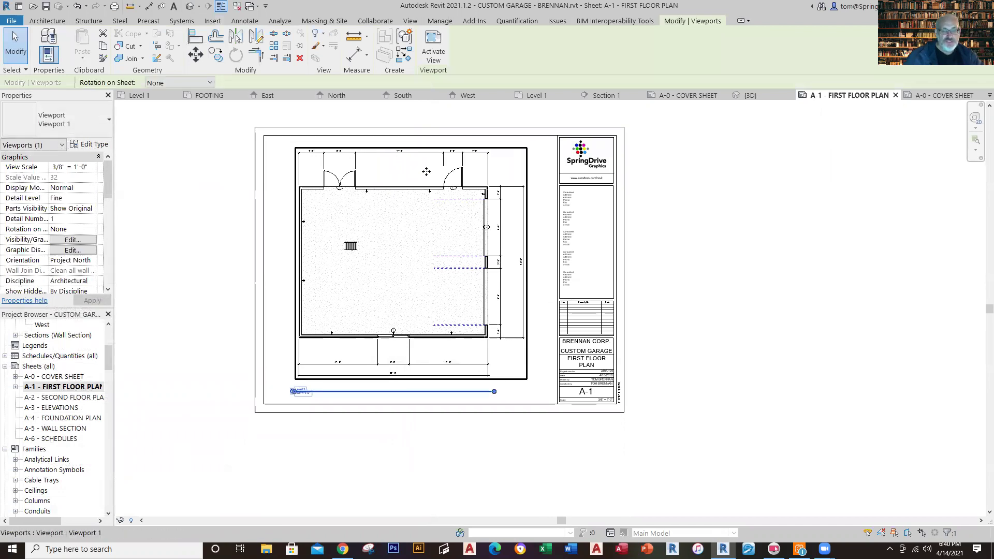
{"action": "left_click", "coordinate": [643, 226]}
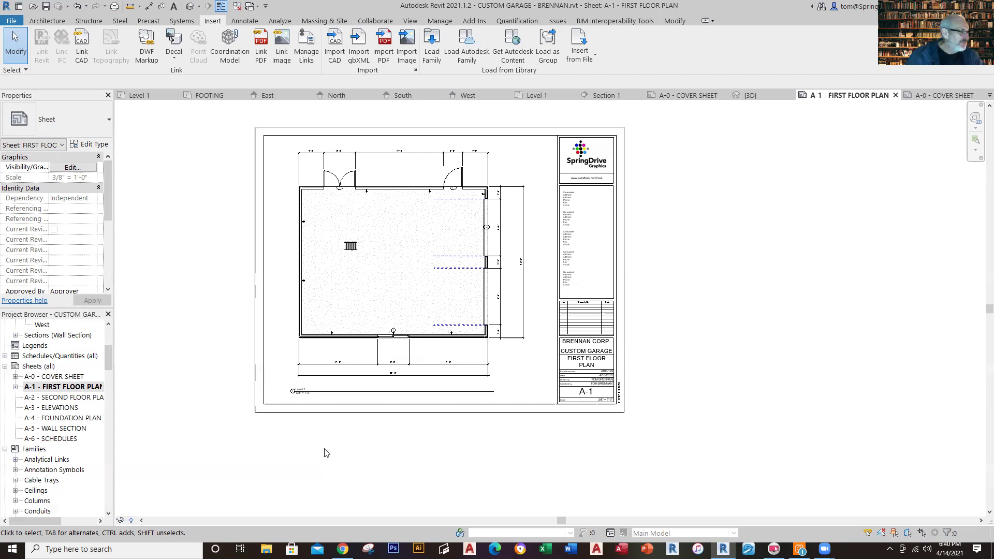
Open sheet A-2 - SECOND FLOOR PLAN and place the Level 2 floor plan in the middle of its drawing area.
{"action": "double_click", "coordinate": [71, 398]}
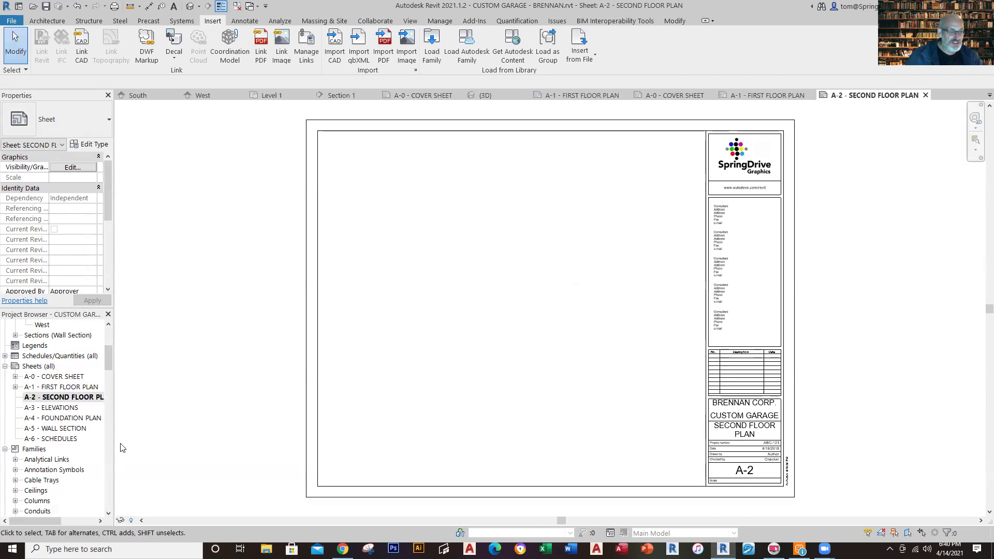
{"action": "scroll", "coordinate": [107, 359], "scroll_direction": "up", "scroll_amount": 5}
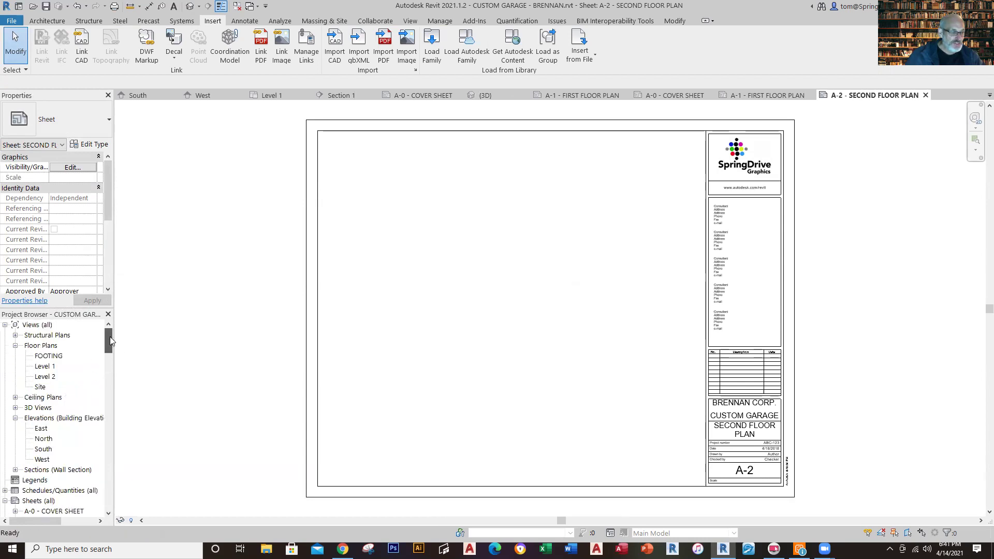
{"action": "left_click", "coordinate": [45, 377]}
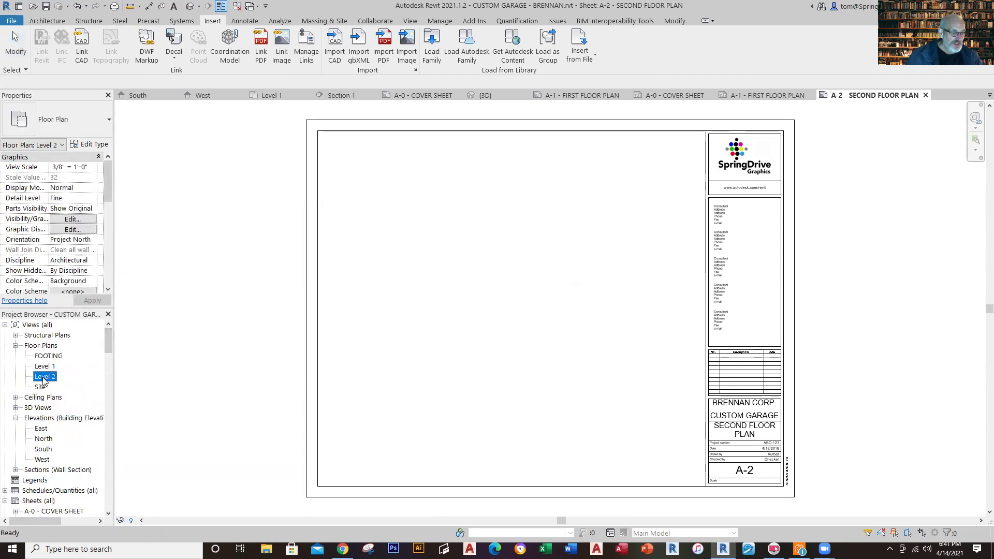
{"action": "left_click_drag", "start_coordinate": [61, 372], "coordinate": [495, 313]}
{"action": "left_click", "coordinate": [515, 304]}
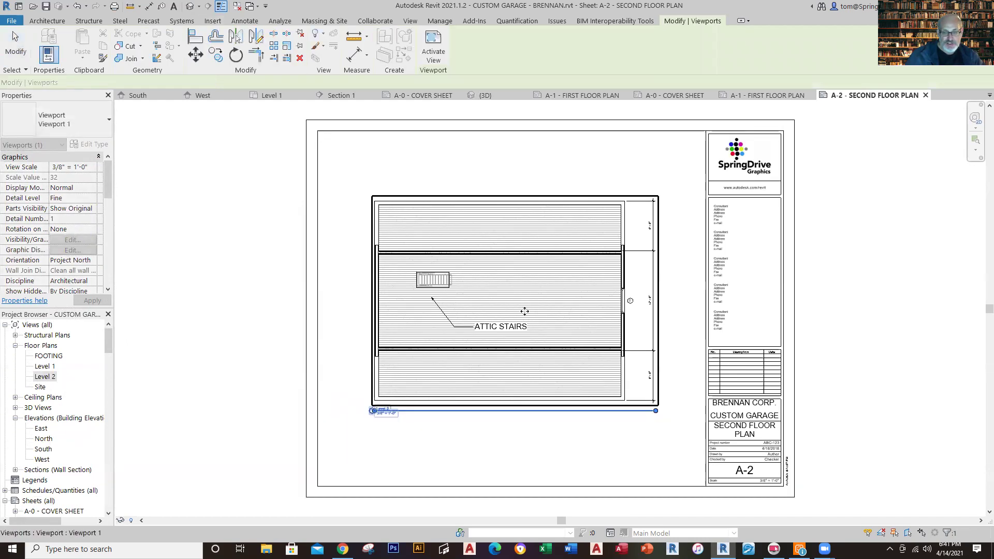
Hide the Dimensions annotation category in the Level 2 view on sheet A-2, apply the change and deactivate the view.
{"action": "left_click", "coordinate": [926, 316]}
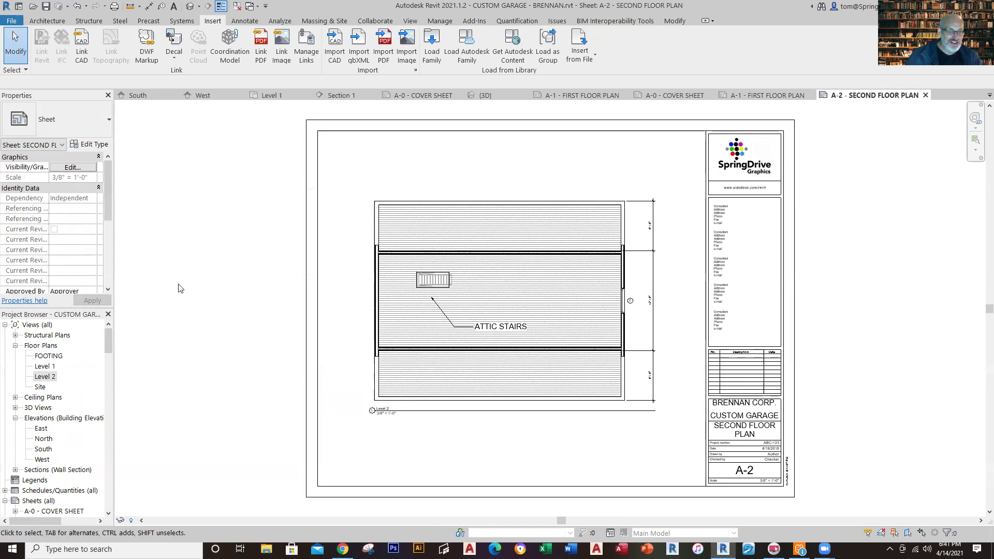
{"action": "double_click", "coordinate": [520, 316]}
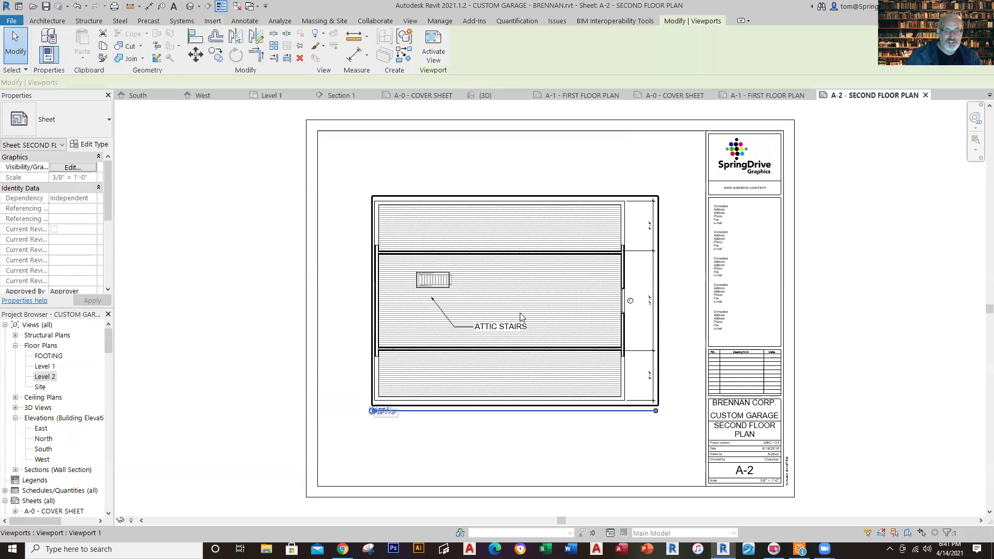
{"action": "key", "text": "v"}
{"action": "key", "text": "g"}
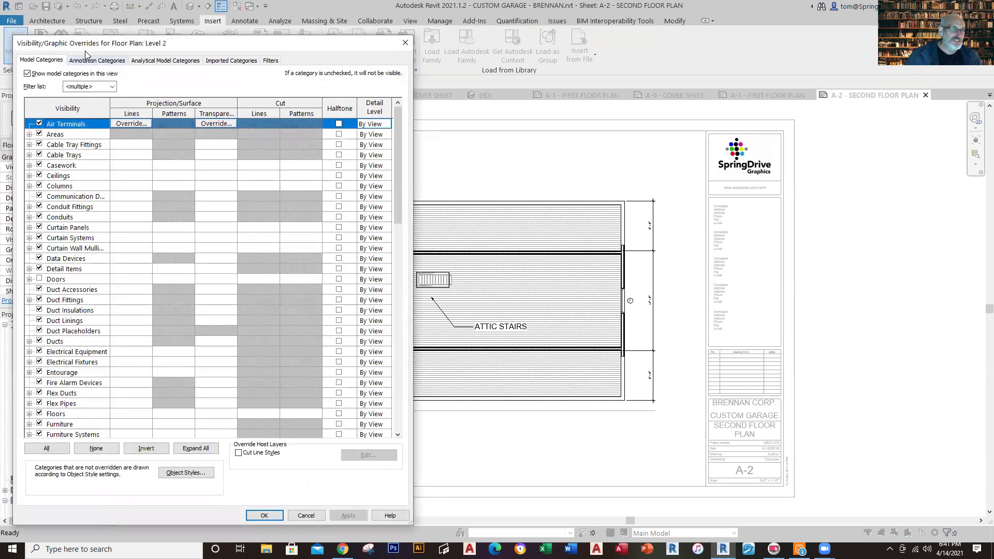
{"action": "left_click", "coordinate": [96, 61]}
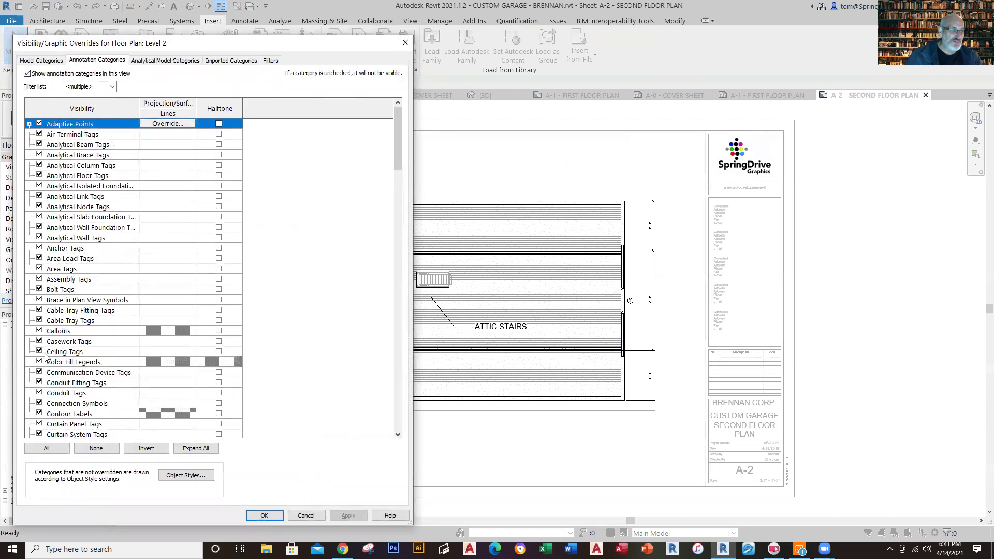
{"action": "scroll", "coordinate": [46, 362], "scroll_direction": "down", "scroll_amount": 3}
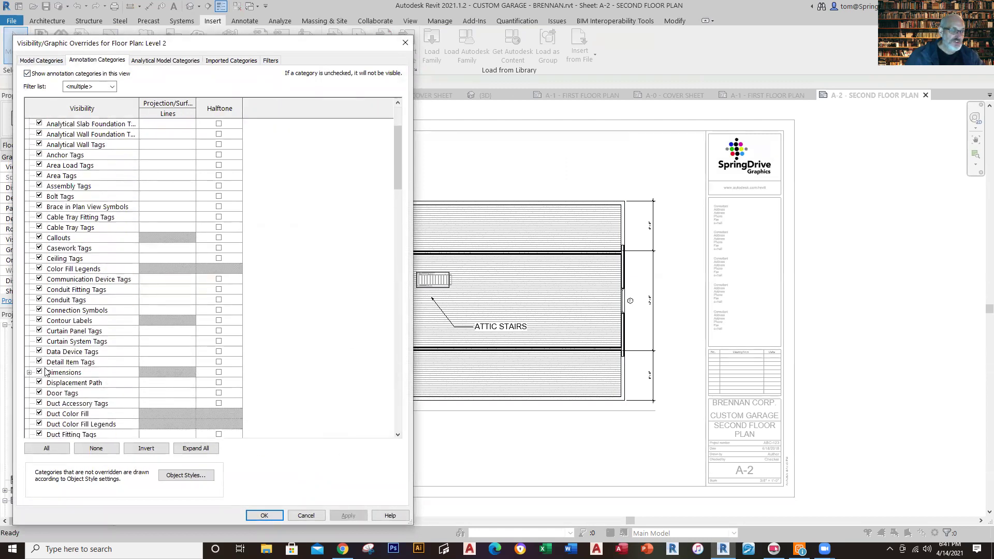
{"action": "left_click", "coordinate": [39, 373]}
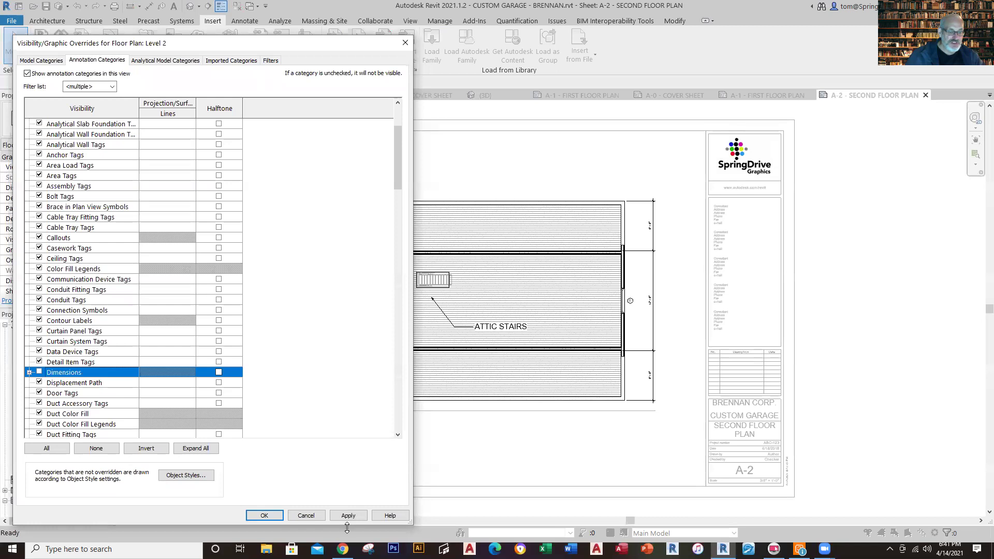
{"action": "left_click", "coordinate": [361, 517]}
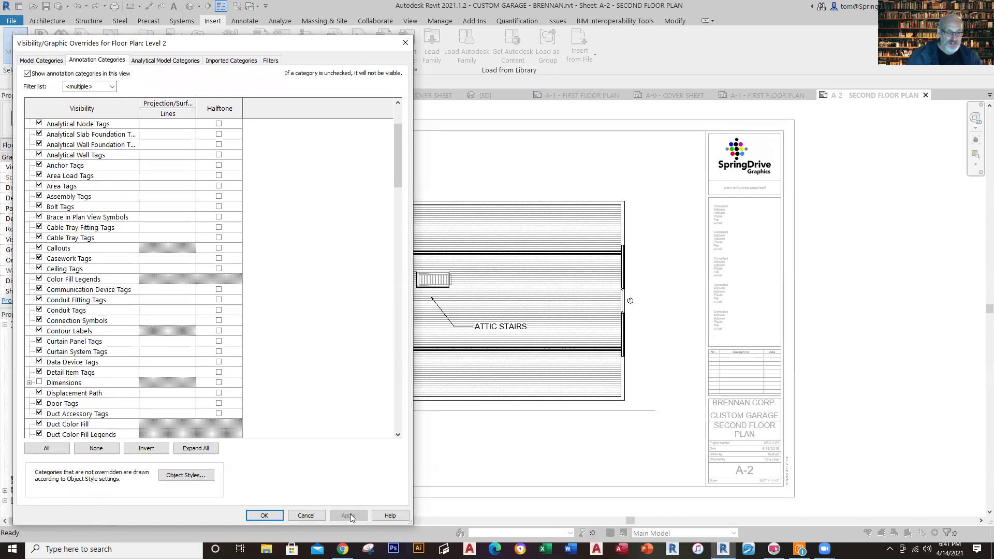
{"action": "left_click", "coordinate": [262, 516]}
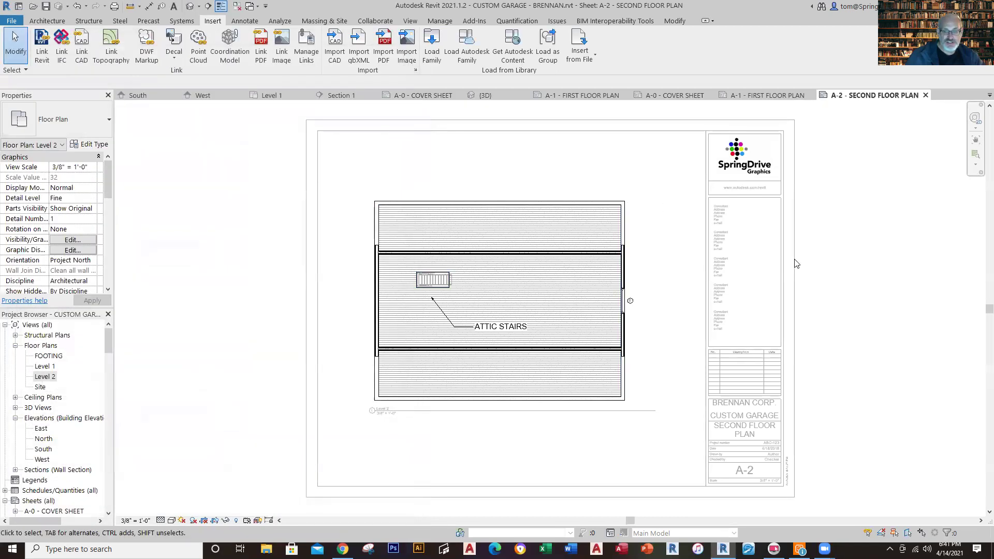
{"action": "double_click", "coordinate": [816, 261]}
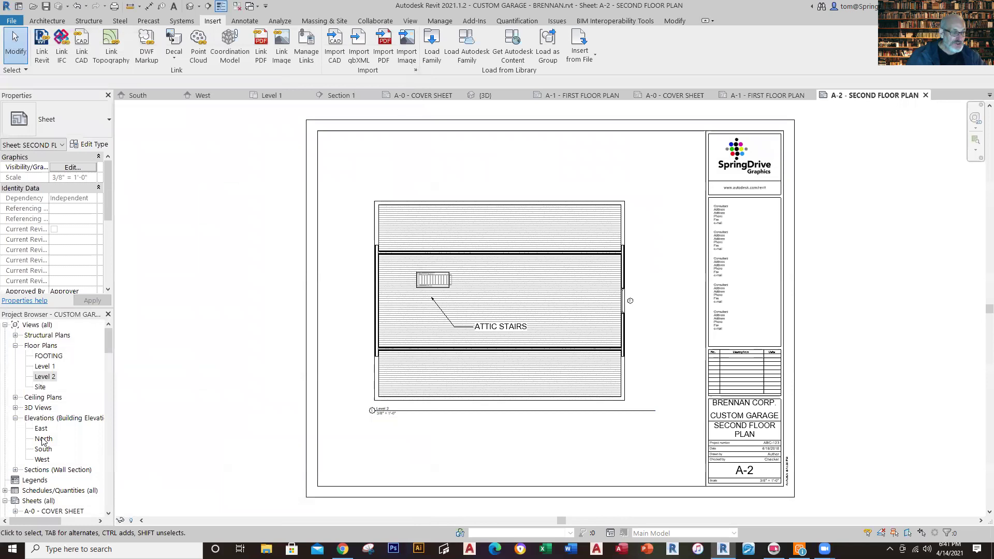
Check the FOOTING floor plan, open sheet A-4 - FOUNDATION PLAN and place the FOOTING plan in the middle of its drawing area.
{"action": "double_click", "coordinate": [51, 357]}
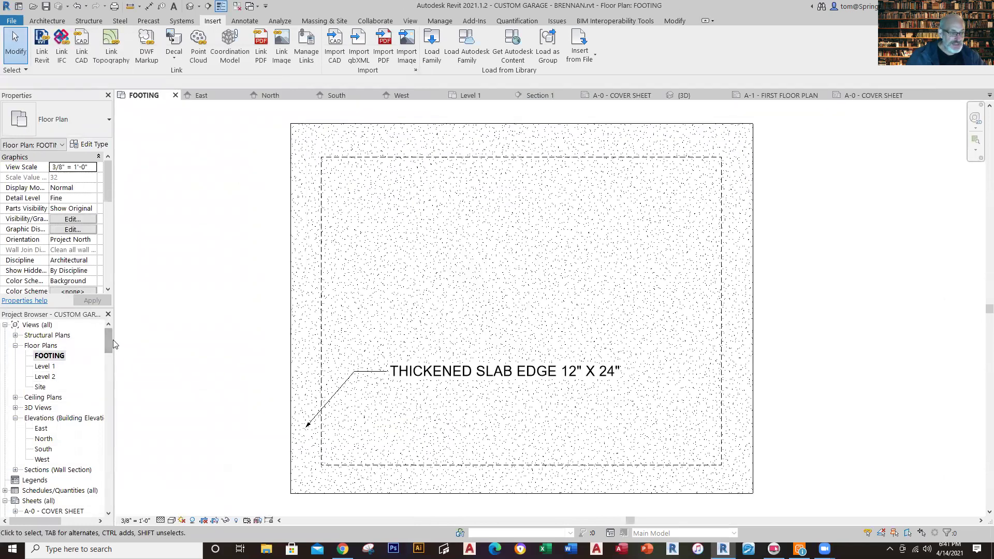
{"action": "left_click_drag", "start_coordinate": [109, 341], "coordinate": [115, 368]}
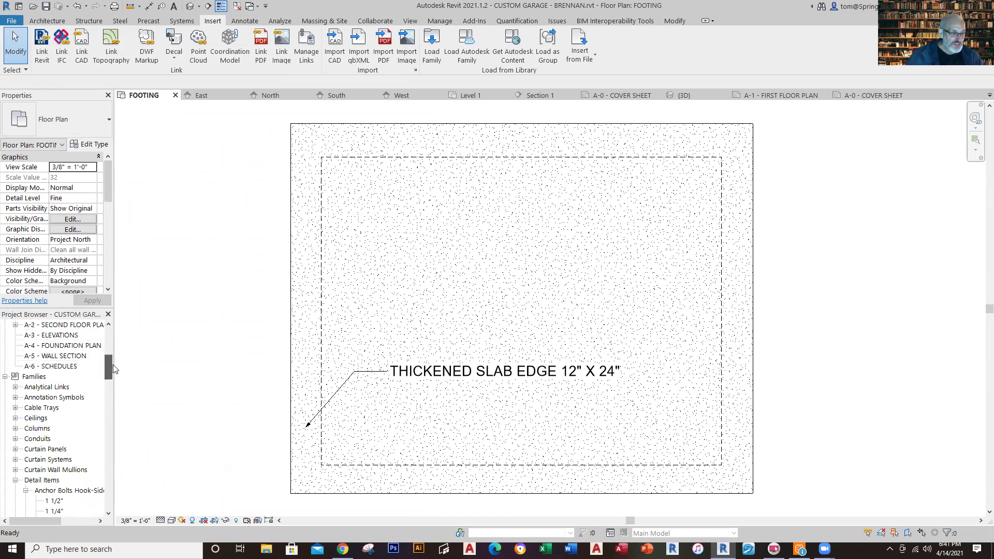
{"action": "double_click", "coordinate": [75, 346]}
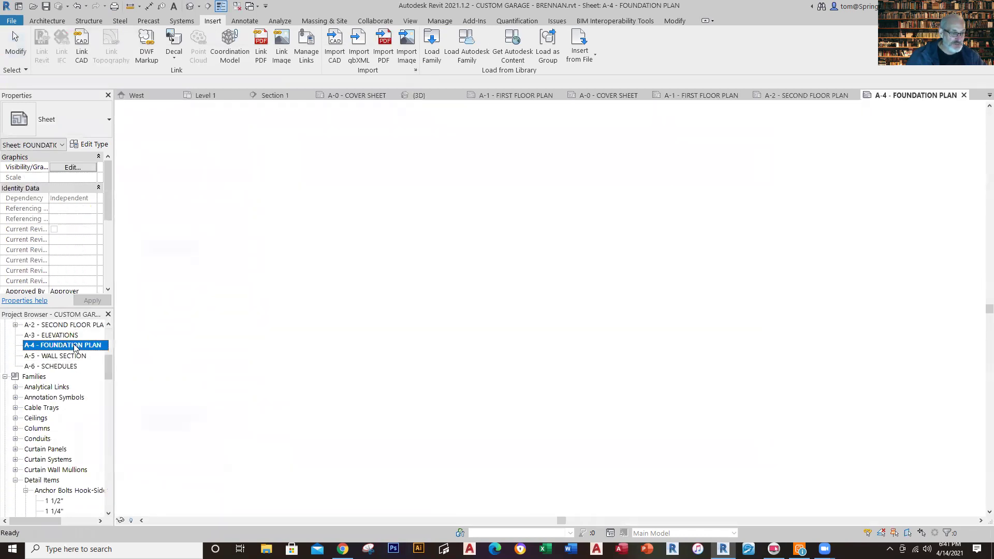
{"action": "left_click_drag", "start_coordinate": [108, 365], "coordinate": [497, 333]}
{"action": "left_click", "coordinate": [509, 297]}
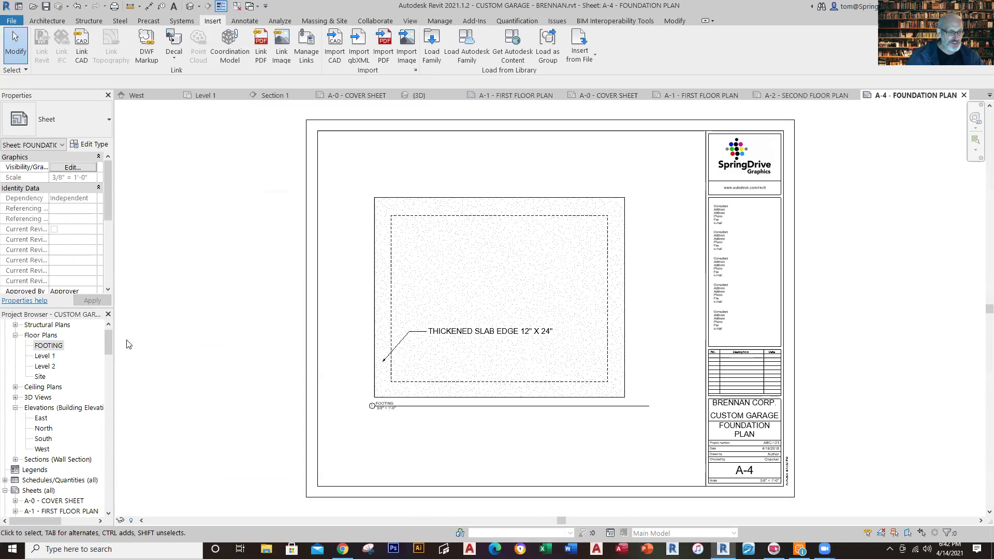
Open sheet A-3 - ELEVATIONS and place the East elevation in the upper left of its drawing area.
{"action": "left_click_drag", "start_coordinate": [107, 343], "coordinate": [115, 364]}
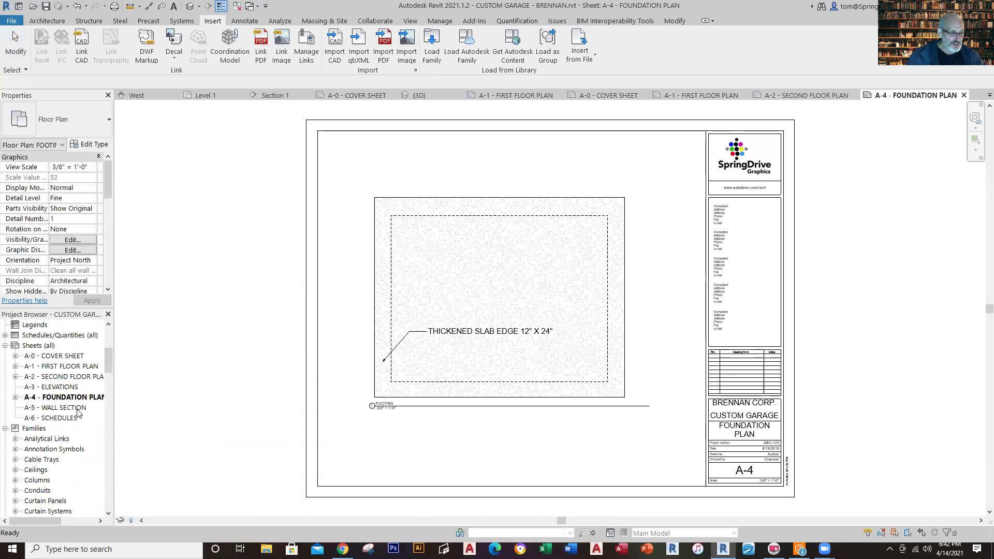
{"action": "double_click", "coordinate": [57, 386]}
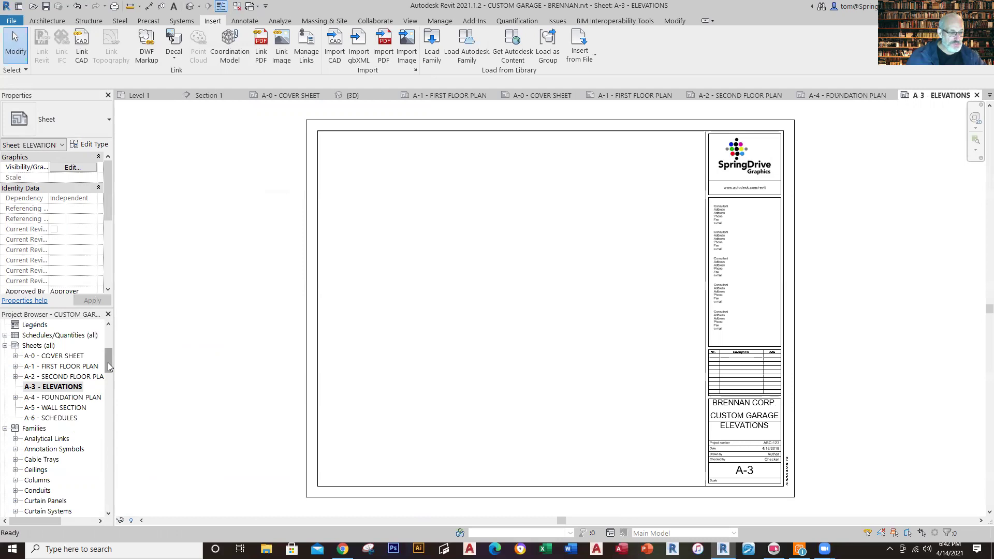
{"action": "left_click_drag", "start_coordinate": [108, 366], "coordinate": [110, 348]}
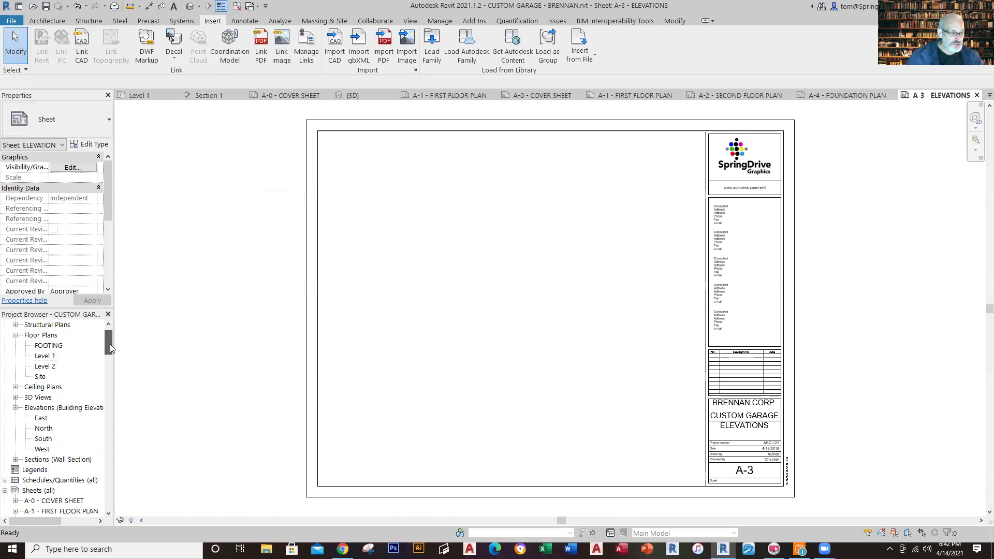
{"action": "left_click", "coordinate": [41, 418]}
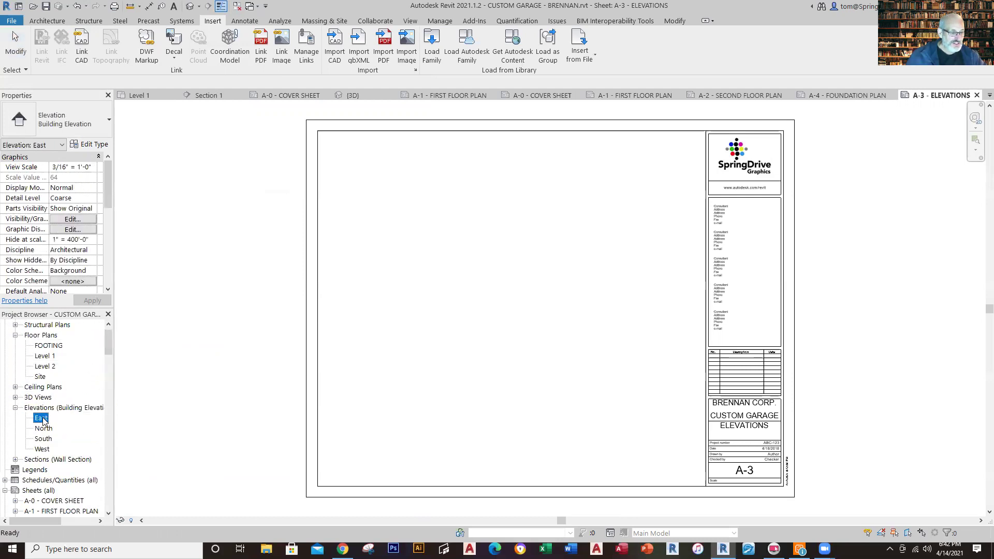
{"action": "left_click_drag", "start_coordinate": [299, 268], "coordinate": [401, 231]}
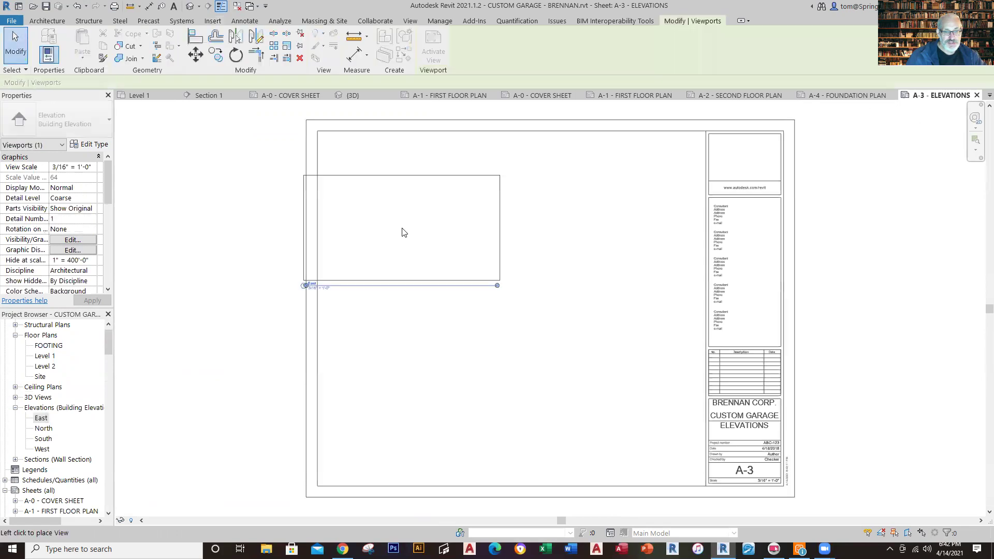
{"action": "left_click", "coordinate": [427, 217]}
{"action": "left_click", "coordinate": [224, 309]}
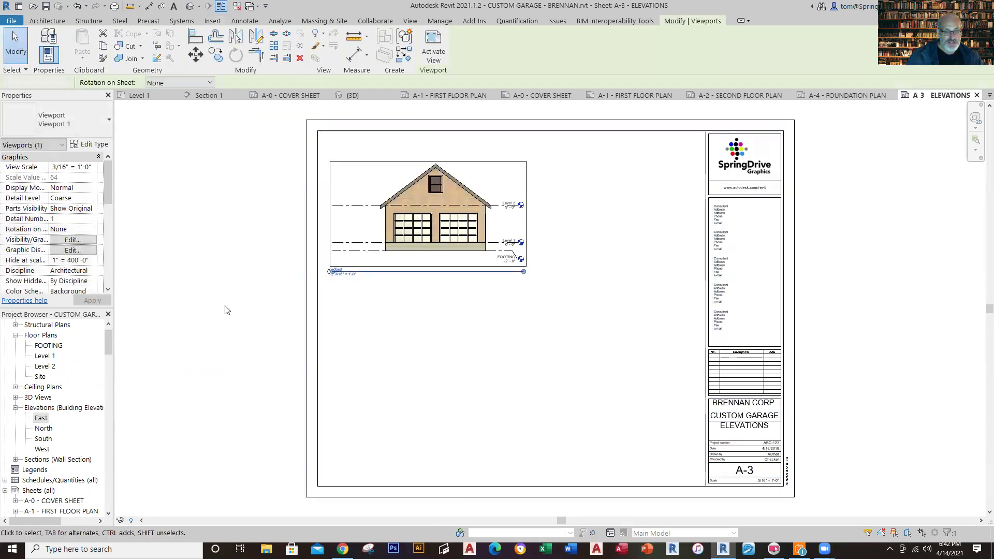
Look at the North elevation view and the elevation layout on sheet A-3 of the MASTER 2019 project, returning to the working A-3 sheet.
{"action": "double_click", "coordinate": [43, 429]}
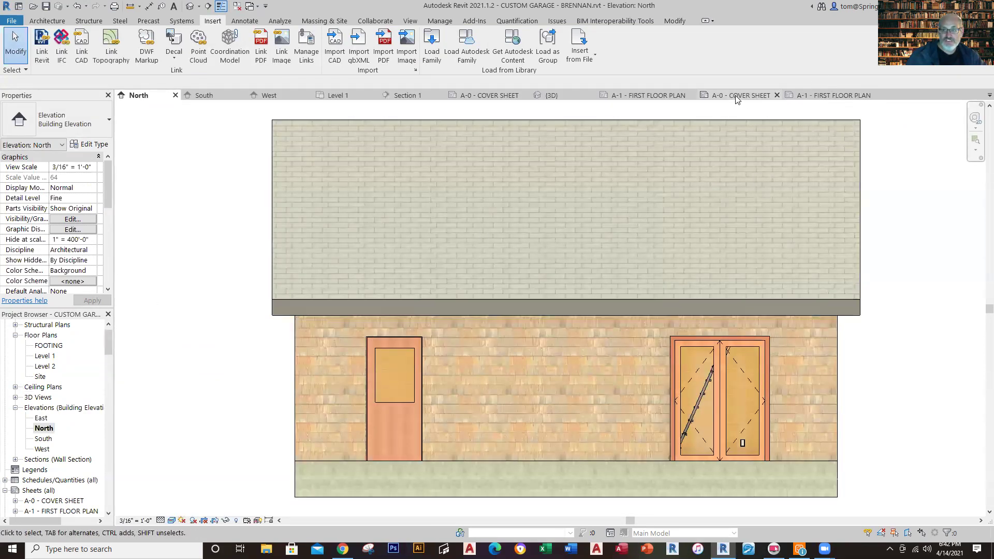
{"action": "left_click", "coordinate": [818, 95]}
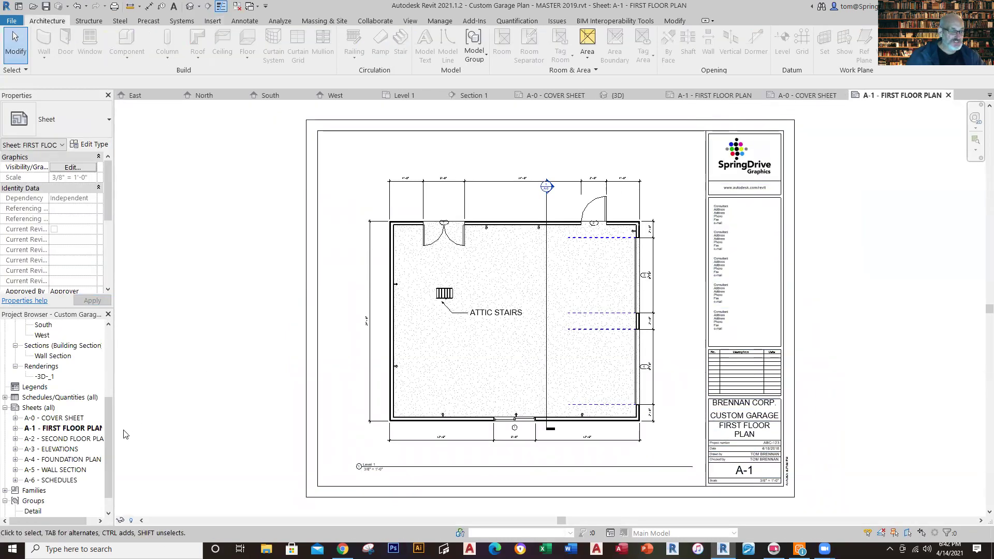
{"action": "double_click", "coordinate": [60, 450]}
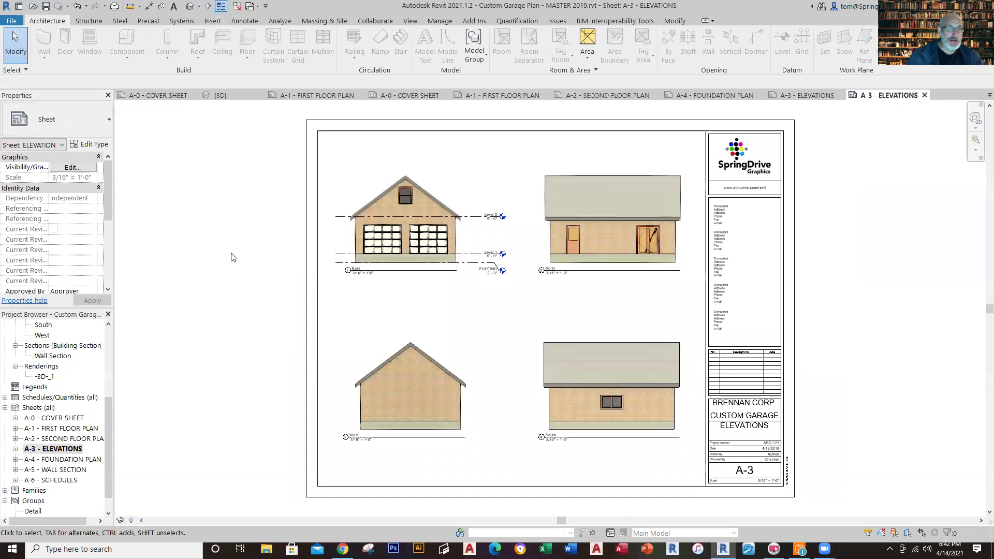
{"action": "left_click", "coordinate": [814, 96]}
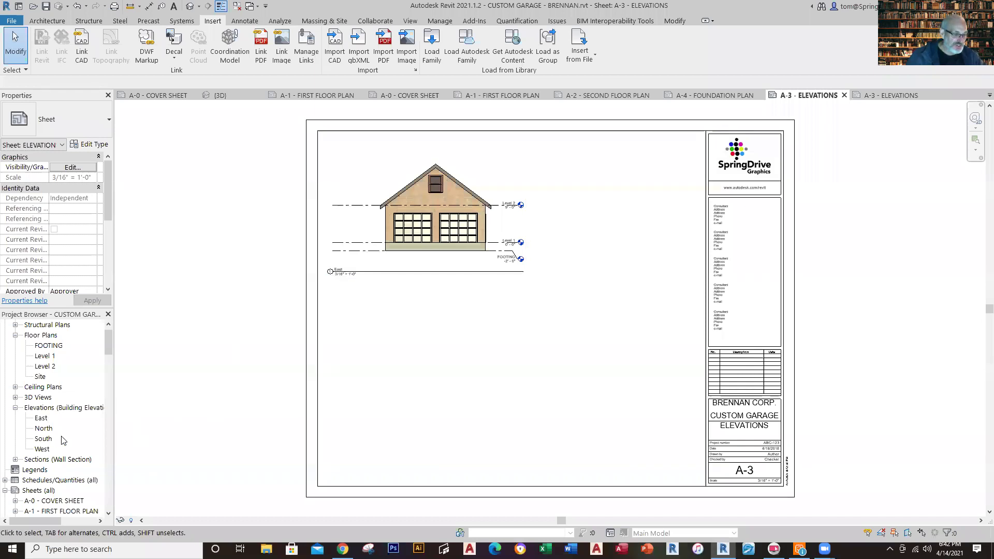
Place the North elevation on sheet A-3 to the right of the East elevation, with their view titles level.
{"action": "left_click", "coordinate": [41, 429]}
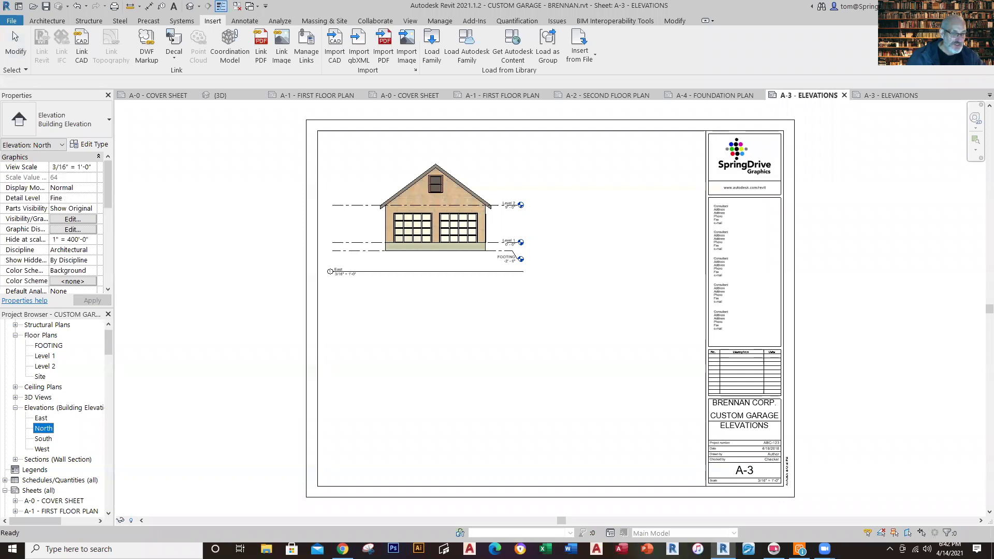
{"action": "left_click_drag", "start_coordinate": [589, 209], "coordinate": [586, 212]}
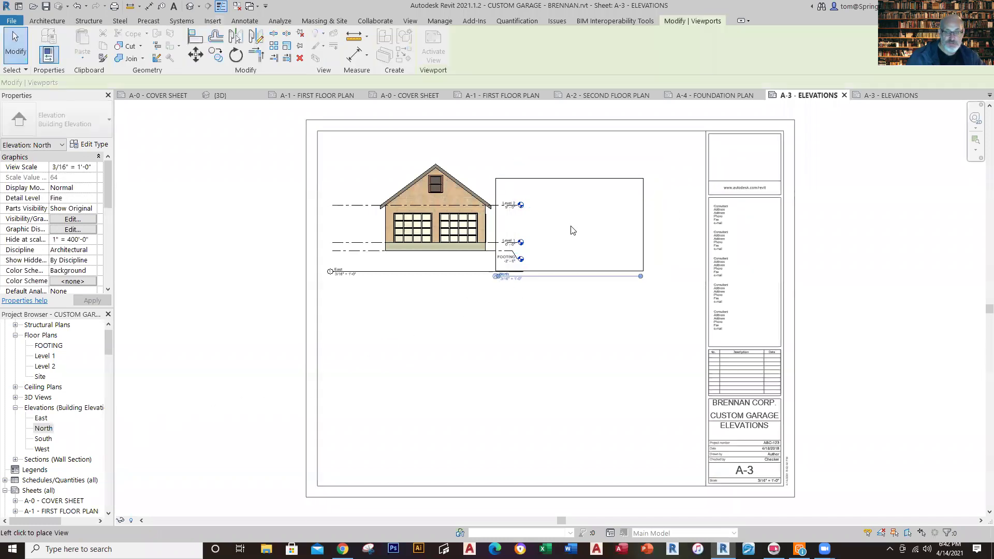
{"action": "left_click", "coordinate": [616, 226]}
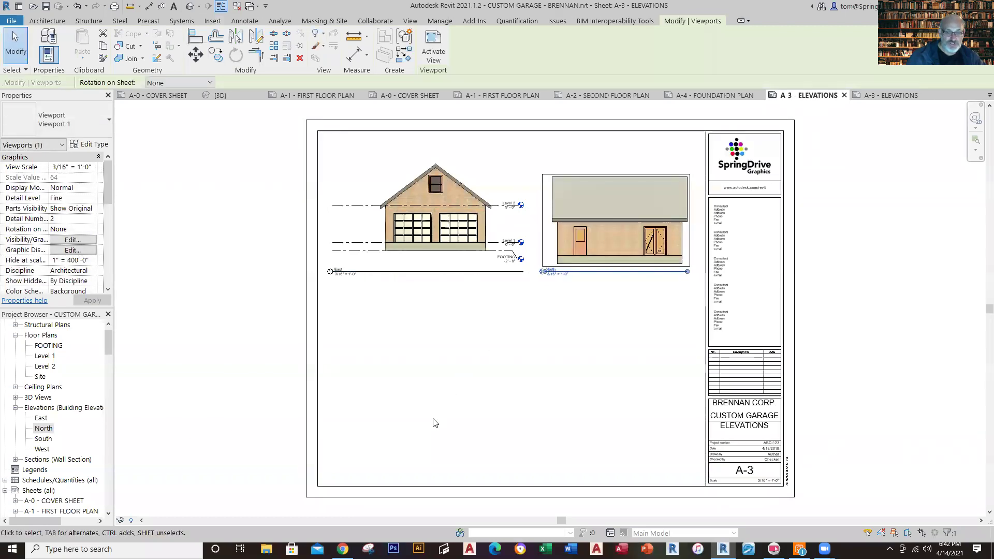
Place the South elevation on sheet A-3 below the North elevation, aligned with its view title.
{"action": "left_click_drag", "start_coordinate": [37, 440], "coordinate": [414, 415]}
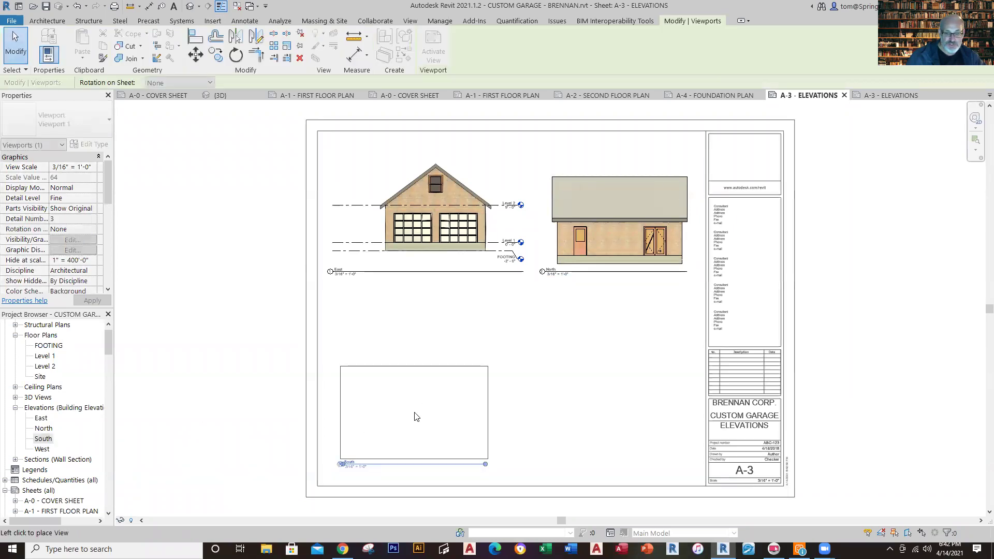
{"action": "left_click", "coordinate": [615, 400]}
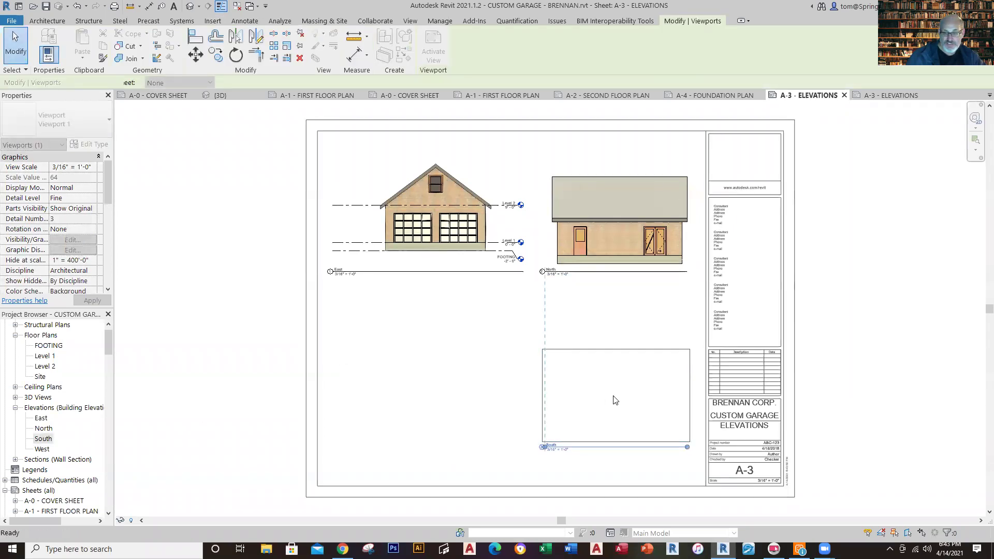
{"action": "left_click", "coordinate": [265, 386]}
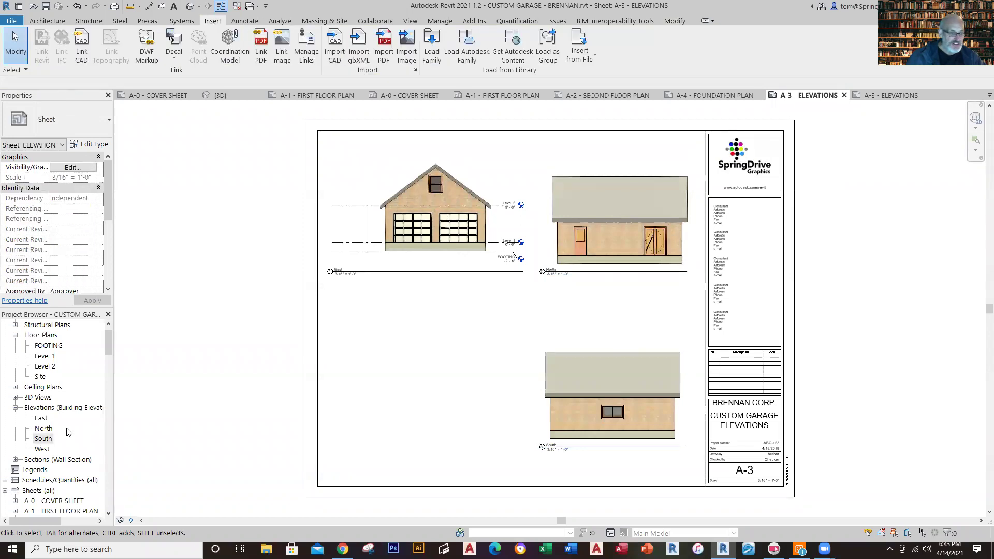
Place the West elevation on sheet A-3 below the East elevation, level with the South elevation's title, and deselect it.
{"action": "left_click", "coordinate": [40, 449]}
{"action": "left_click_drag", "start_coordinate": [274, 404], "coordinate": [391, 382]}
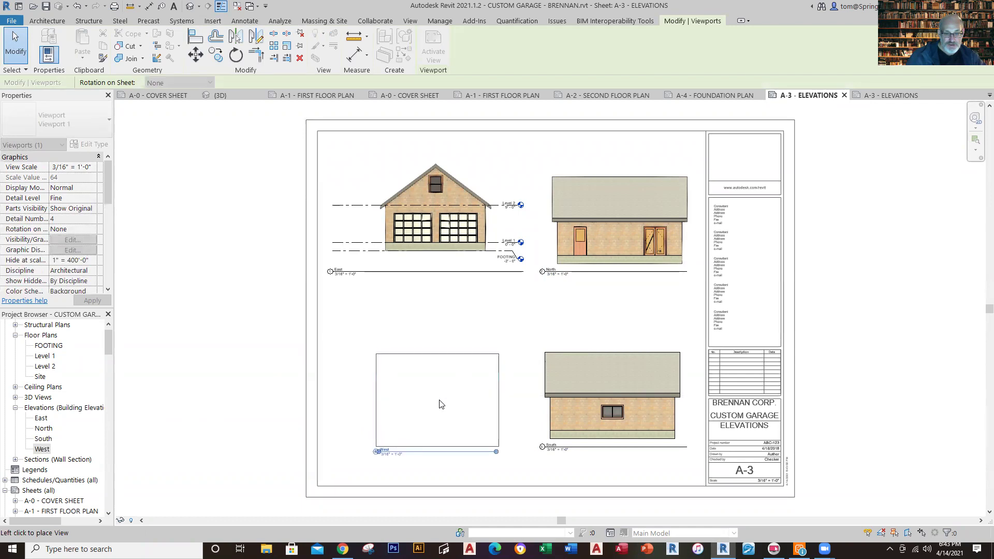
{"action": "left_click", "coordinate": [440, 396]}
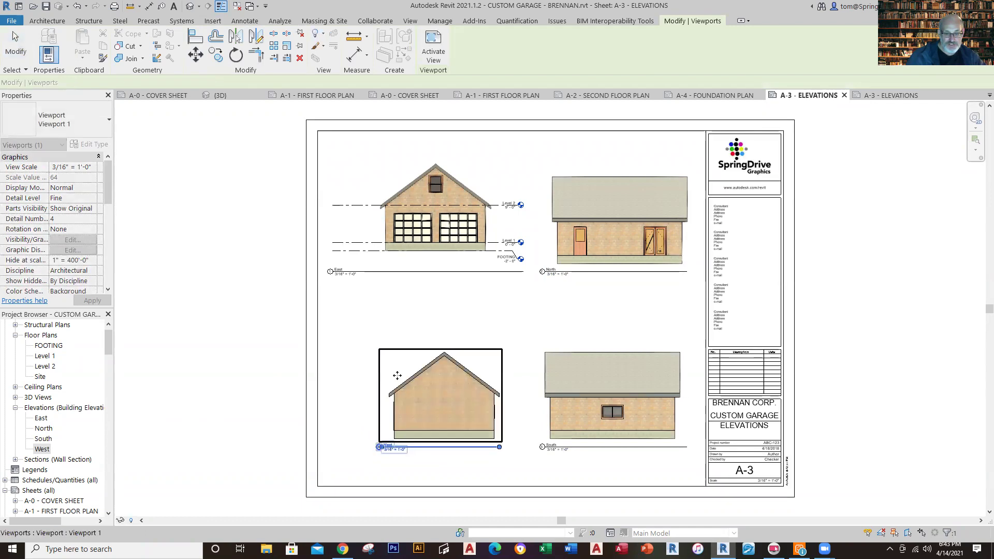
{"action": "left_click", "coordinate": [356, 366]}
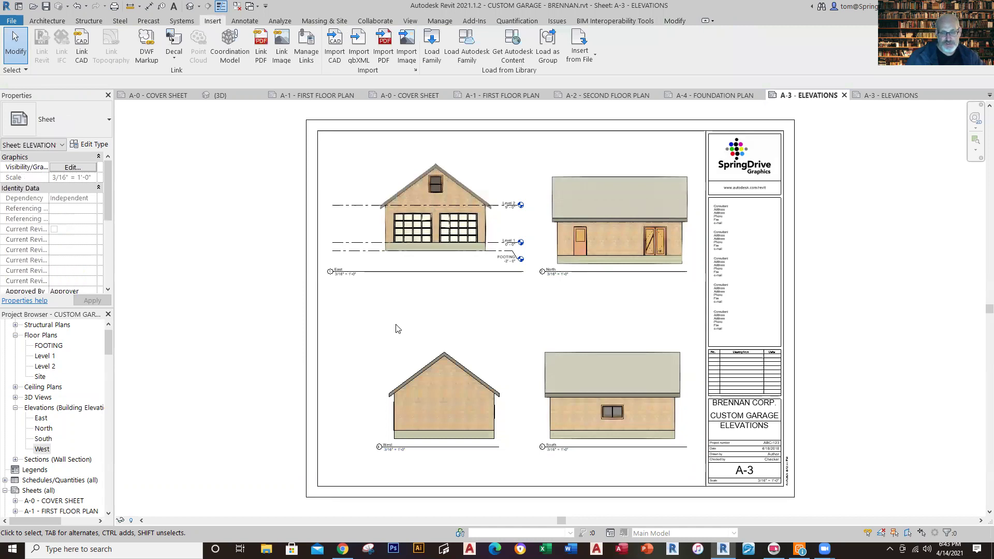
Nudge the North elevation viewport upward on sheet A-3 to bring it roughly level with the East elevation.
{"action": "left_click", "coordinate": [596, 176]}
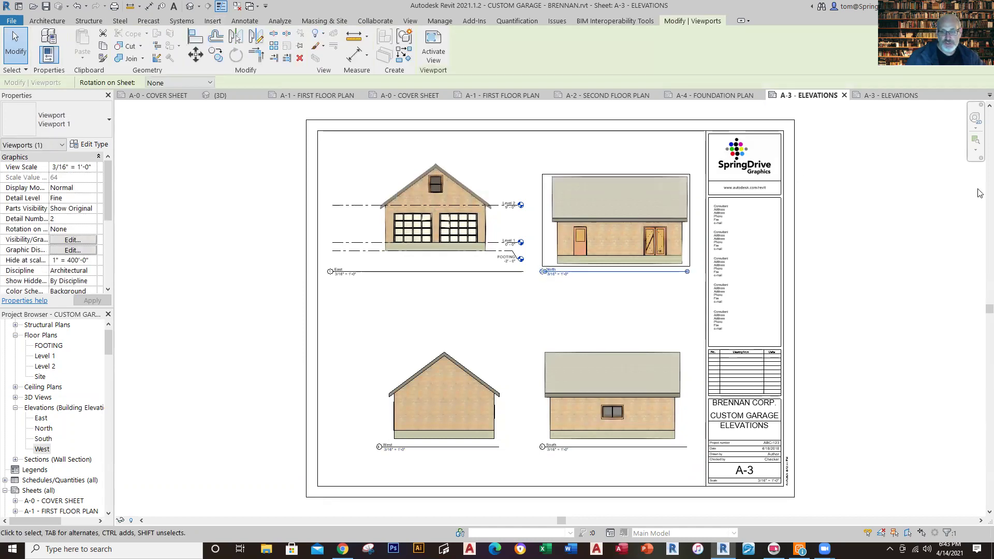
{"action": "key", "text": "Up"}
{"action": "key", "text": "Up"}
{"action": "key", "text": "Up"}
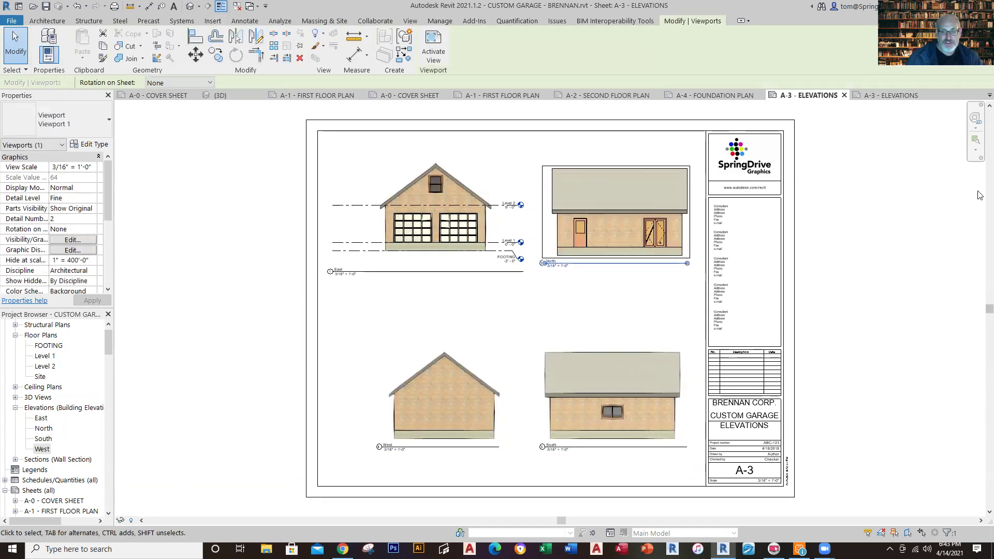
{"action": "key", "text": "Up"}
{"action": "key", "text": "Up"}
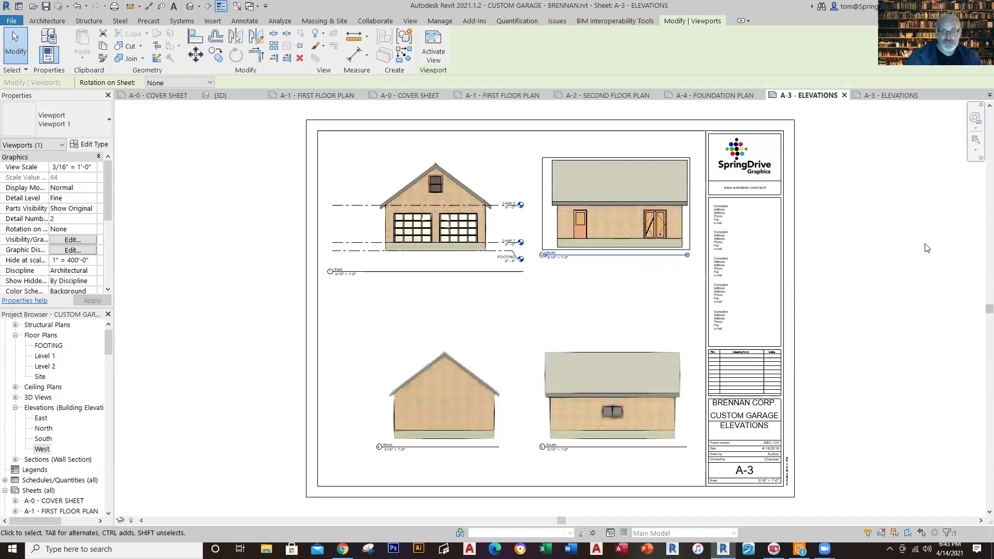
Move the North elevation viewport on sheet A-3 to sit level with the East elevation and clear of the title block.
{"action": "left_click_drag", "start_coordinate": [591, 164], "coordinate": [616, 183]}
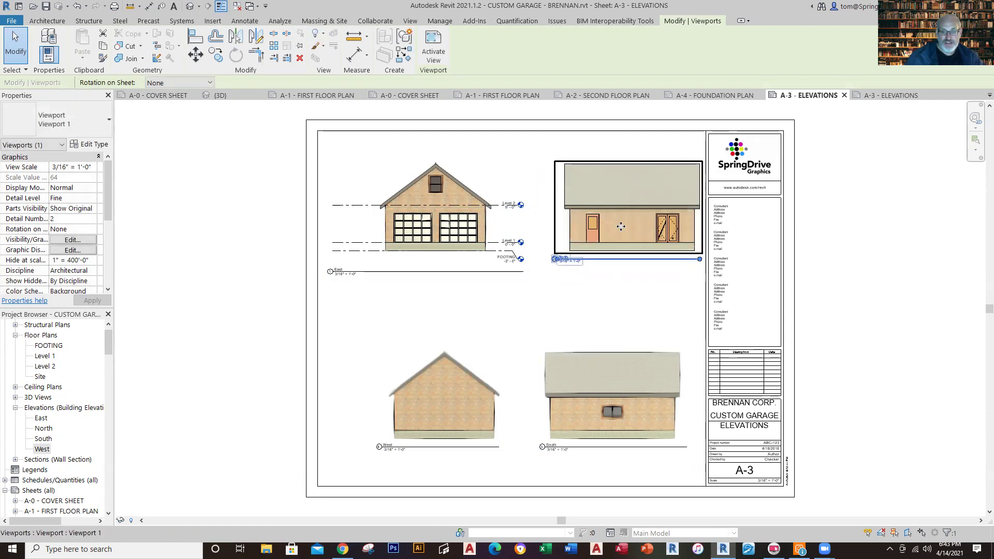
{"action": "key", "text": "Left"}
{"action": "key", "text": "Left"}
{"action": "key", "text": "Left"}
{"action": "key", "text": "Left"}
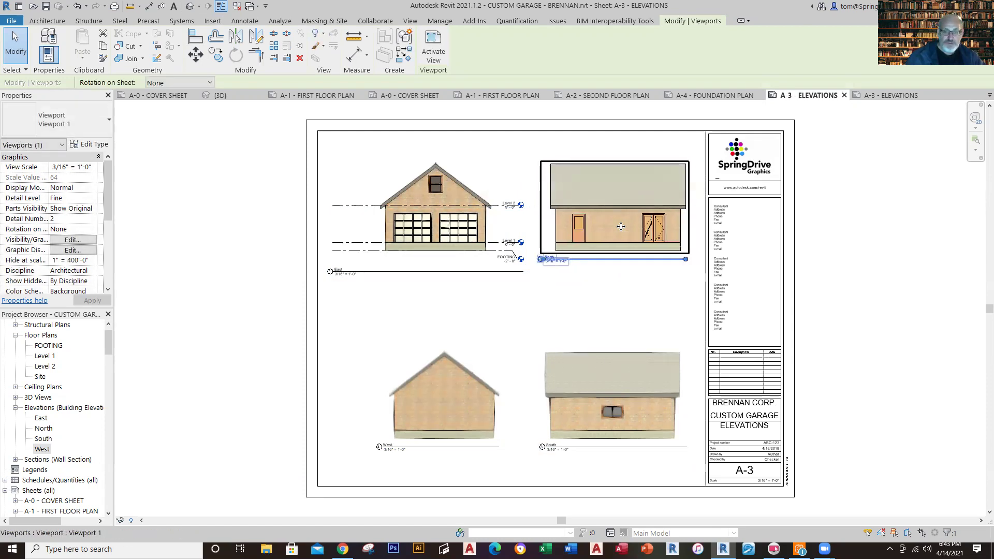
{"action": "left_click", "coordinate": [618, 271]}
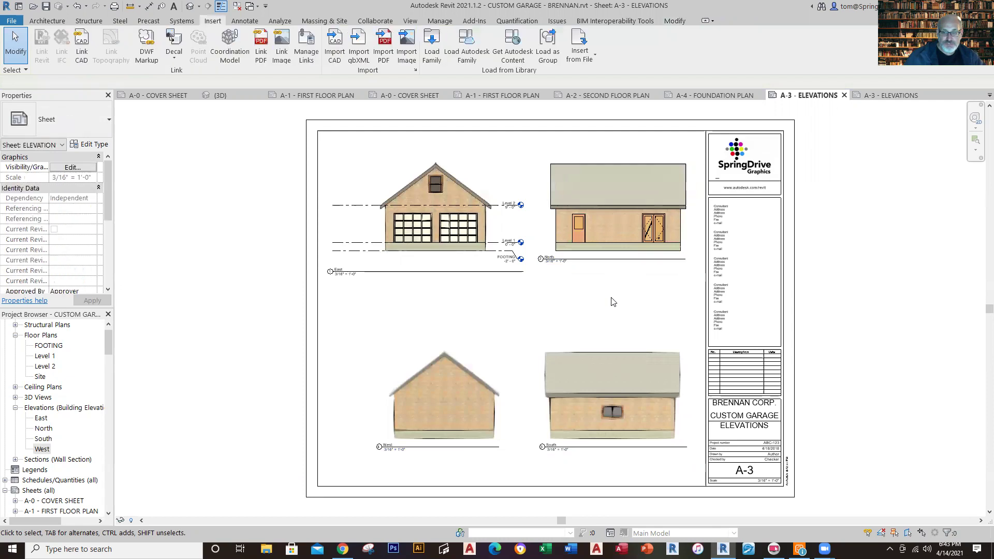
Lower the North elevation's view title so it lines up with the East elevation's title, and deselect it.
{"action": "left_click", "coordinate": [587, 267]}
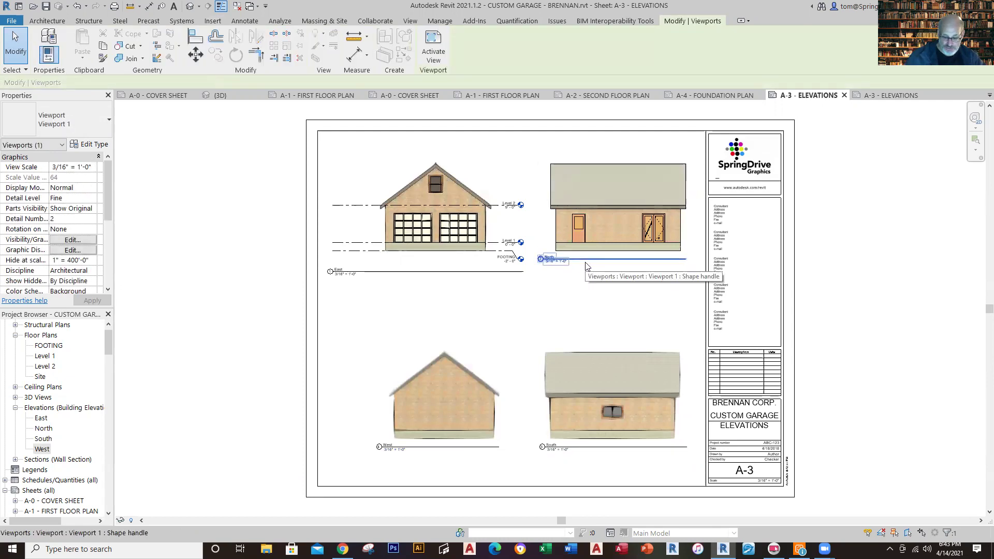
{"action": "key", "text": "Down"}
{"action": "key", "text": "Down"}
{"action": "key", "text": "Down"}
{"action": "key", "text": "Down"}
{"action": "key", "text": "Down"}
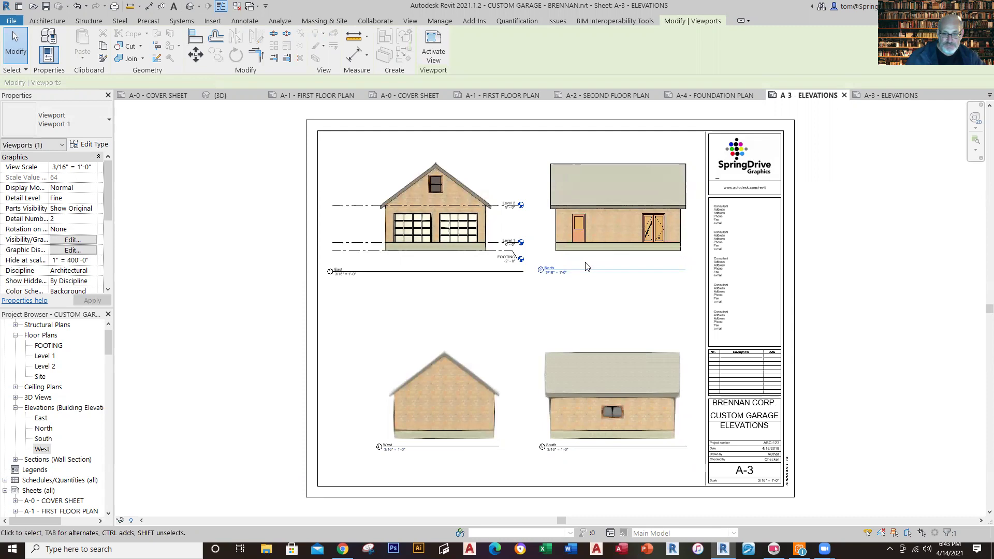
{"action": "key", "text": "Up"}
{"action": "left_click", "coordinate": [906, 382]}
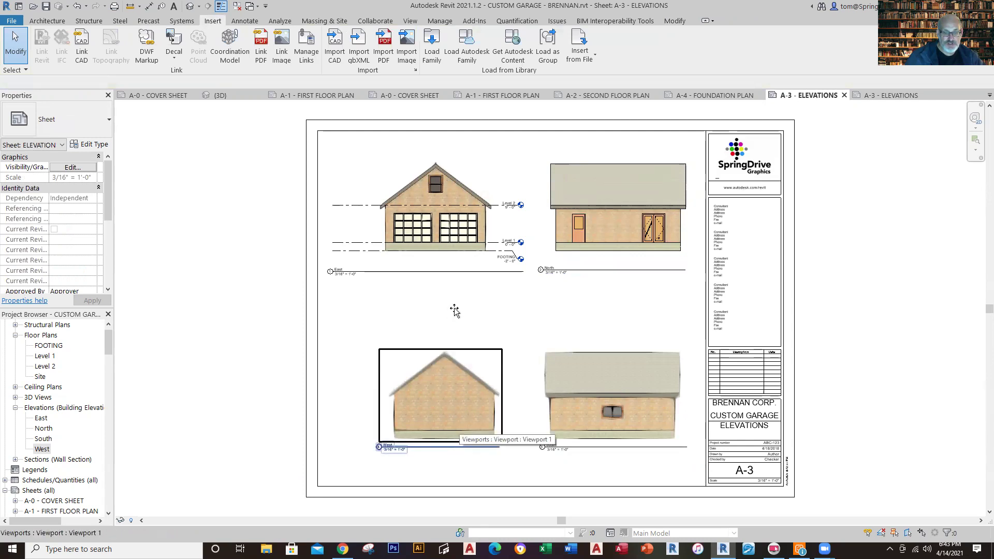
Shift the West elevation viewport slightly left so it sits beneath the East elevation.
{"action": "left_click_drag", "start_coordinate": [454, 307], "coordinate": [448, 366]}
{"action": "left_click_drag", "start_coordinate": [457, 390], "coordinate": [451, 393]}
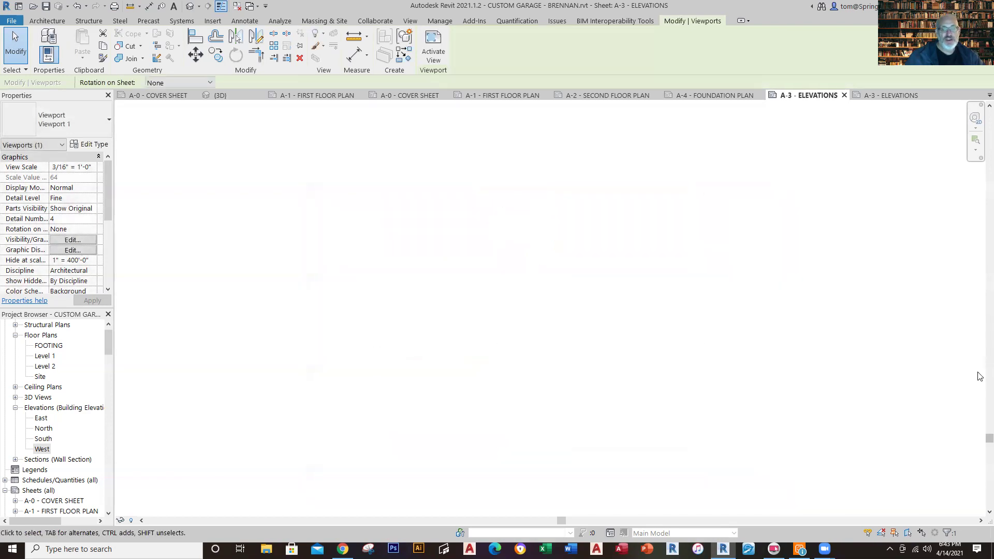
Compare with the A-3 elevations sheet in the Custom Garage Plan master project, dismissing the save reminder, and return to the working sheet.
{"action": "left_click", "coordinate": [890, 95]}
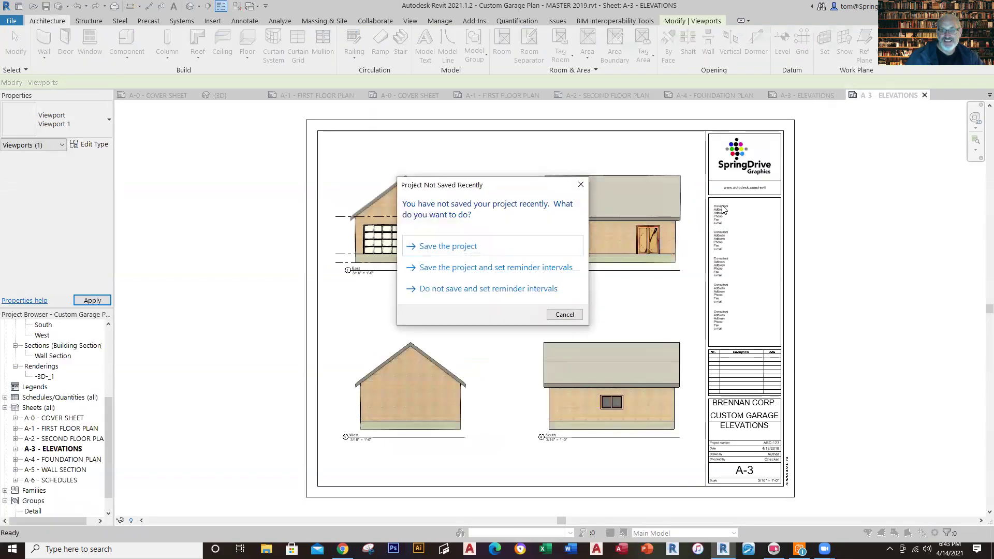
{"action": "left_click", "coordinate": [580, 185]}
{"action": "left_click", "coordinate": [801, 96]}
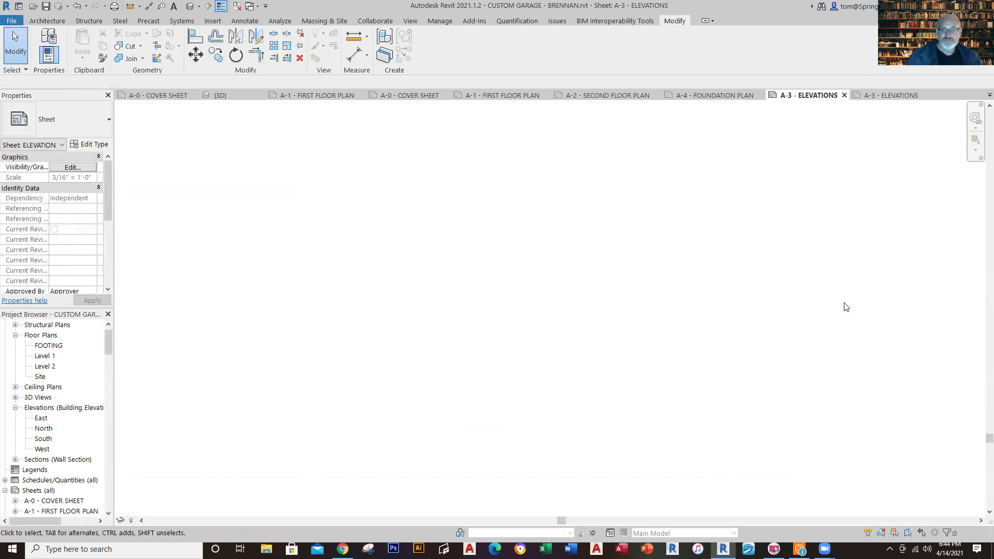
Activate the East elevation on sheet A-3, shorten the left ends of its level lines toward the building, and deactivate the view.
{"action": "middle_click_drag", "start_coordinate": [880, 182], "coordinate": [792, 390]}
{"action": "scroll", "coordinate": [774, 372], "scroll_direction": "up", "scroll_amount": 6}
{"action": "scroll", "coordinate": [741, 368], "scroll_direction": "up", "scroll_amount": 1}
{"action": "middle_click_drag", "start_coordinate": [758, 350], "coordinate": [800, 357]}
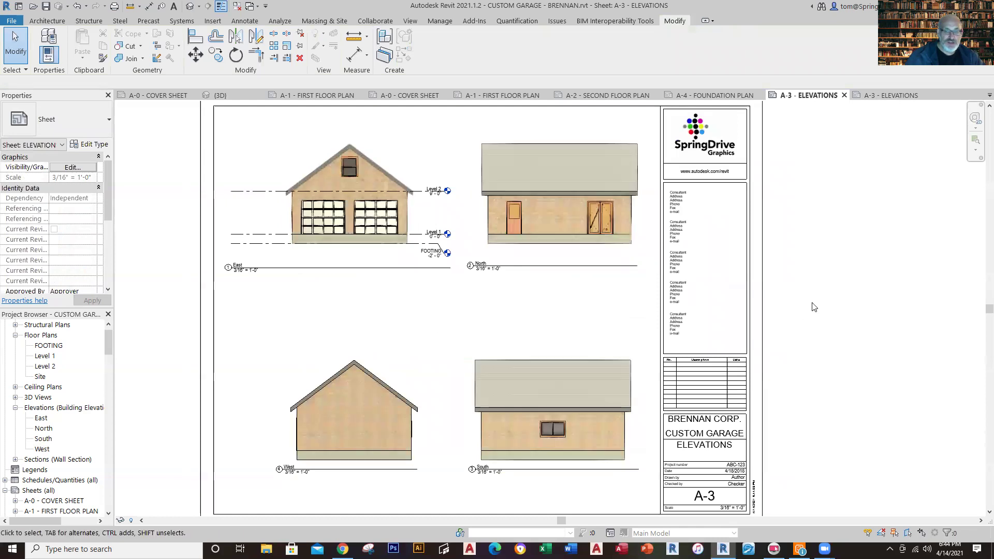
{"action": "left_click", "coordinate": [284, 194]}
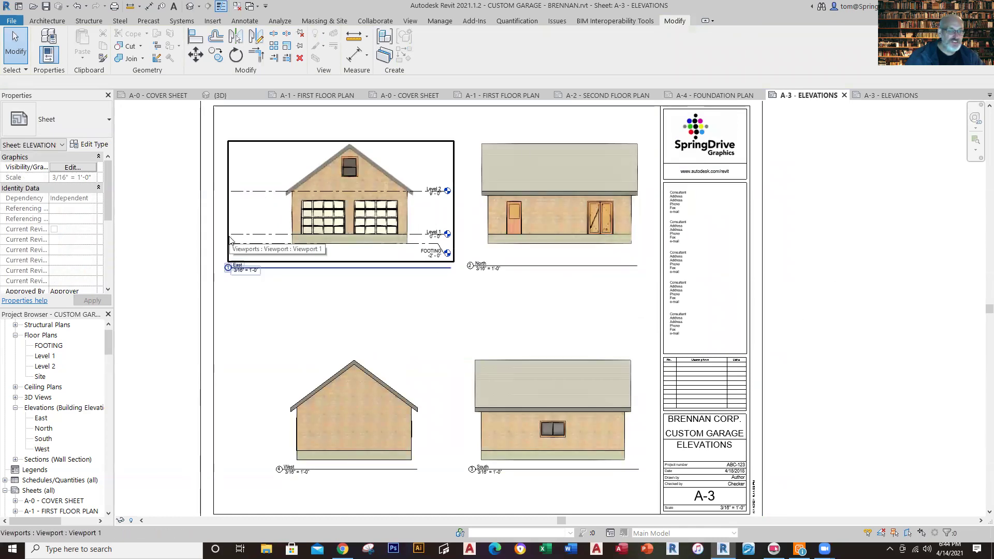
{"action": "double_click", "coordinate": [273, 207]}
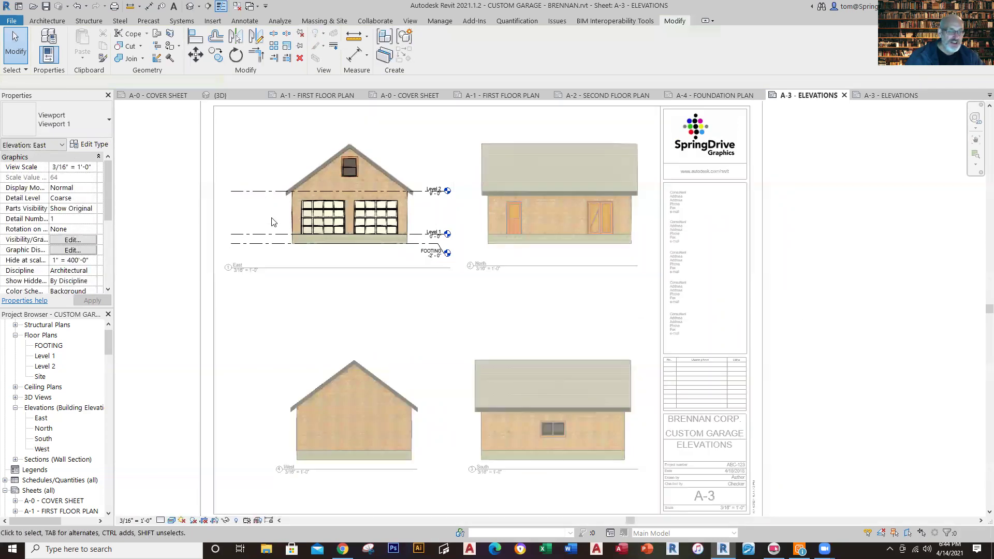
{"action": "left_click", "coordinate": [269, 191]}
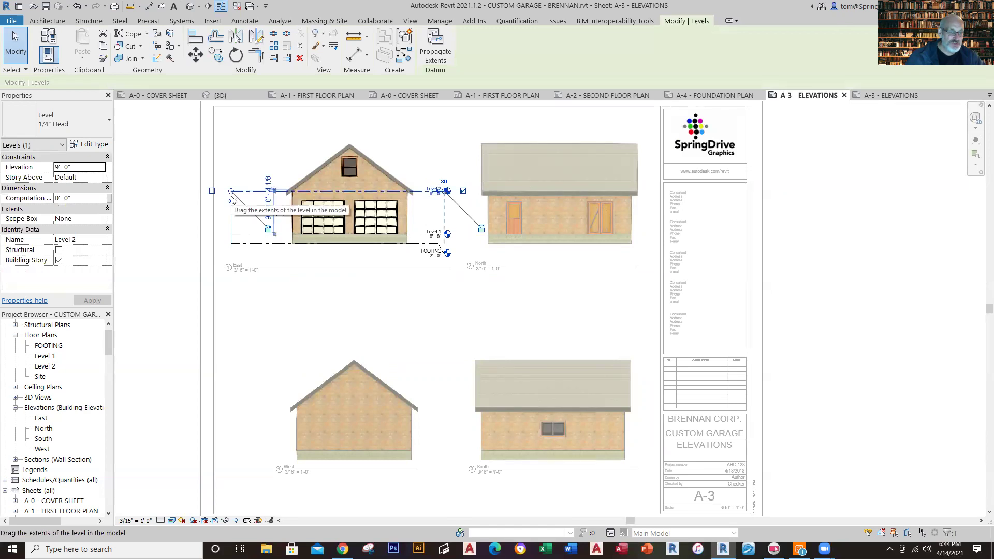
{"action": "left_click_drag", "start_coordinate": [233, 193], "coordinate": [270, 197]}
{"action": "left_click", "coordinate": [329, 322]}
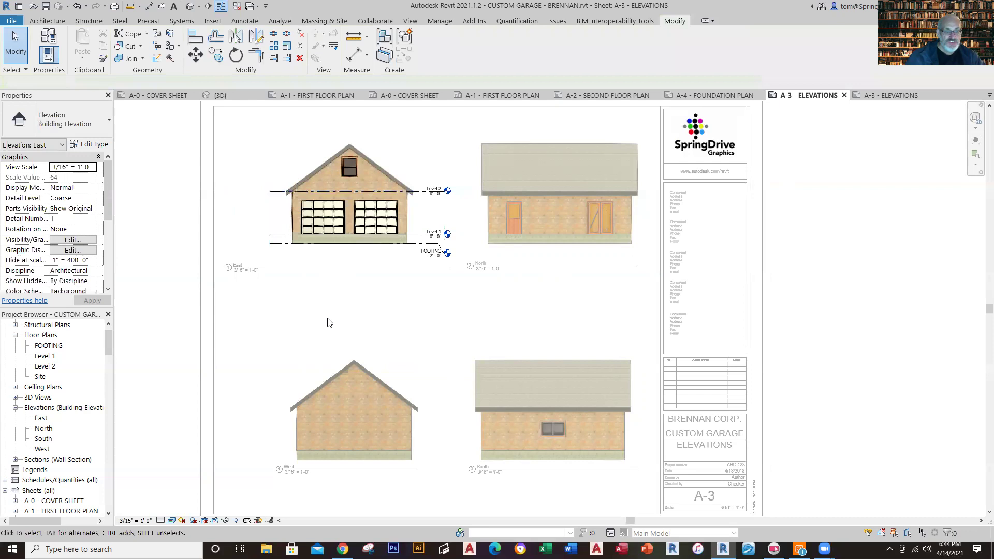
{"action": "double_click", "coordinate": [877, 300]}
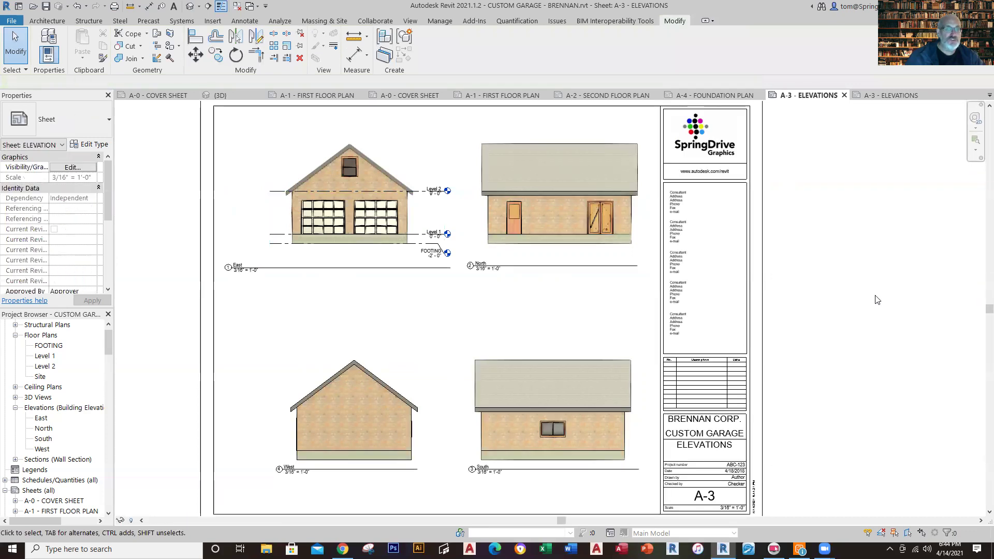
Open sheet A-5 - WALL SECTION and dismiss the save reminder.
{"action": "scroll", "coordinate": [877, 296], "scroll_direction": "down", "scroll_amount": 1}
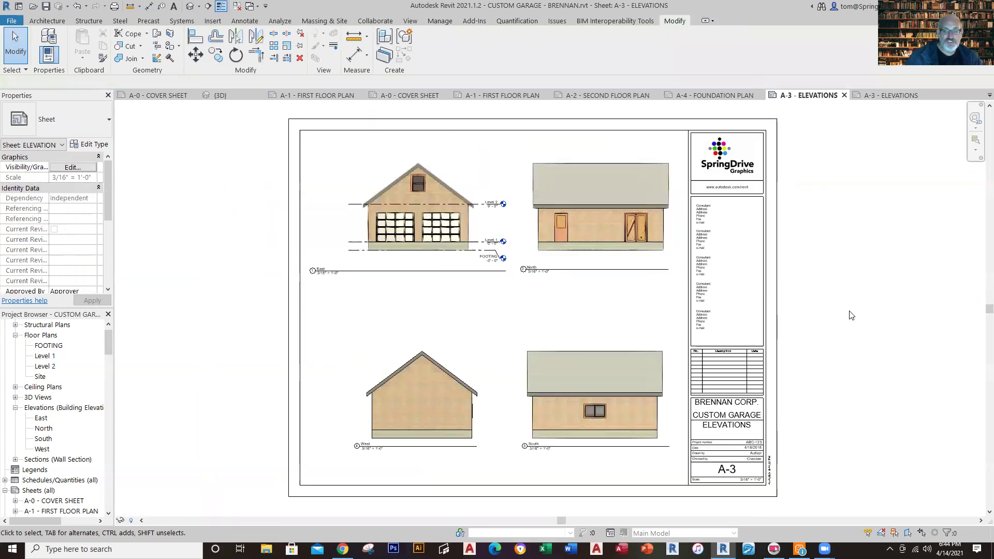
{"action": "middle_click_drag", "start_coordinate": [852, 316], "coordinate": [827, 321]}
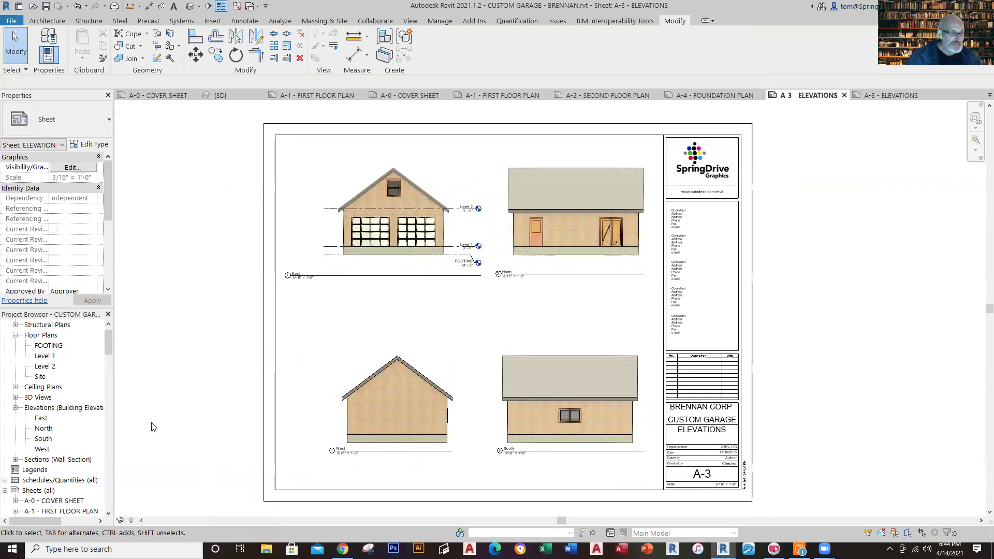
{"action": "scroll", "coordinate": [89, 482], "scroll_direction": "down", "scroll_amount": 2}
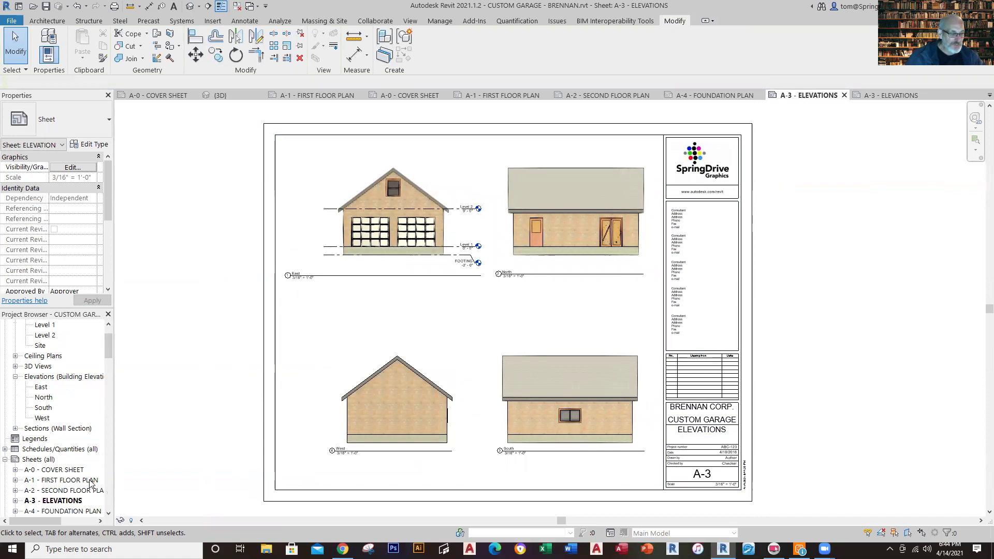
{"action": "scroll", "coordinate": [91, 484], "scroll_direction": "down", "scroll_amount": 1}
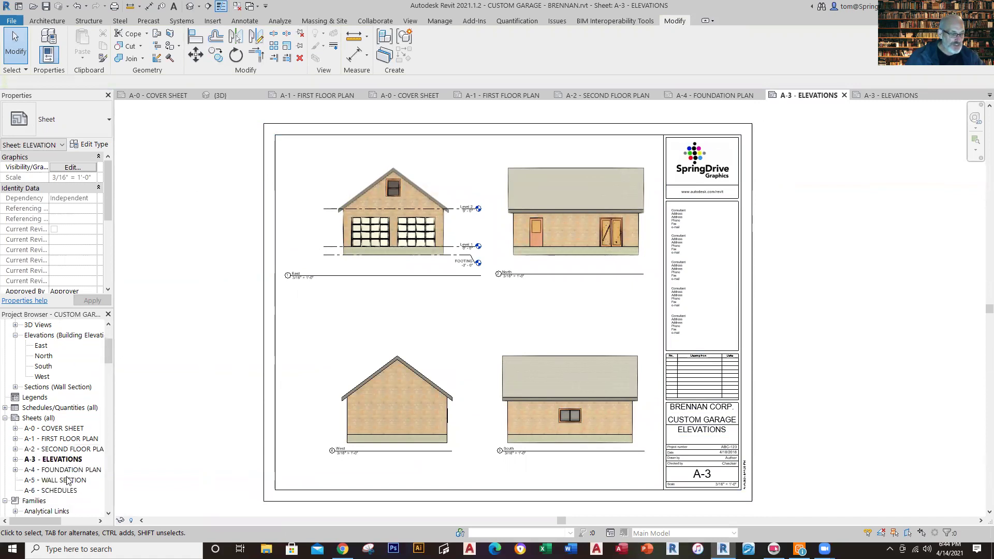
{"action": "double_click", "coordinate": [67, 481]}
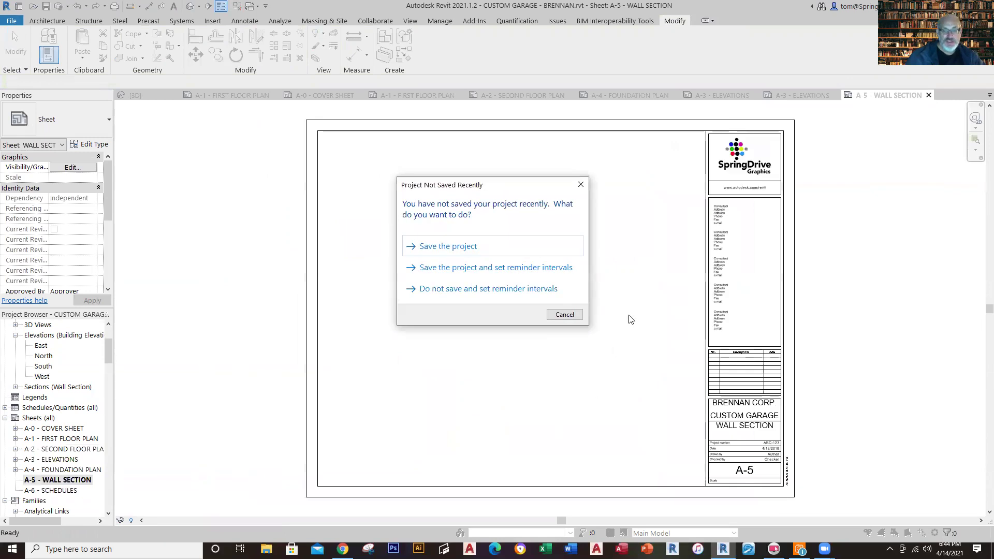
{"action": "left_click", "coordinate": [581, 184]}
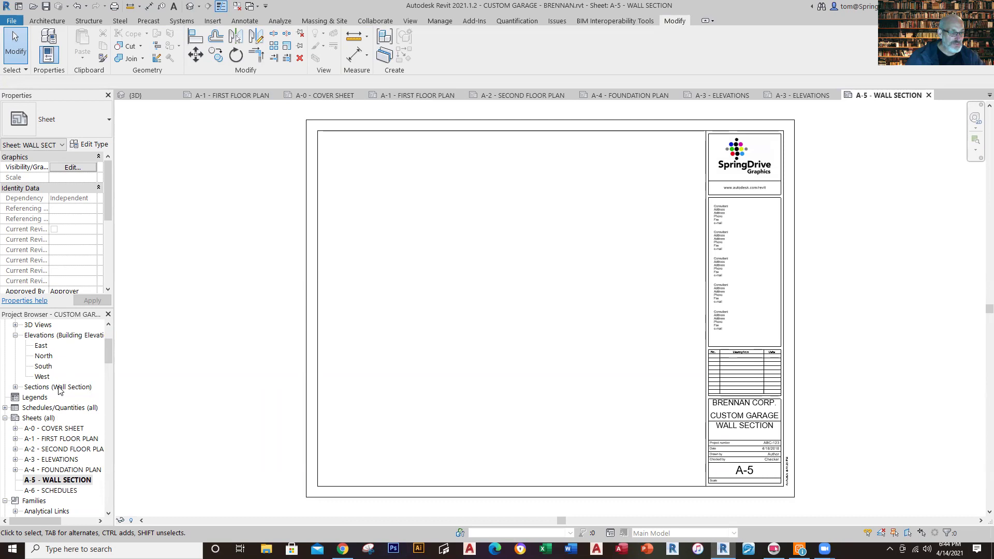
Place the Section 1 wall section view in the middle of sheet A-5 and deselect it.
{"action": "left_click", "coordinate": [15, 388]}
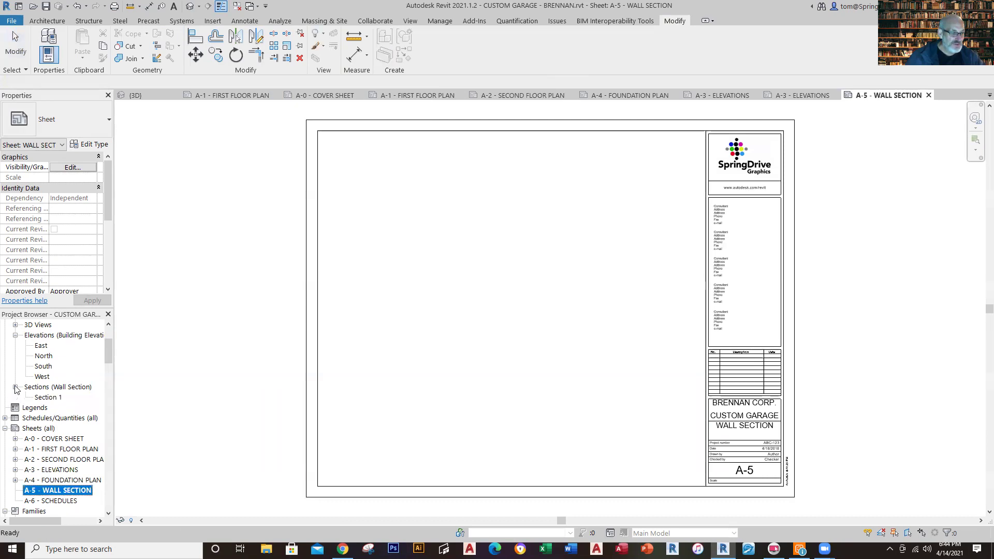
{"action": "left_click", "coordinate": [48, 398]}
{"action": "left_click_drag", "start_coordinate": [47, 398], "coordinate": [539, 362]}
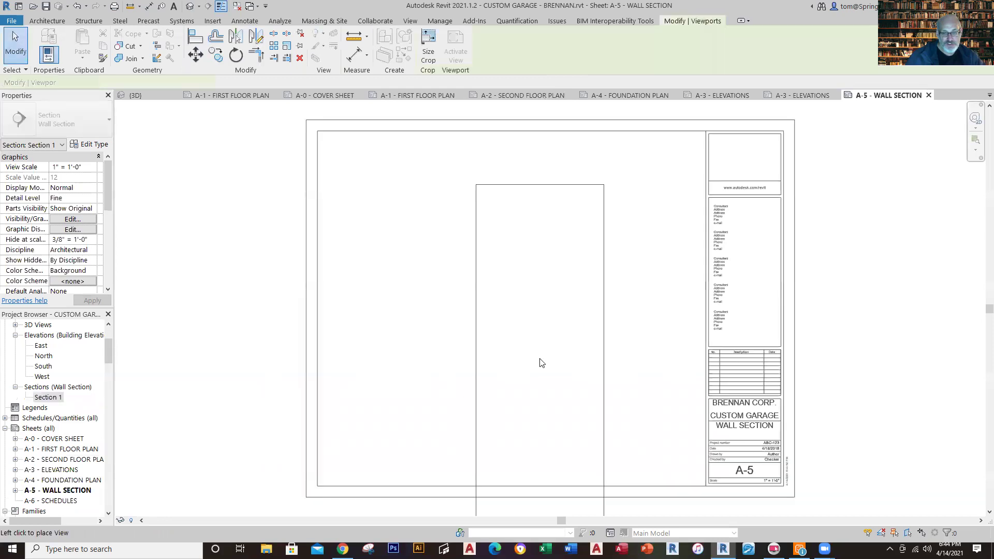
{"action": "left_click", "coordinate": [521, 309]}
{"action": "left_click", "coordinate": [629, 282]}
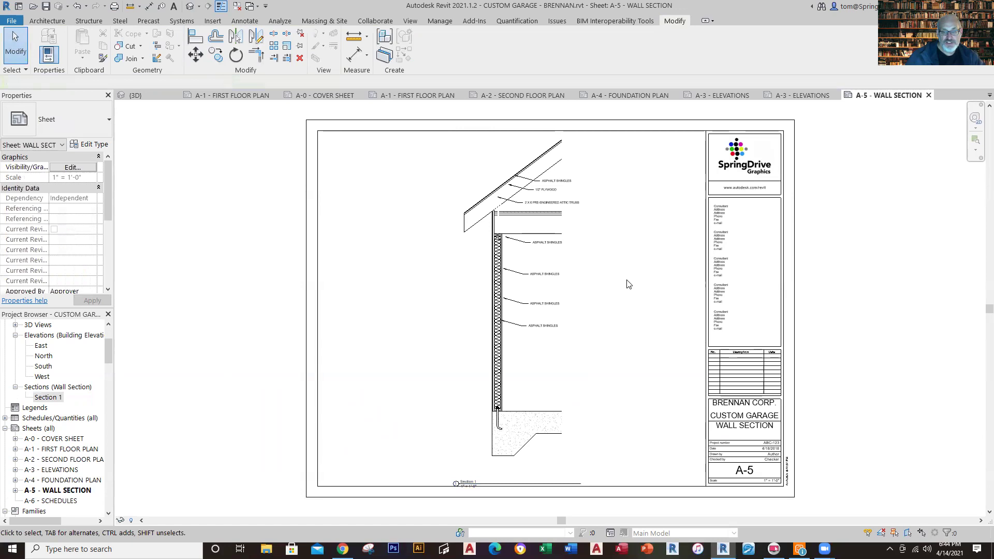
Activate the Section 1 view on sheet A-5 and show its crop region.
{"action": "scroll", "coordinate": [629, 516], "scroll_direction": "up", "scroll_amount": 1}
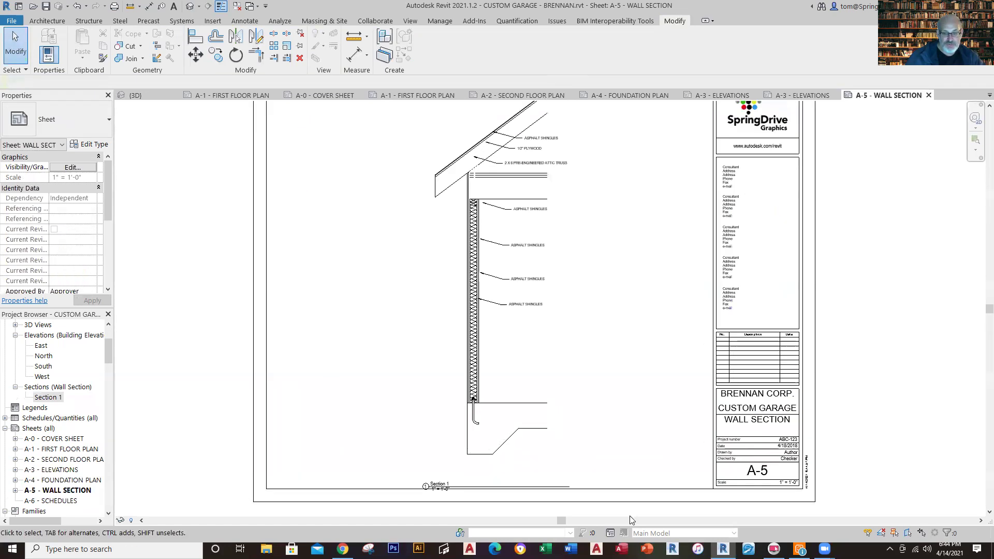
{"action": "left_click", "coordinate": [495, 317]}
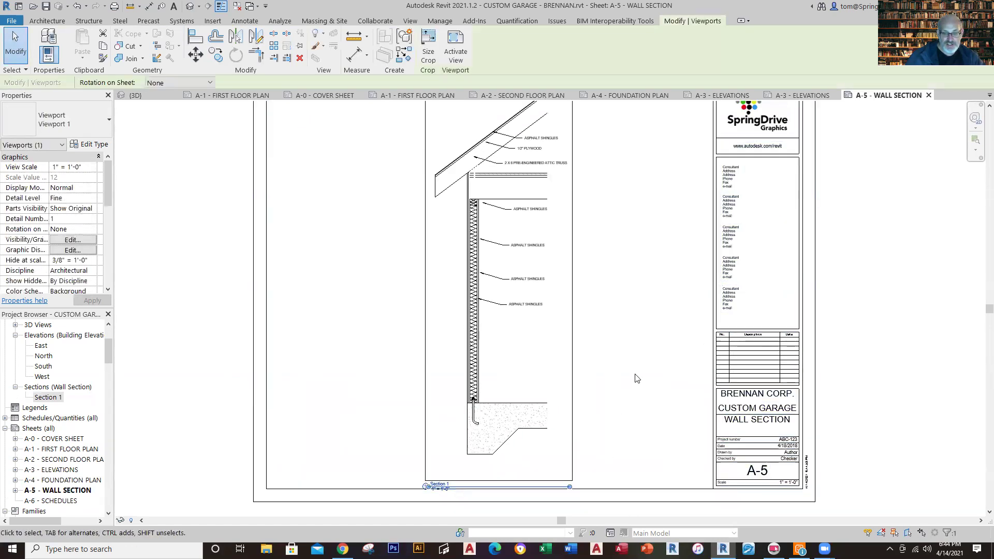
{"action": "left_click", "coordinate": [173, 362]}
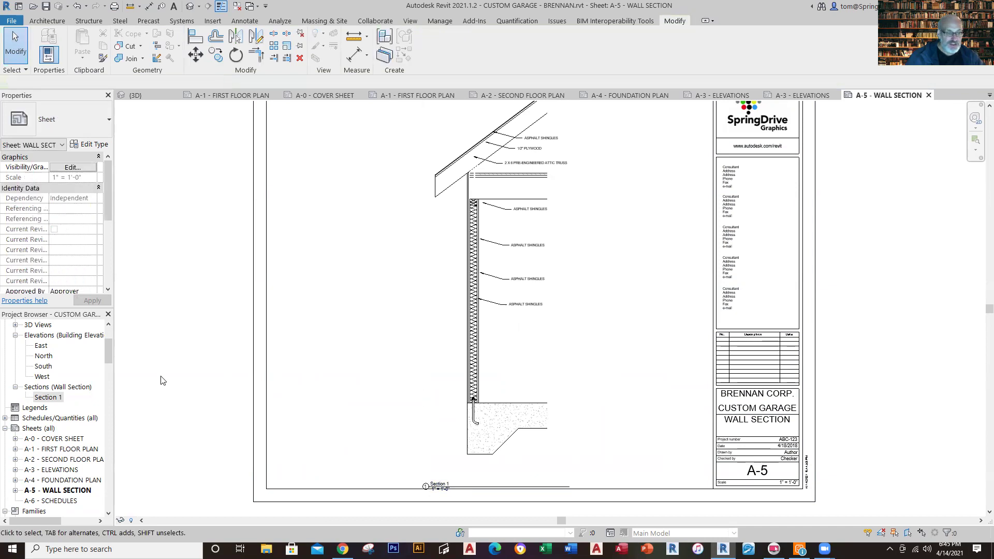
{"action": "double_click", "coordinate": [528, 434]}
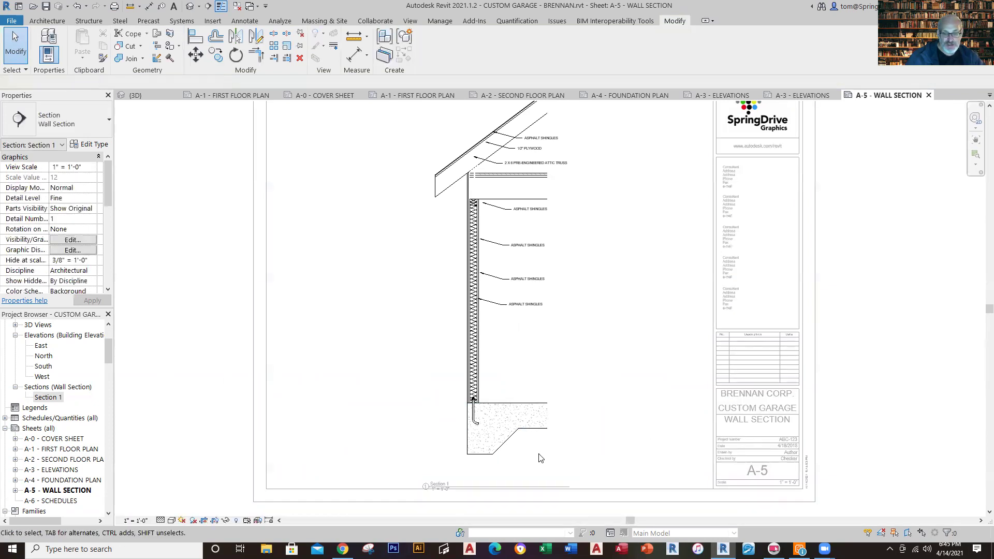
{"action": "left_click", "coordinate": [214, 521]}
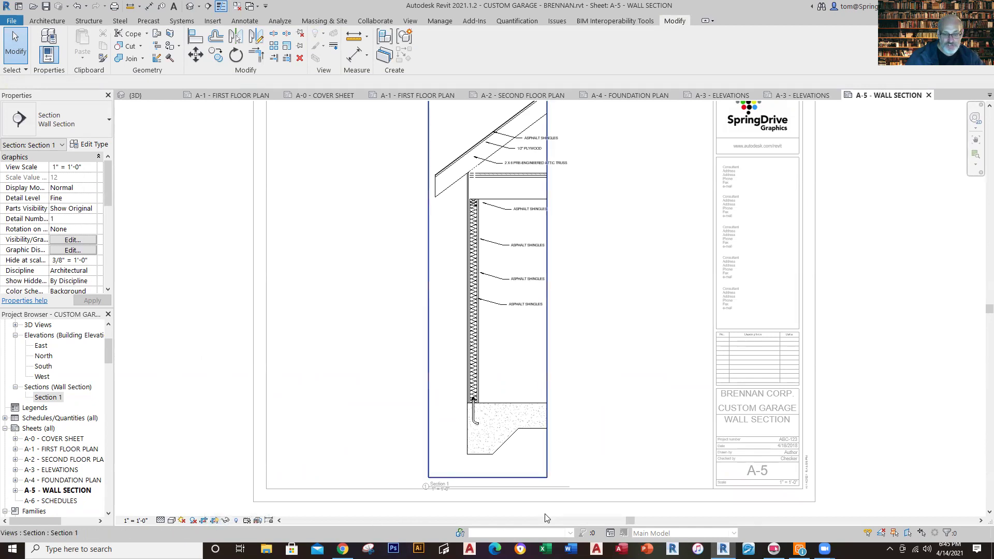
Tighten Section 1's crop region by raising its bottom edge to just below the footing and lowering its top edge to the roof.
{"action": "left_click", "coordinate": [547, 477]}
{"action": "left_click_drag", "start_coordinate": [488, 477], "coordinate": [488, 460]}
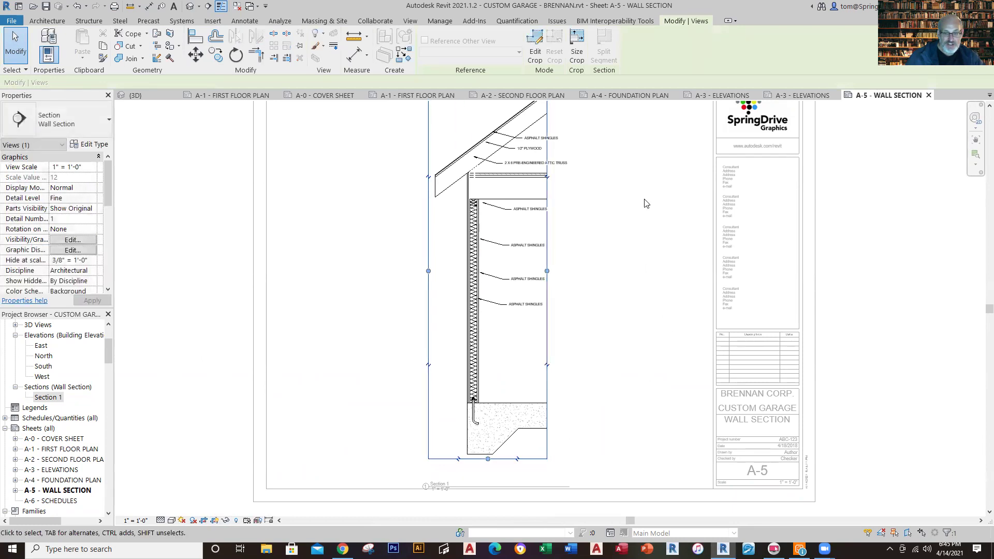
{"action": "scroll", "coordinate": [640, 208], "scroll_direction": "down", "scroll_amount": 1}
{"action": "middle_click_drag", "start_coordinate": [640, 220], "coordinate": [632, 308]}
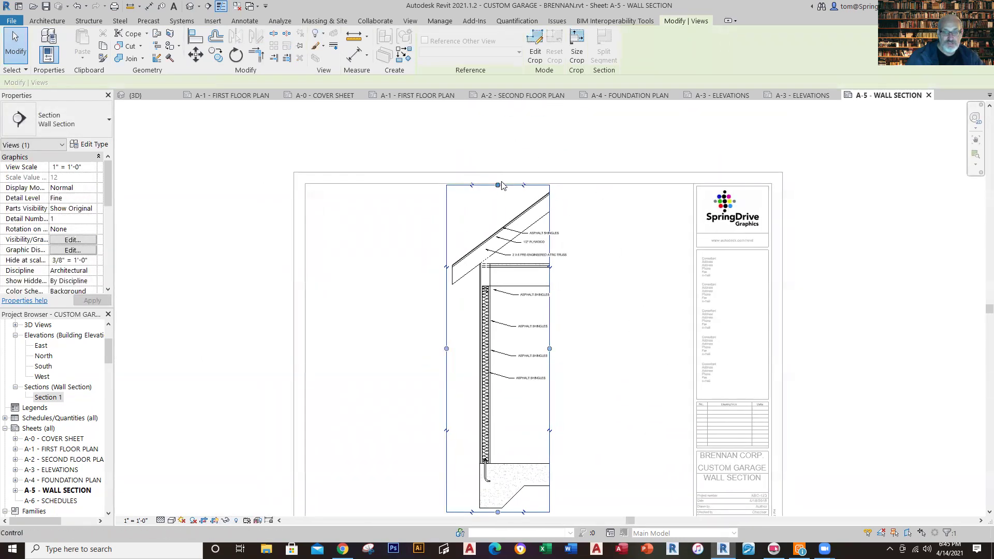
{"action": "left_click_drag", "start_coordinate": [498, 185], "coordinate": [498, 206]}
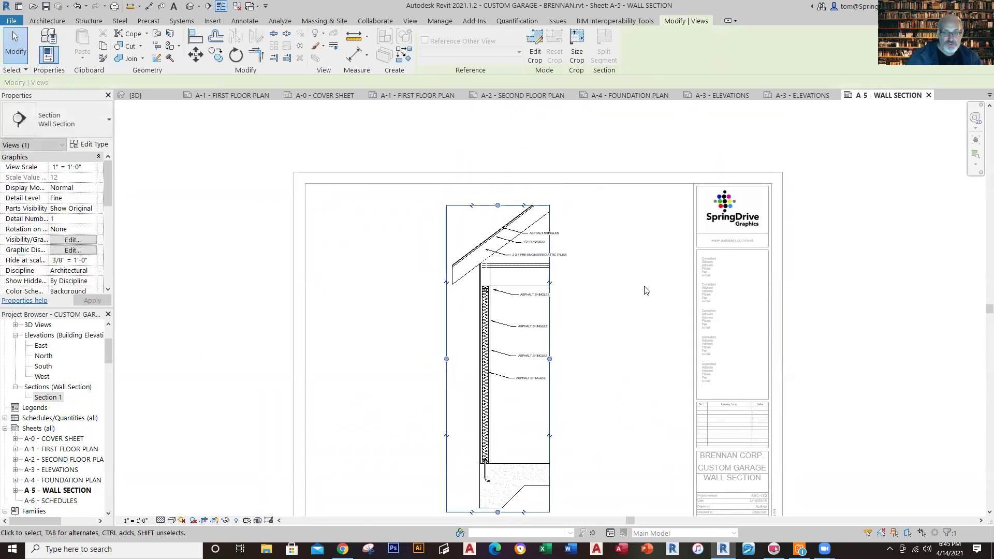
{"action": "left_click", "coordinate": [580, 365]}
Nudge Section 1's crop region upward to include more of the roof, and deselect it.
{"action": "scroll", "coordinate": [579, 365], "scroll_direction": "down", "scroll_amount": 1}
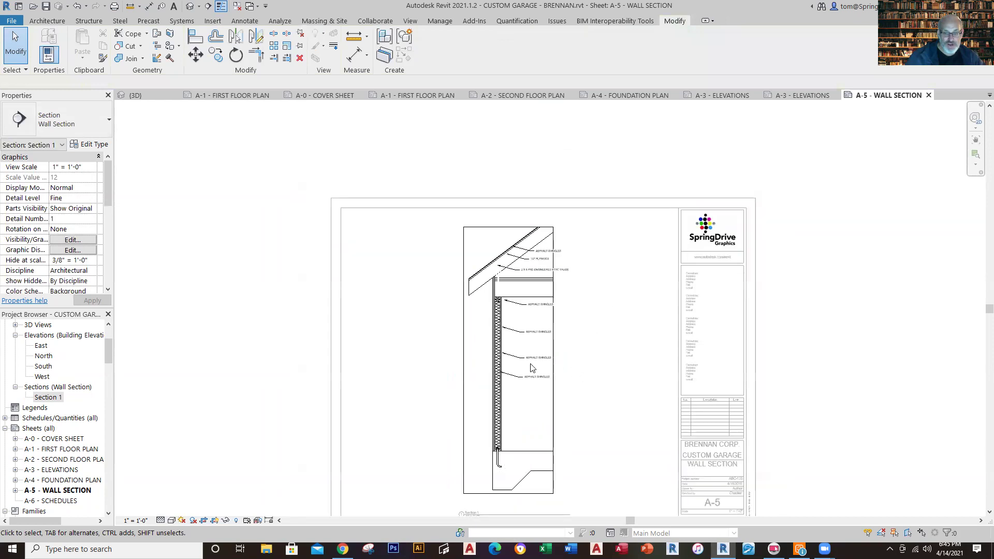
{"action": "left_click", "coordinate": [554, 390]}
{"action": "key", "text": "Up"}
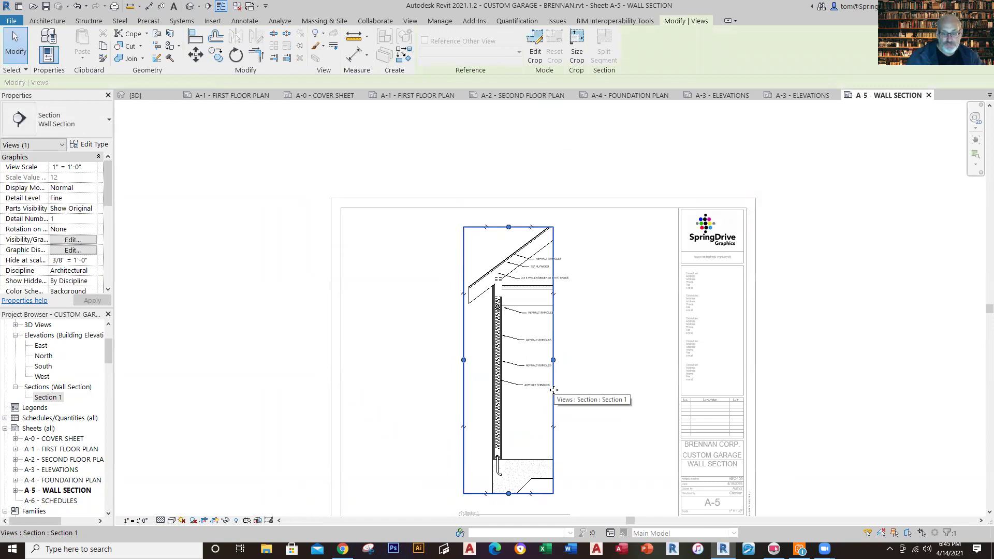
{"action": "left_click", "coordinate": [615, 409]}
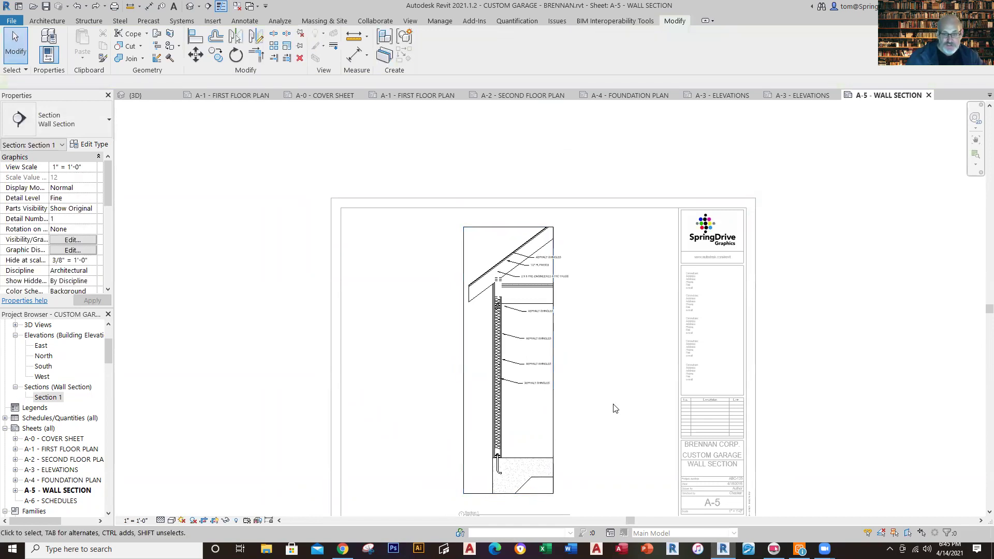
Deactivate the Section 1 view and shift its viewport slightly higher on sheet A-5.
{"action": "left_click", "coordinate": [554, 418]}
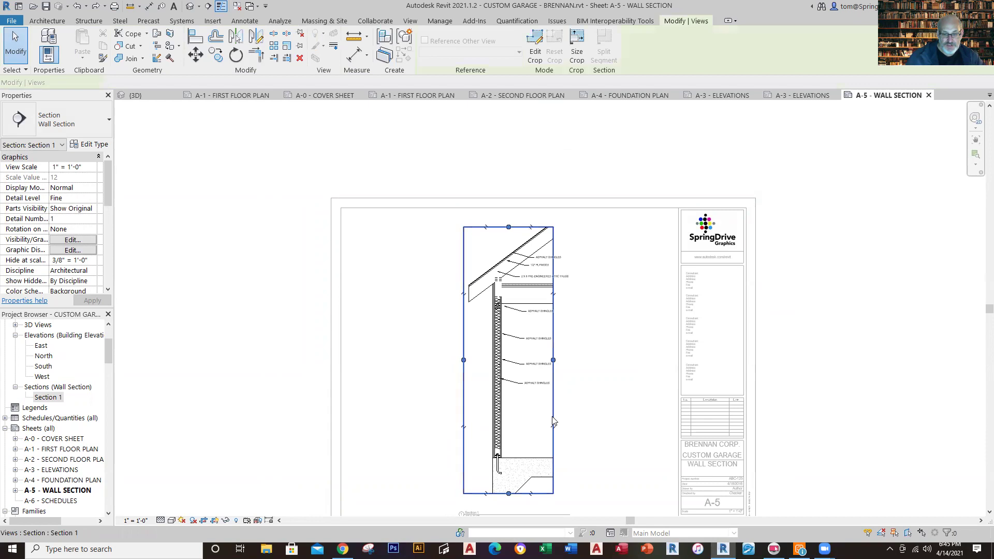
{"action": "left_click", "coordinate": [590, 418]}
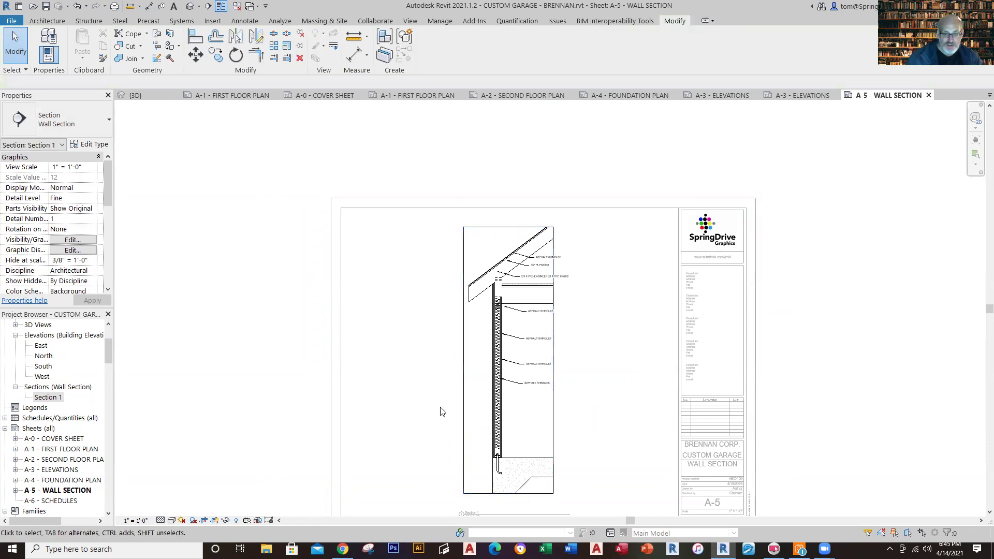
{"action": "double_click", "coordinate": [392, 404]}
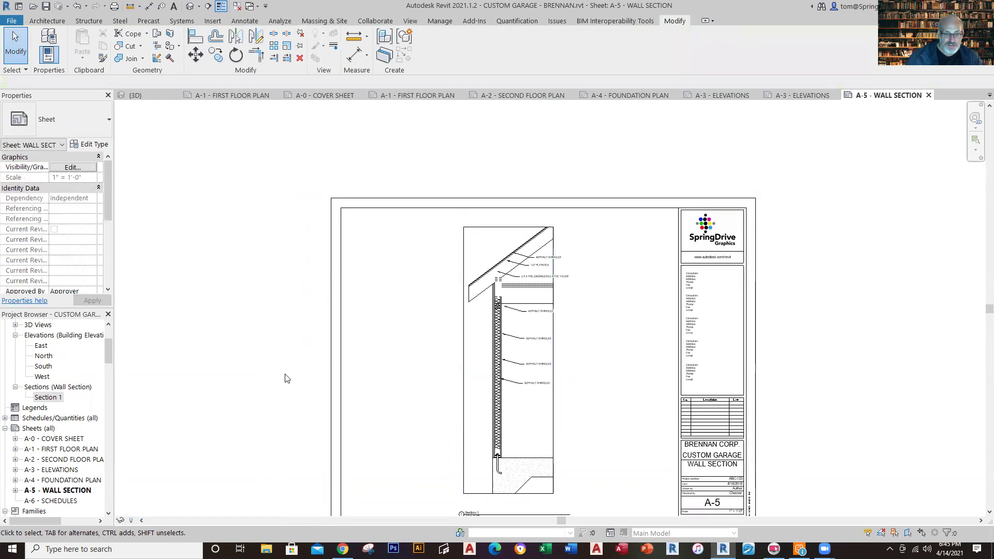
{"action": "left_click", "coordinate": [463, 388]}
{"action": "left_click_drag", "start_coordinate": [462, 387], "coordinate": [461, 377]}
{"action": "left_click", "coordinate": [602, 430]}
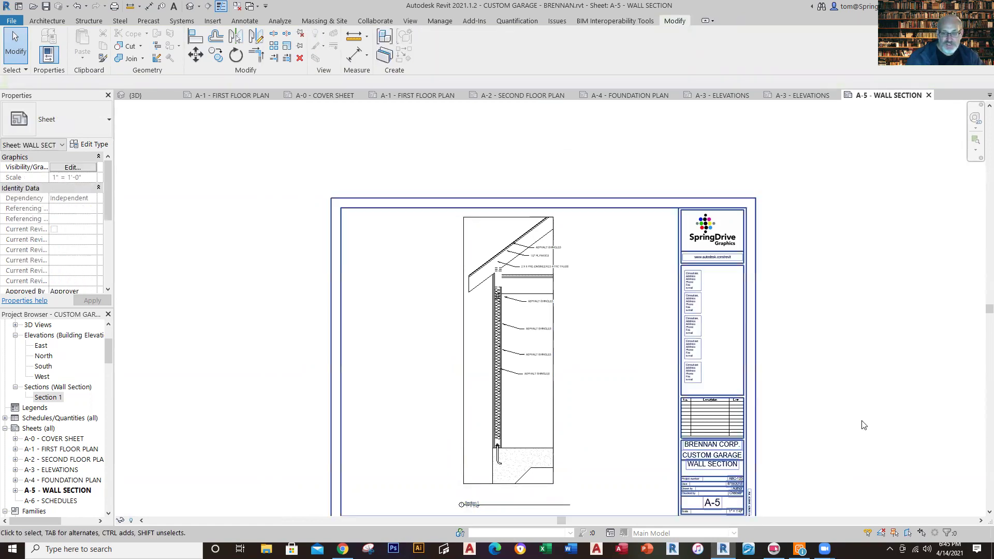
Move the Section 1 view title up closer beneath the wall section and extend its title line slightly to the right.
{"action": "scroll", "coordinate": [747, 471], "scroll_direction": "up", "scroll_amount": 3}
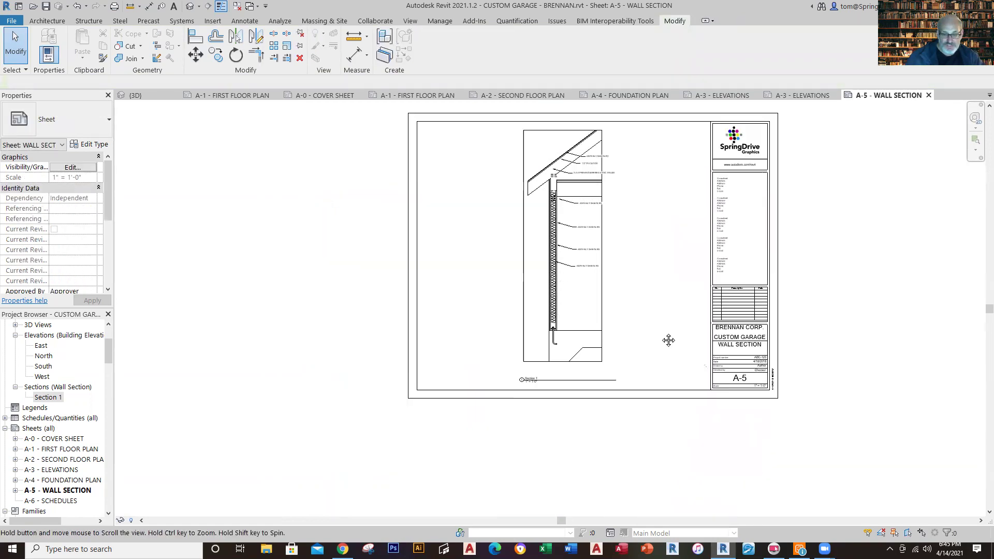
{"action": "scroll", "coordinate": [553, 358], "scroll_direction": "up", "scroll_amount": 4}
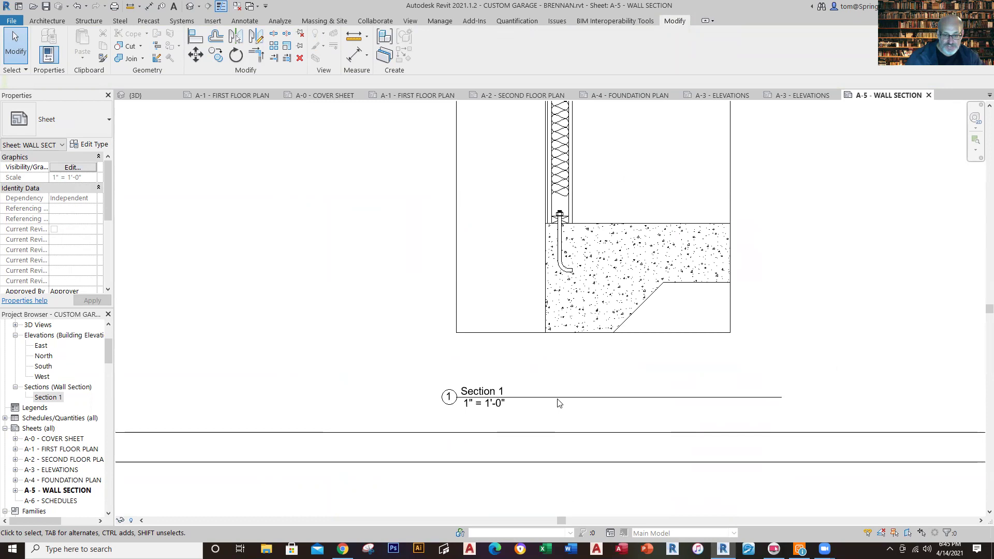
{"action": "left_click", "coordinate": [558, 398]}
{"action": "left_click_drag", "start_coordinate": [560, 401], "coordinate": [557, 369]}
{"action": "left_click", "coordinate": [894, 411]}
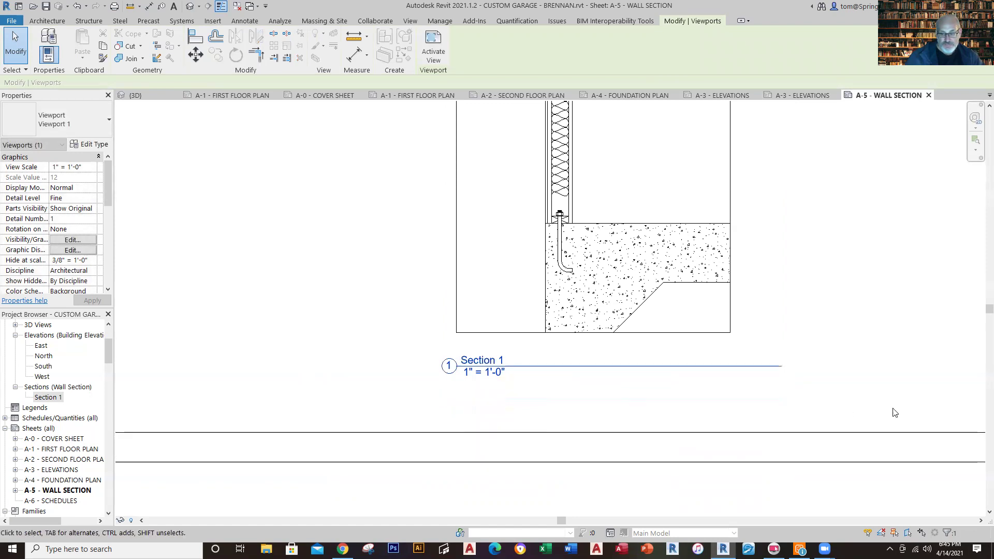
{"action": "left_click", "coordinate": [749, 340]}
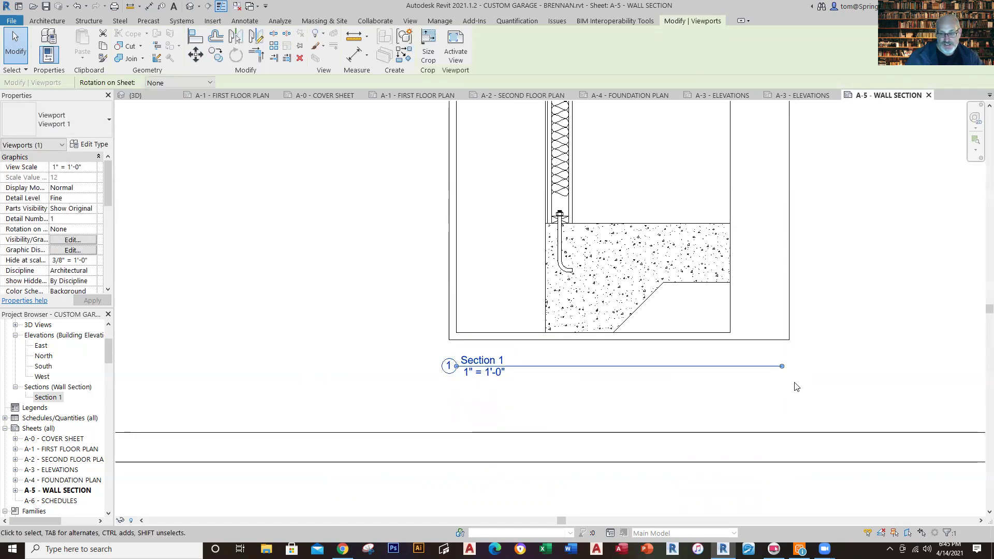
{"action": "left_click_drag", "start_coordinate": [782, 367], "coordinate": [793, 368]}
{"action": "left_click", "coordinate": [838, 377]}
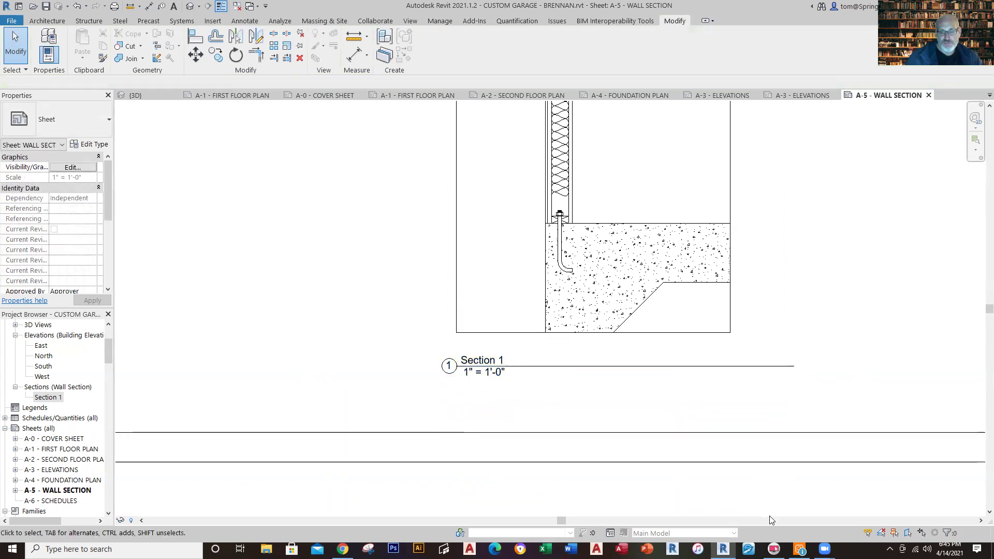
Reactivate Section 1, lower the crop region's bottom edge to include the whole footing, and deactivate the view.
{"action": "scroll", "coordinate": [771, 520], "scroll_direction": "down", "scroll_amount": 2}
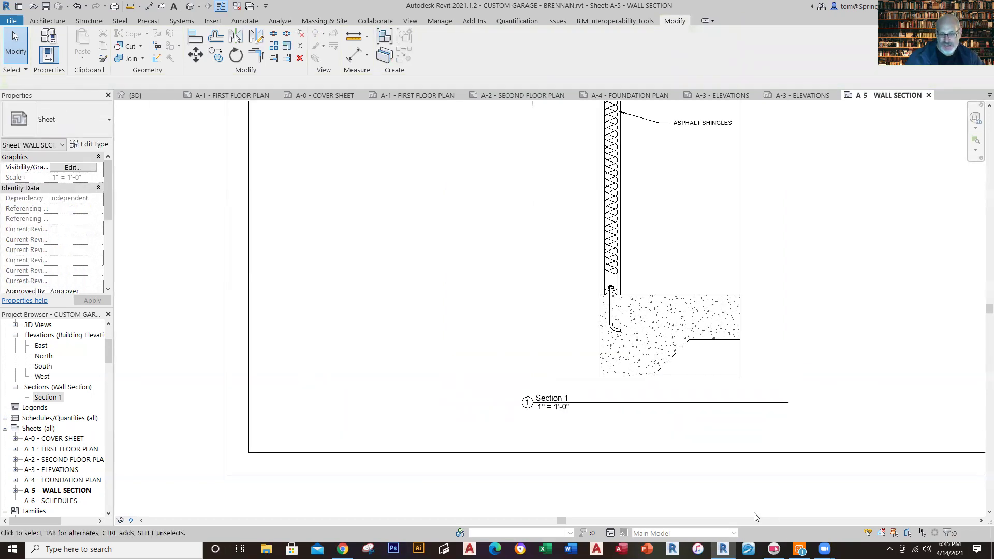
{"action": "left_click", "coordinate": [704, 380]}
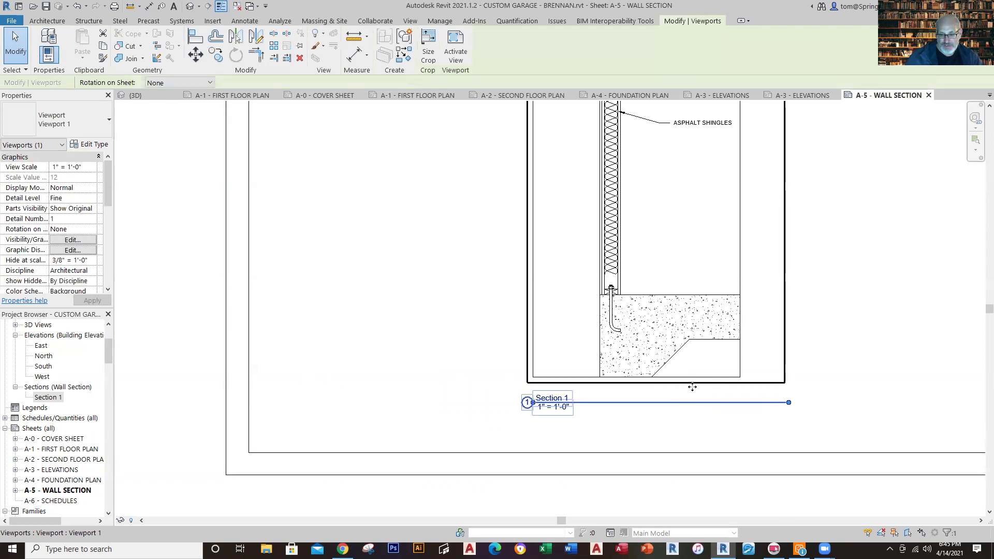
{"action": "double_click", "coordinate": [692, 386]}
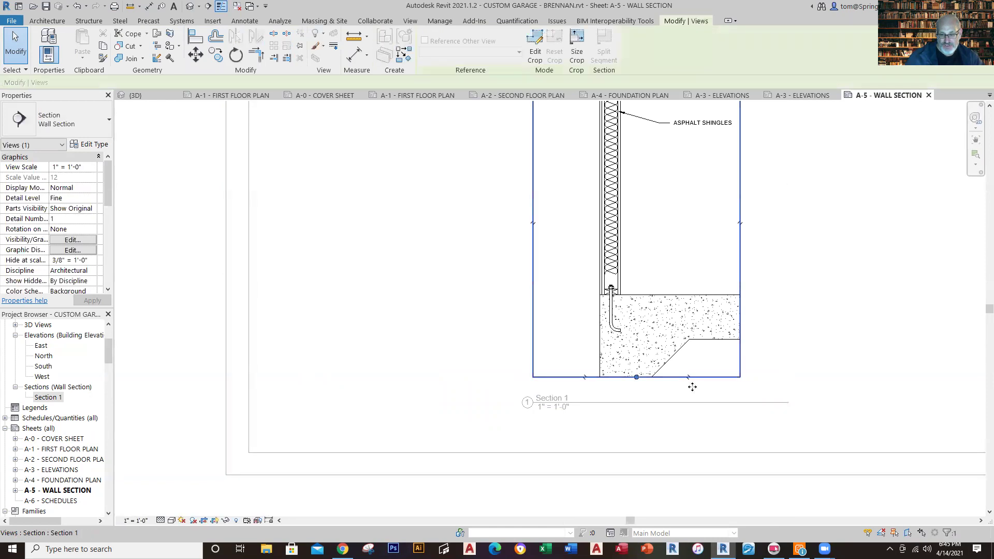
{"action": "left_click_drag", "start_coordinate": [636, 377], "coordinate": [635, 389]}
{"action": "left_click", "coordinate": [871, 437]}
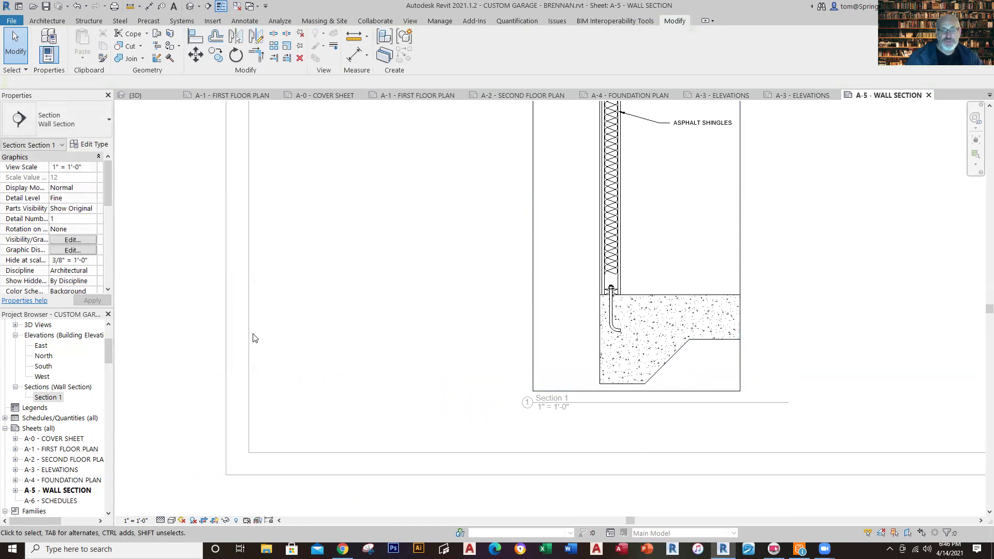
{"action": "double_click", "coordinate": [208, 346]}
Activate the Section 1 view on sheet A-5, hide its crop region, and return to the sheet.
{"action": "scroll", "coordinate": [667, 440], "scroll_direction": "down", "scroll_amount": 4}
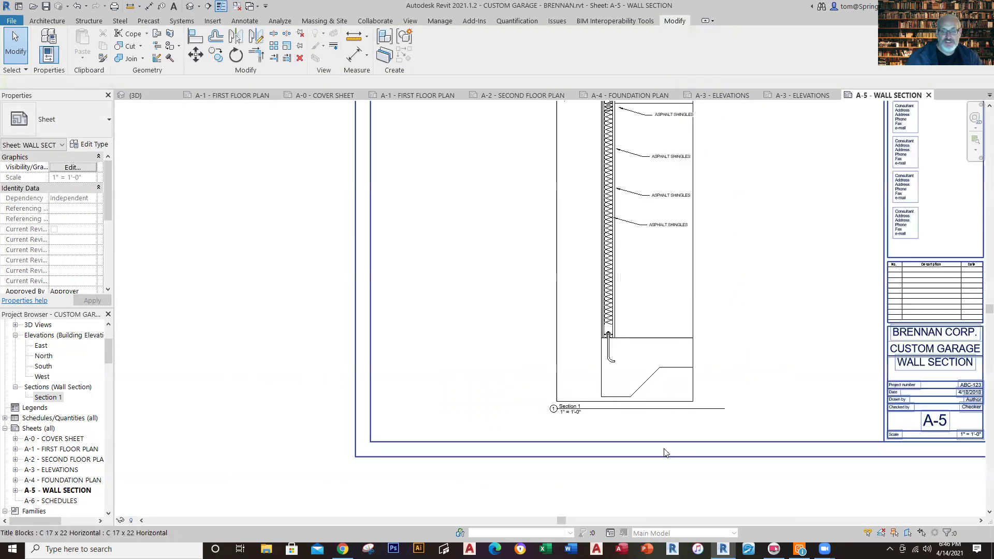
{"action": "middle_click_drag", "start_coordinate": [693, 436], "coordinate": [576, 438]}
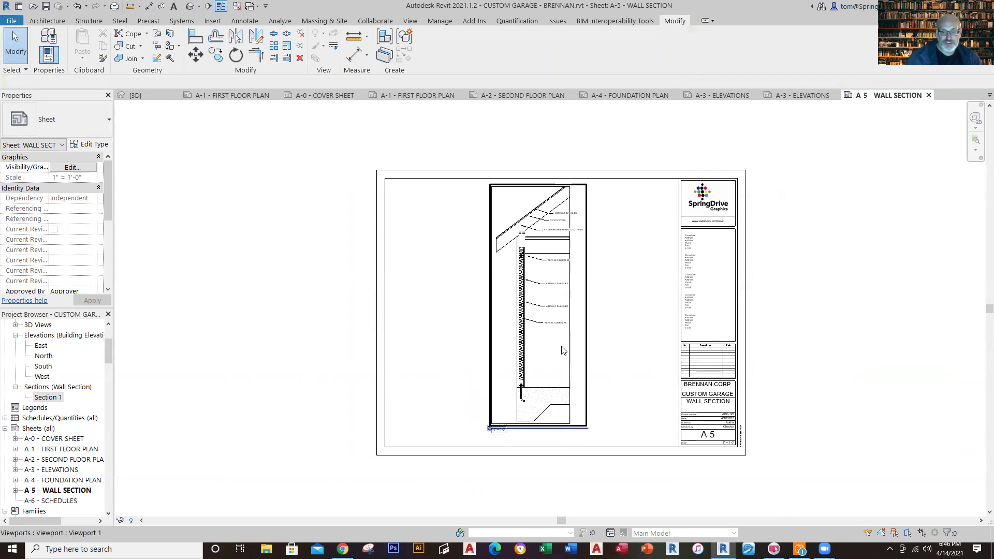
{"action": "double_click", "coordinate": [555, 365]}
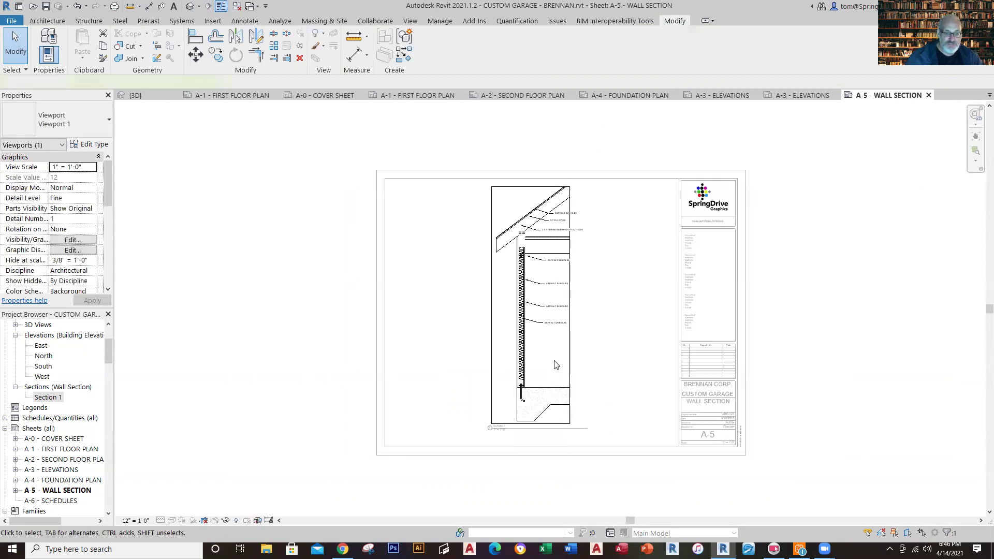
{"action": "left_click", "coordinate": [214, 520]}
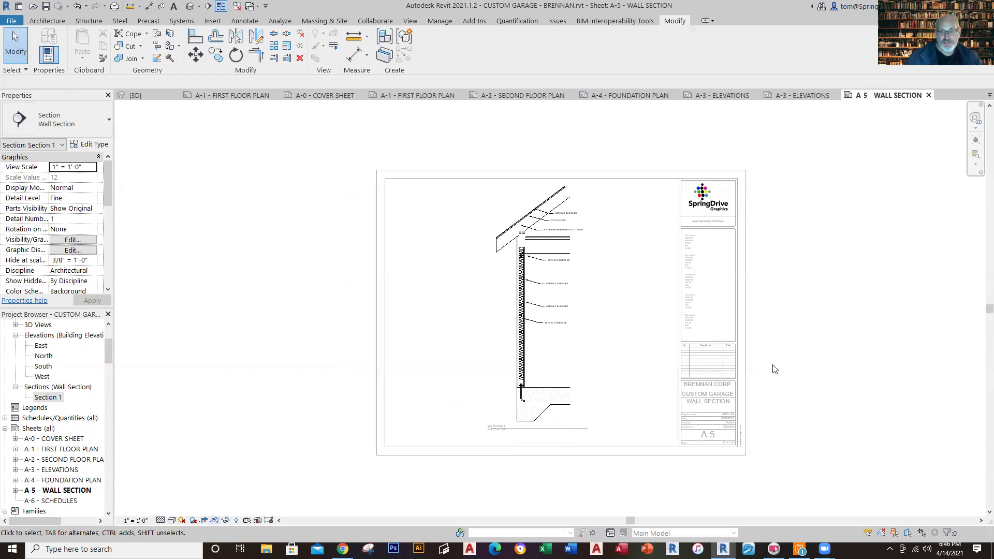
{"action": "double_click", "coordinate": [820, 340]}
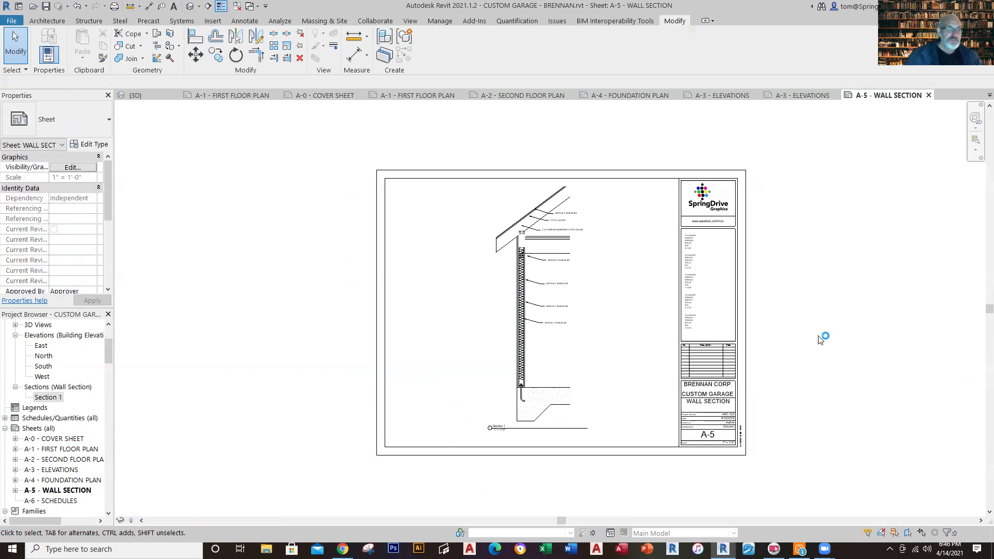
Place the Door Schedule in the upper part of sheet A-6 - SCHEDULES and the Window Schedule below it.
{"action": "double_click", "coordinate": [63, 502]}
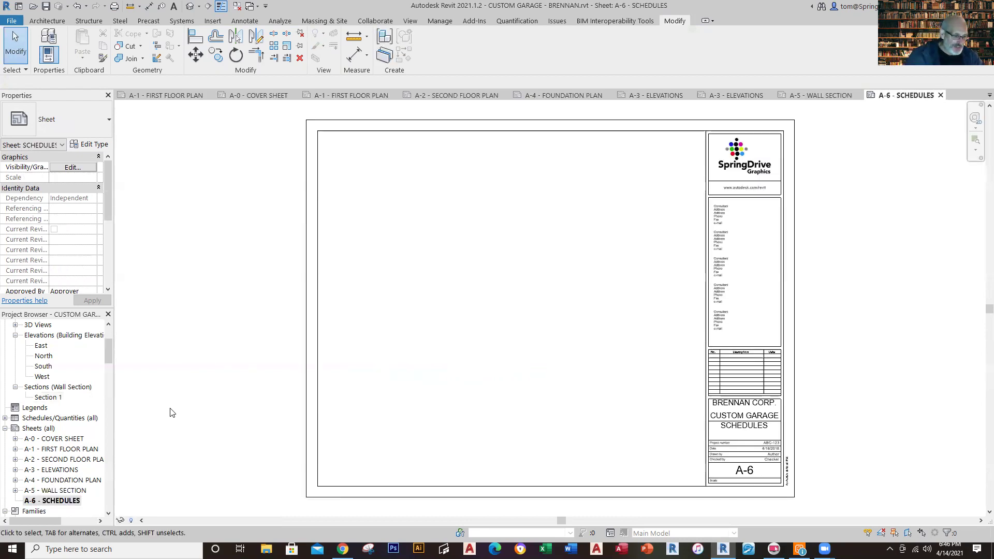
{"action": "left_click", "coordinate": [5, 418]}
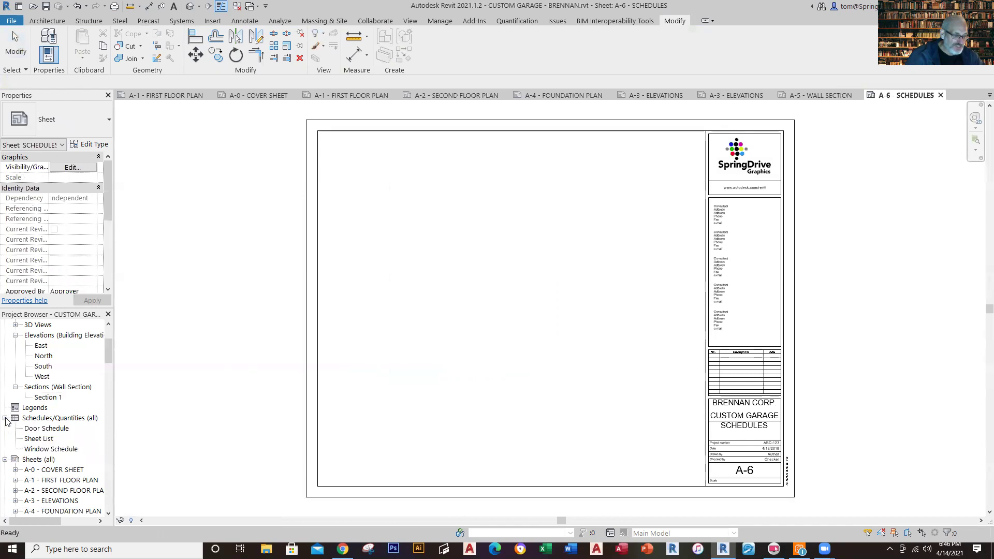
{"action": "left_click", "coordinate": [37, 428]}
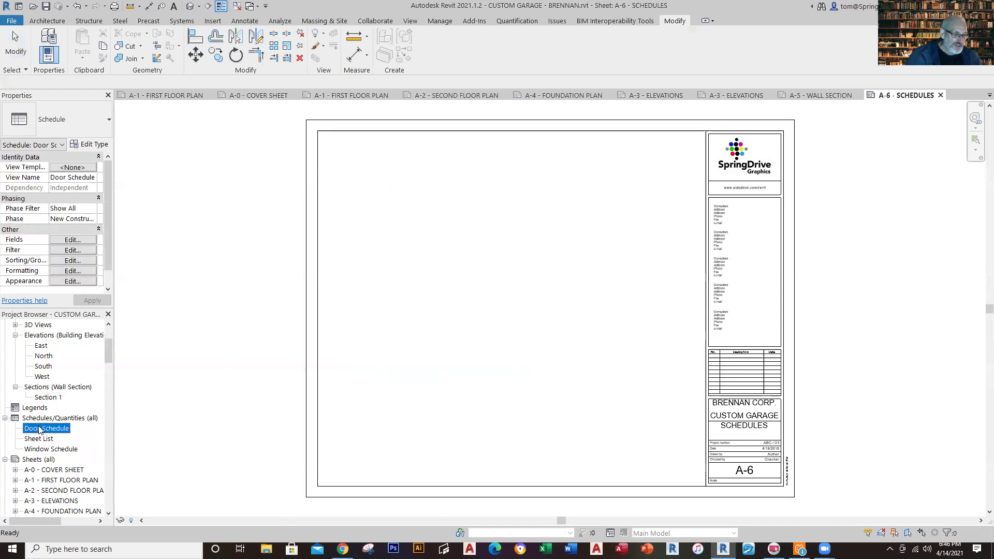
{"action": "left_click_drag", "start_coordinate": [38, 430], "coordinate": [317, 328]}
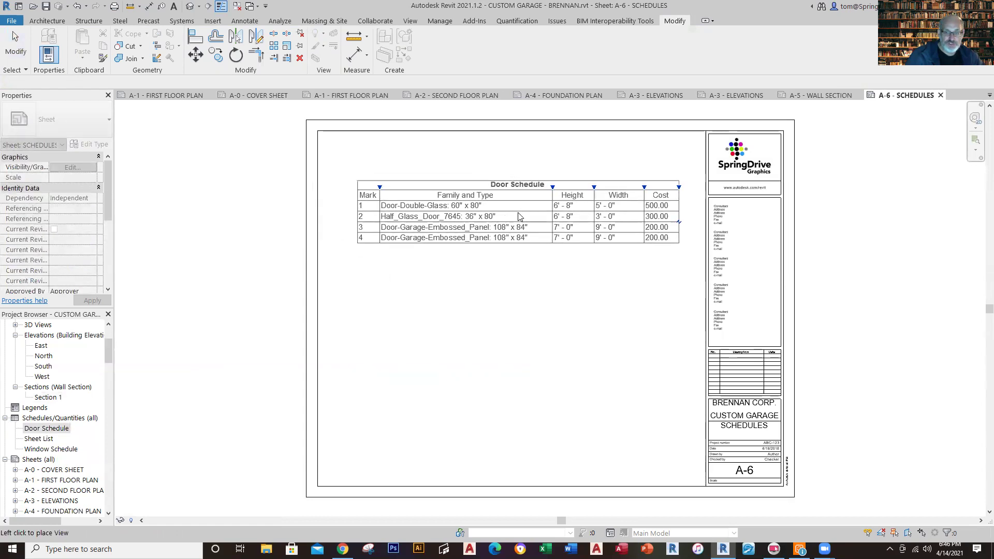
{"action": "left_click", "coordinate": [519, 217]}
{"action": "left_click", "coordinate": [258, 275]}
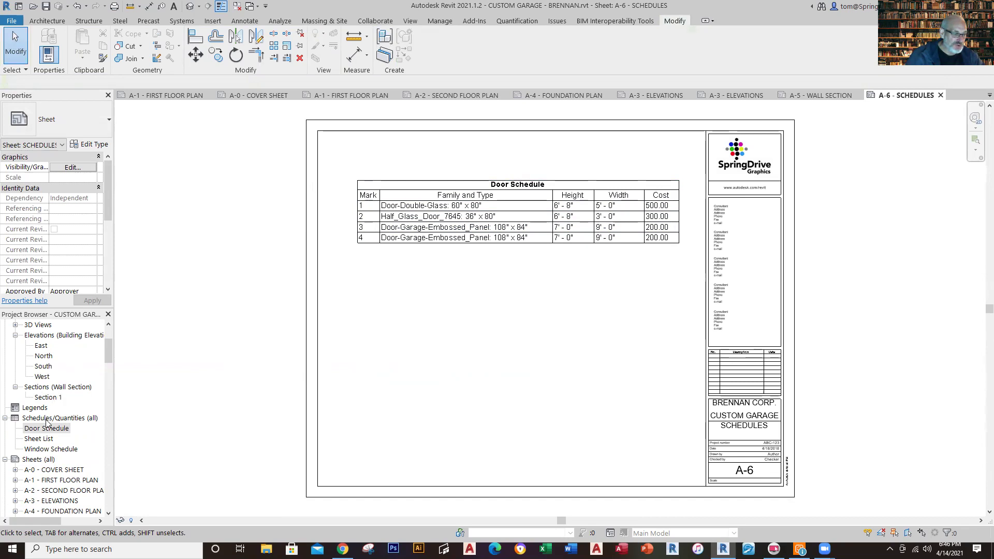
{"action": "left_click_drag", "start_coordinate": [45, 450], "coordinate": [521, 334]}
{"action": "left_click", "coordinate": [847, 377]}
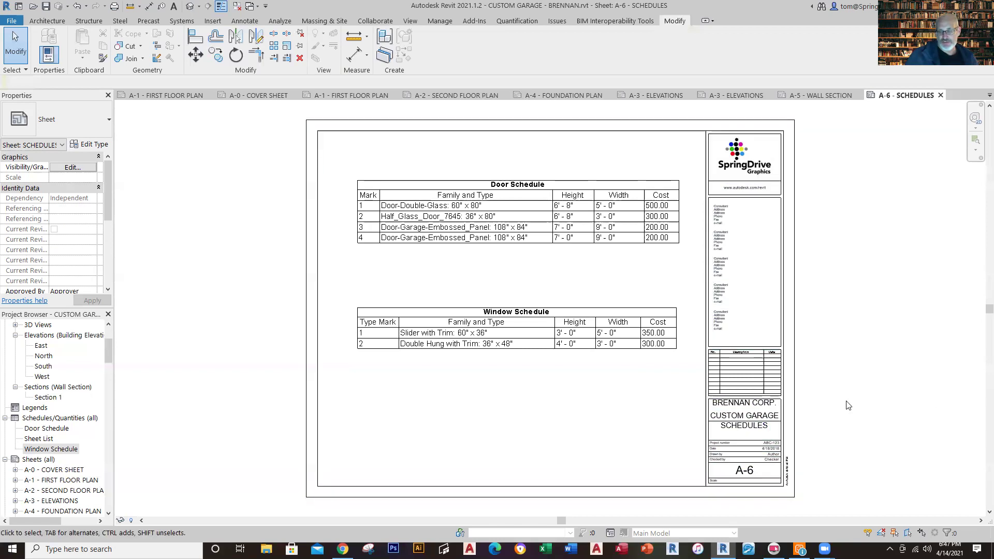
Examine the title block on sheet A-6, including its editable client name and project fields.
{"action": "scroll", "coordinate": [744, 403], "scroll_direction": "up", "scroll_amount": 4}
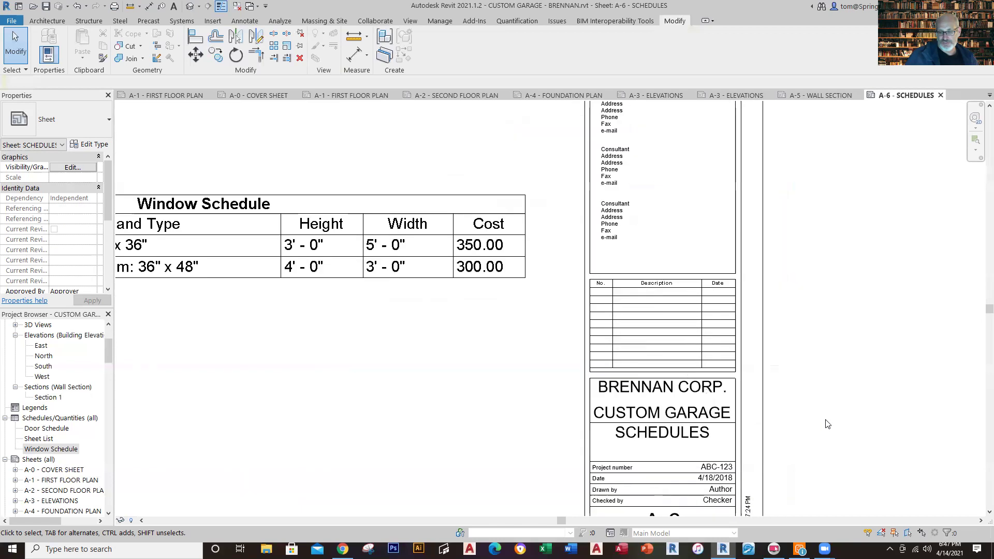
{"action": "left_click", "coordinate": [645, 380]}
{"action": "left_click", "coordinate": [646, 381]}
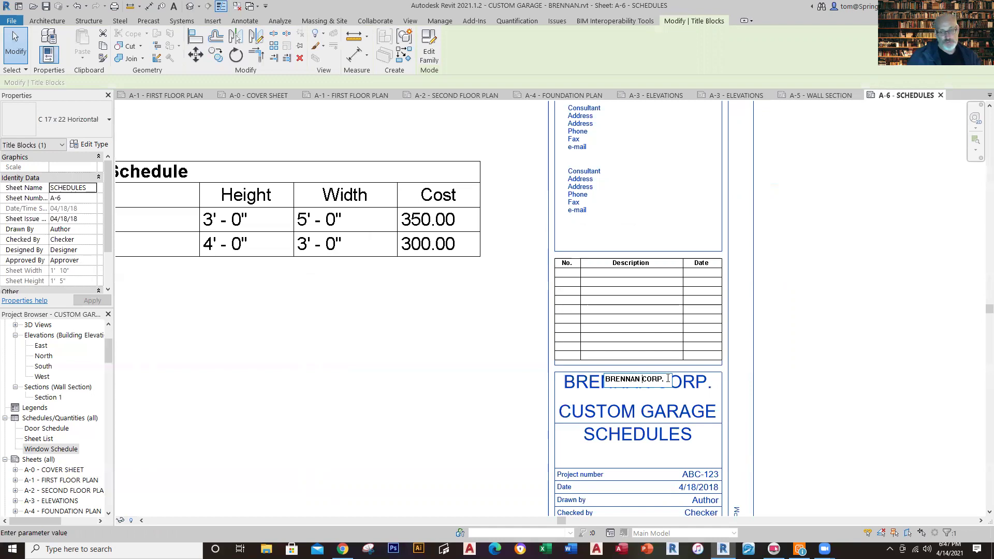
{"action": "left_click", "coordinate": [787, 399]}
{"action": "left_click", "coordinate": [800, 428]}
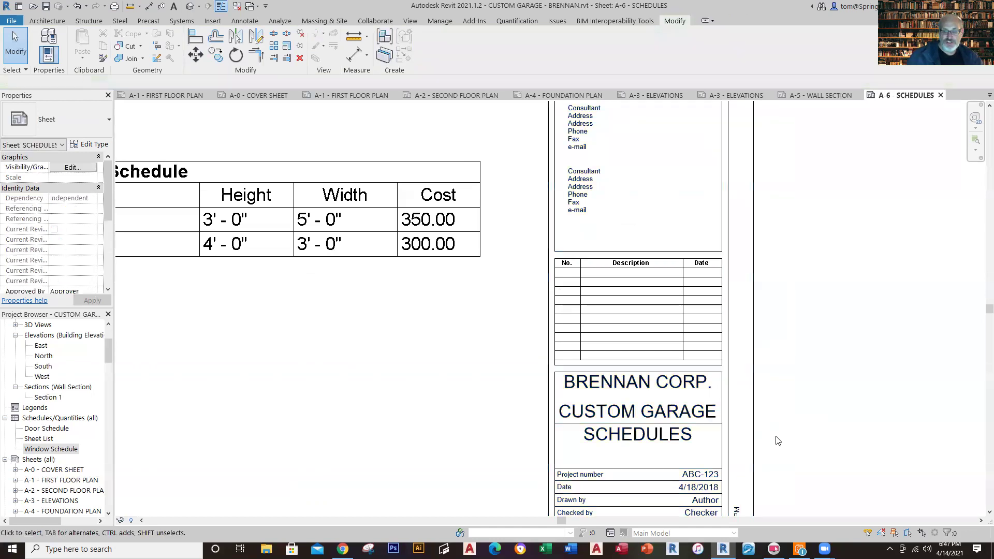
{"action": "scroll", "coordinate": [779, 437], "scroll_direction": "down", "scroll_amount": 1}
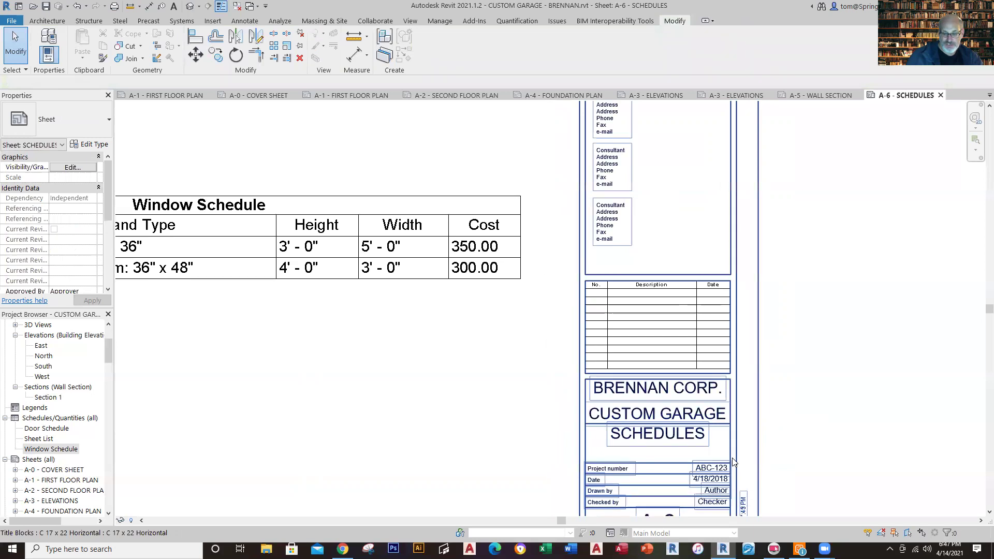
{"action": "scroll", "coordinate": [733, 461], "scroll_direction": "down", "scroll_amount": 1}
{"action": "scroll", "coordinate": [733, 460], "scroll_direction": "up", "scroll_amount": 3}
{"action": "scroll", "coordinate": [733, 461], "scroll_direction": "down", "scroll_amount": 2}
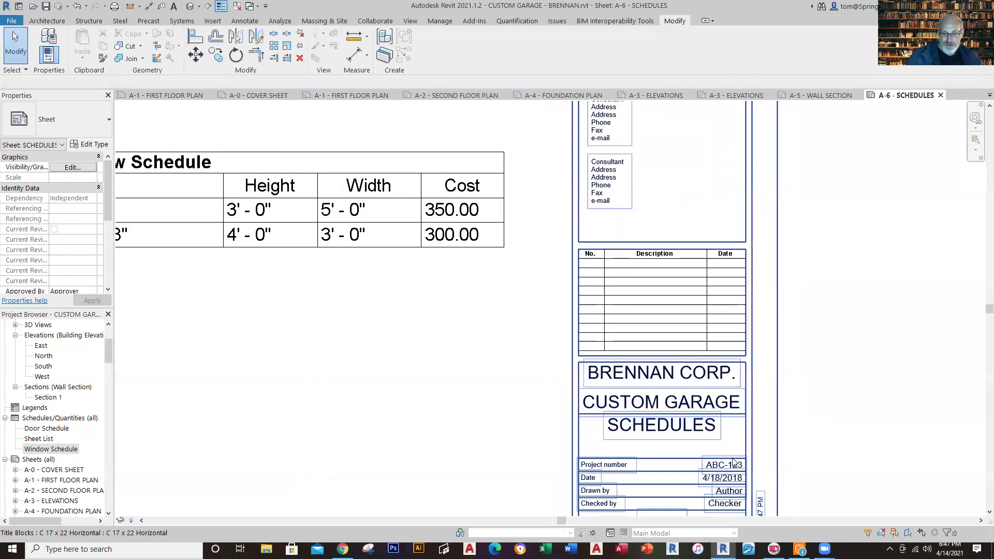
{"action": "scroll", "coordinate": [779, 416], "scroll_direction": "down", "scroll_amount": 5}
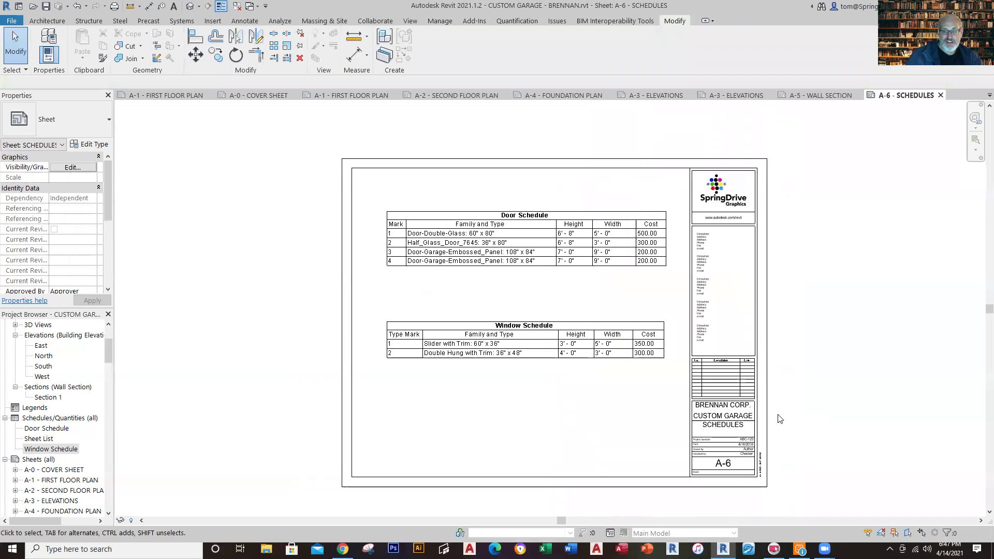
{"action": "scroll", "coordinate": [646, 418], "scroll_direction": "up", "scroll_amount": 2}
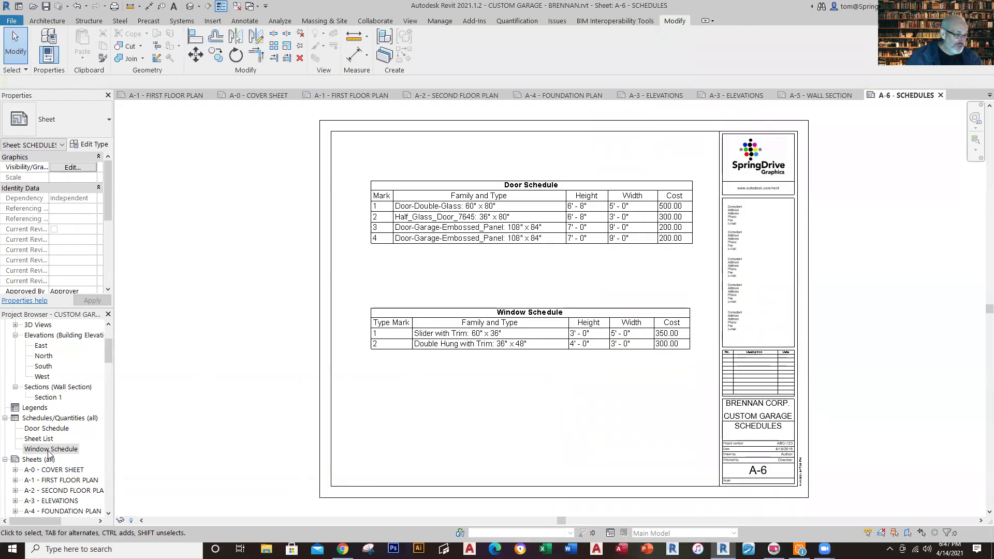
{"action": "left_click", "coordinate": [54, 469]}
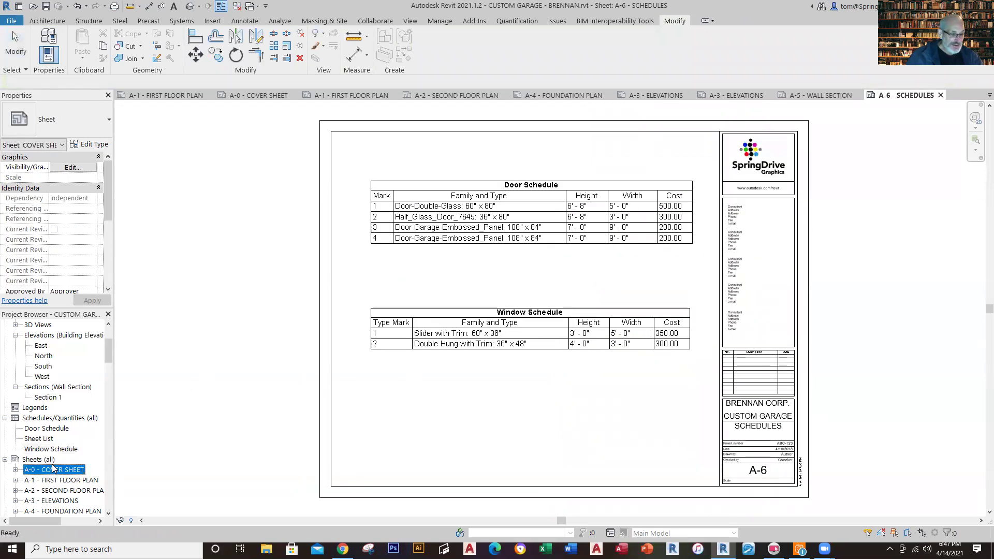
{"action": "left_click", "coordinate": [54, 469]}
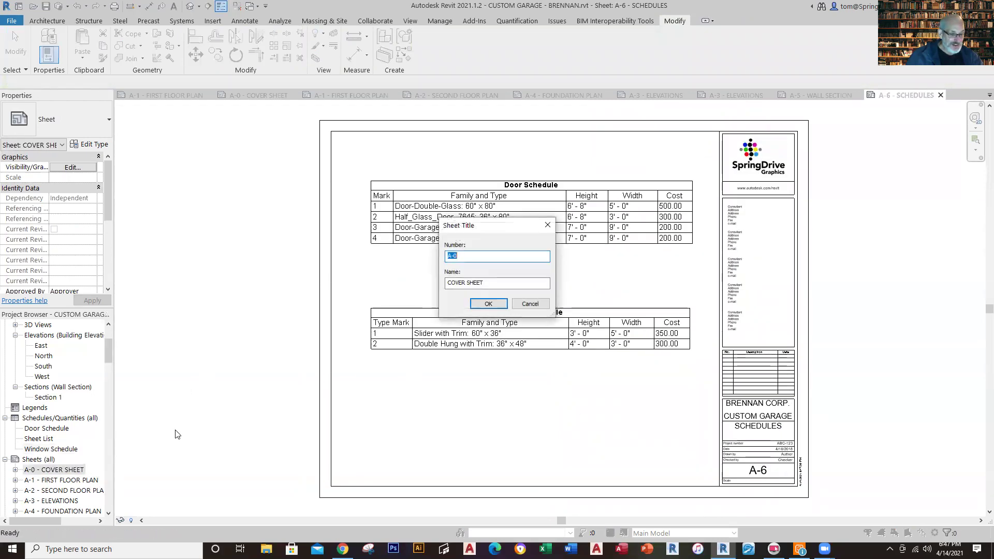
{"action": "left_click", "coordinate": [532, 307]}
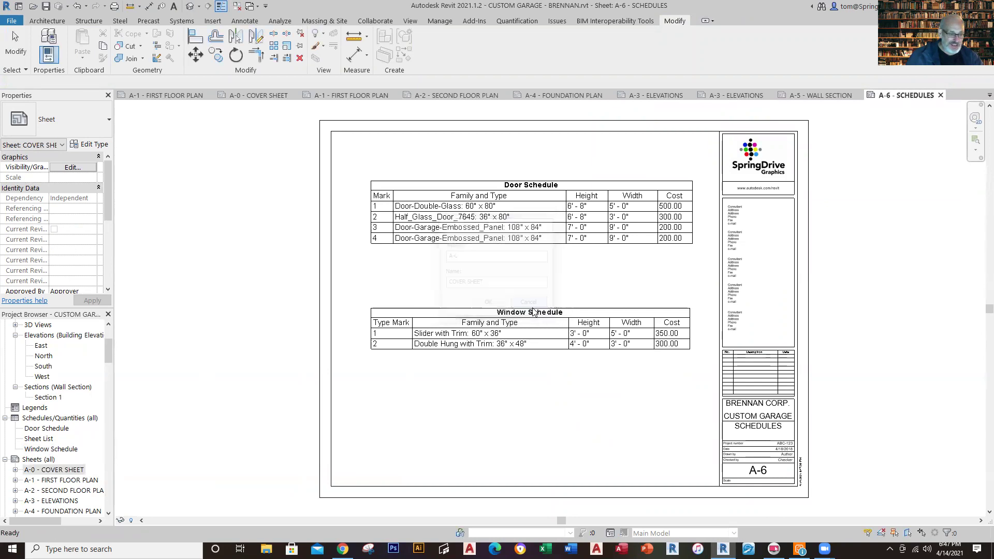
Examine the layouts and title blocks of sheets A-1 - FIRST FLOOR PLAN and A-2 - SECOND FLOOR PLAN.
{"action": "double_click", "coordinate": [86, 480]}
{"action": "double_click", "coordinate": [95, 490]}
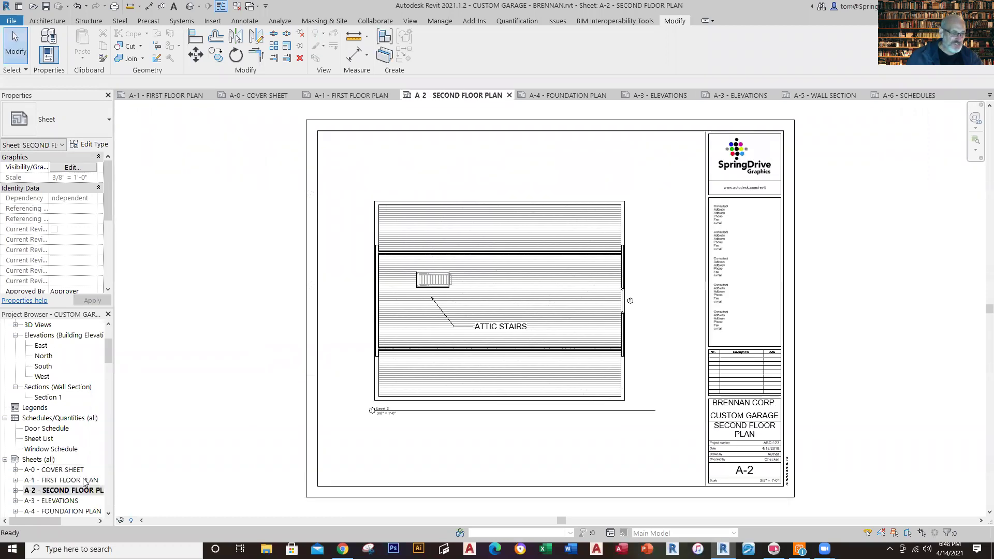
{"action": "double_click", "coordinate": [85, 481]}
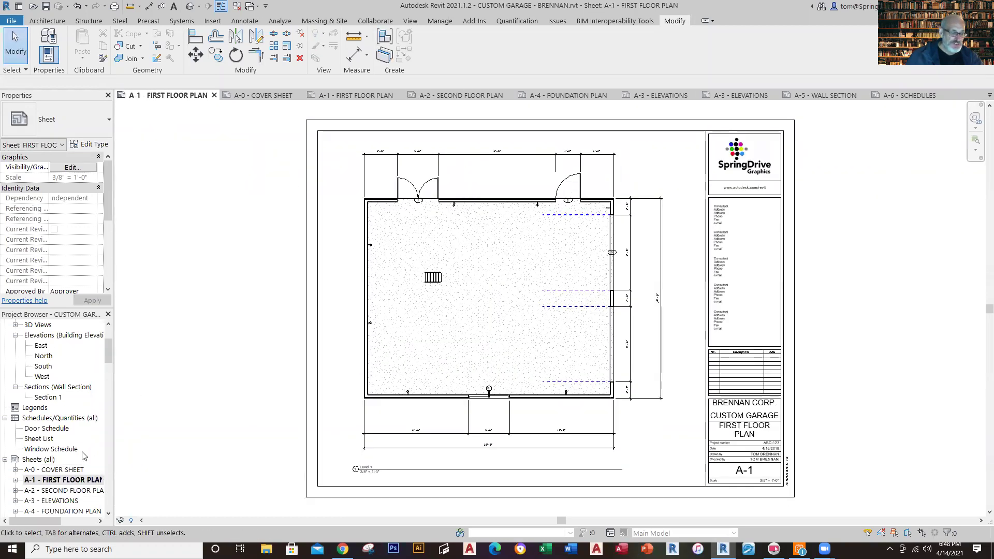
Review the drawing set in order, opening each sheet from A-0 - COVER SHEET through A-6 - SCHEDULES.
{"action": "double_click", "coordinate": [57, 470]}
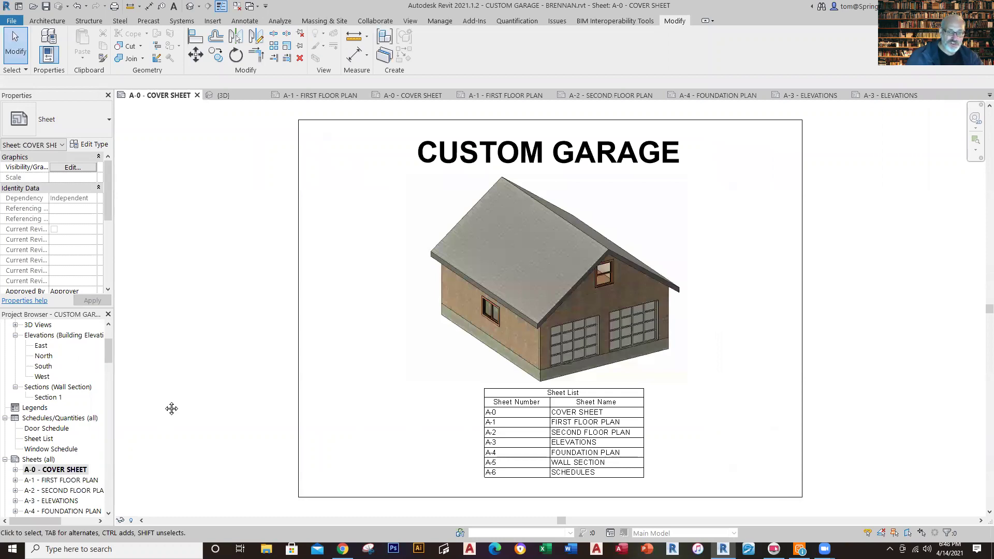
{"action": "double_click", "coordinate": [78, 481]}
{"action": "double_click", "coordinate": [76, 490]}
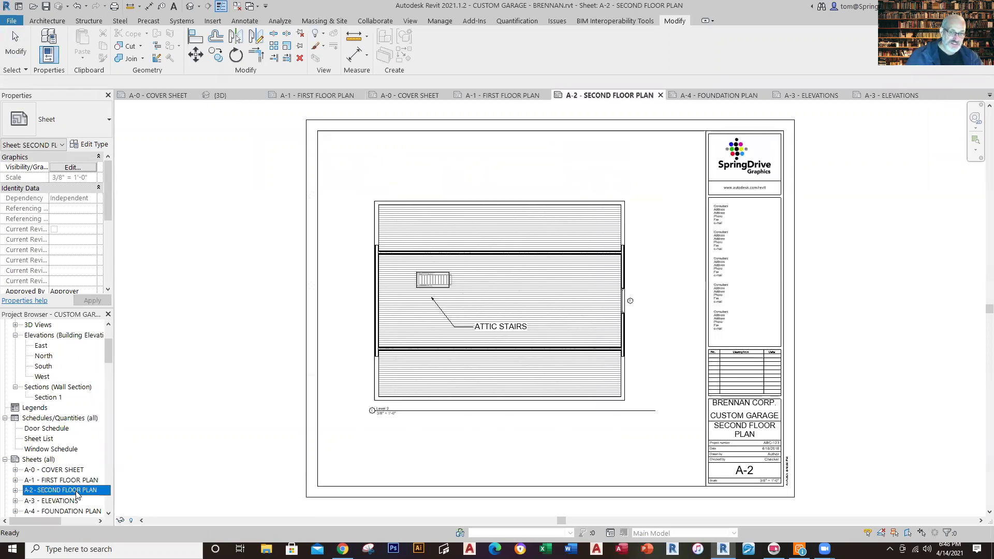
{"action": "double_click", "coordinate": [73, 501]}
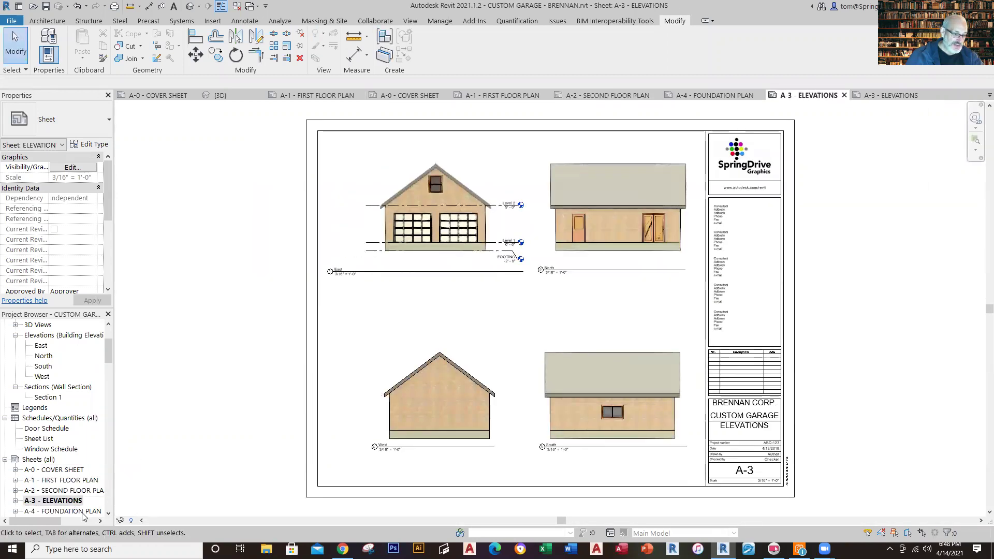
{"action": "double_click", "coordinate": [82, 511]}
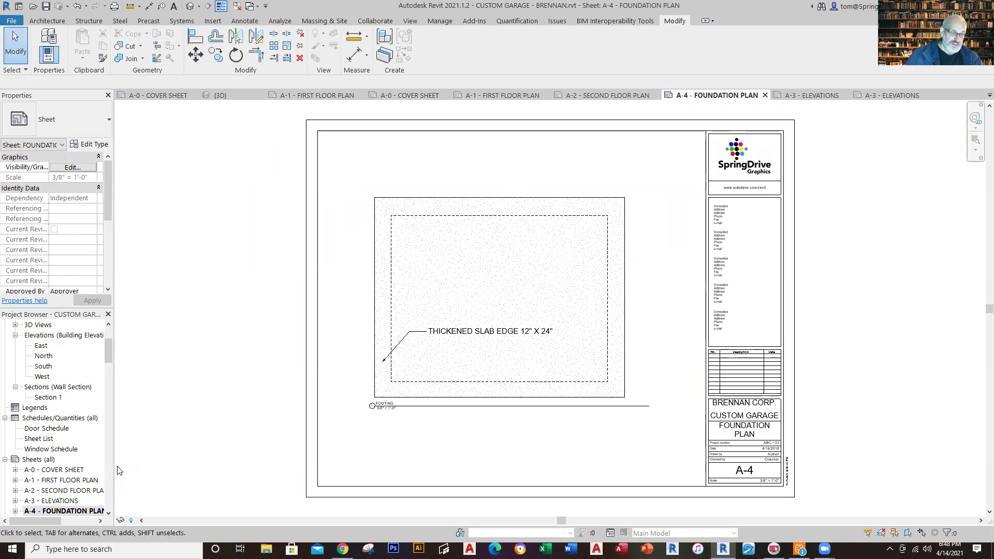
{"action": "scroll", "coordinate": [104, 484], "scroll_direction": "down", "scroll_amount": 3}
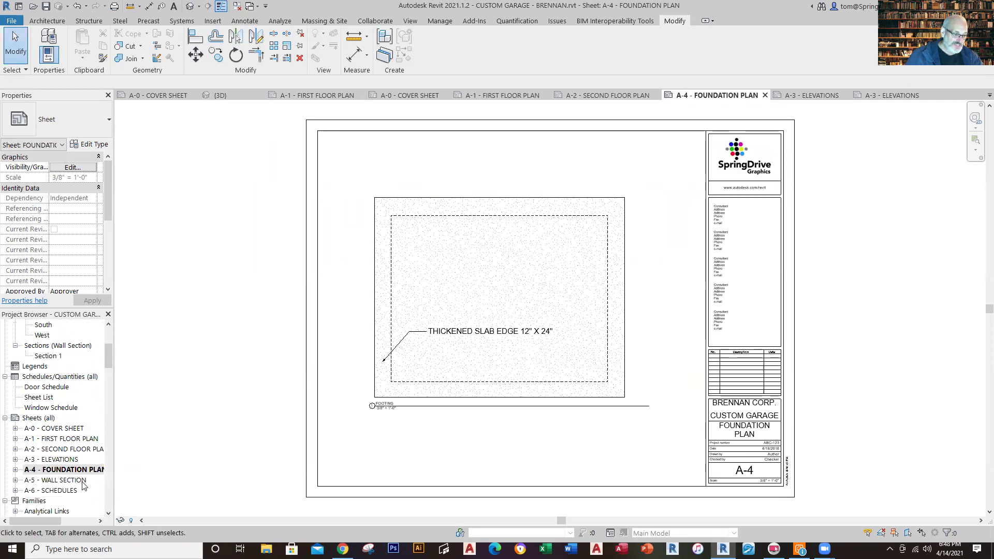
{"action": "double_click", "coordinate": [82, 481]}
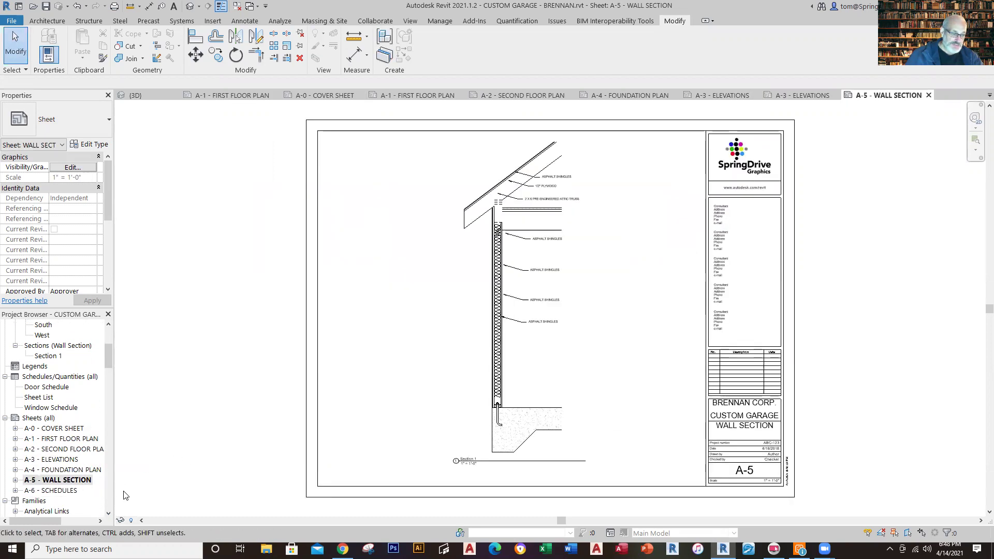
{"action": "double_click", "coordinate": [71, 490]}
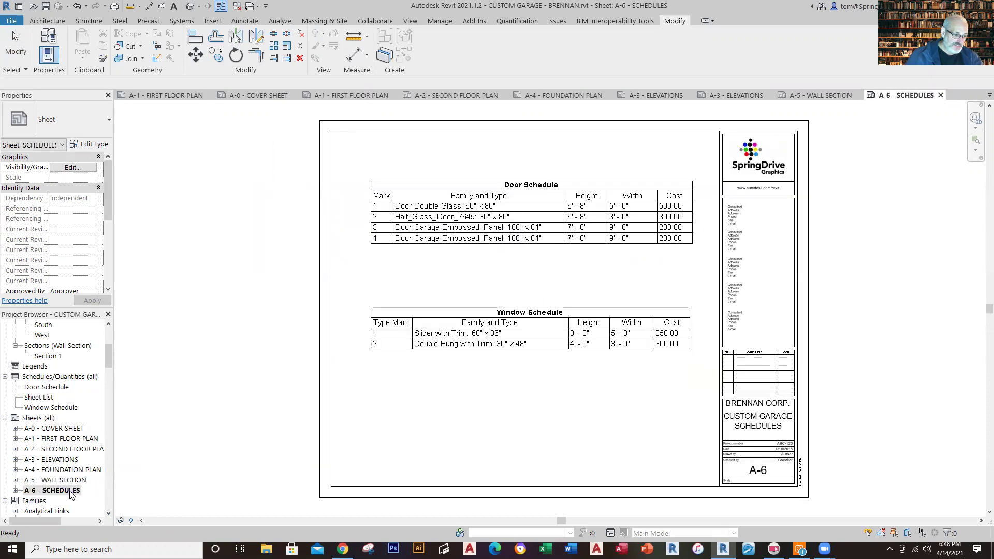
Run through sheets A-0 to A-6 once more as a final check, ending on the schedules sheet.
{"action": "double_click", "coordinate": [78, 430]}
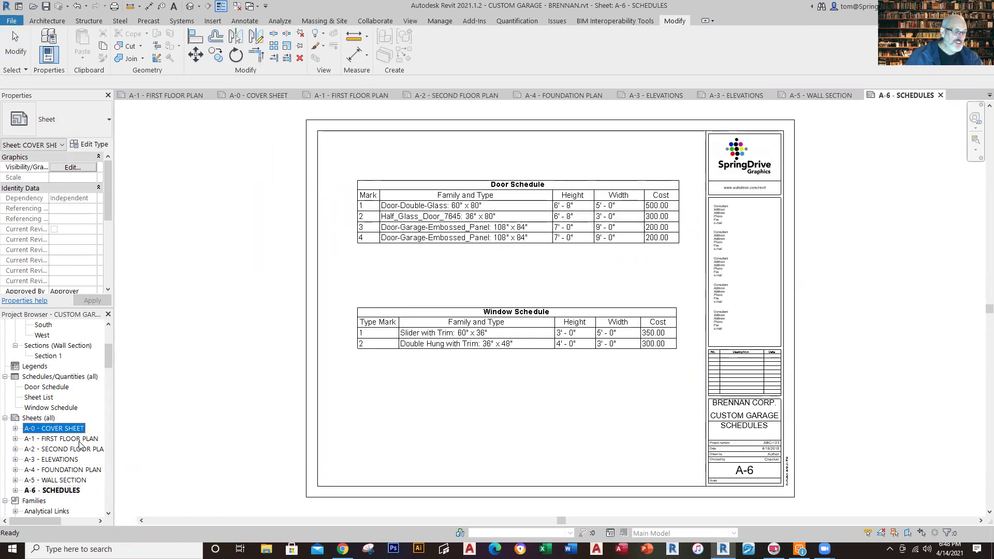
{"action": "double_click", "coordinate": [78, 440]}
{"action": "double_click", "coordinate": [71, 450]}
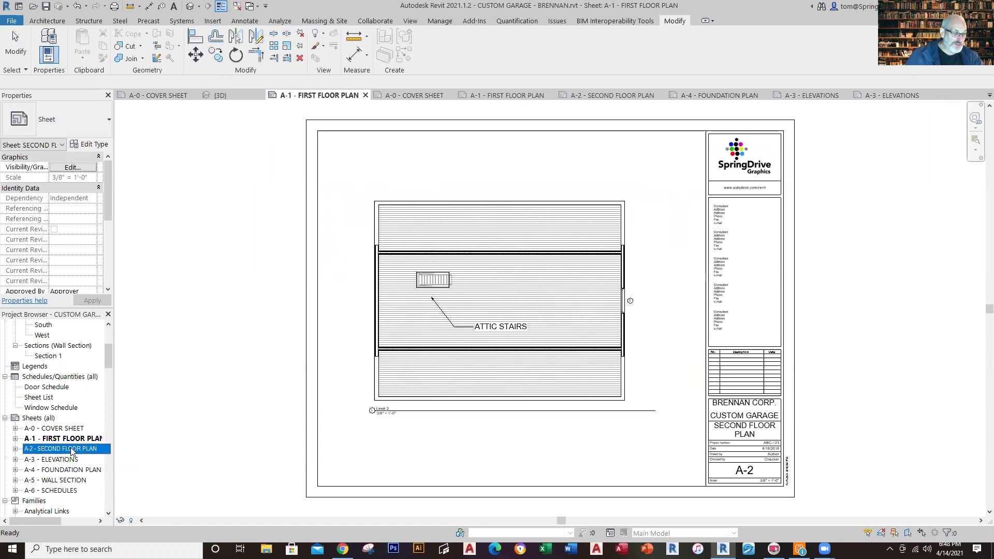
{"action": "double_click", "coordinate": [65, 459]}
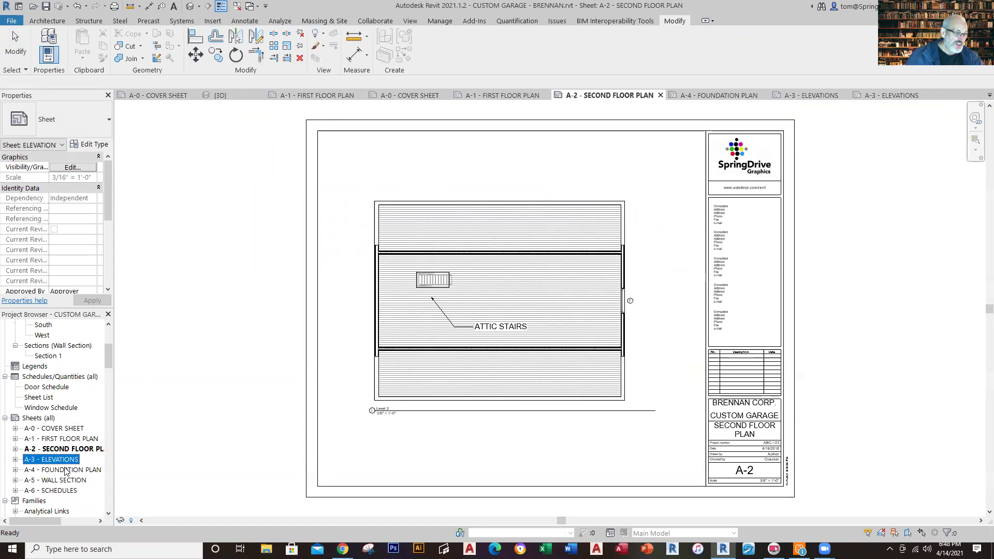
{"action": "double_click", "coordinate": [66, 471]}
{"action": "double_click", "coordinate": [62, 480]}
{"action": "double_click", "coordinate": [59, 490]}
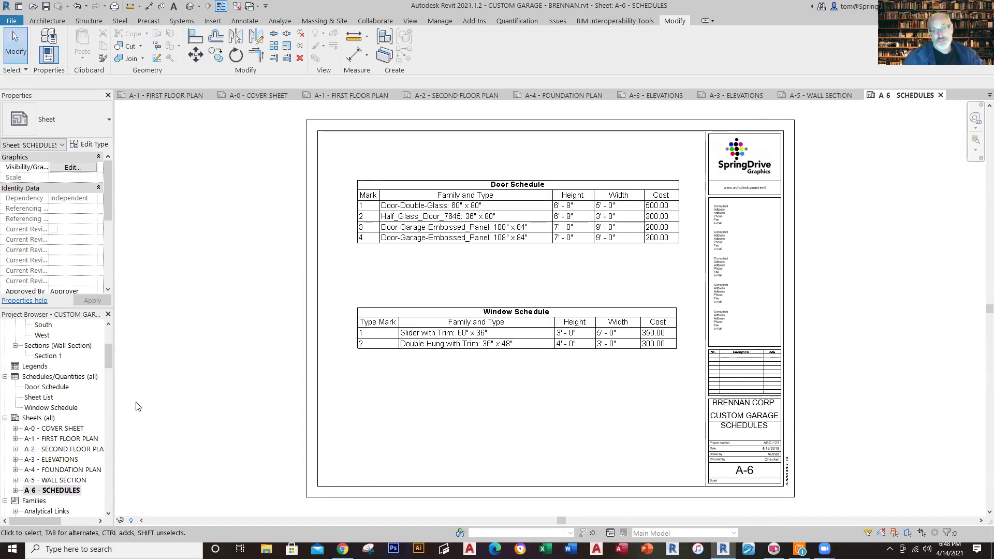